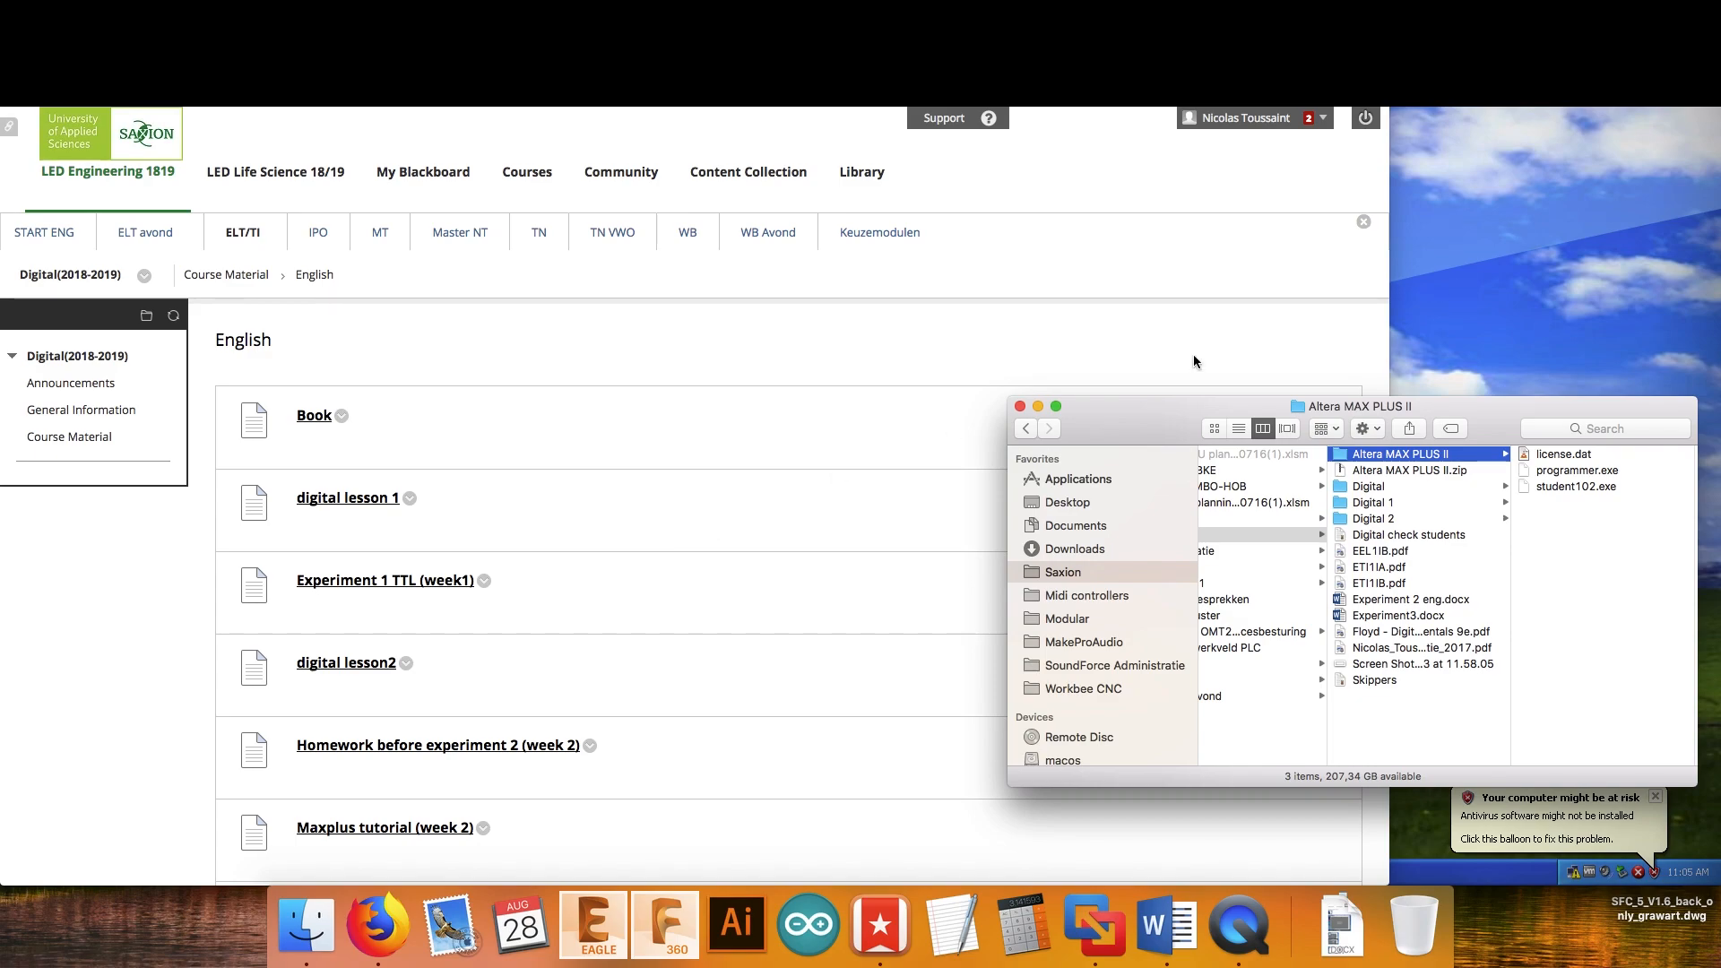
Switch to VMware Fusion and resume the MaxPlus virtual machine, accepting the notice about other running virtual machines
click(1387, 473)
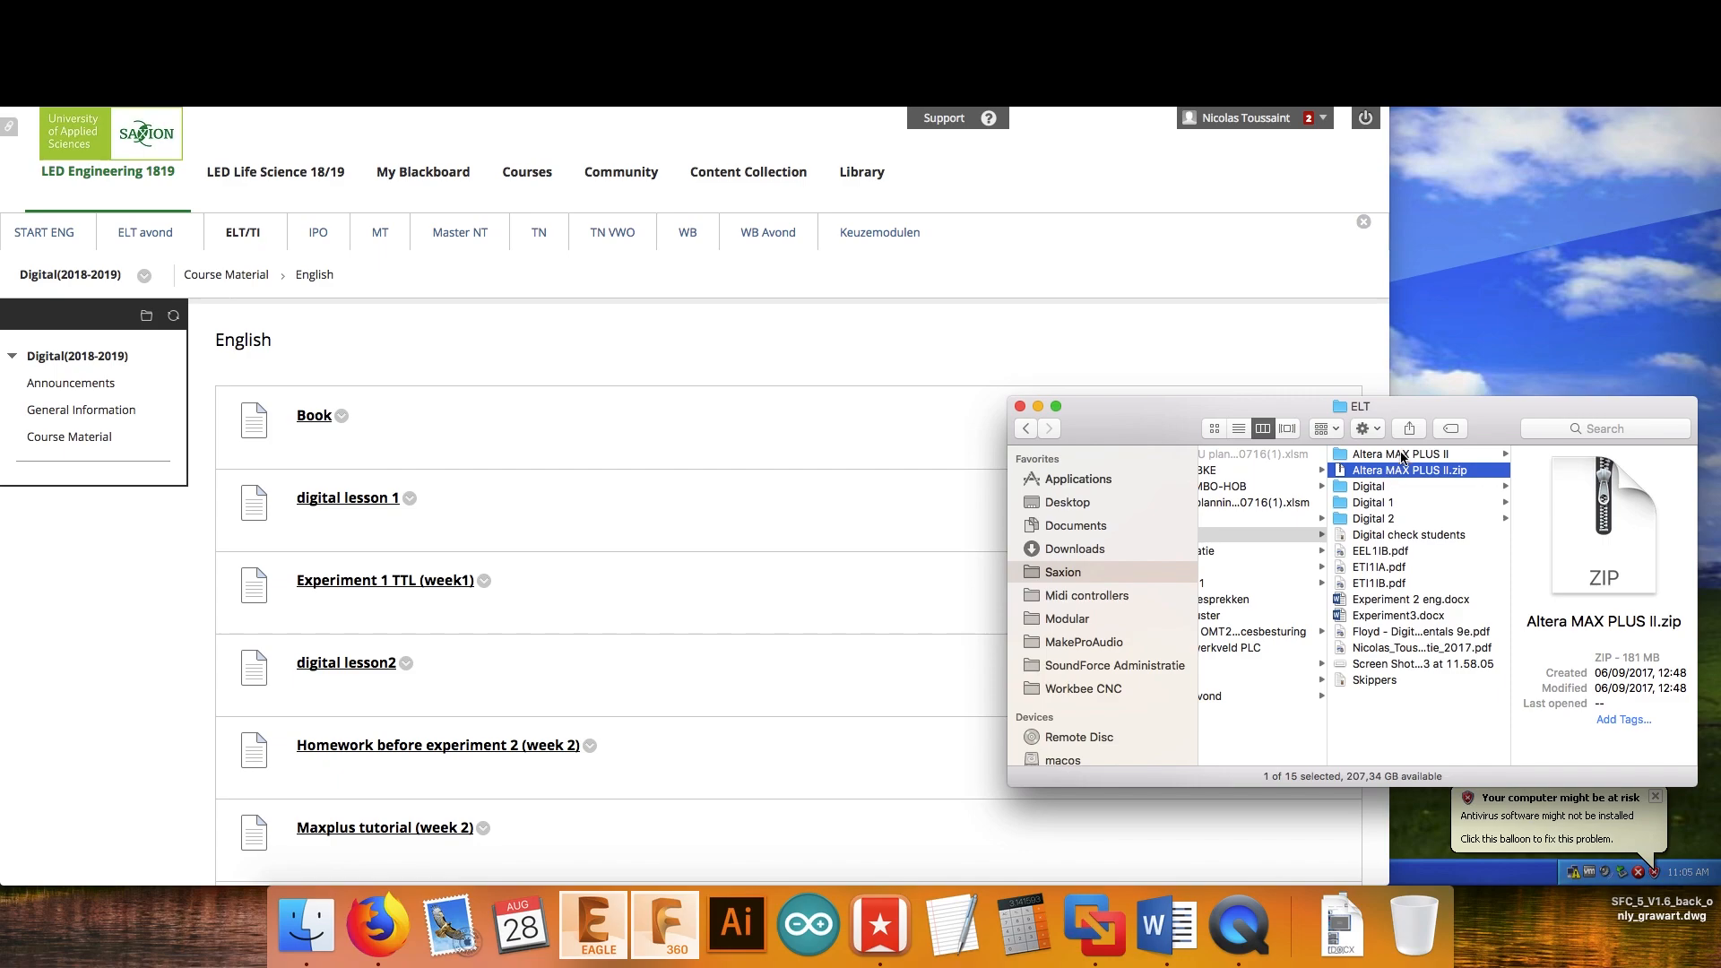
click(1401, 455)
click(1486, 335)
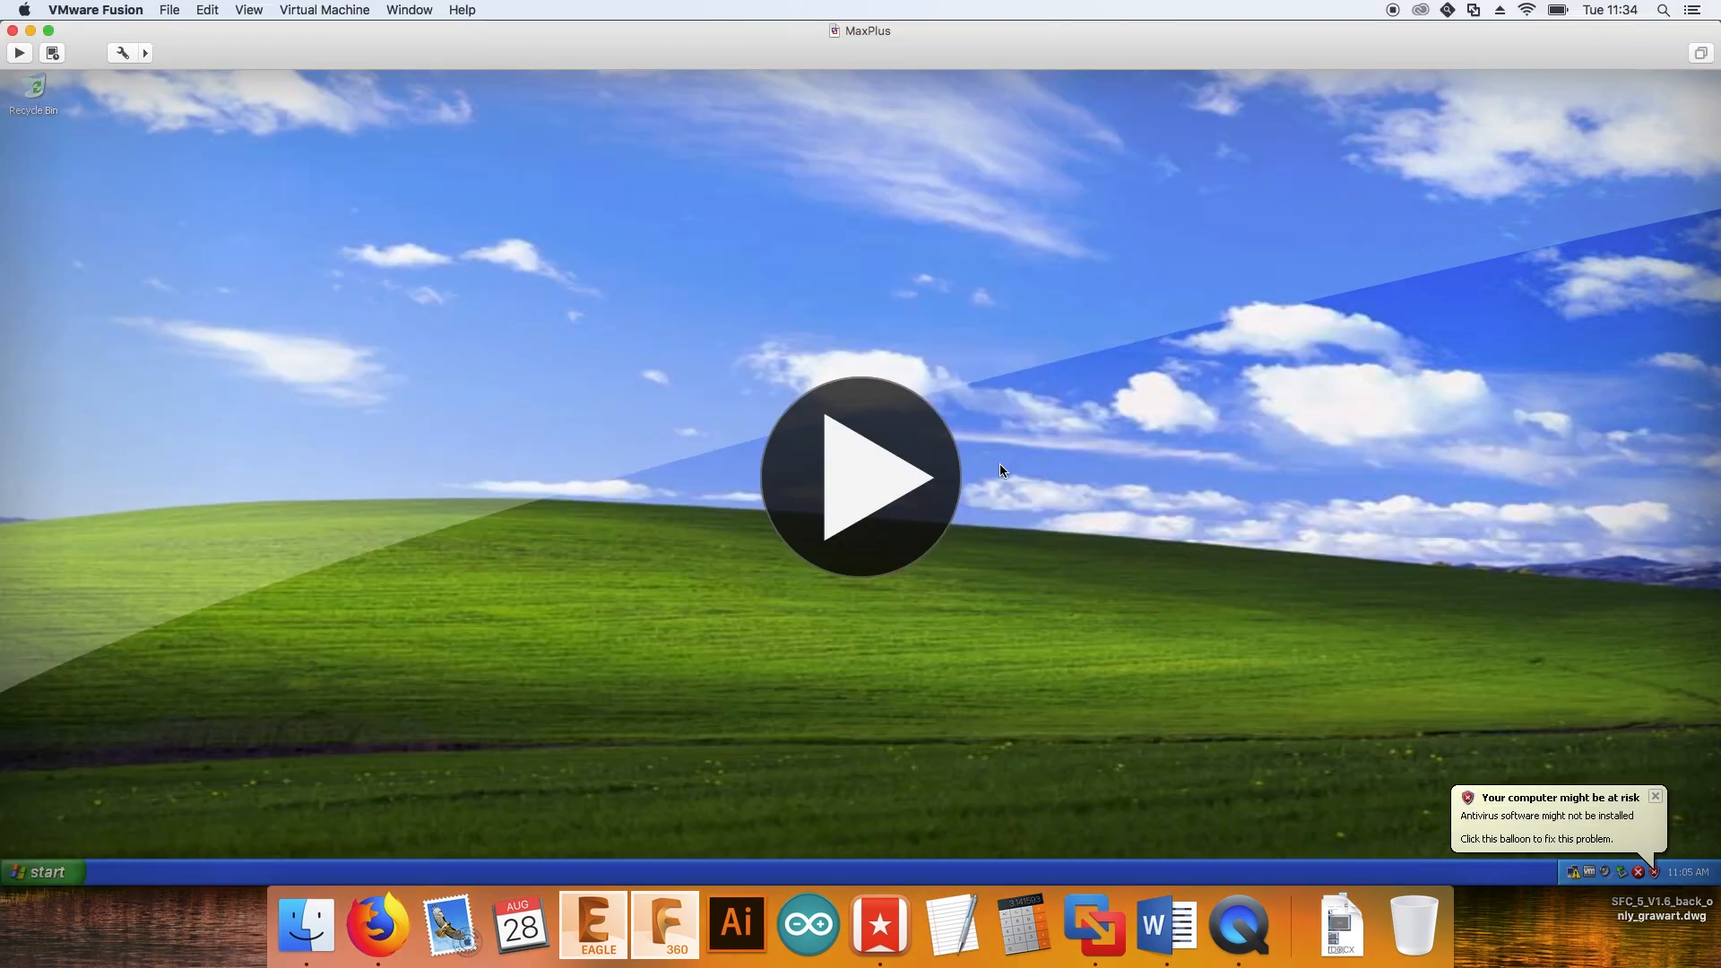
click(886, 473)
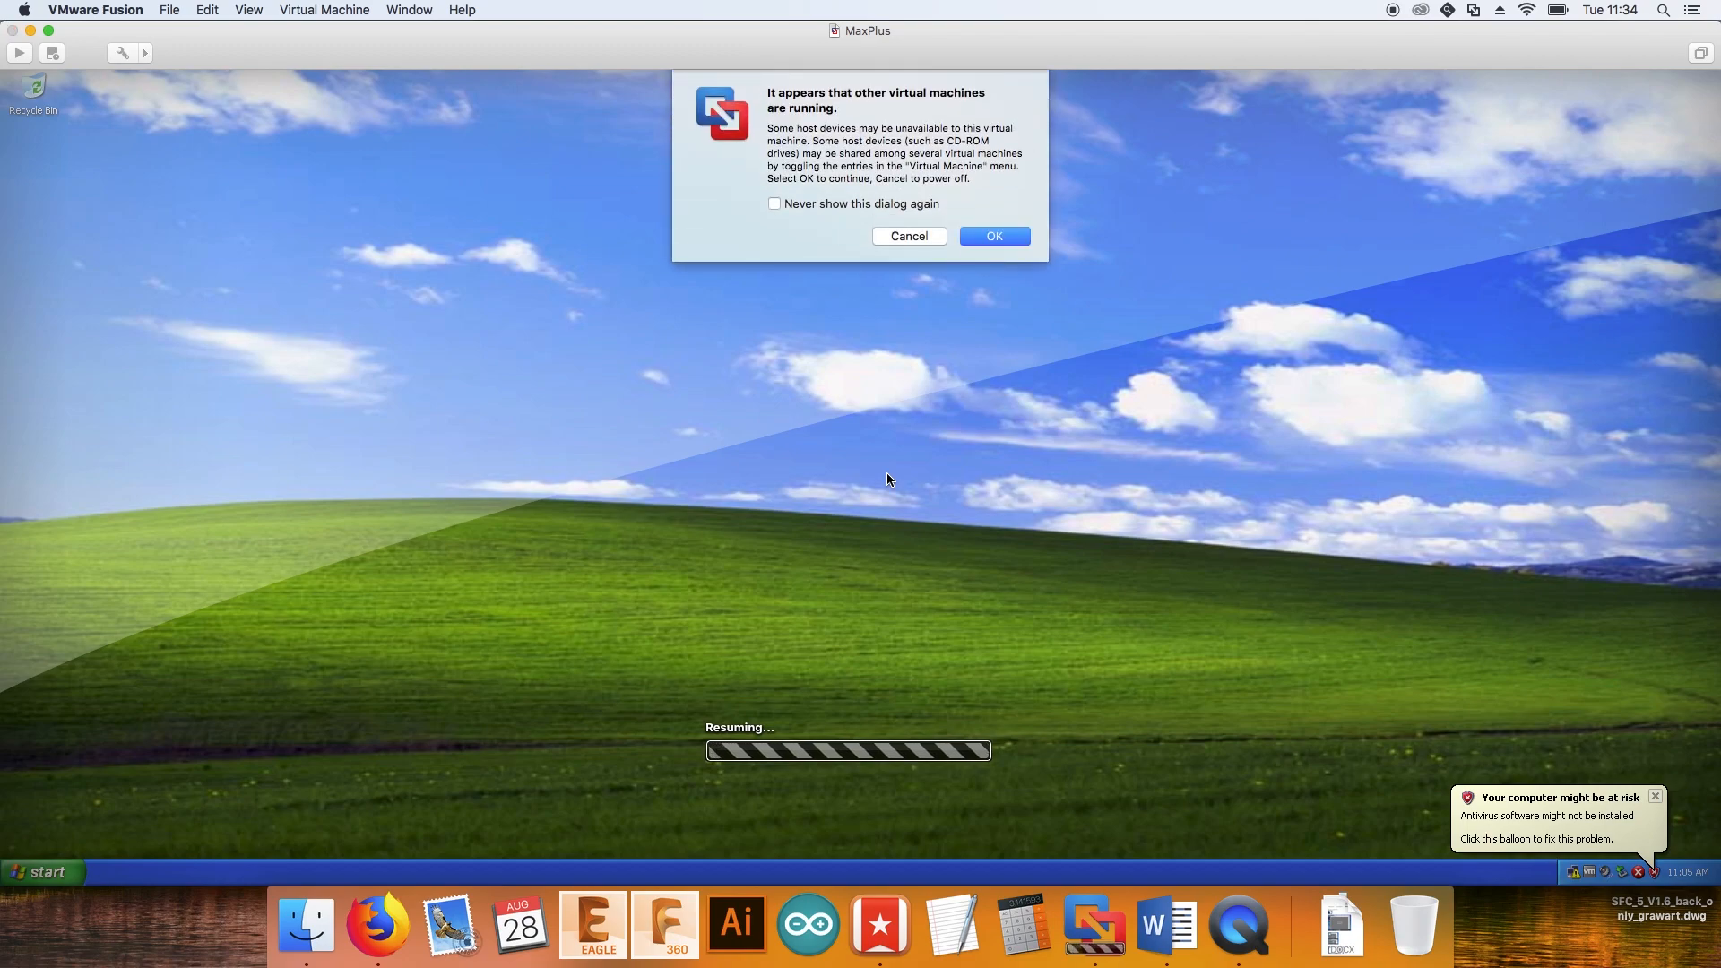
key(Return)
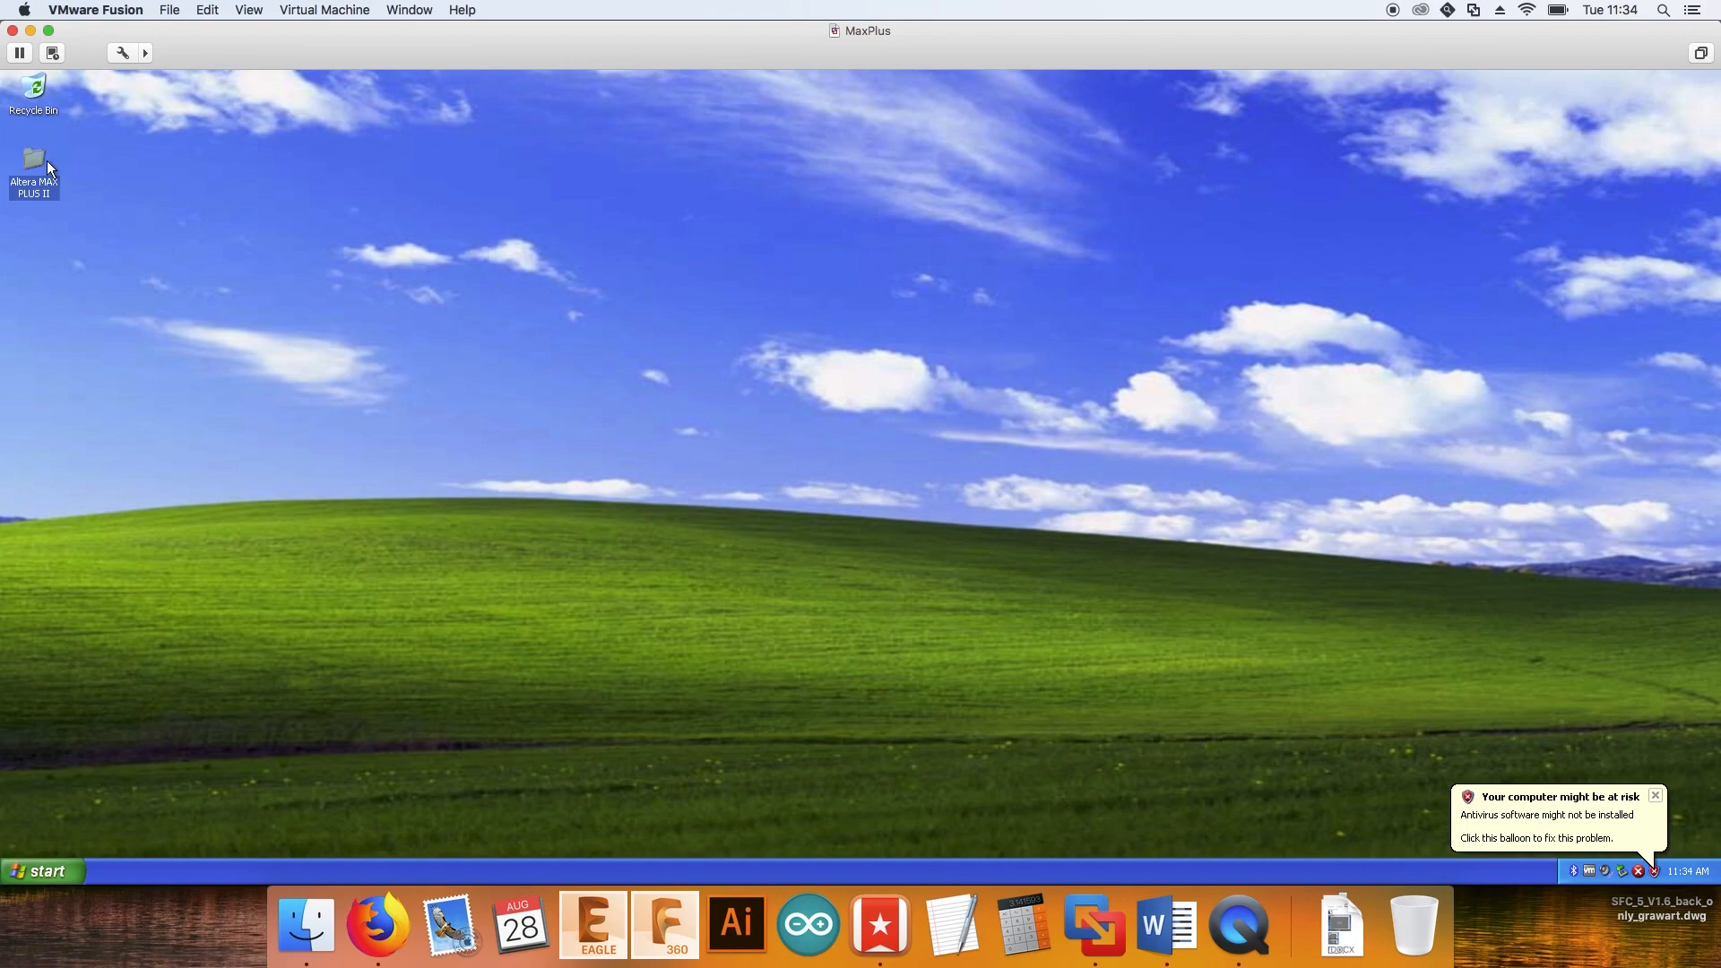
Open the Altera MAX PLUS II folder on the Windows desktop and run the student102 installer
double_click(36, 159)
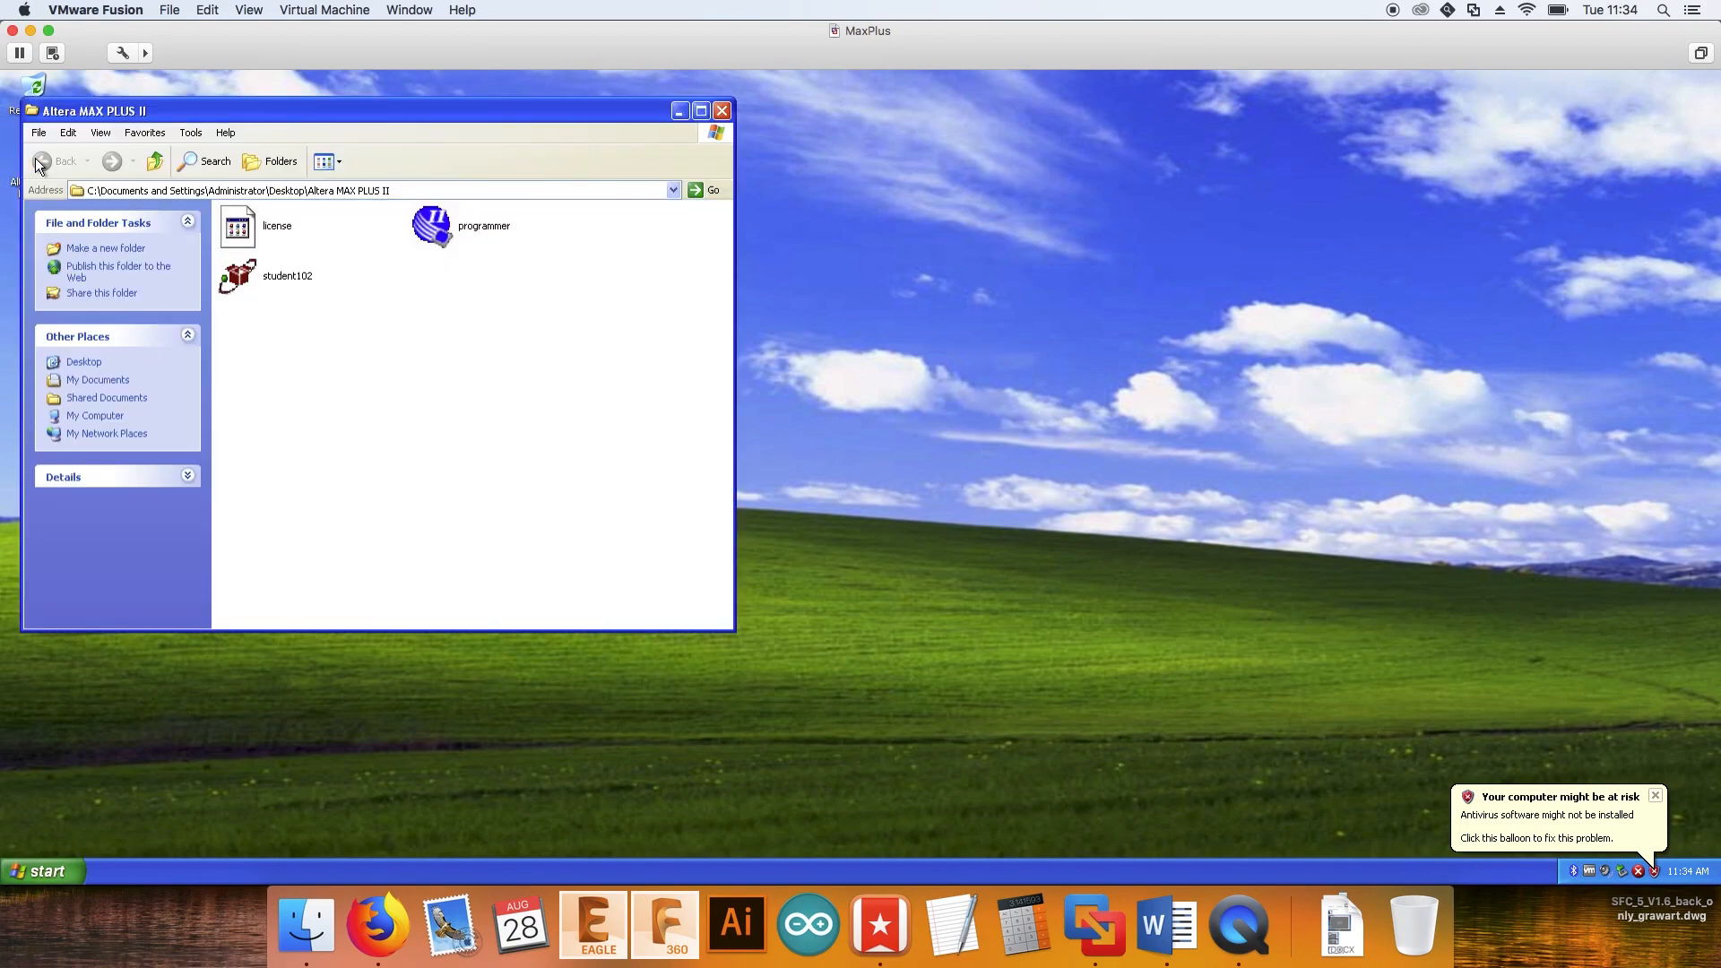
double_click(277, 279)
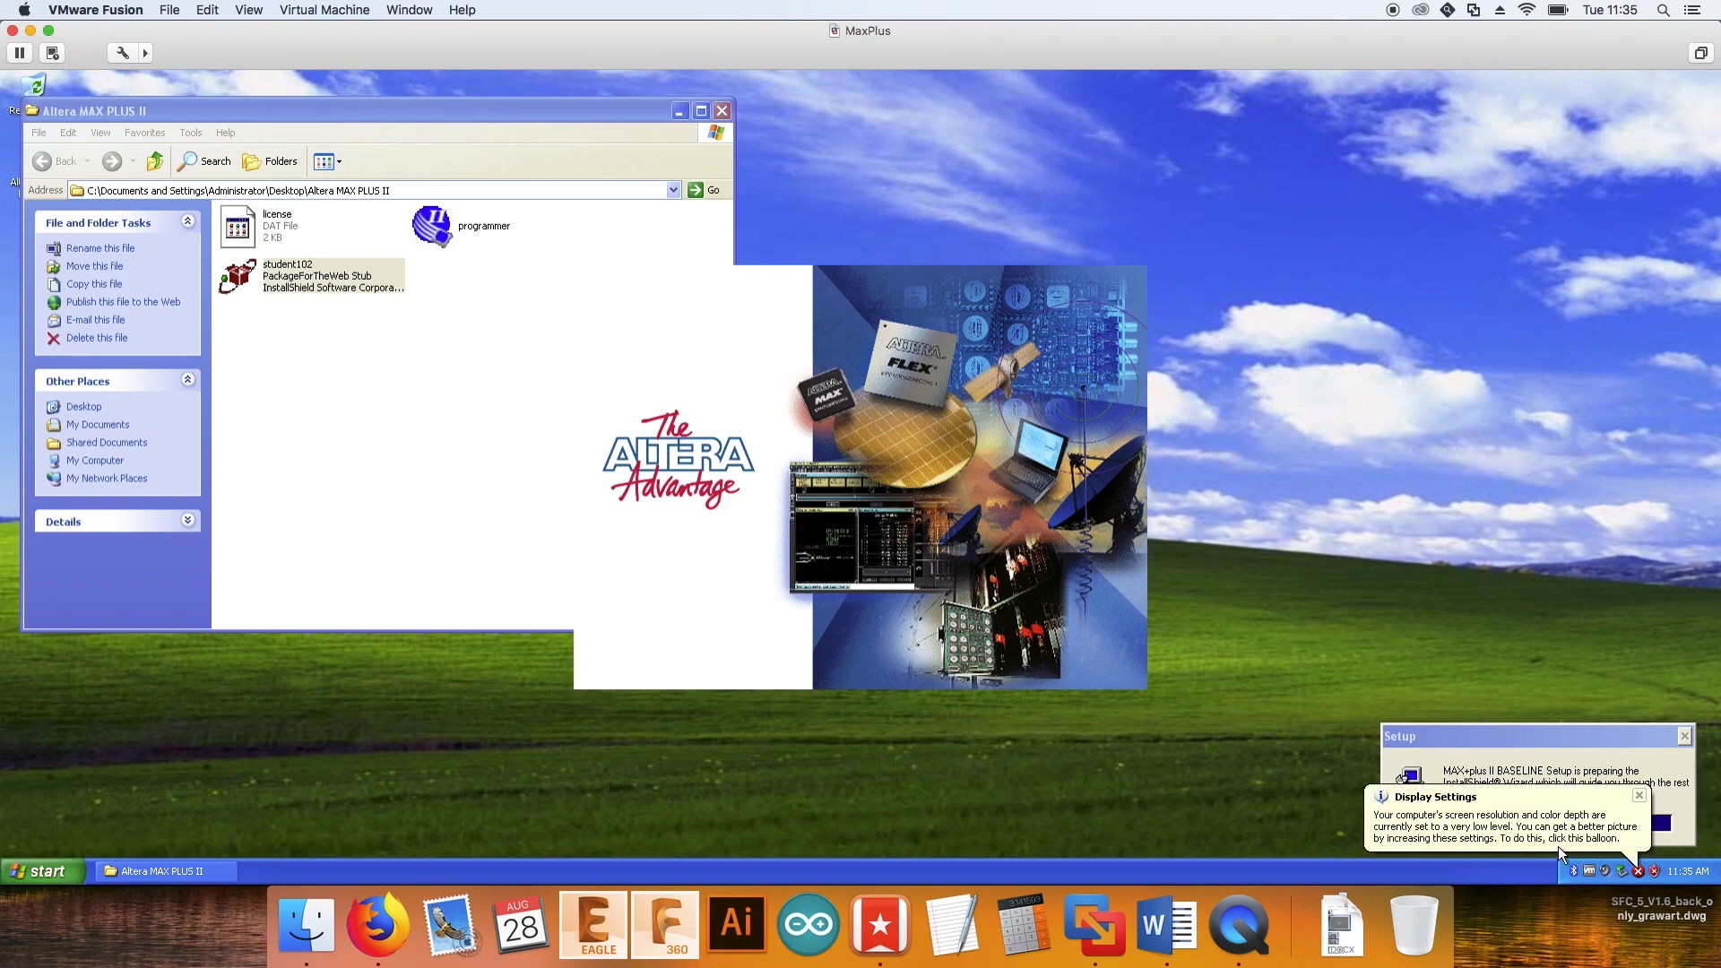
click(1639, 796)
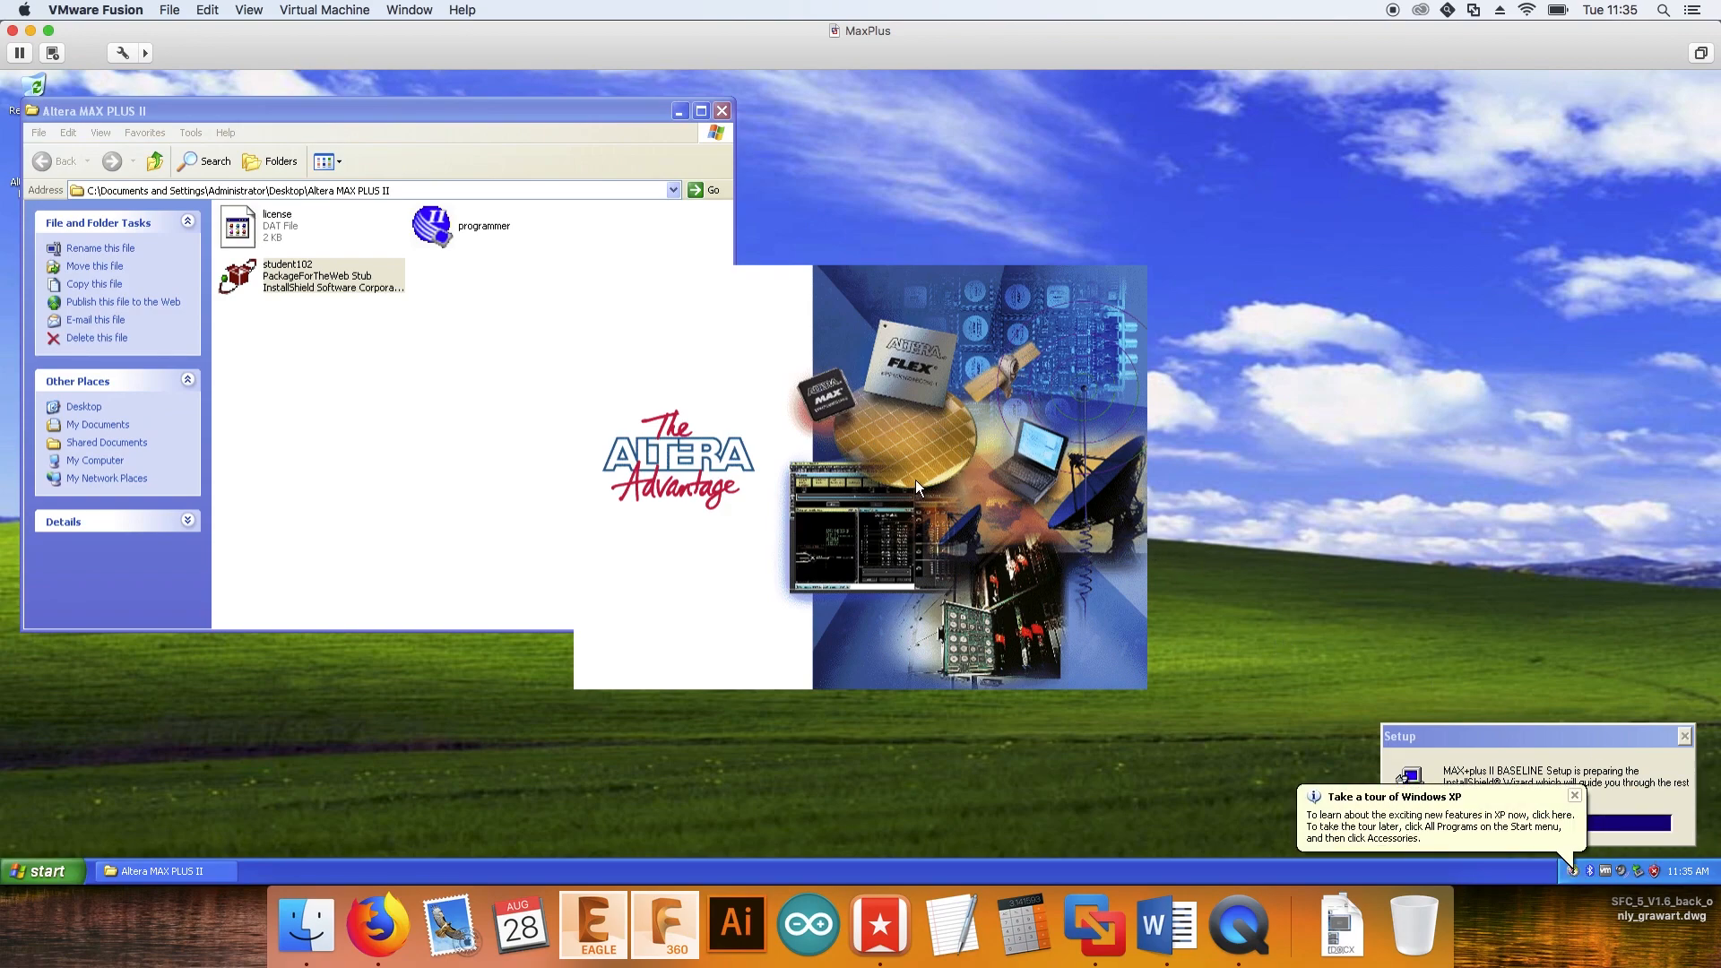
click(941, 619)
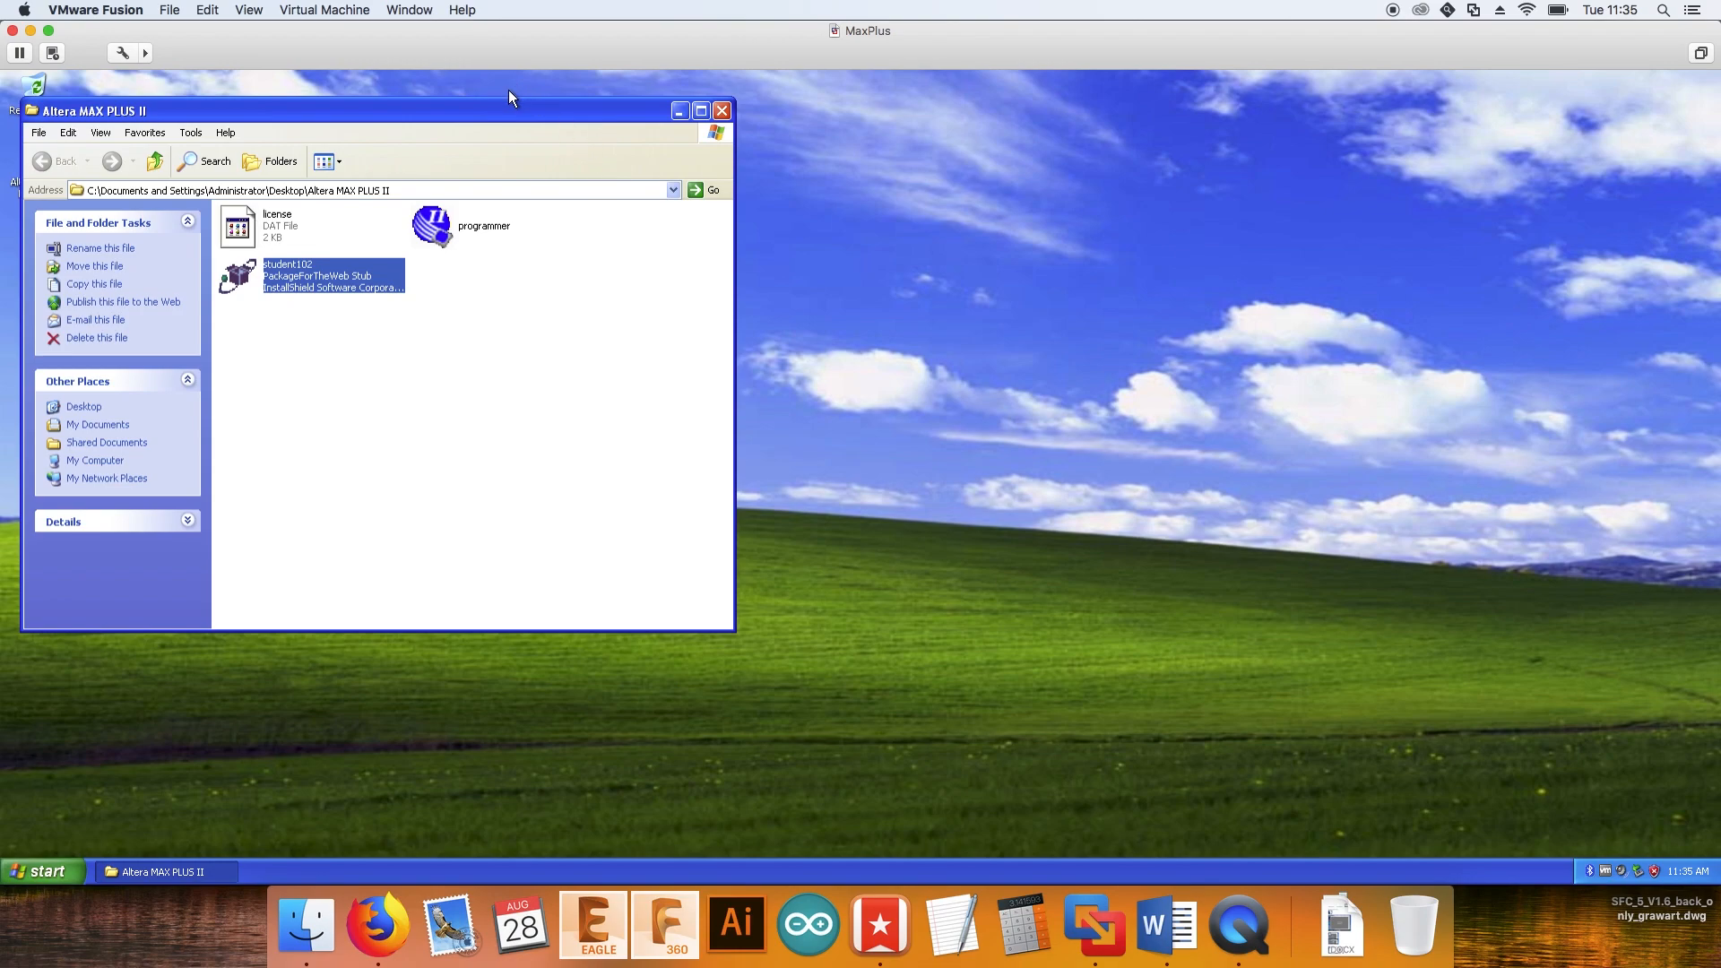
Move the Altera MAX PLUS II folder window toward the middle of the desktop and launch MAX+plus II 10.2 BASELINE
drag(509, 103, 761, 159)
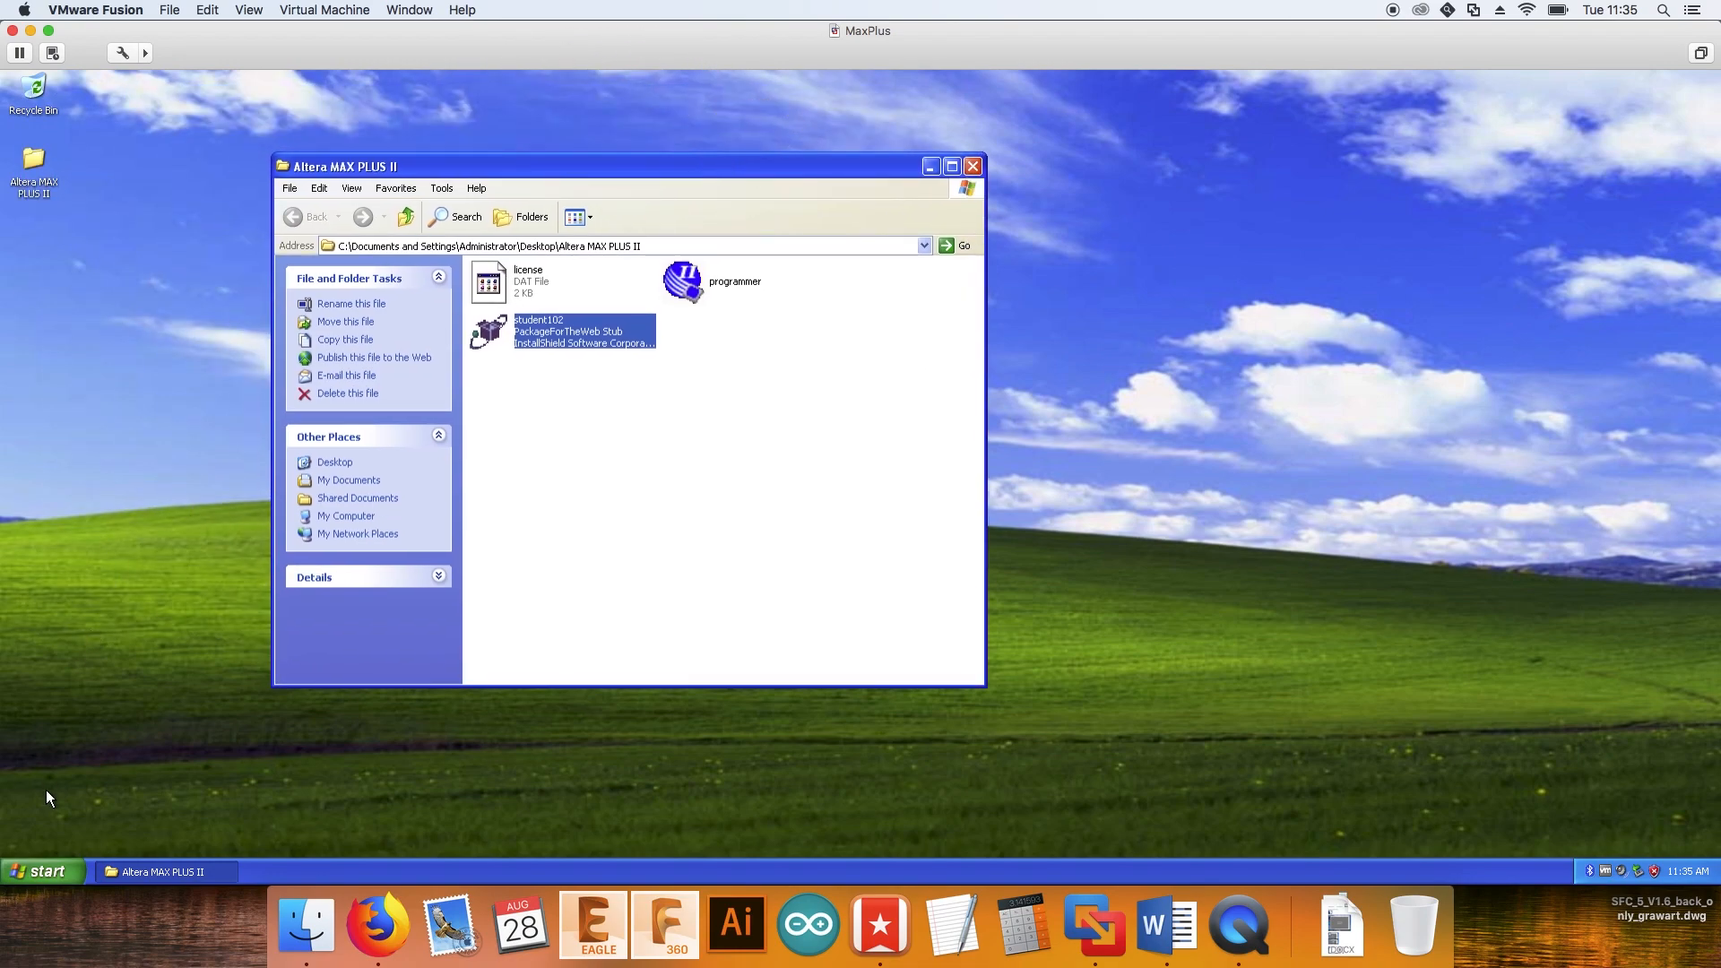
click(39, 862)
mouse_move(61, 807)
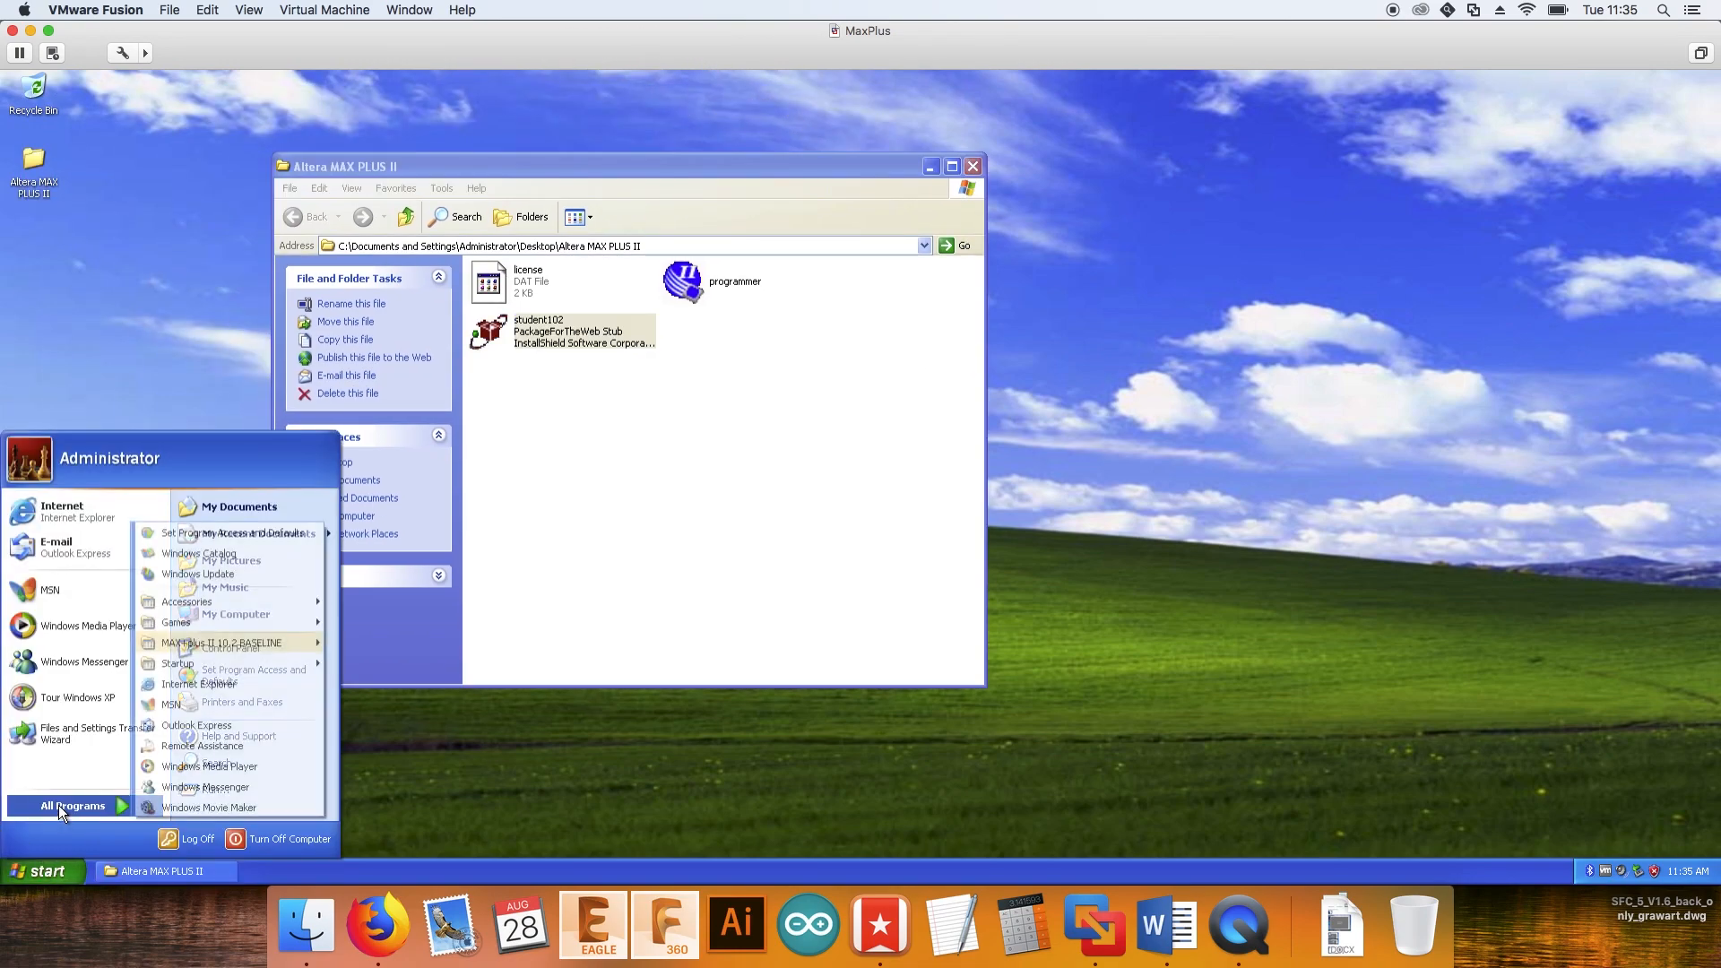
mouse_move(212, 642)
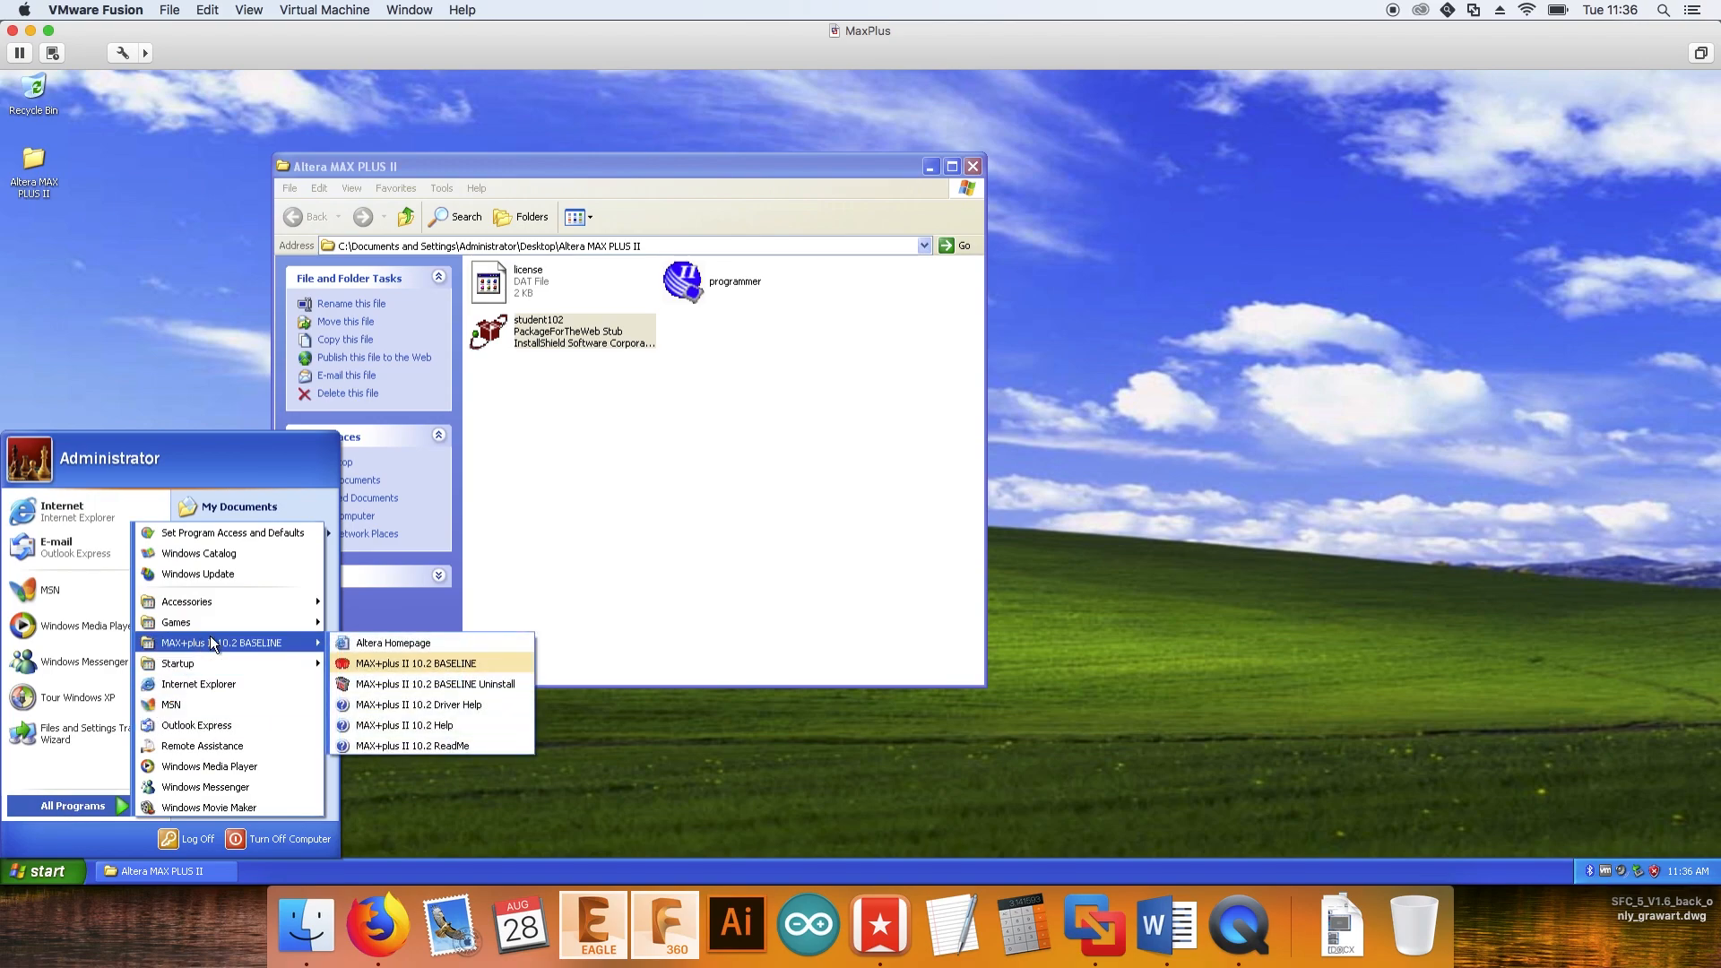
click(398, 665)
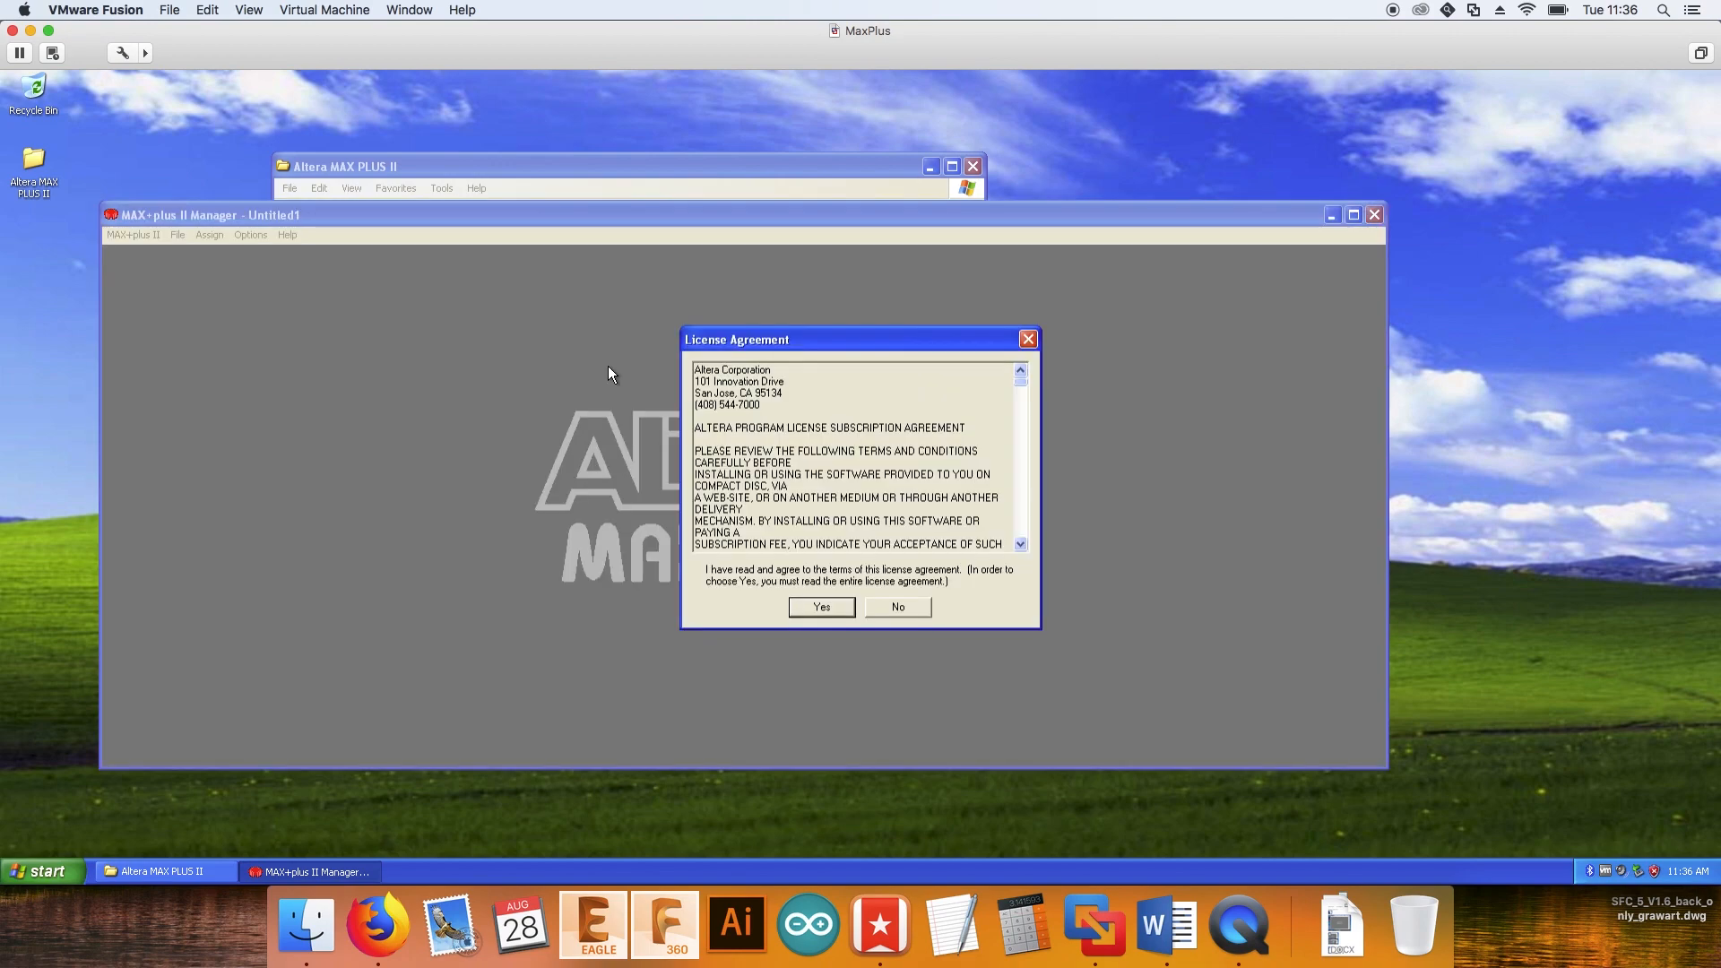
Accept the license agreement, decline the information on obtaining a free Baseline license, and maximize the MAX+plus II Manager window
click(827, 610)
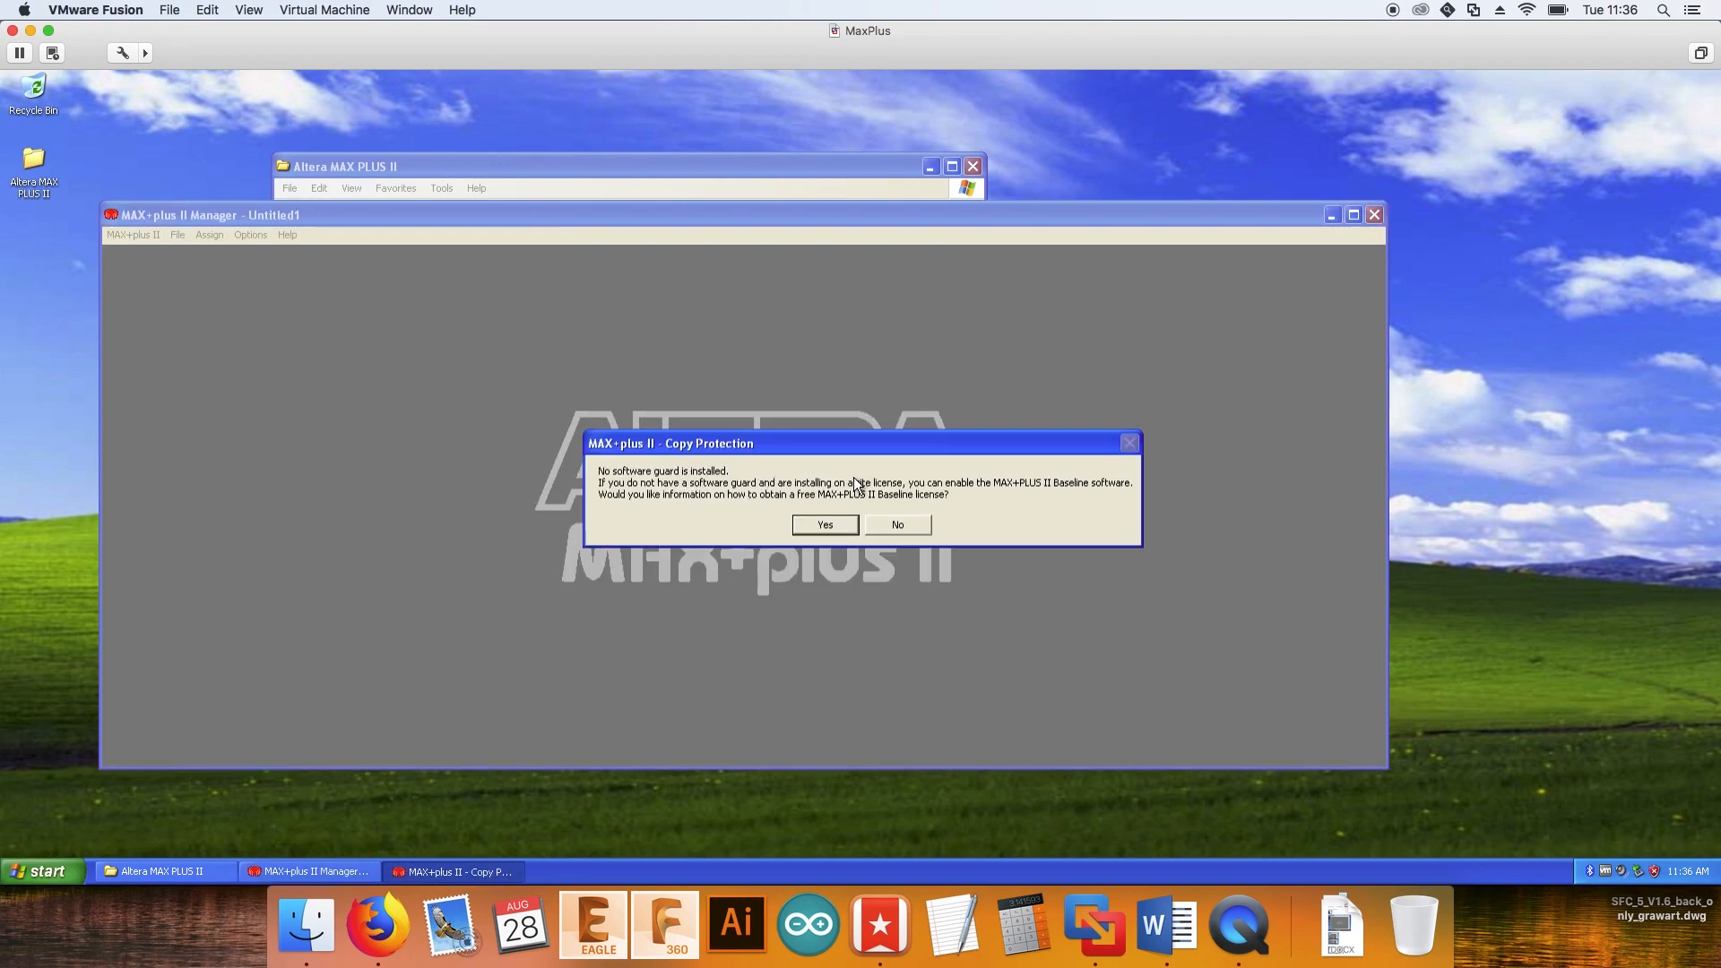
click(901, 526)
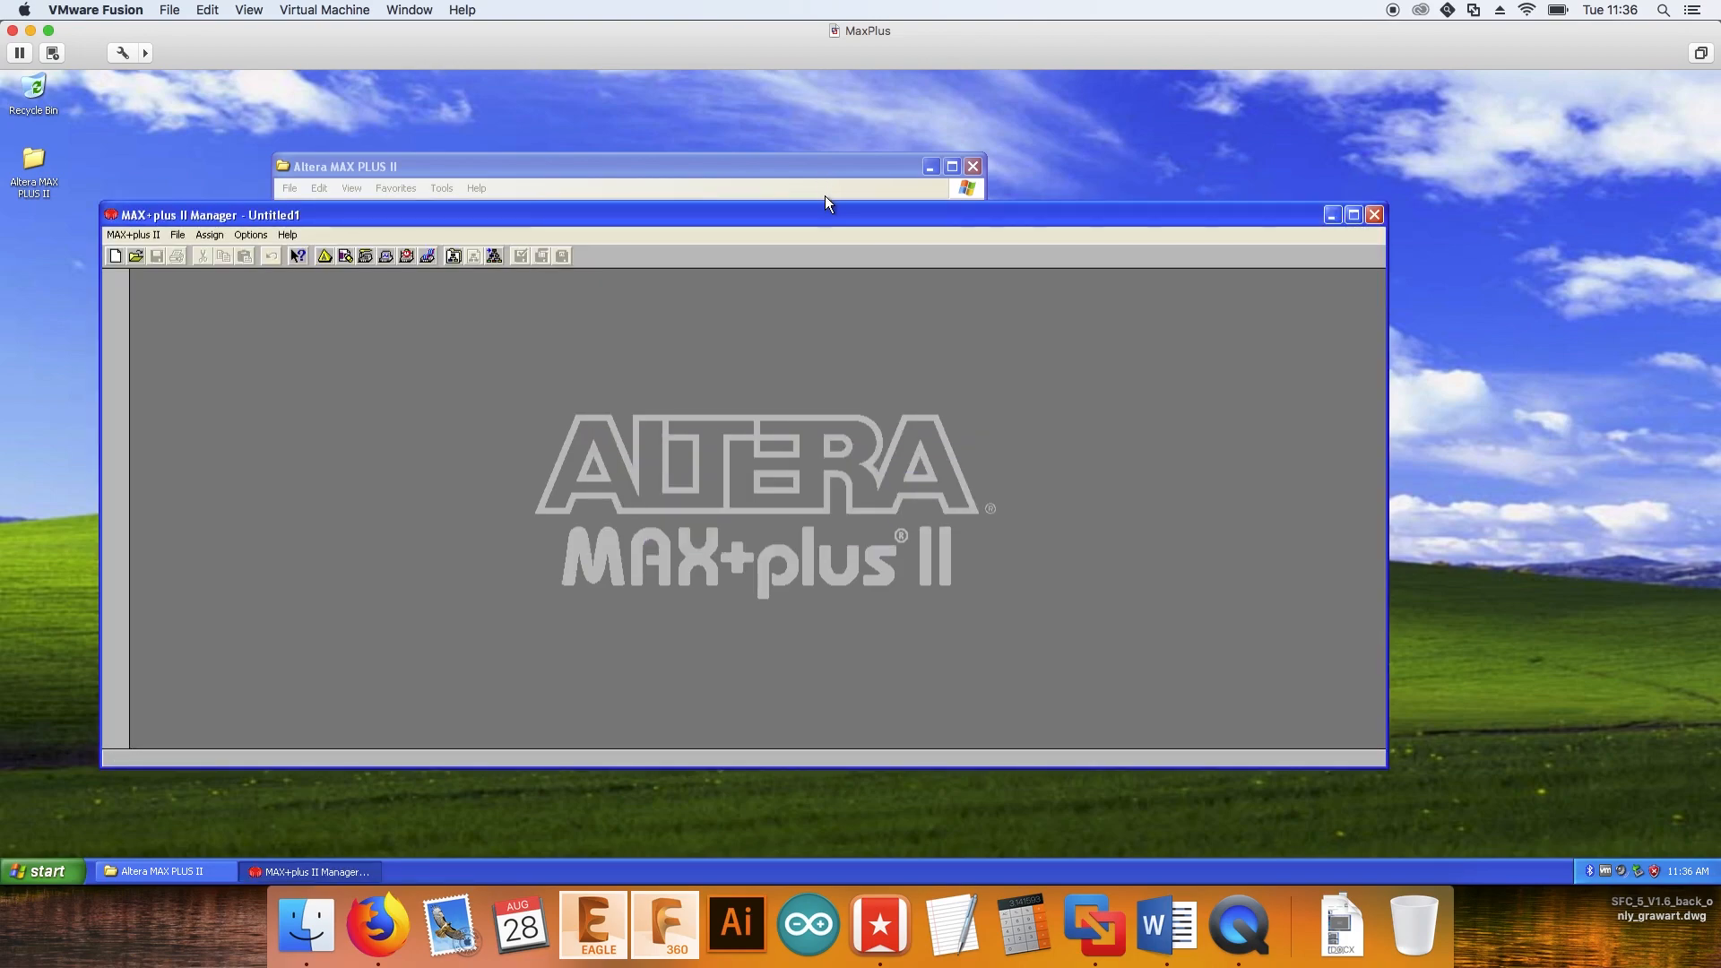
double_click(825, 214)
In License Setup, choose license.dat from the desktop's Altera MAX PLUS II folder as the license file
click(148, 101)
click(165, 152)
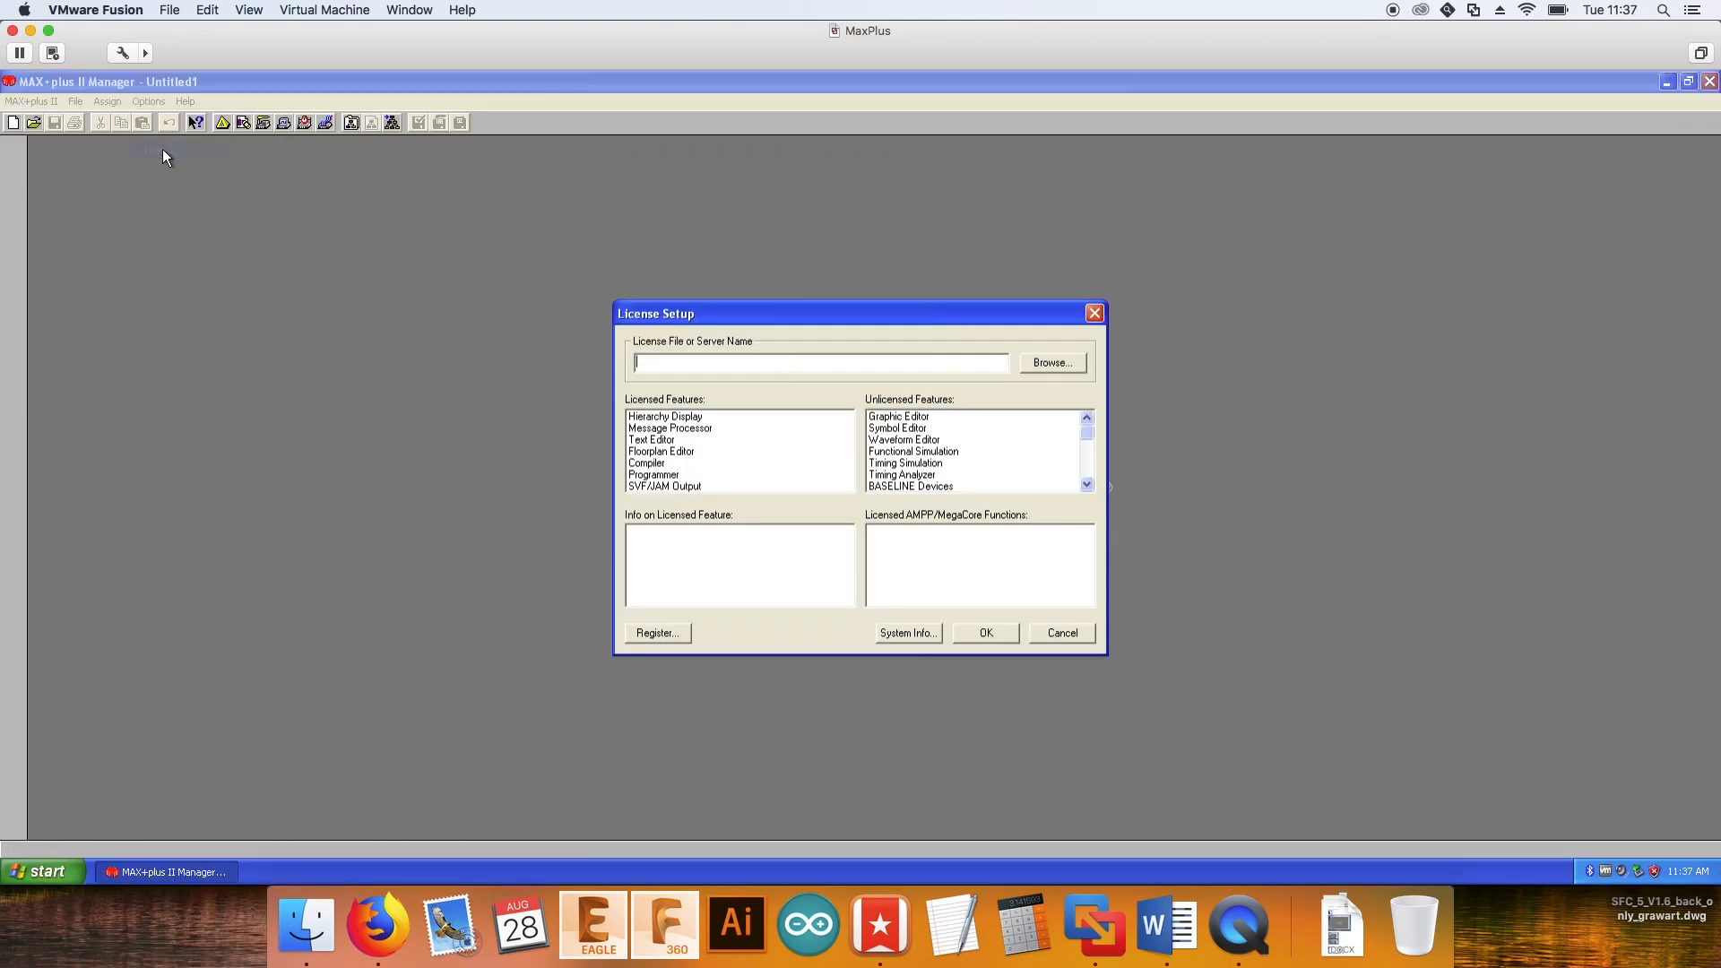
click(1053, 365)
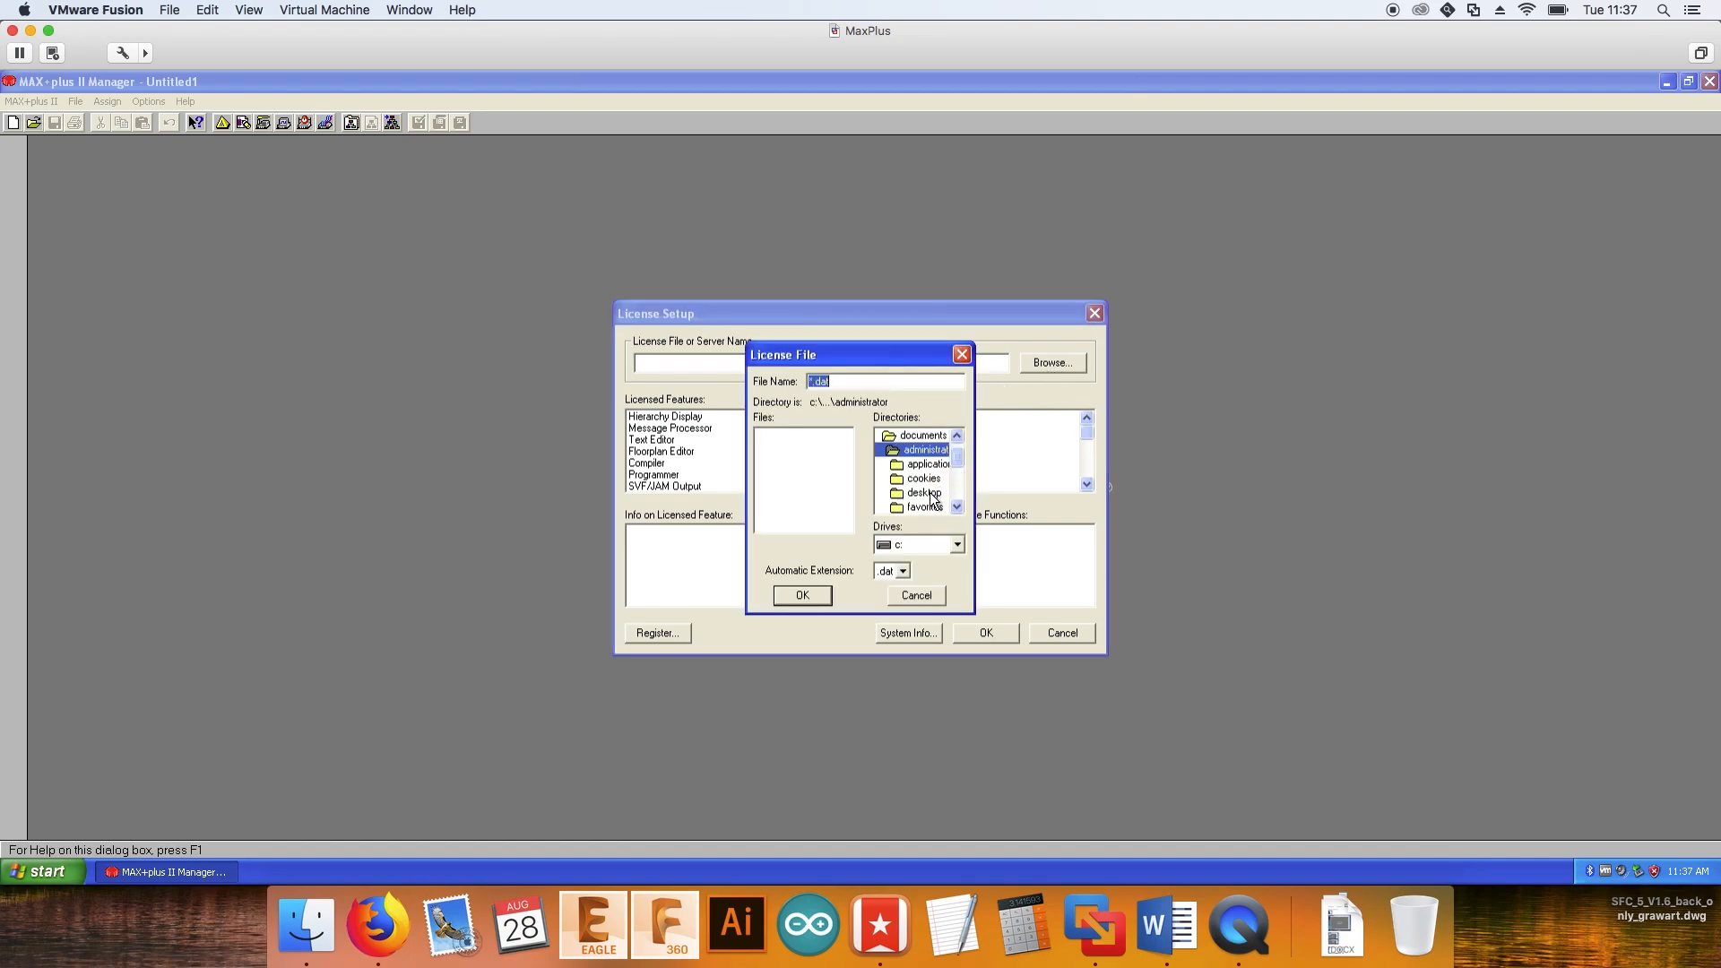
click(956, 434)
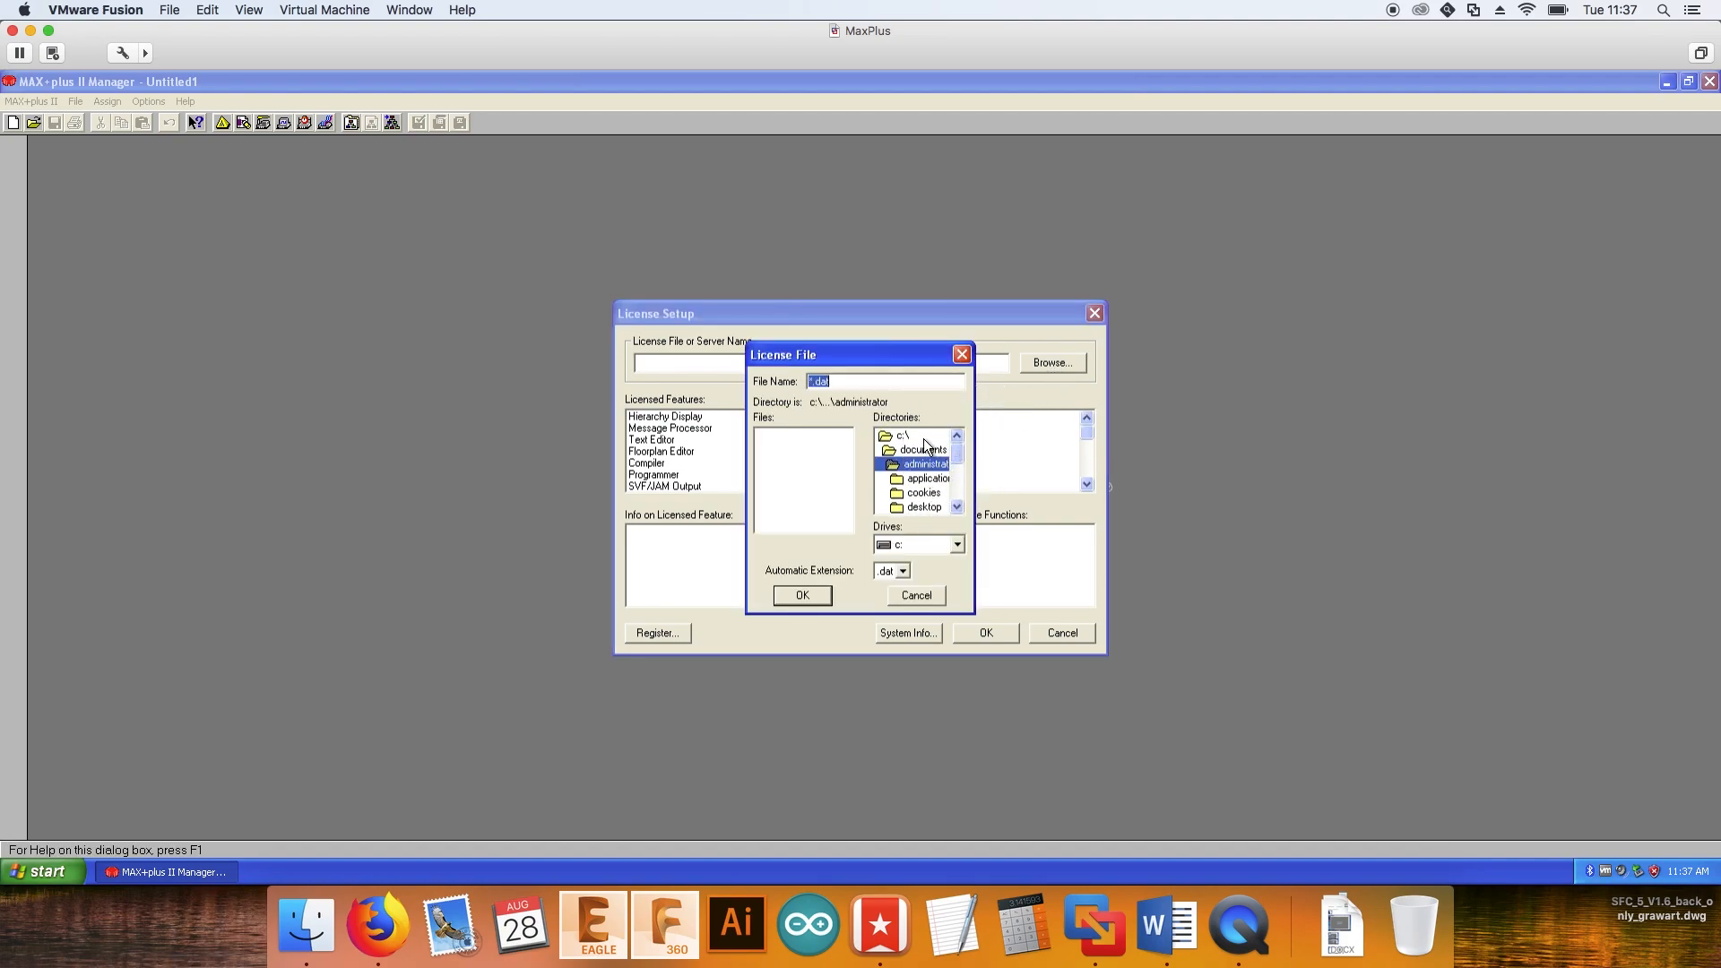
drag(958, 456, 958, 472)
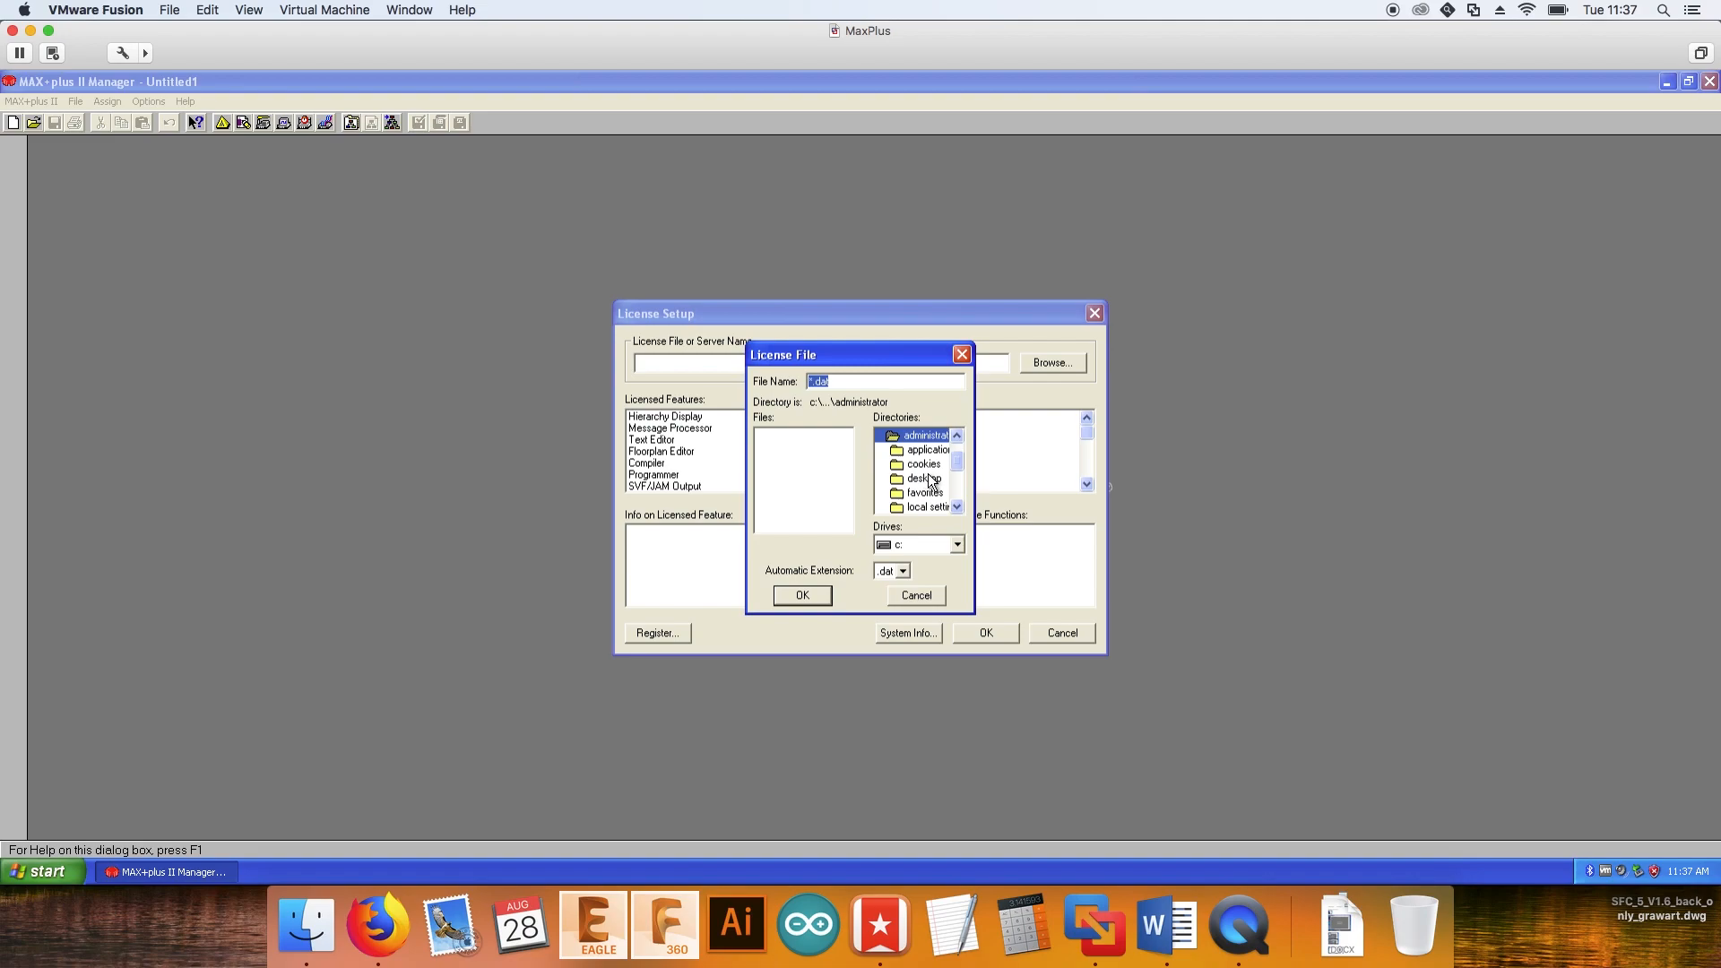
double_click(924, 479)
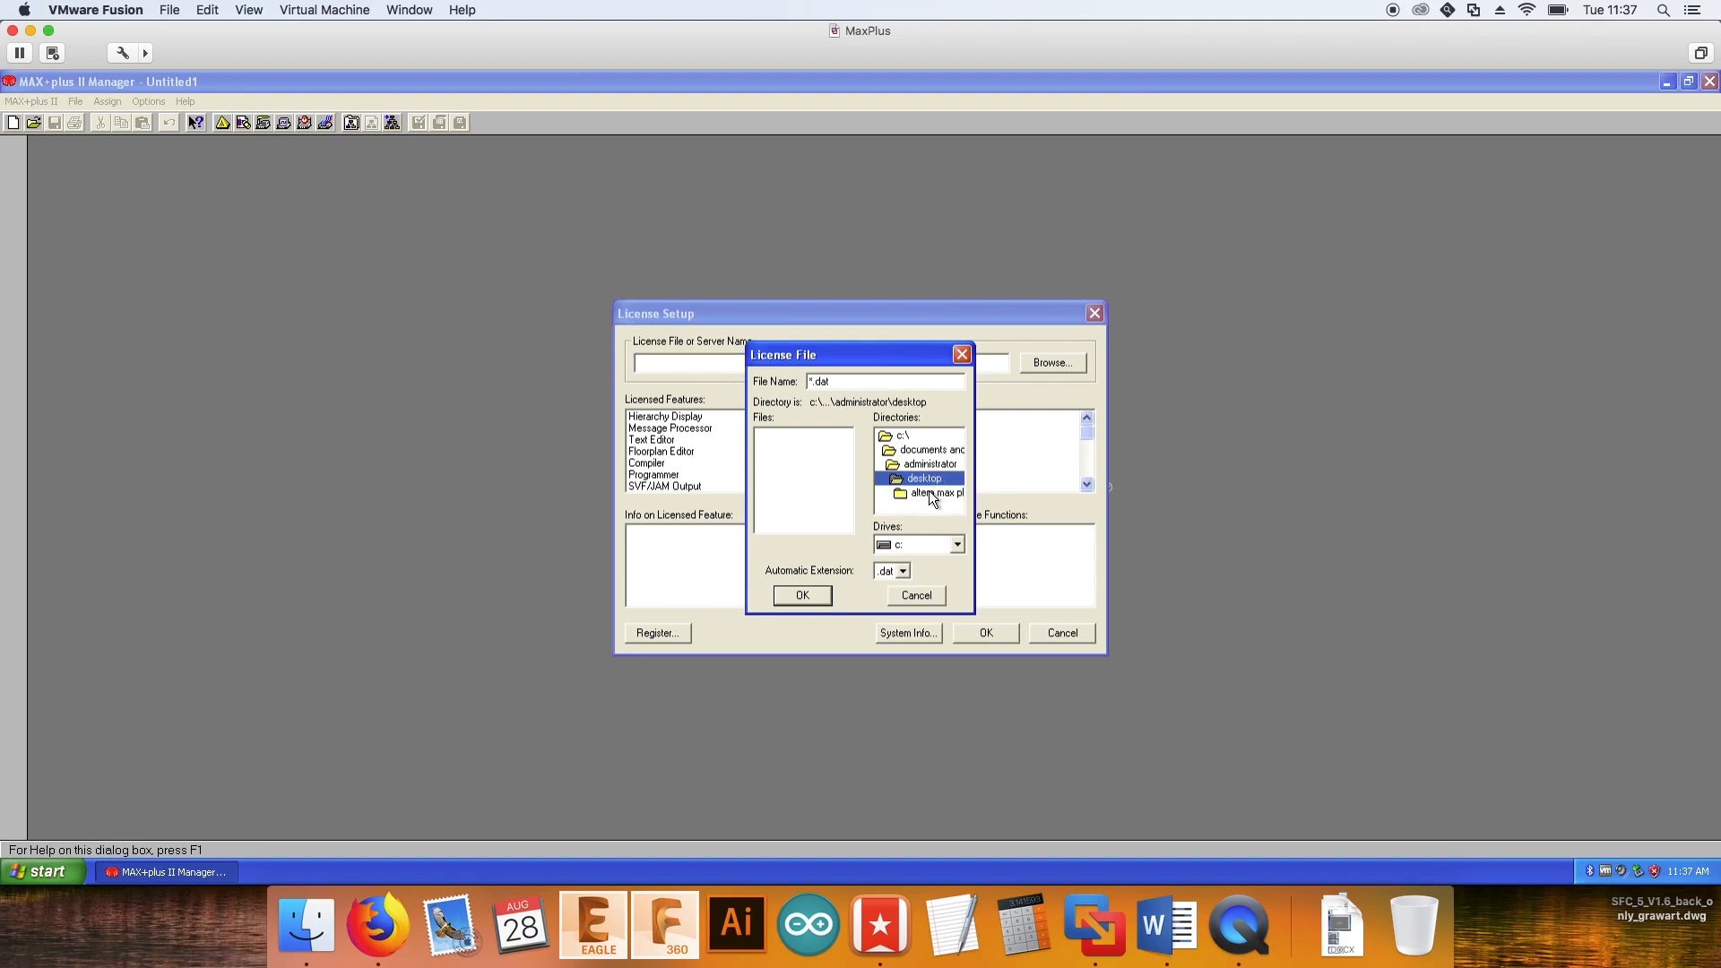
double_click(929, 492)
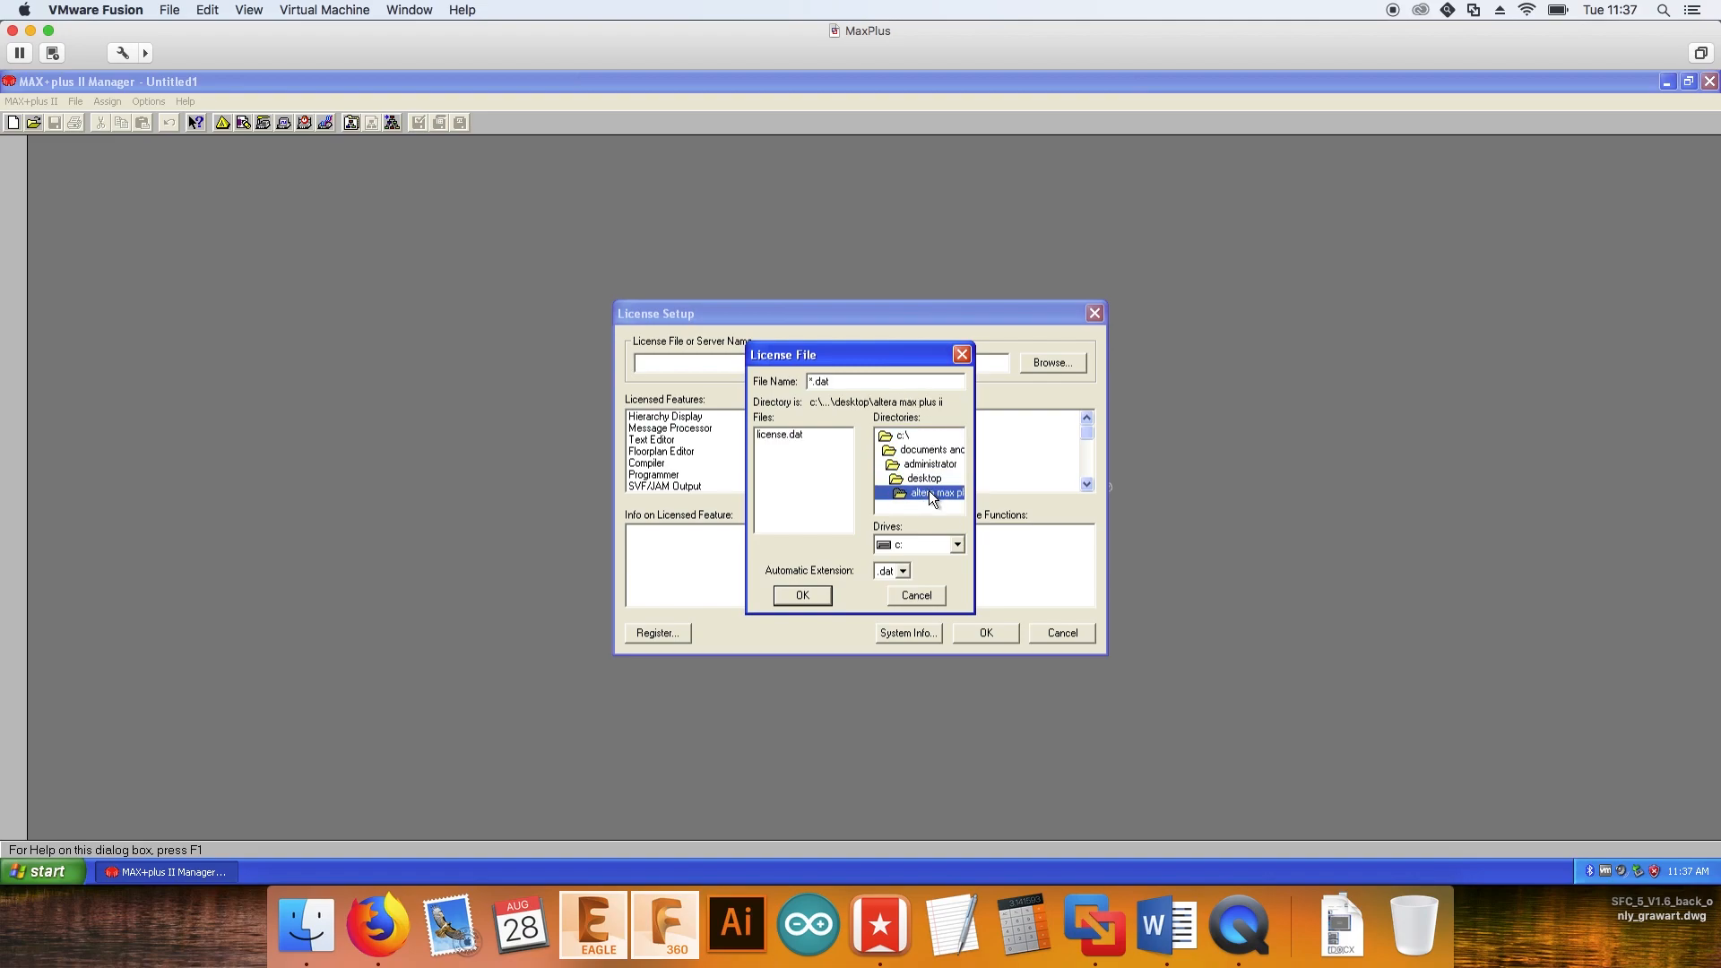
click(782, 434)
click(800, 595)
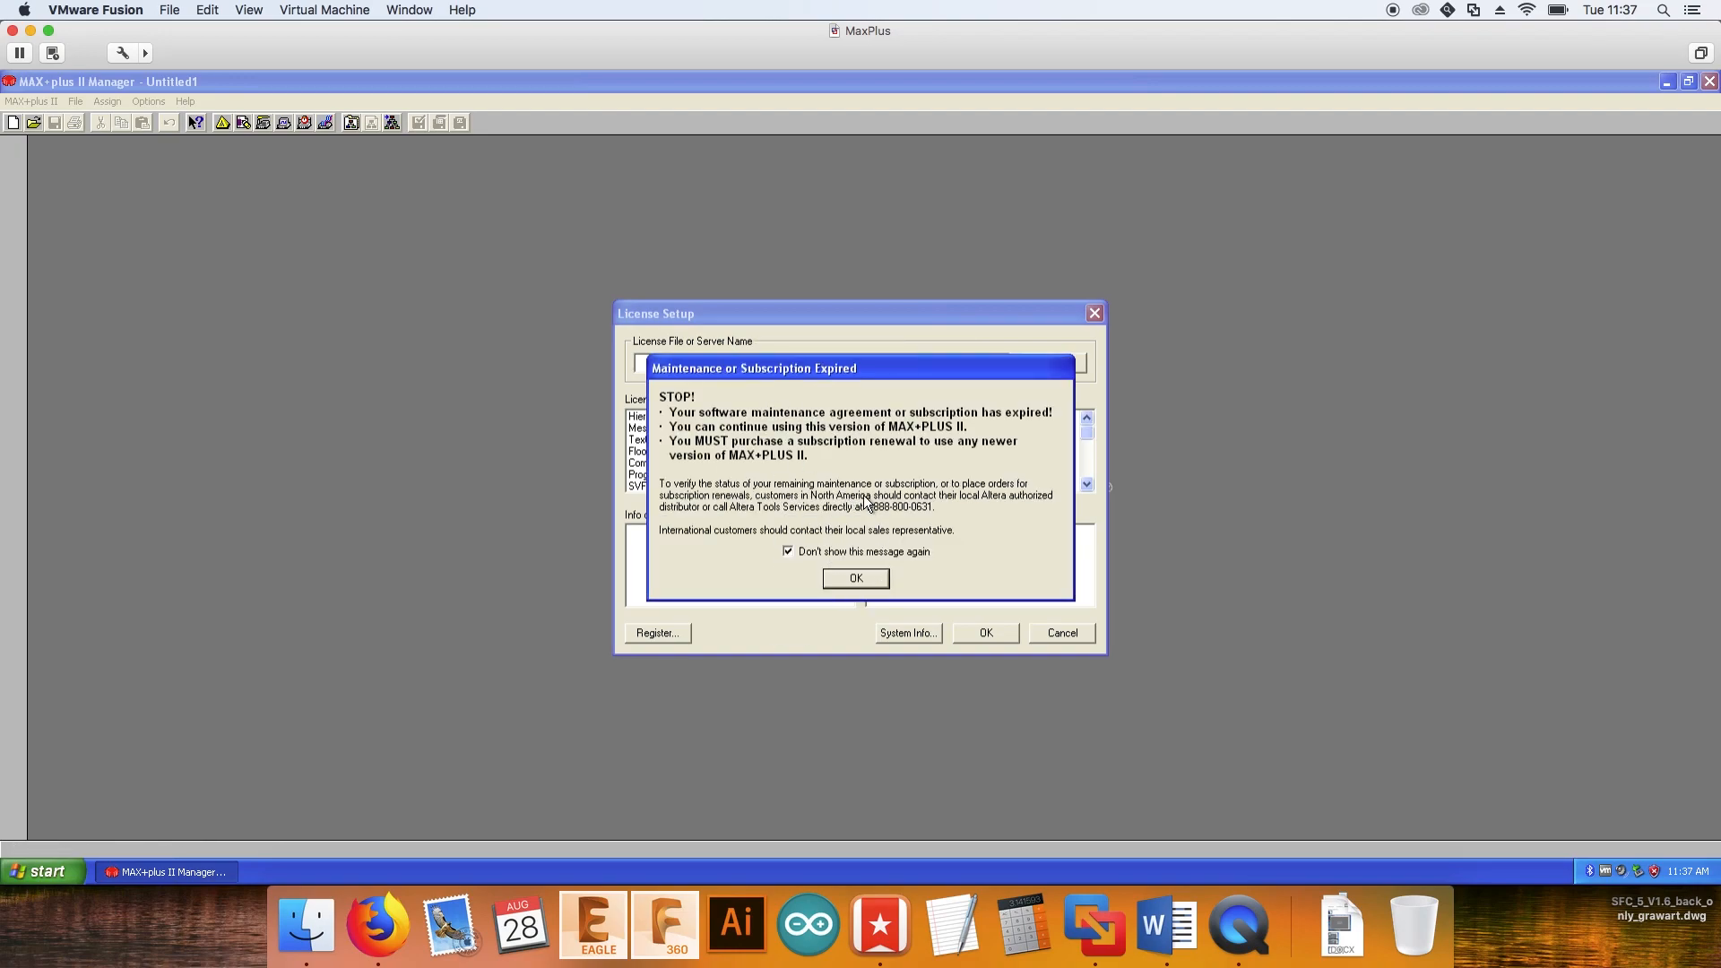
Dismiss the subscription notice to apply the license setup, and exit MAX+plus II
click(859, 580)
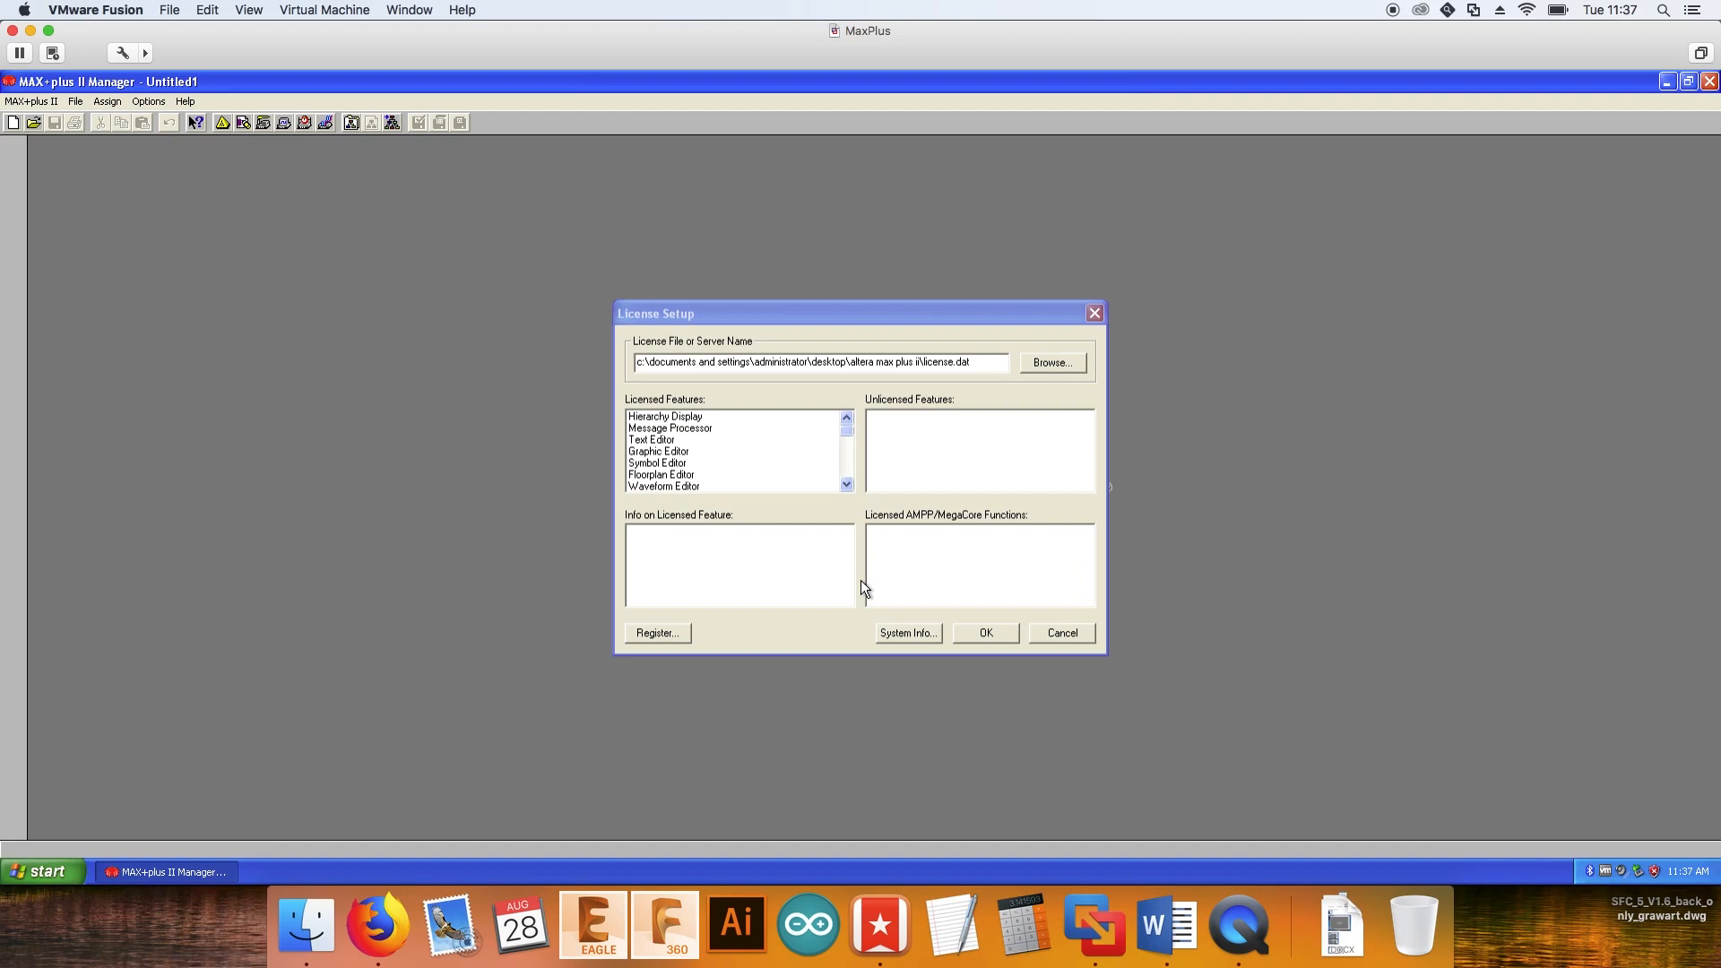
click(975, 635)
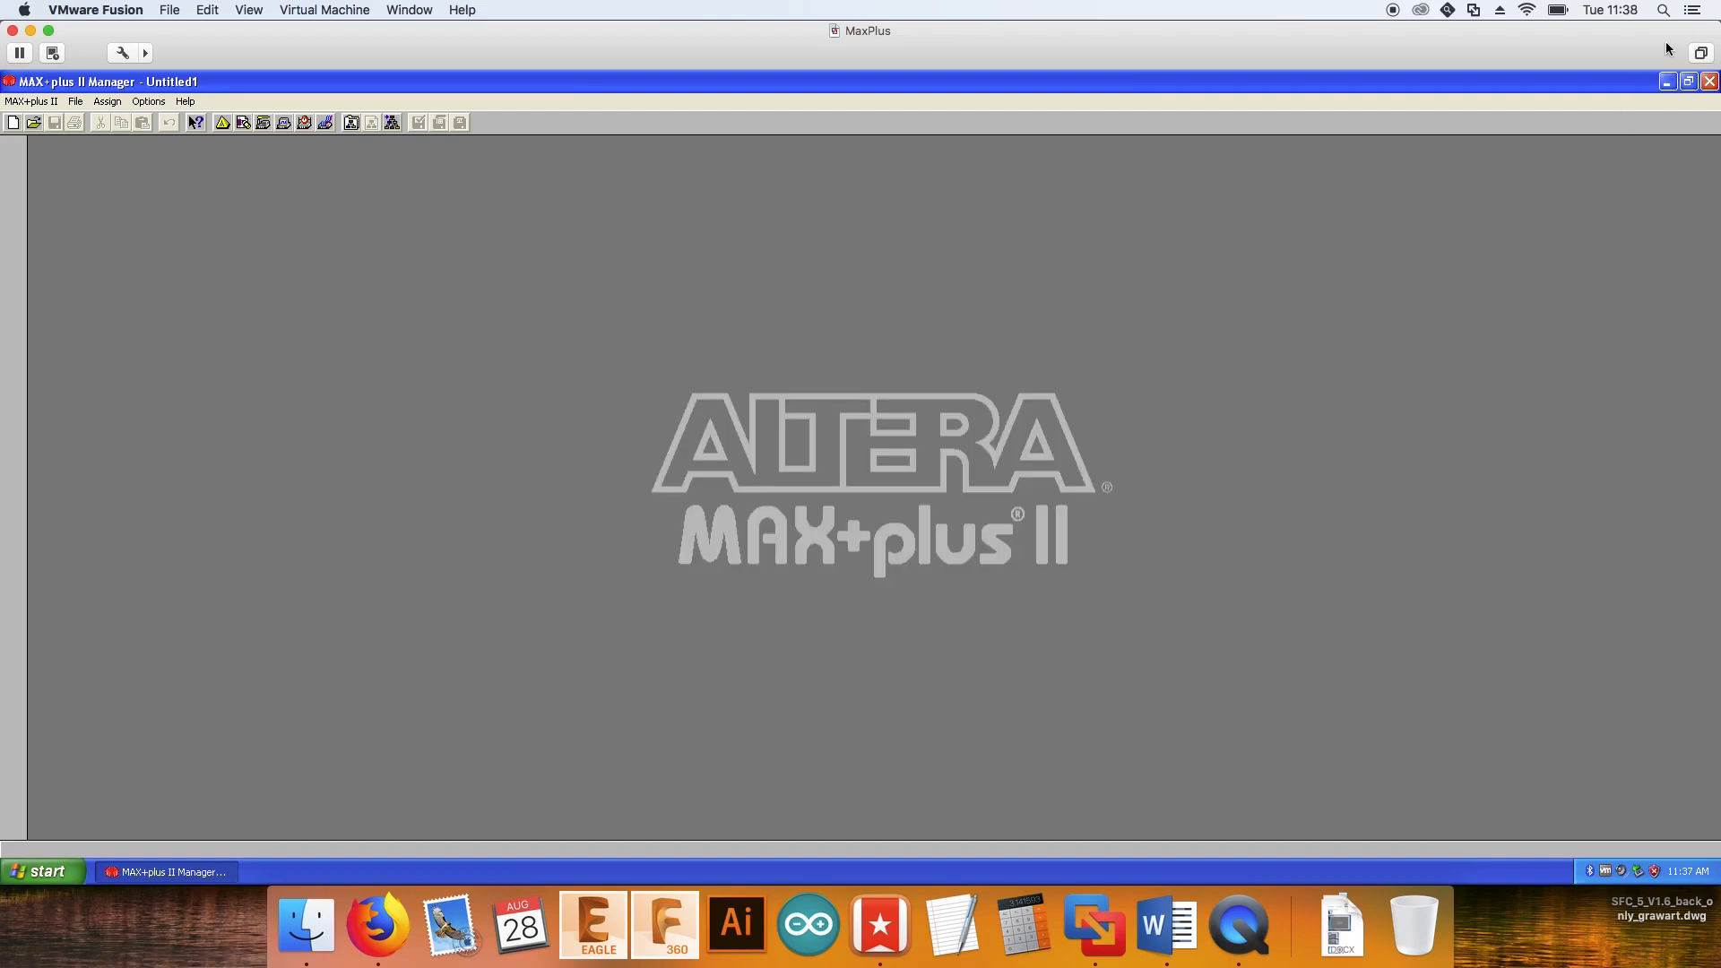
click(1710, 81)
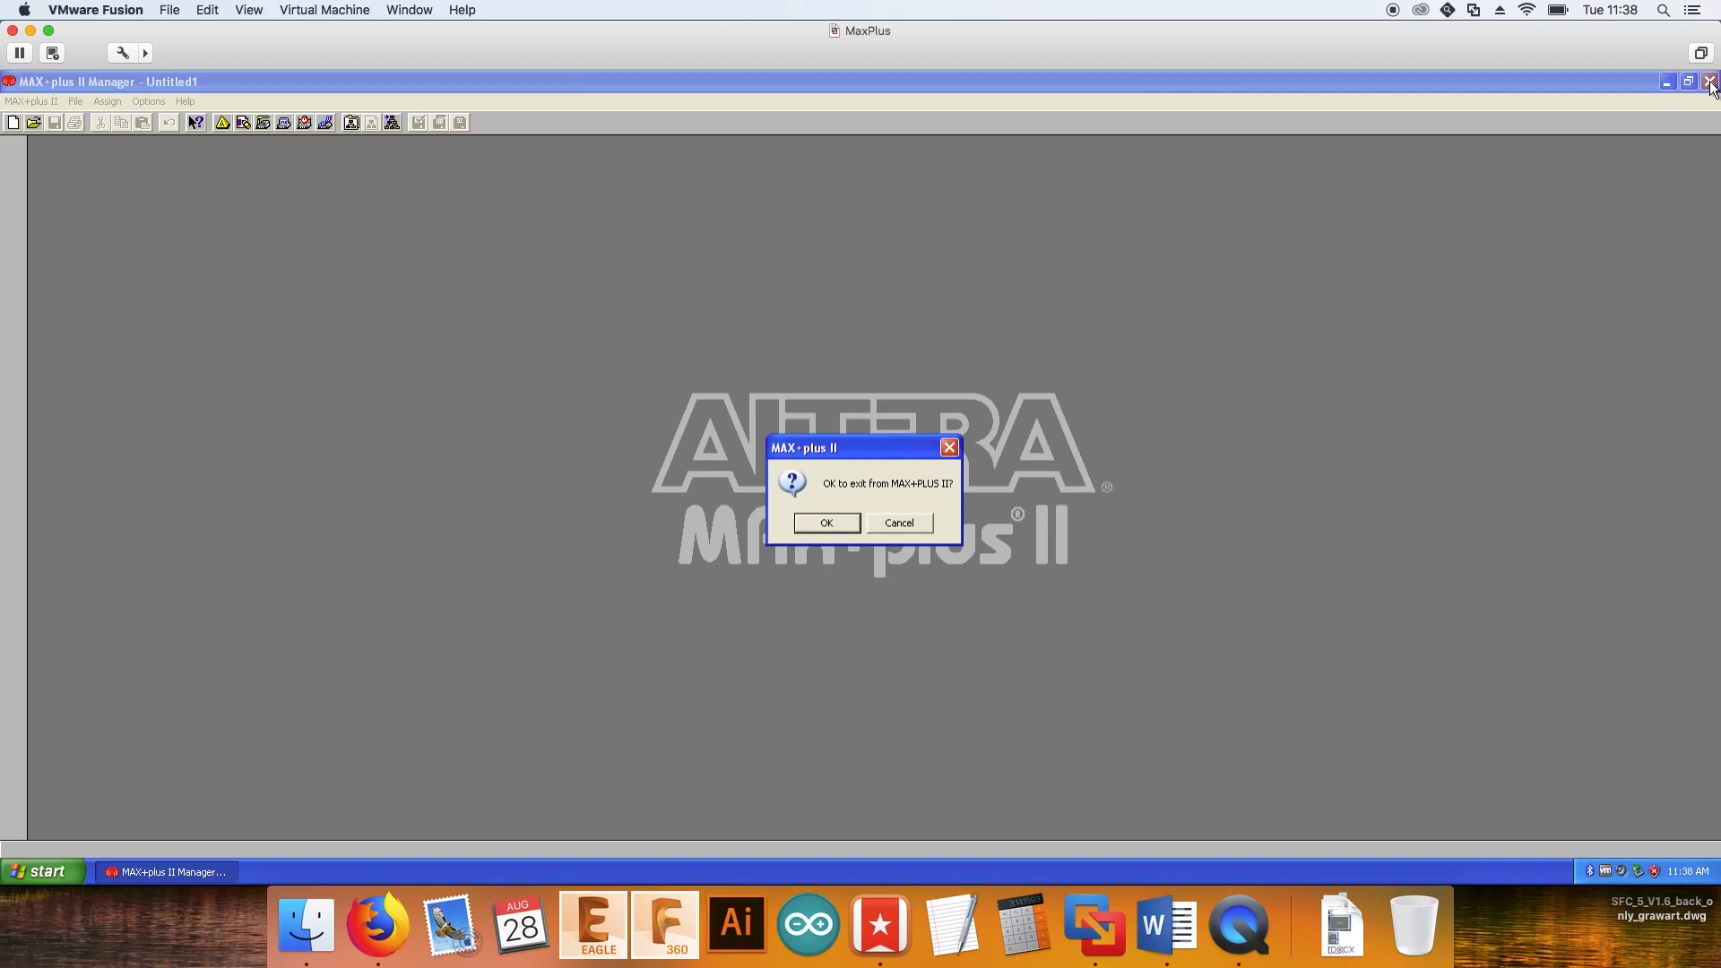
click(827, 523)
Run the programmer installer from the Altera MAX PLUS II folder and extract its files to the Desktop
double_click(740, 287)
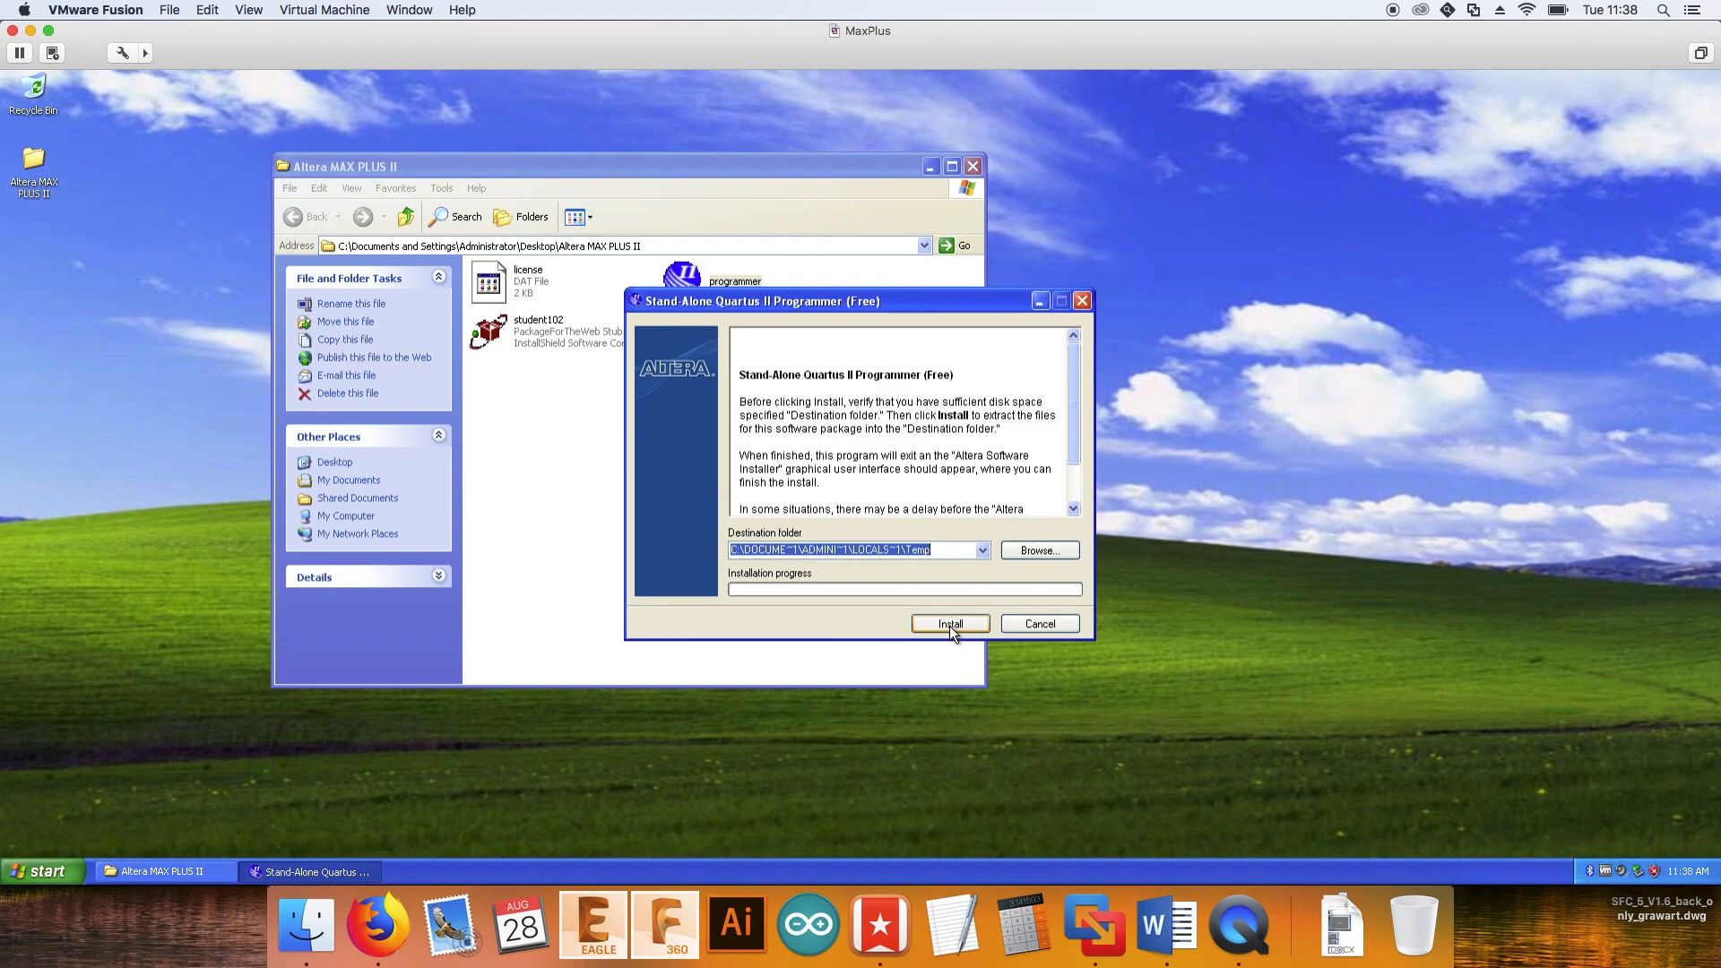
click(1022, 553)
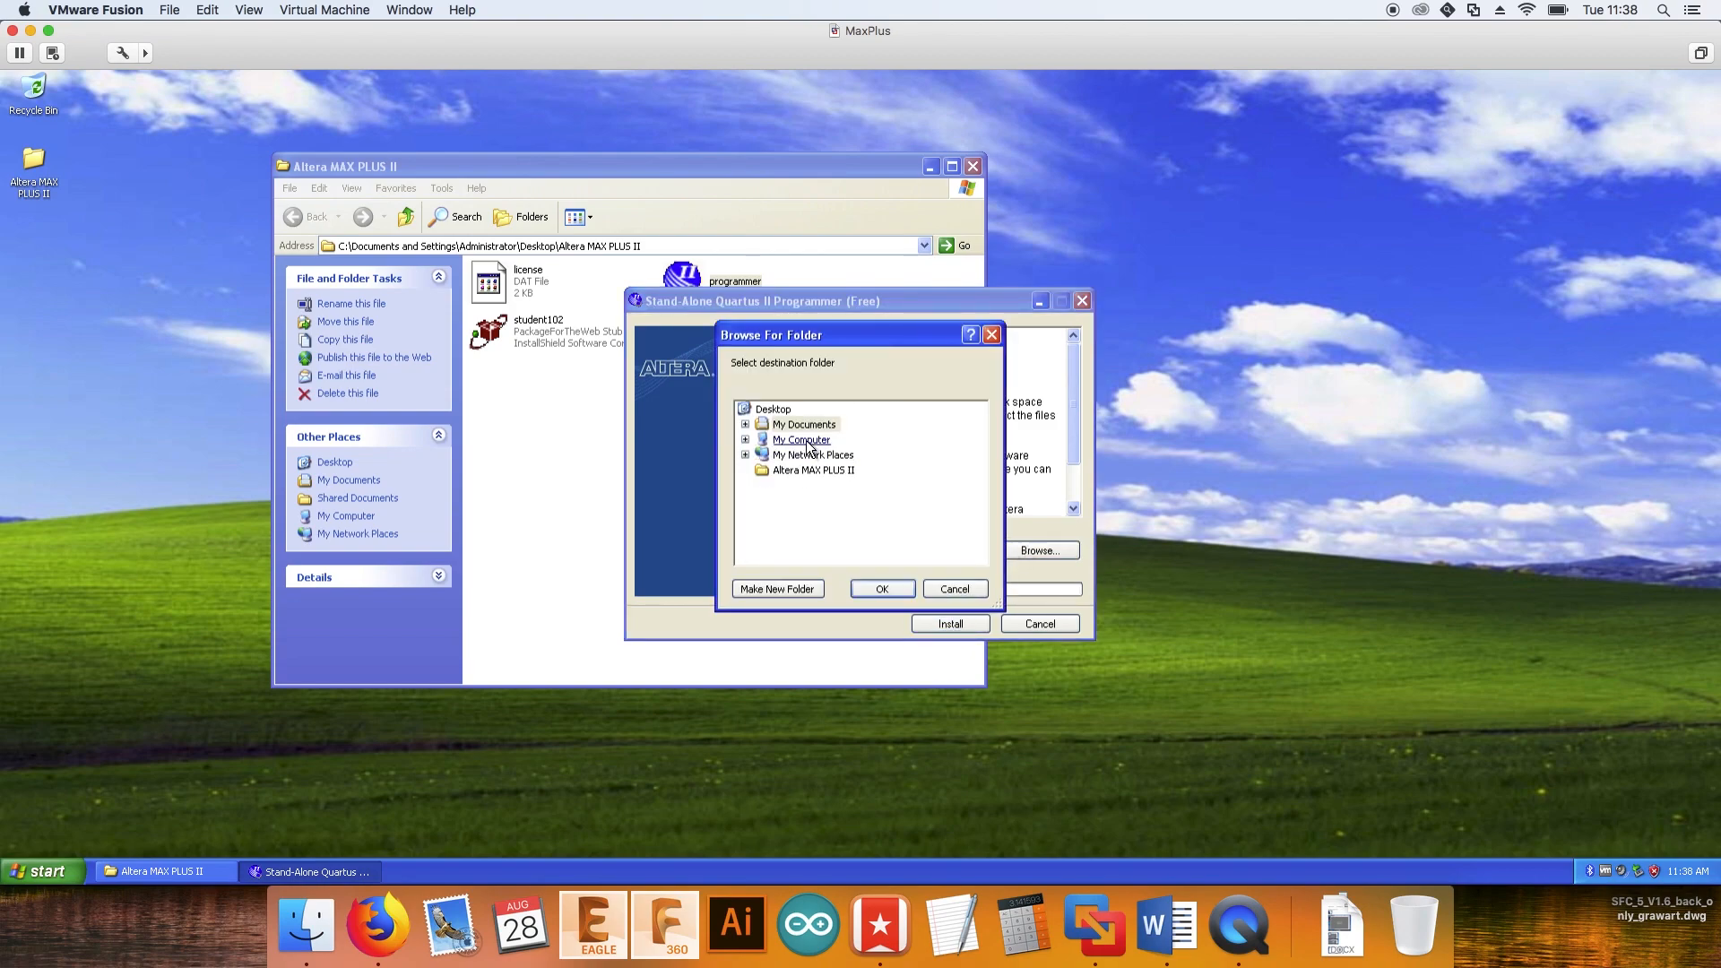
click(774, 409)
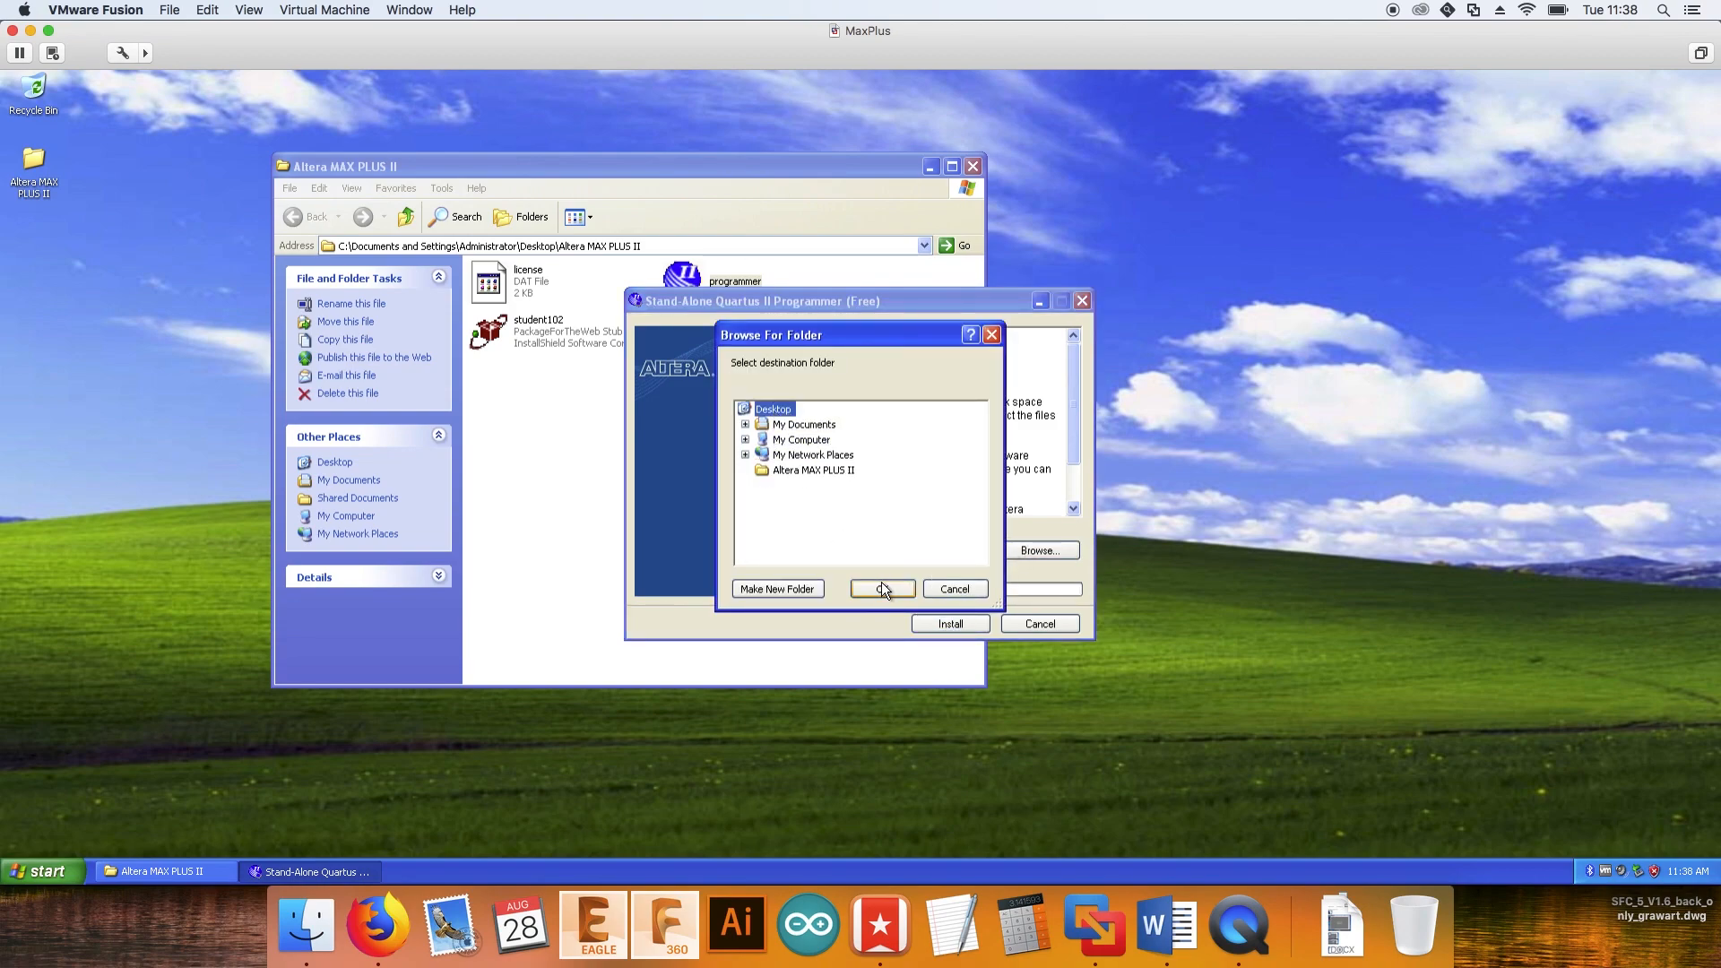
click(881, 588)
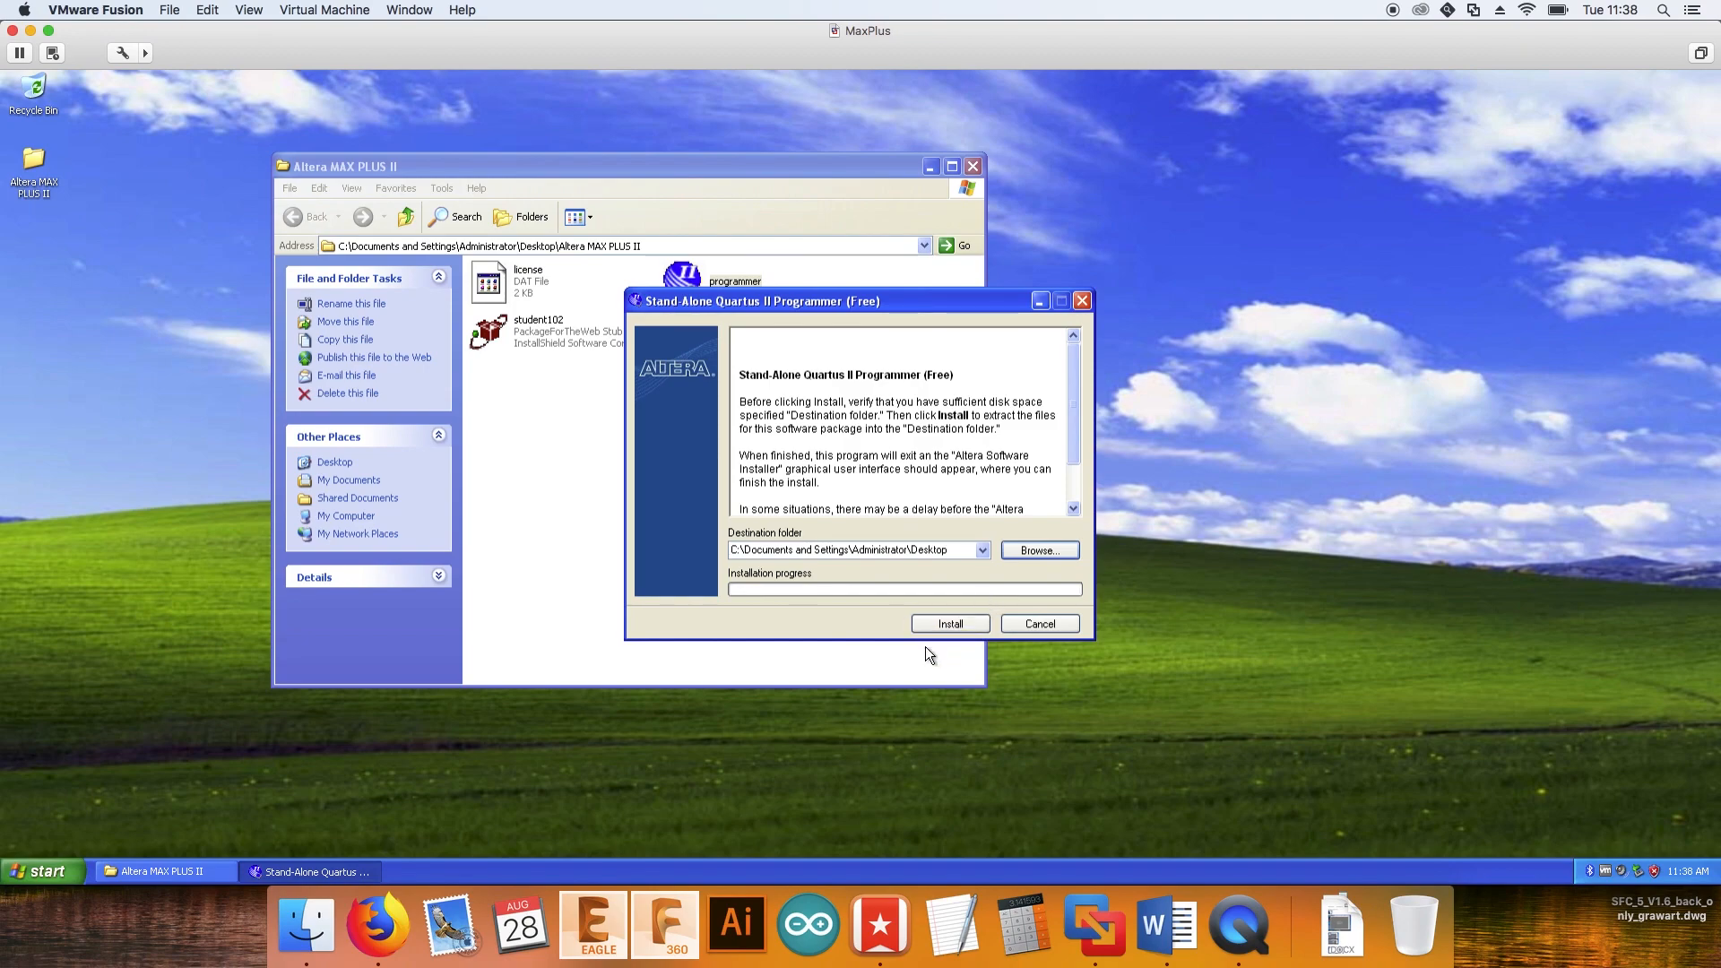
click(942, 623)
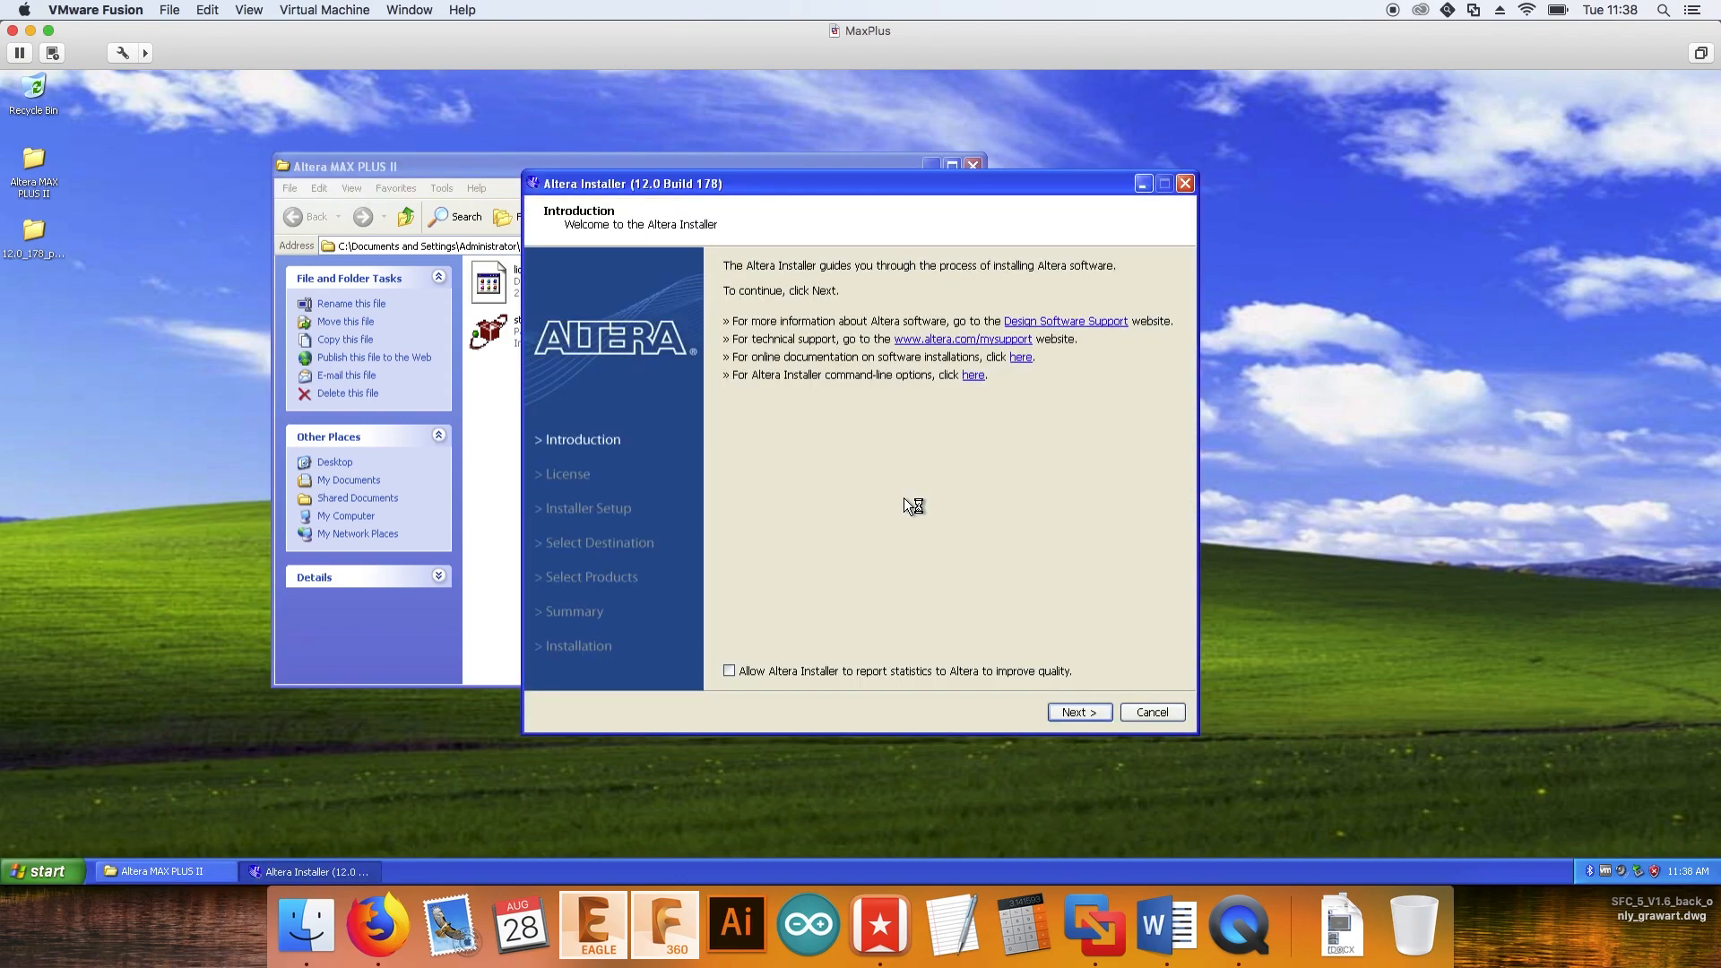
Install the Stand-Alone Quartus II Programmer to c:\altera\12.0, agreeing to the license terms and removing the temporary extracted files
click(1078, 713)
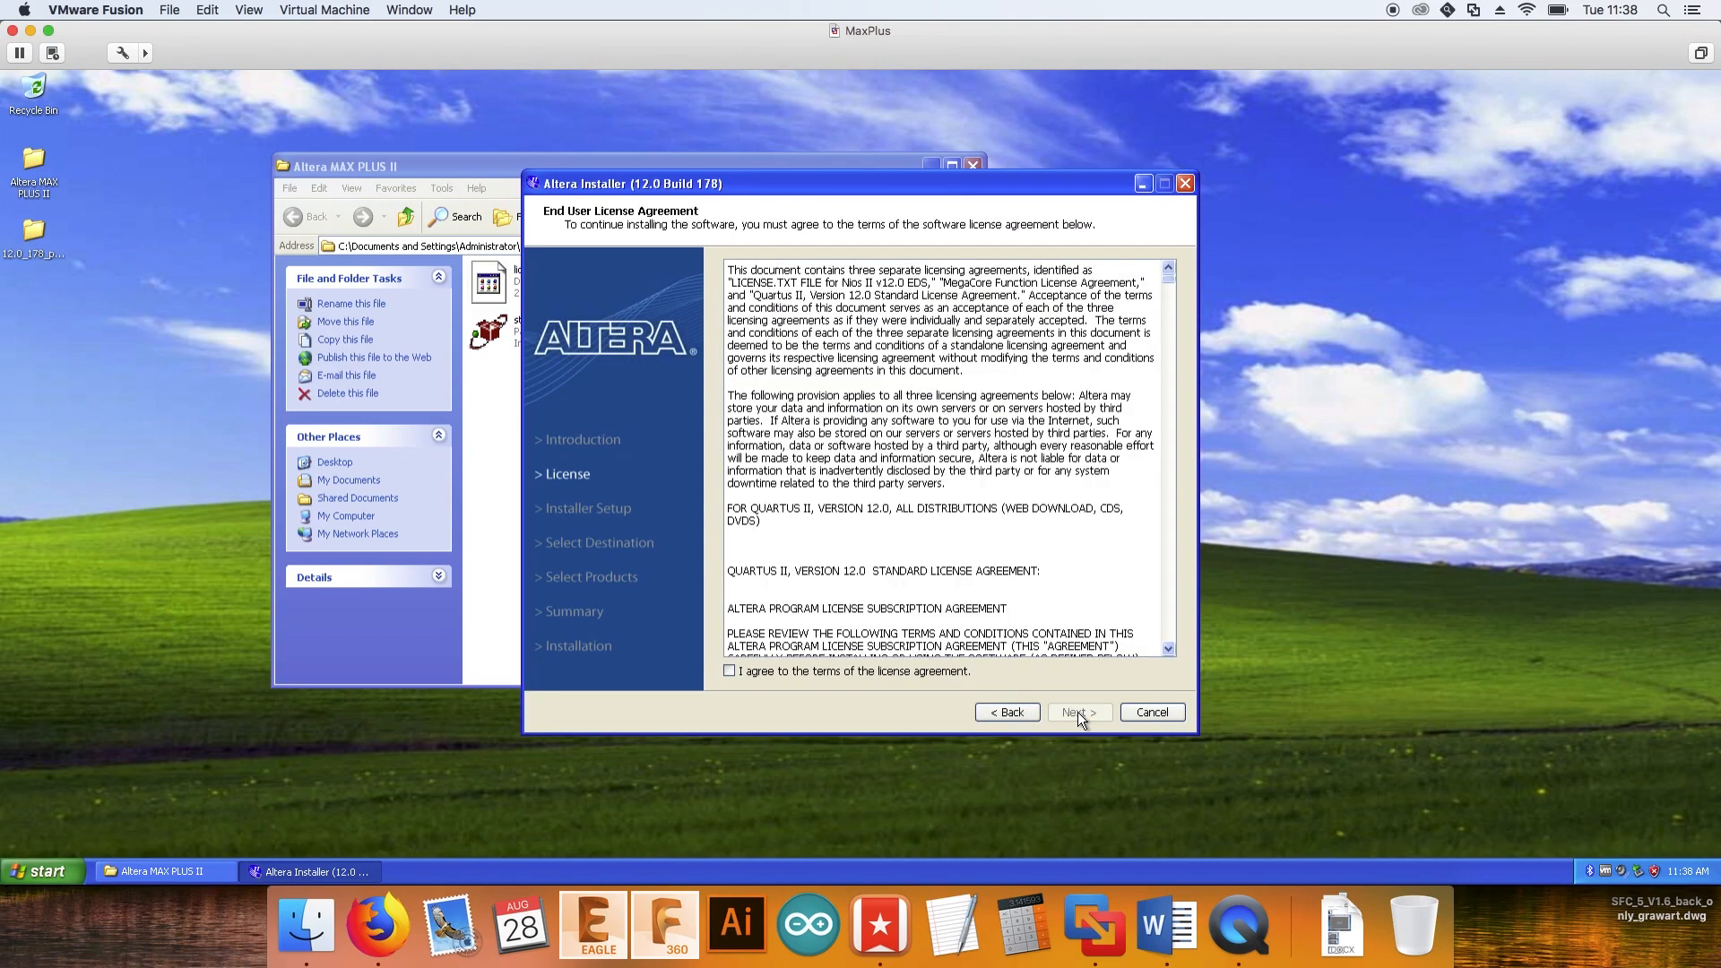
click(935, 674)
click(1077, 714)
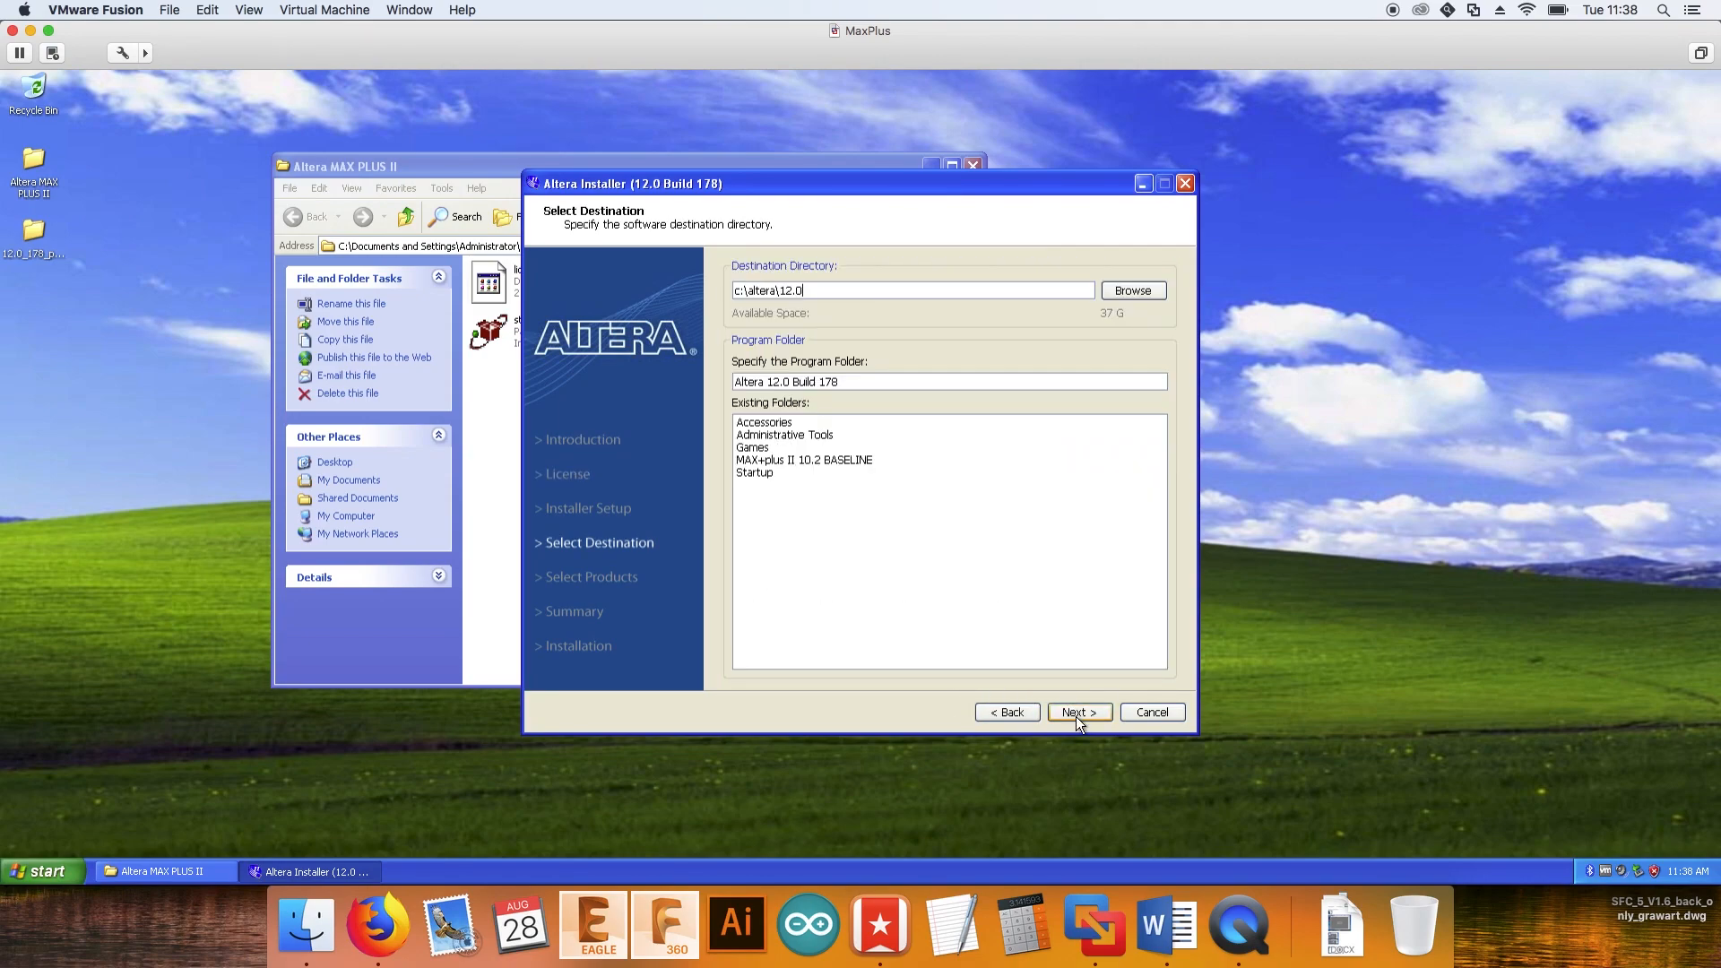
click(1077, 716)
click(1078, 716)
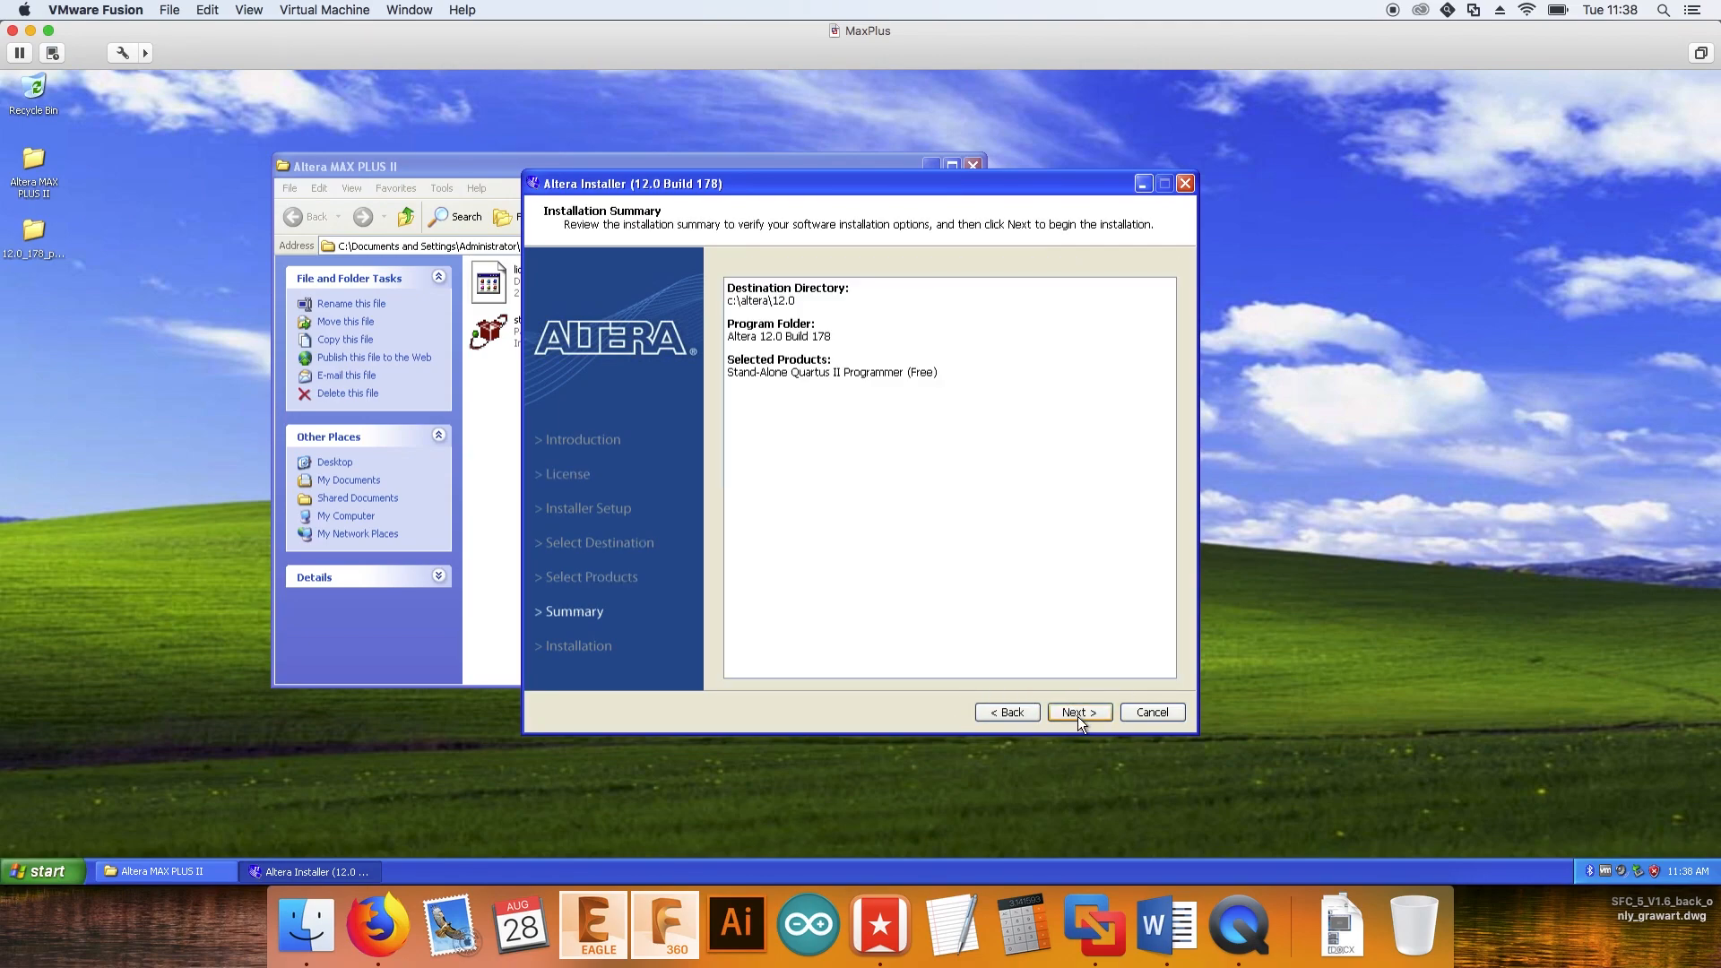
click(1077, 716)
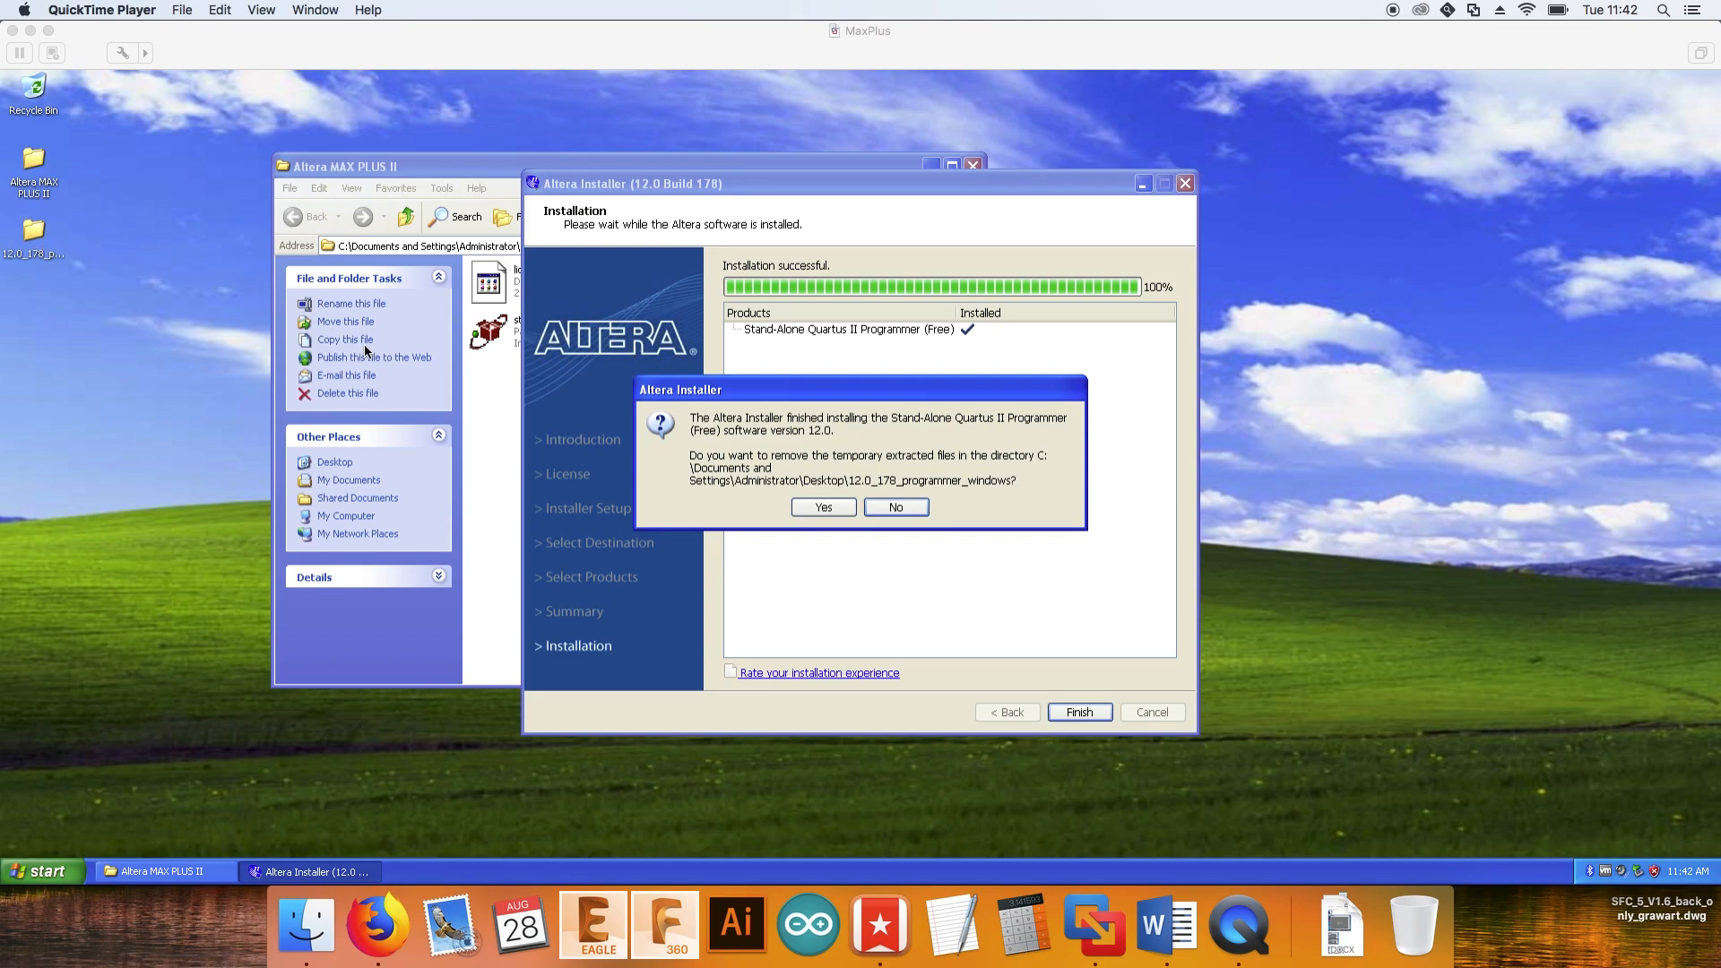
click(829, 509)
click(832, 509)
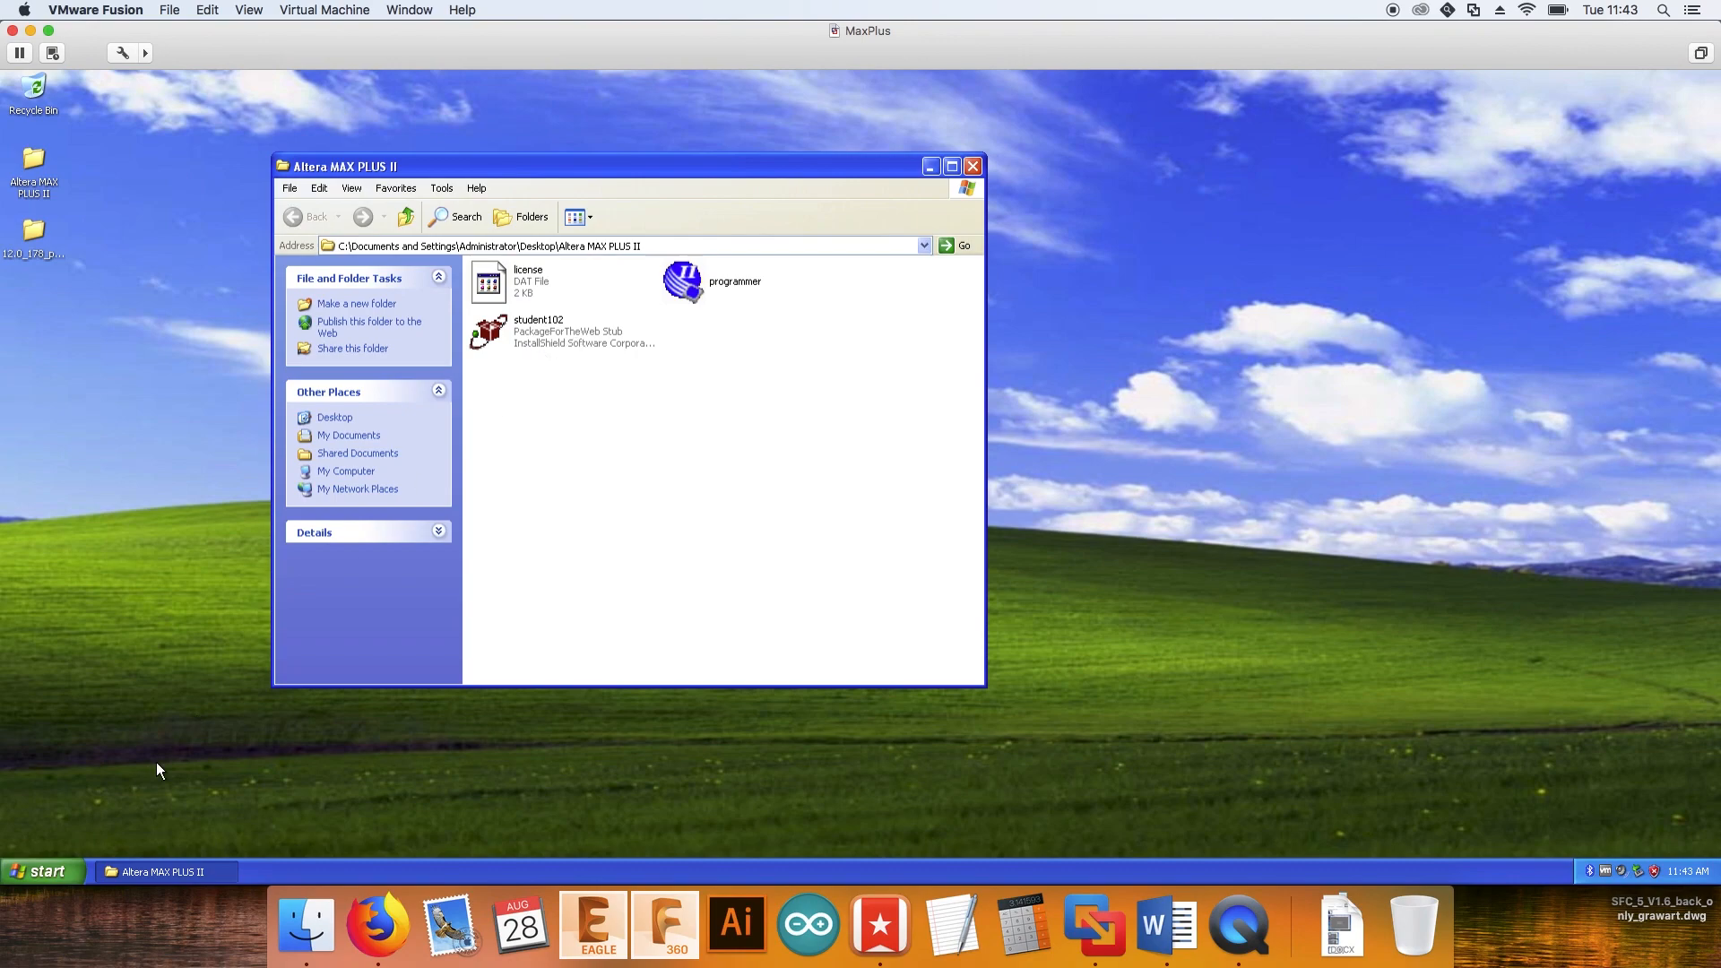
Launch MAX+plus II again from the Windows programs
click(59, 863)
click(109, 751)
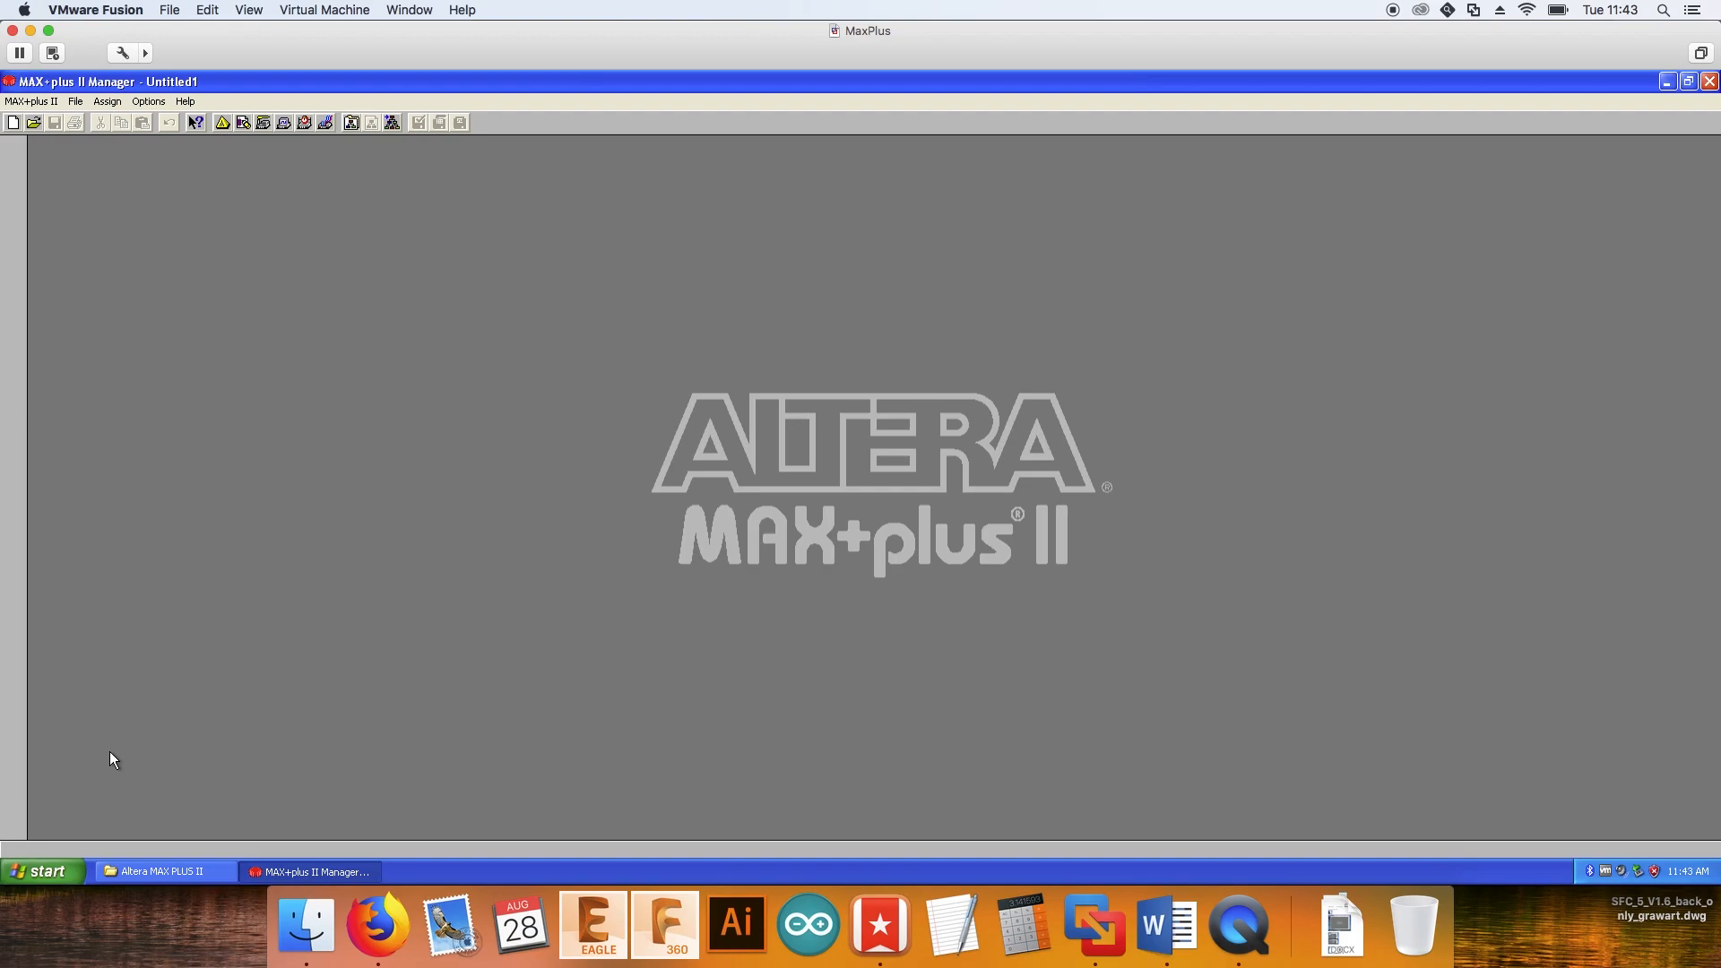
Create a new Graphic Editor file and begin saving it under a new name
click(13, 121)
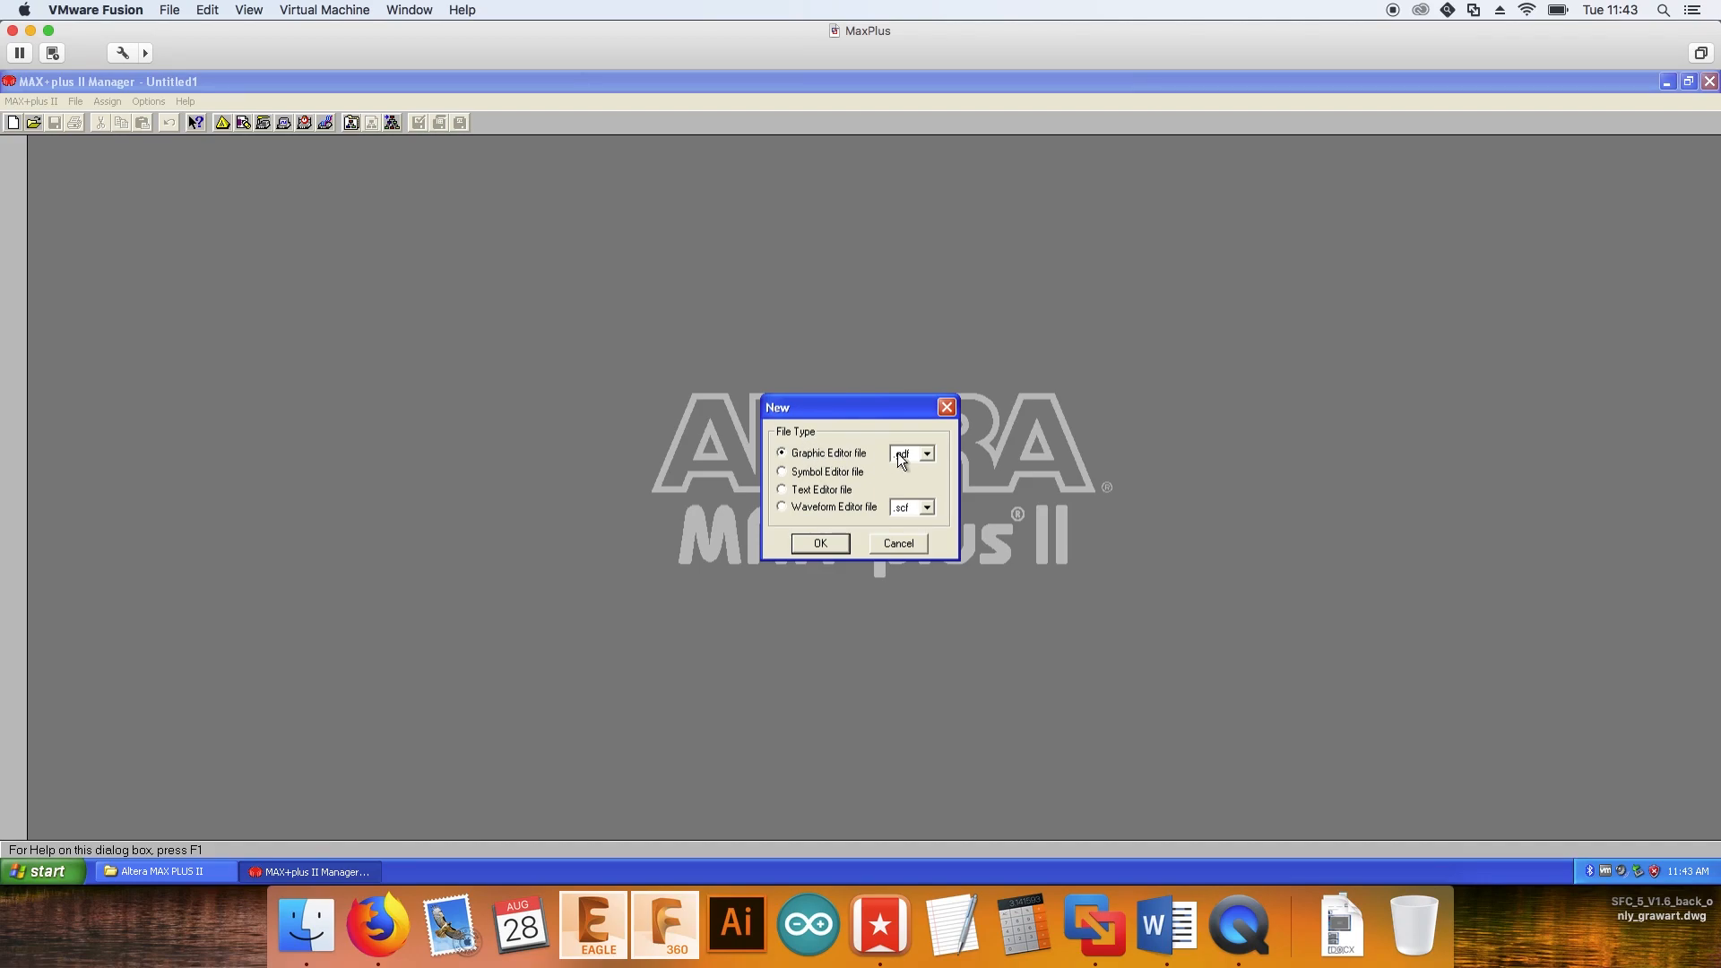
click(846, 543)
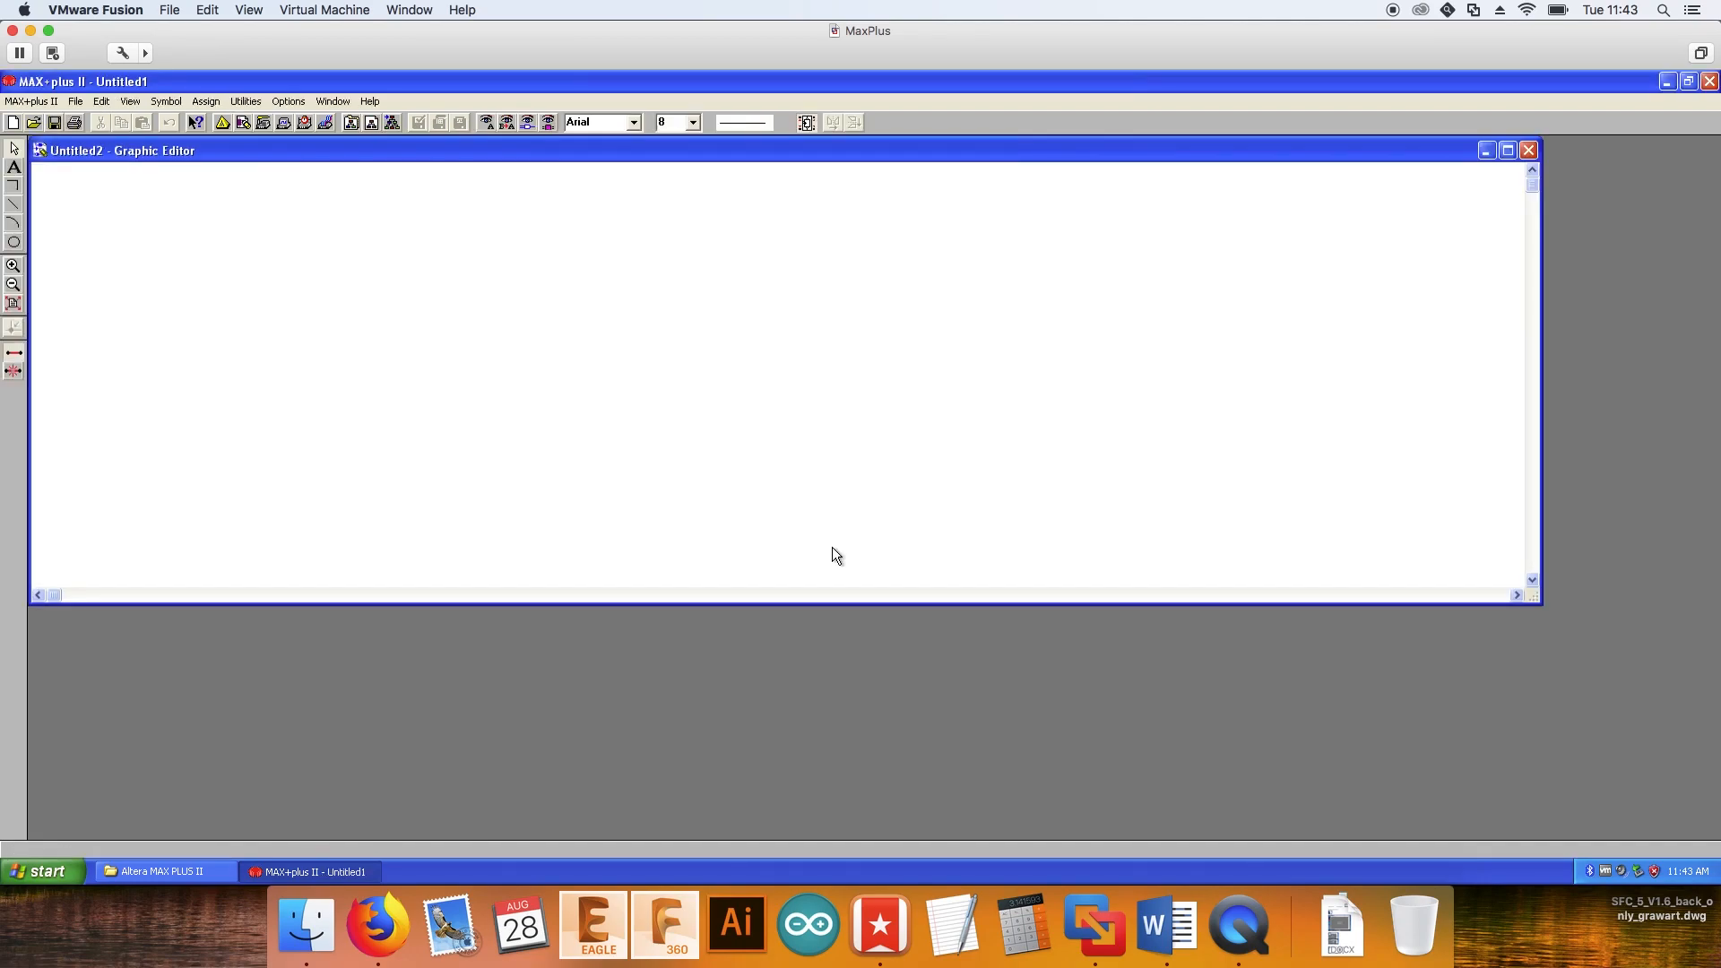
click(77, 100)
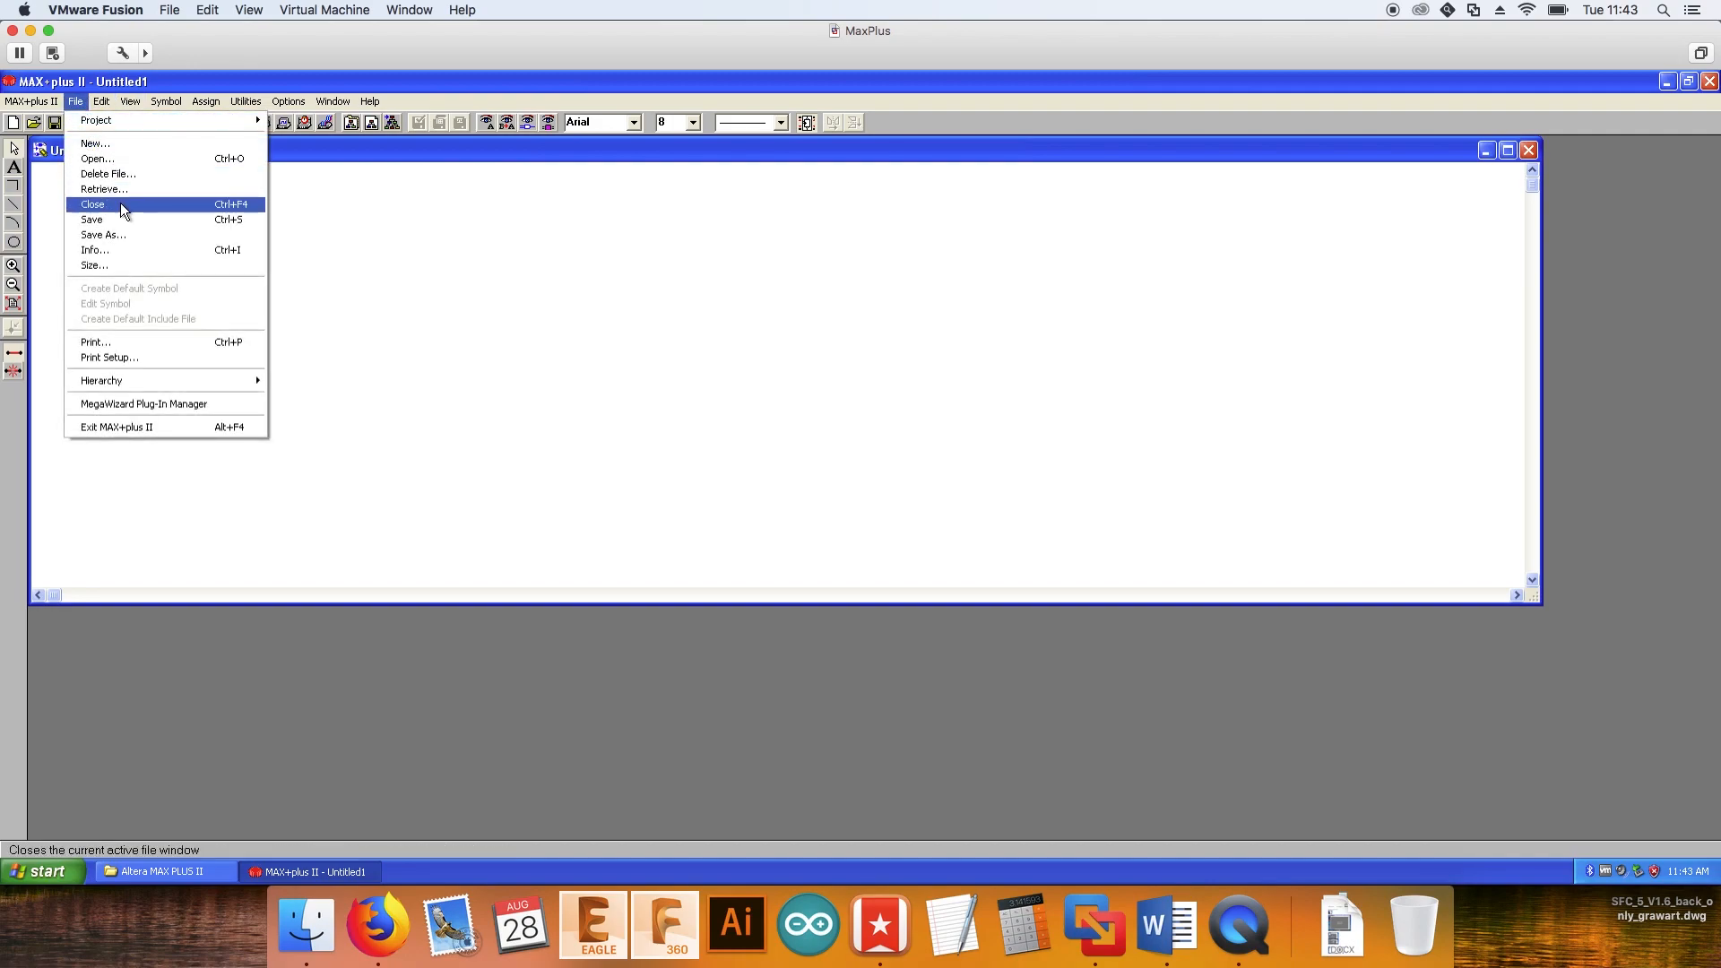
click(122, 238)
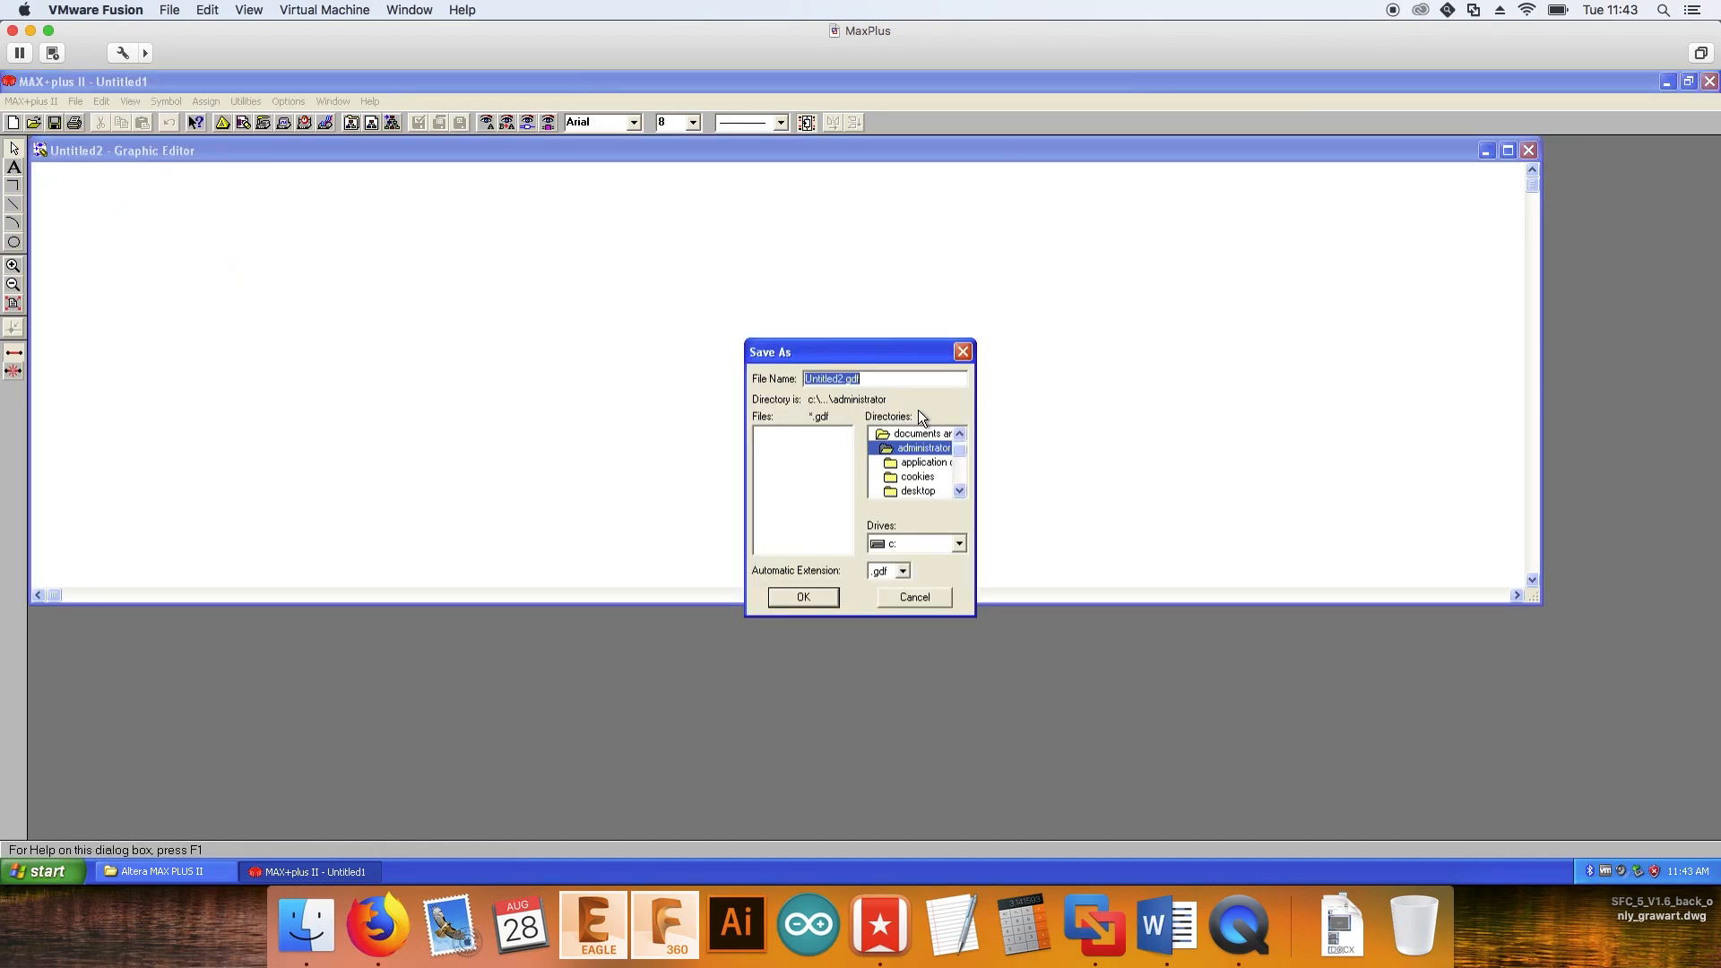
click(909, 435)
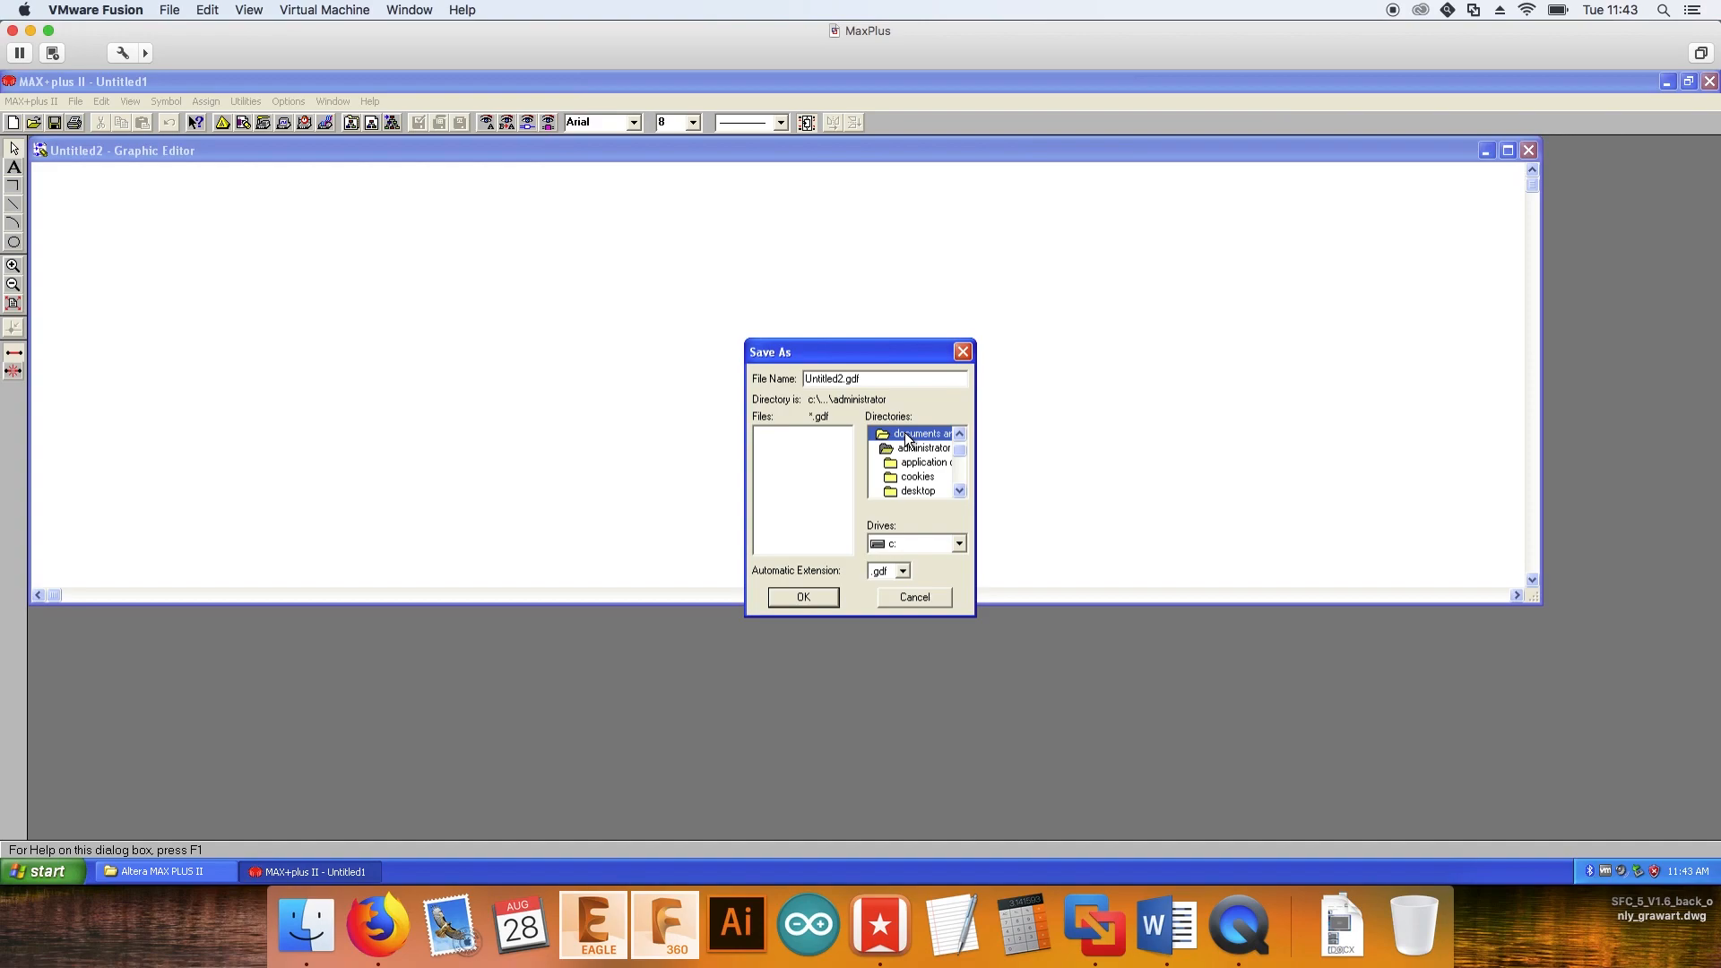
Create a folder named "Max plus" in My Documents and return to the Save As dialog
click(175, 871)
click(334, 434)
right_click(647, 517)
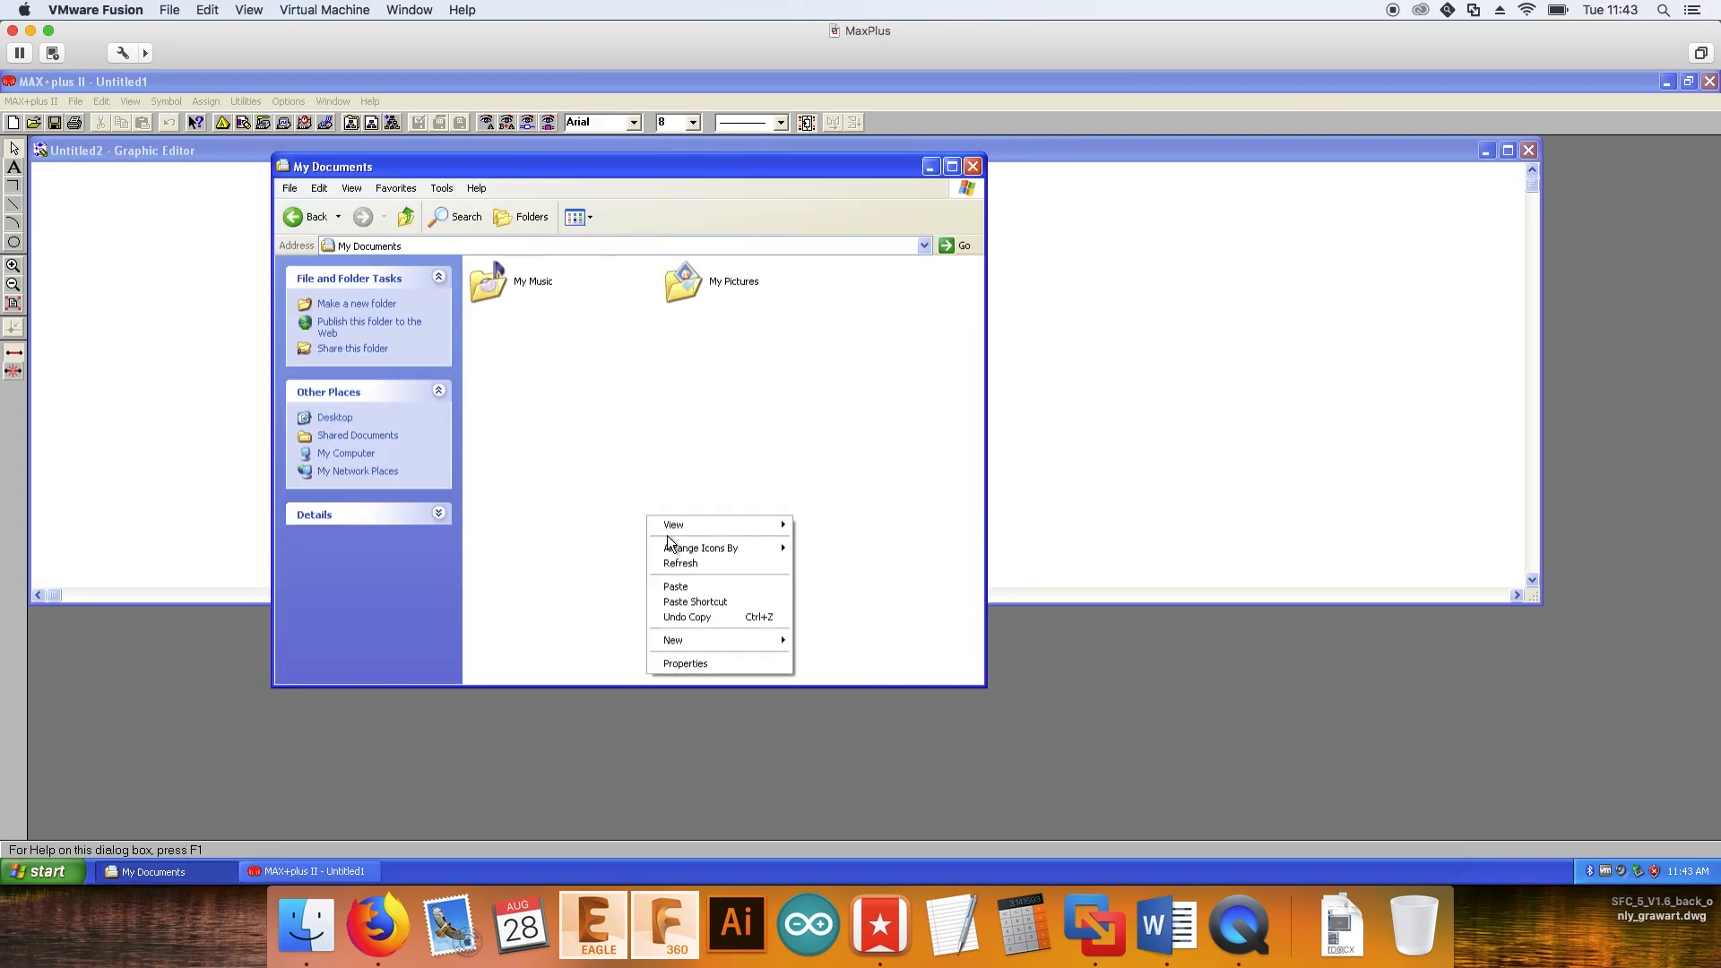
click(827, 643)
text(Max plus)
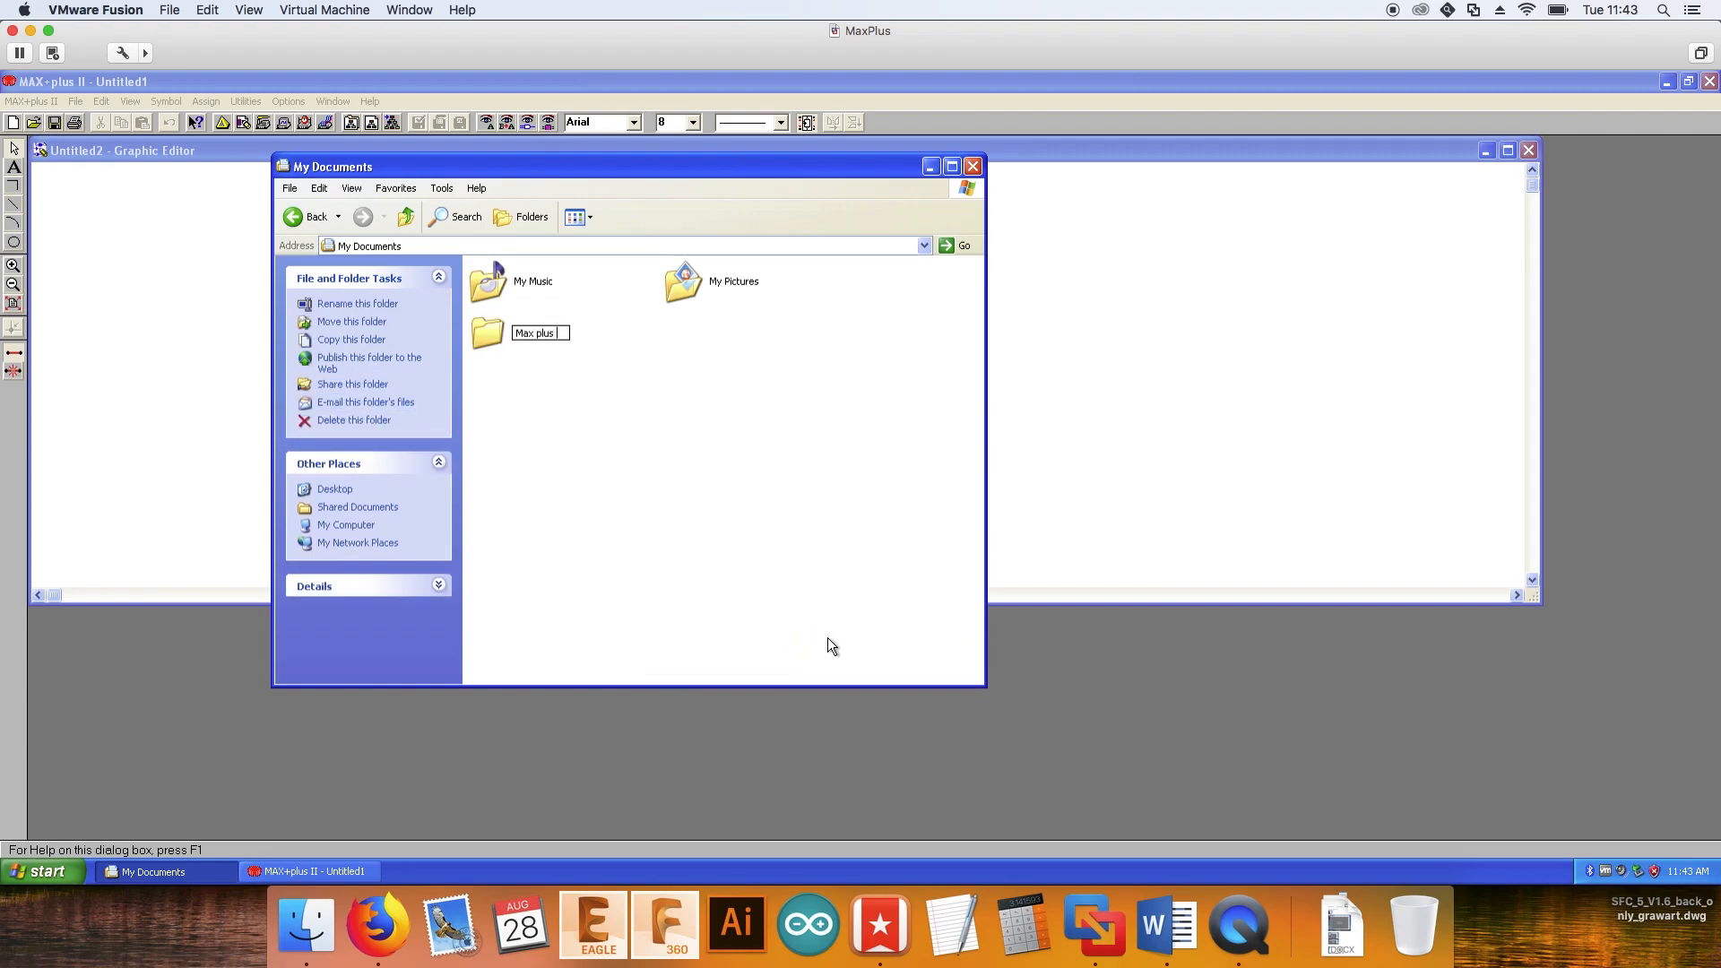
key(Return)
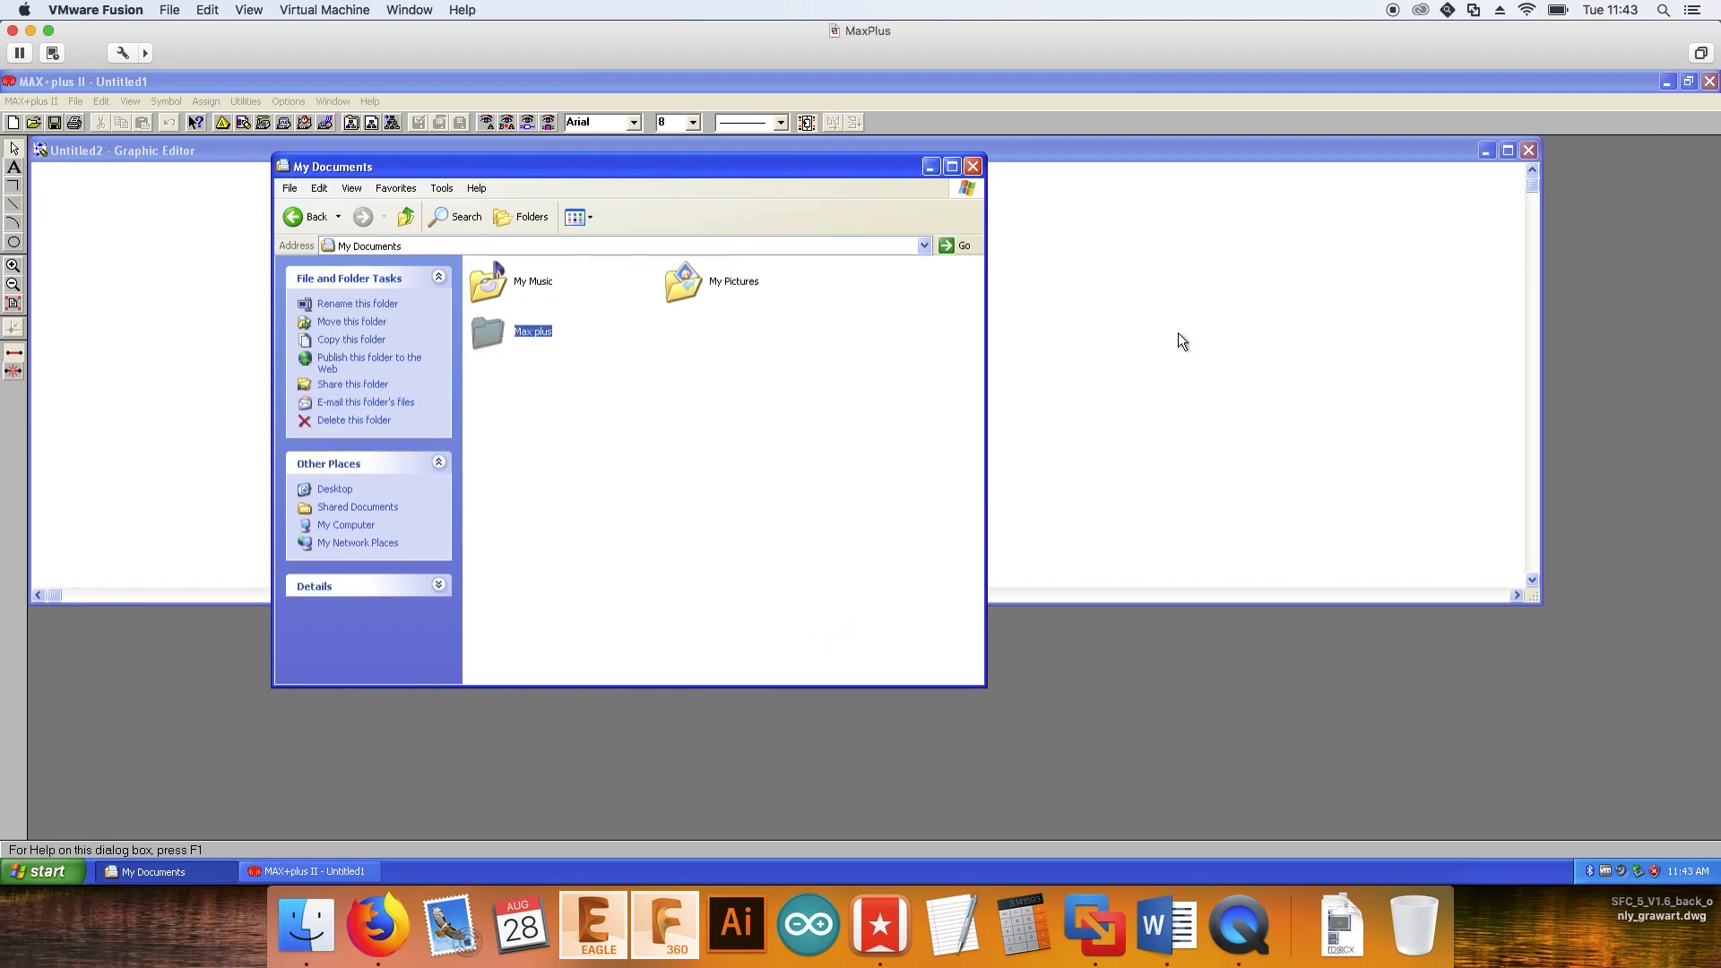
click(1179, 340)
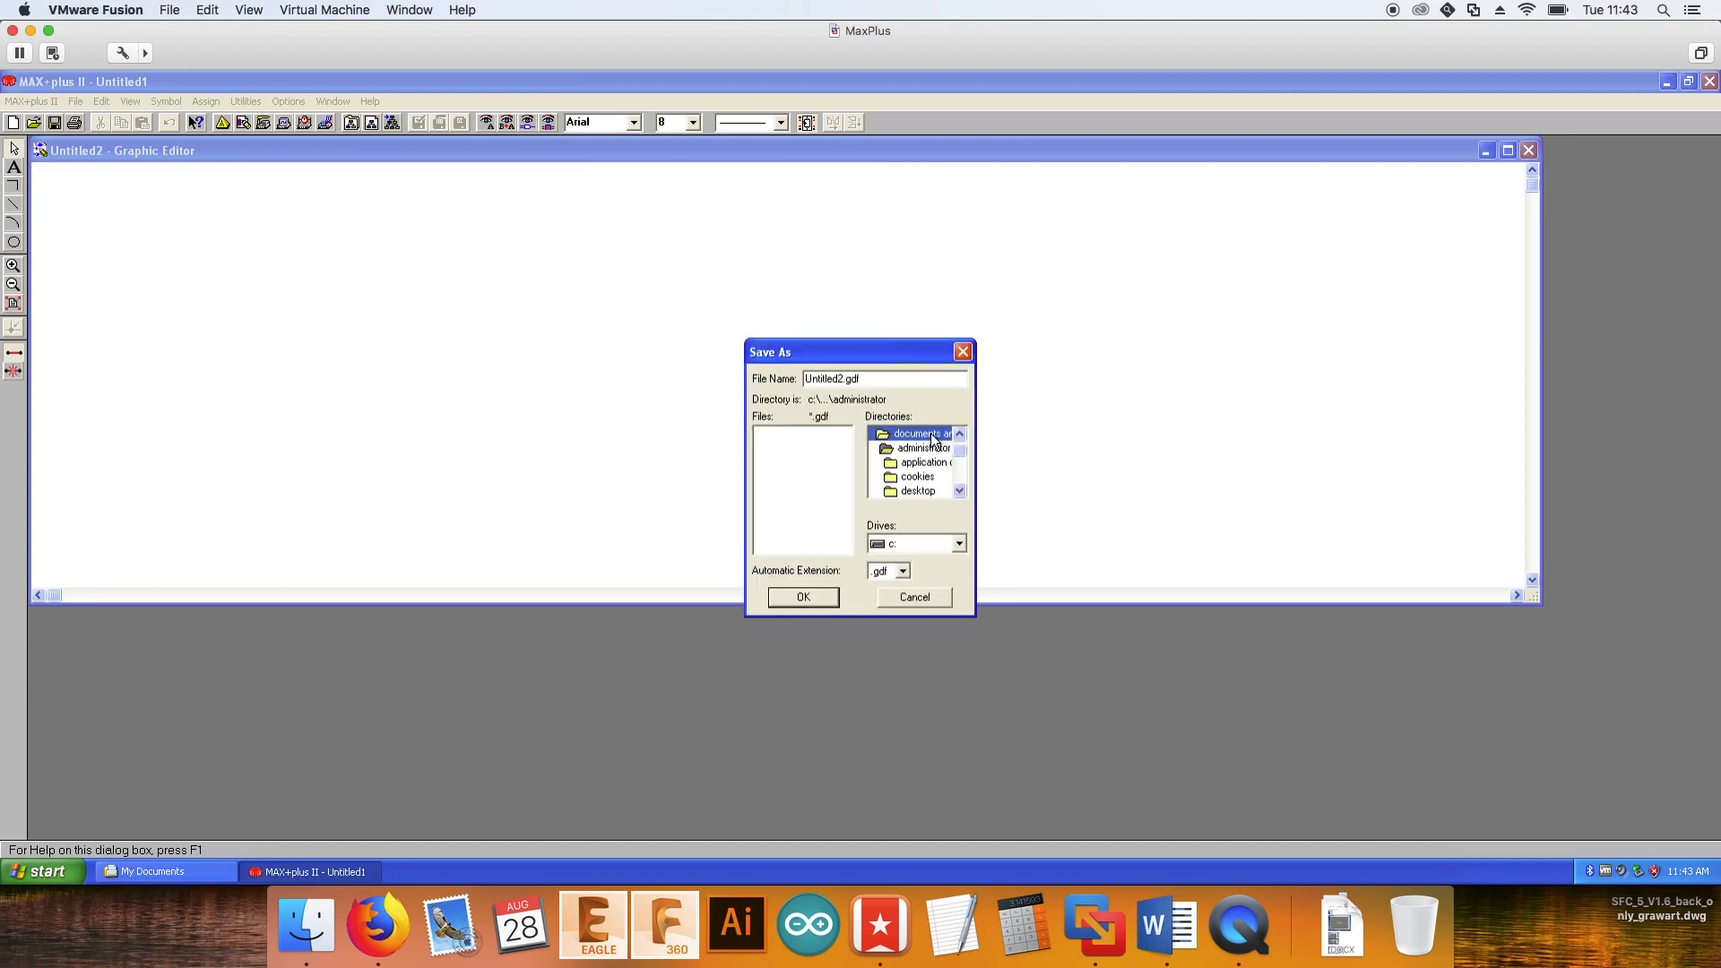
Save the graphic file as Week2.gdf in the My Documents\Max plus folder
click(961, 491)
click(960, 491)
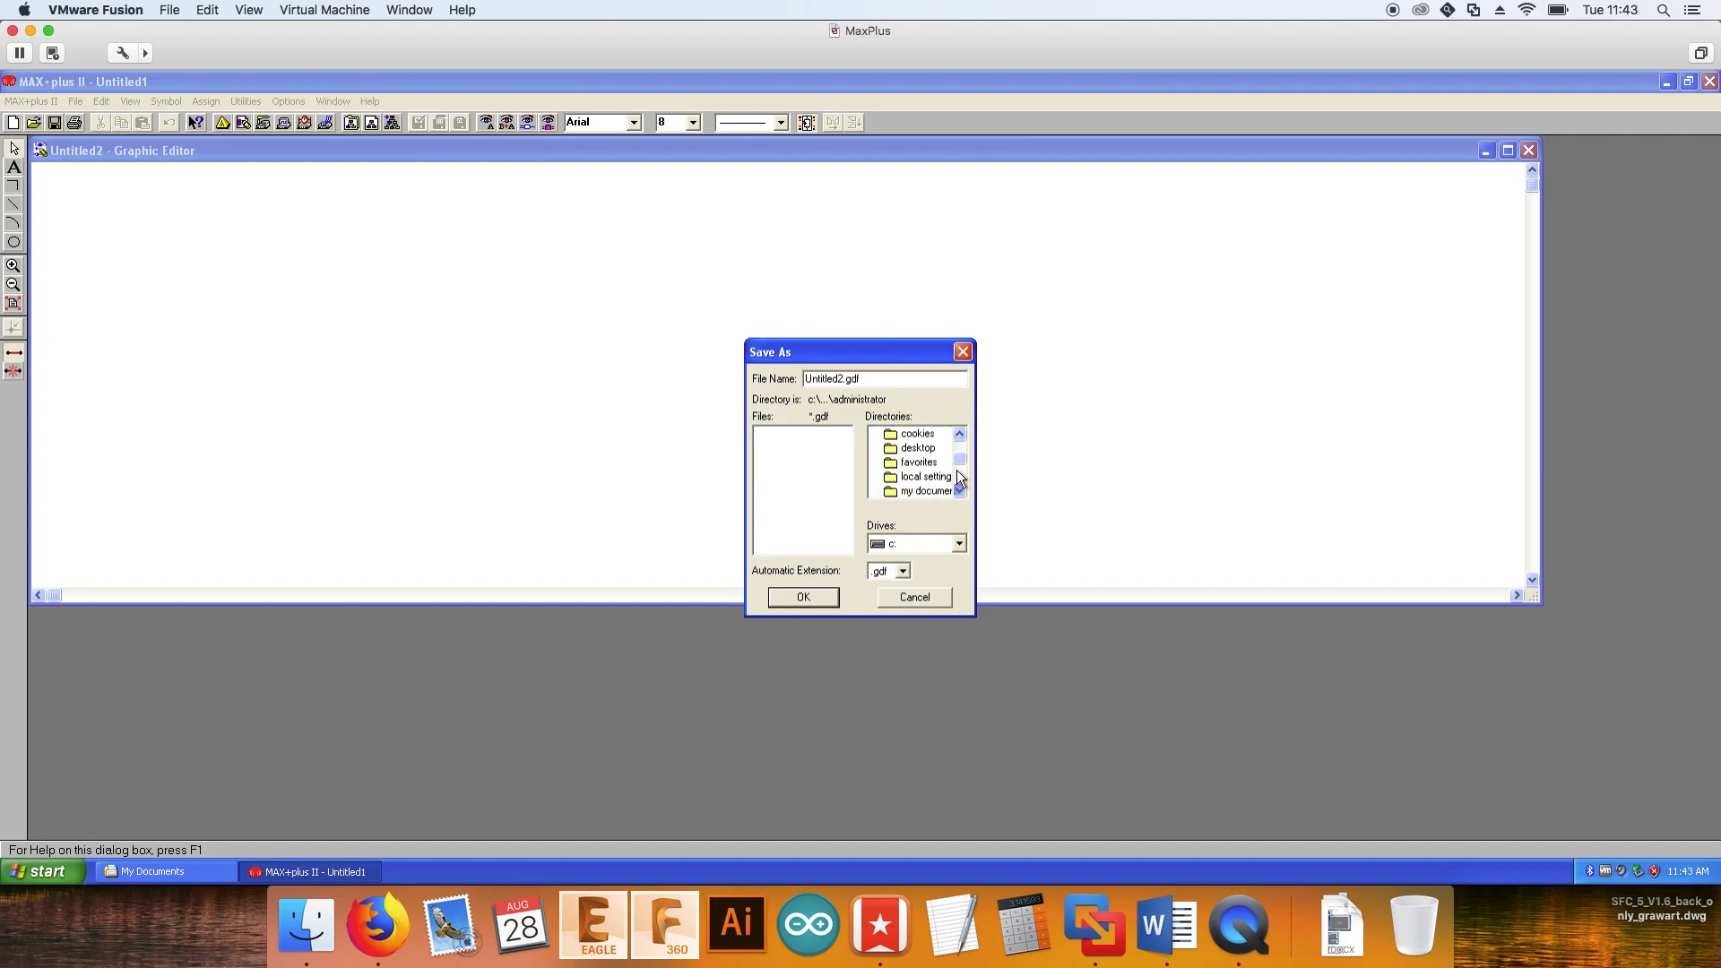
double_click(943, 481)
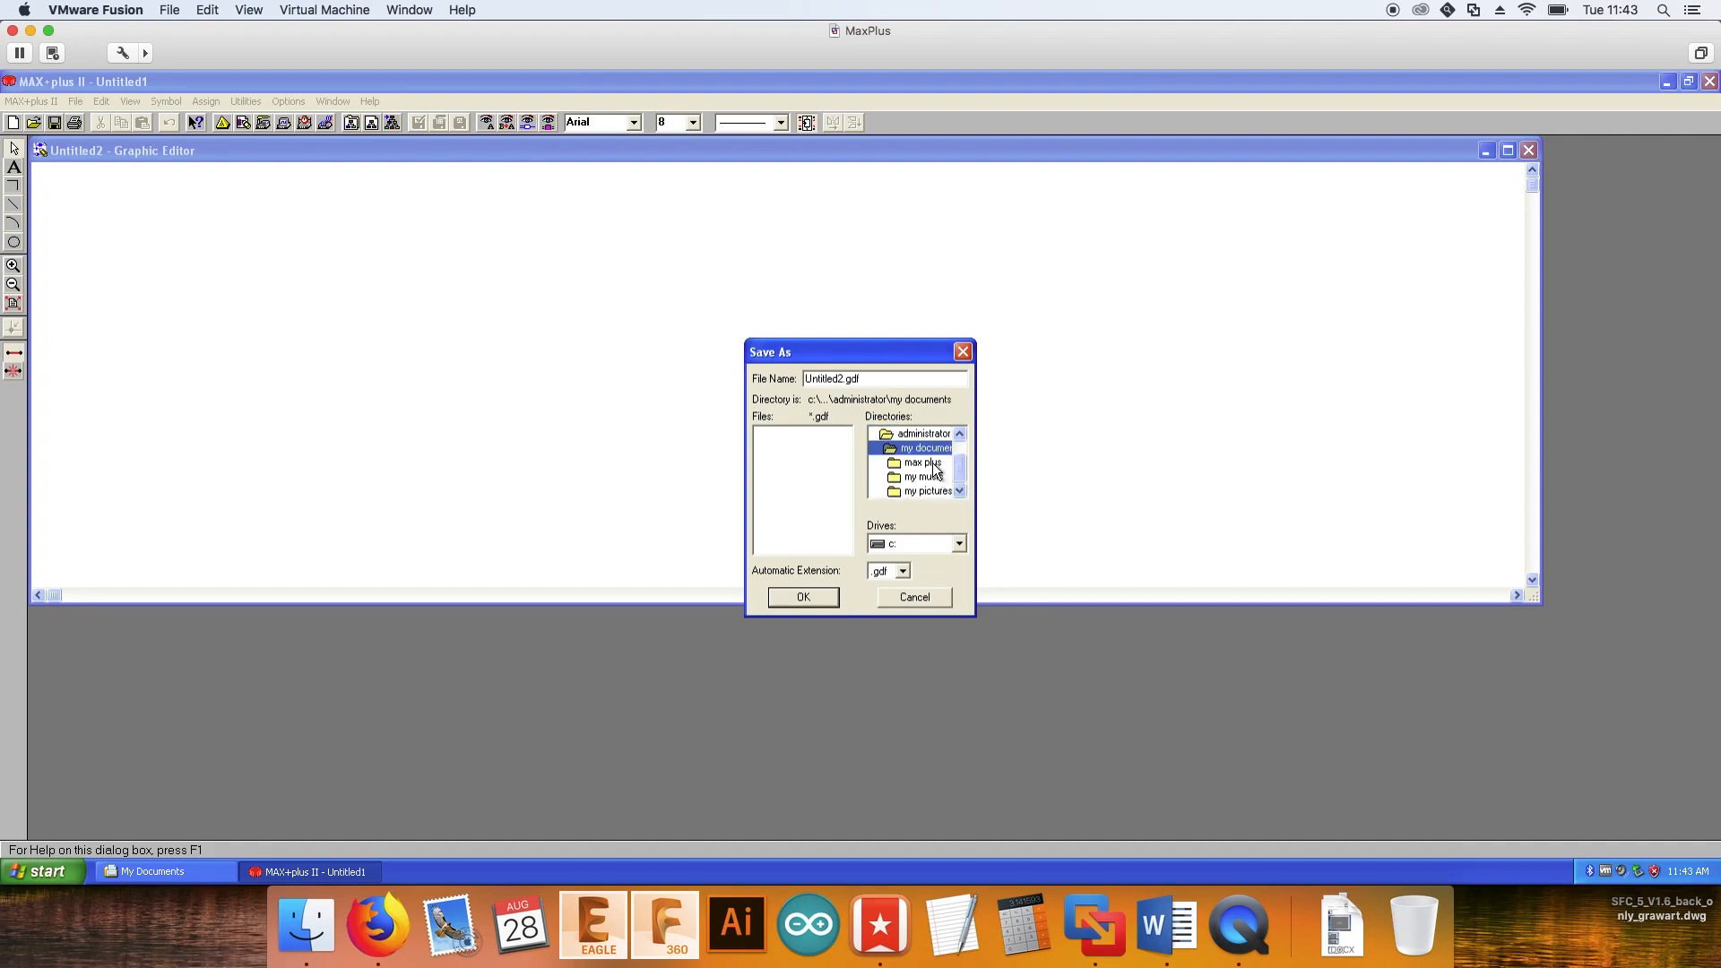
double_click(931, 464)
drag(841, 383, 769, 384)
text(Week2)
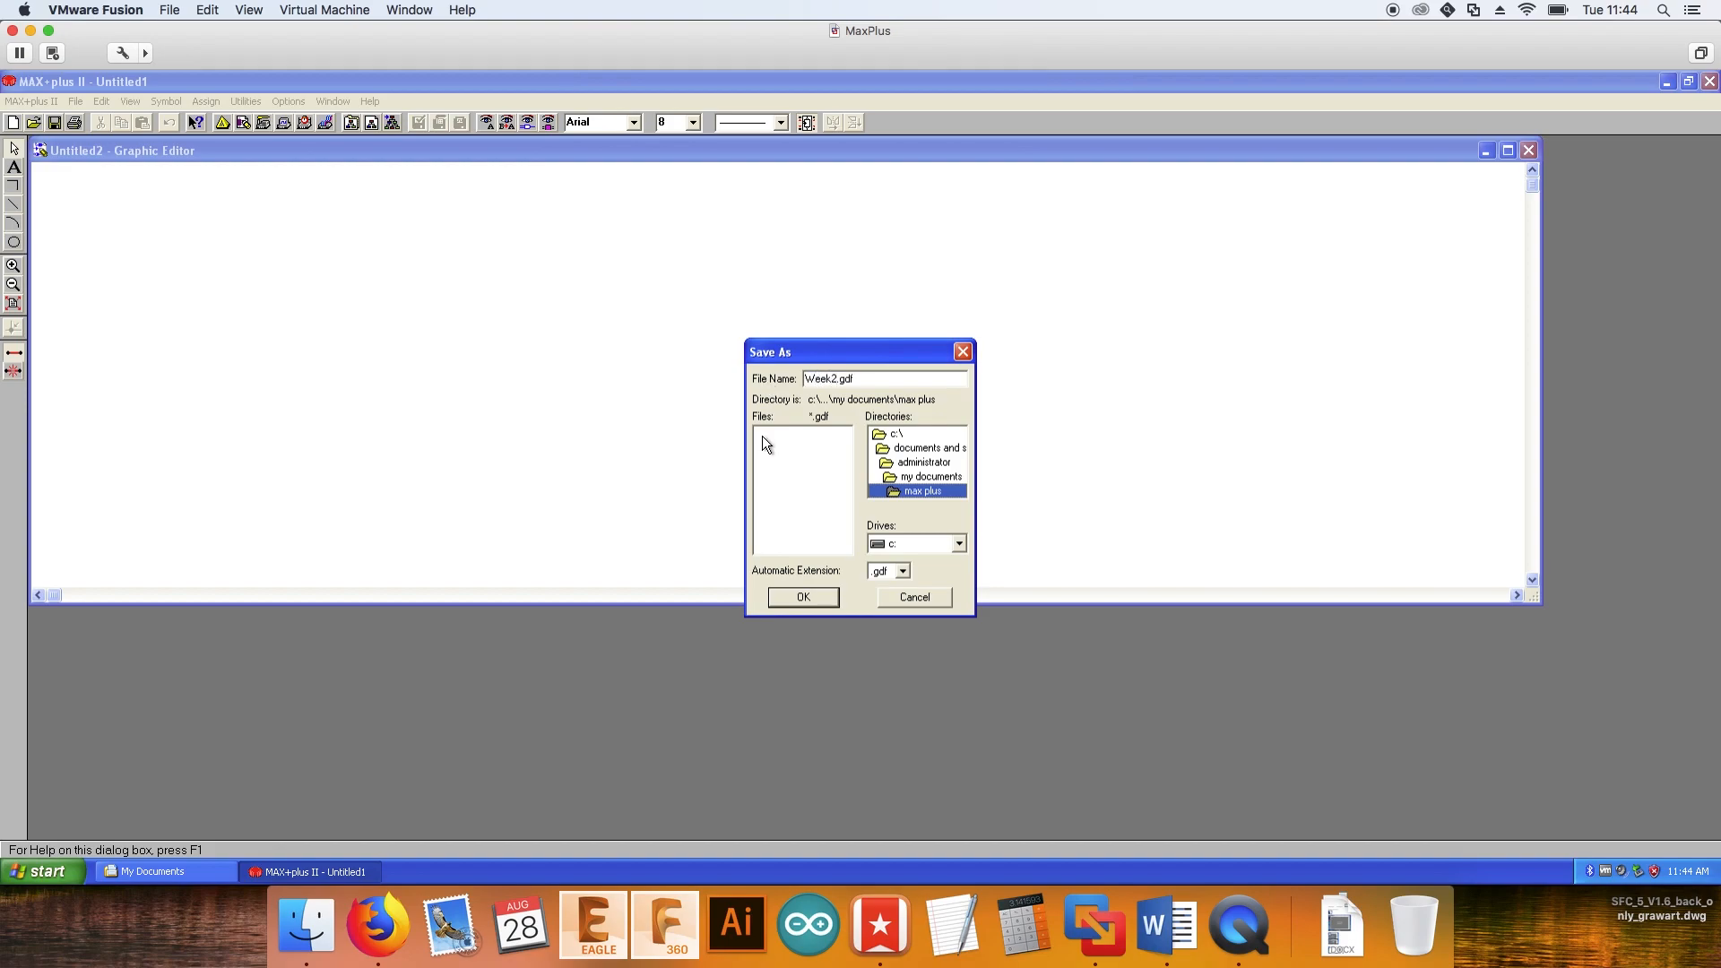
click(804, 598)
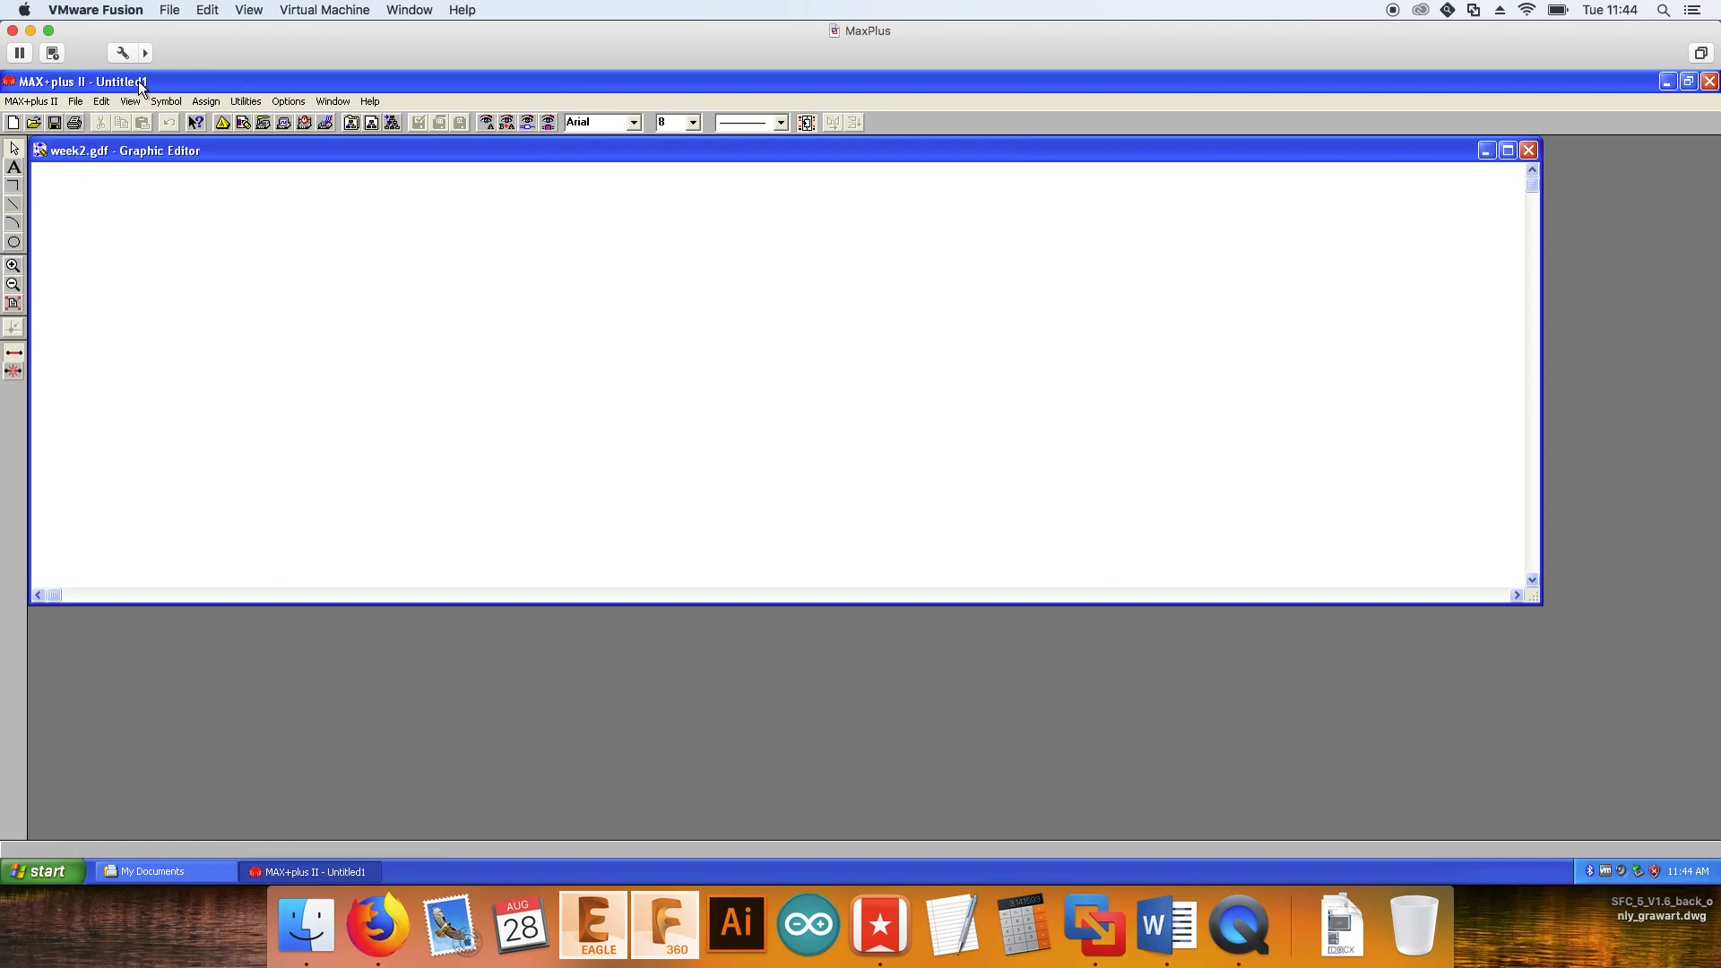
Set the project to the current file, week2.gdf
click(72, 101)
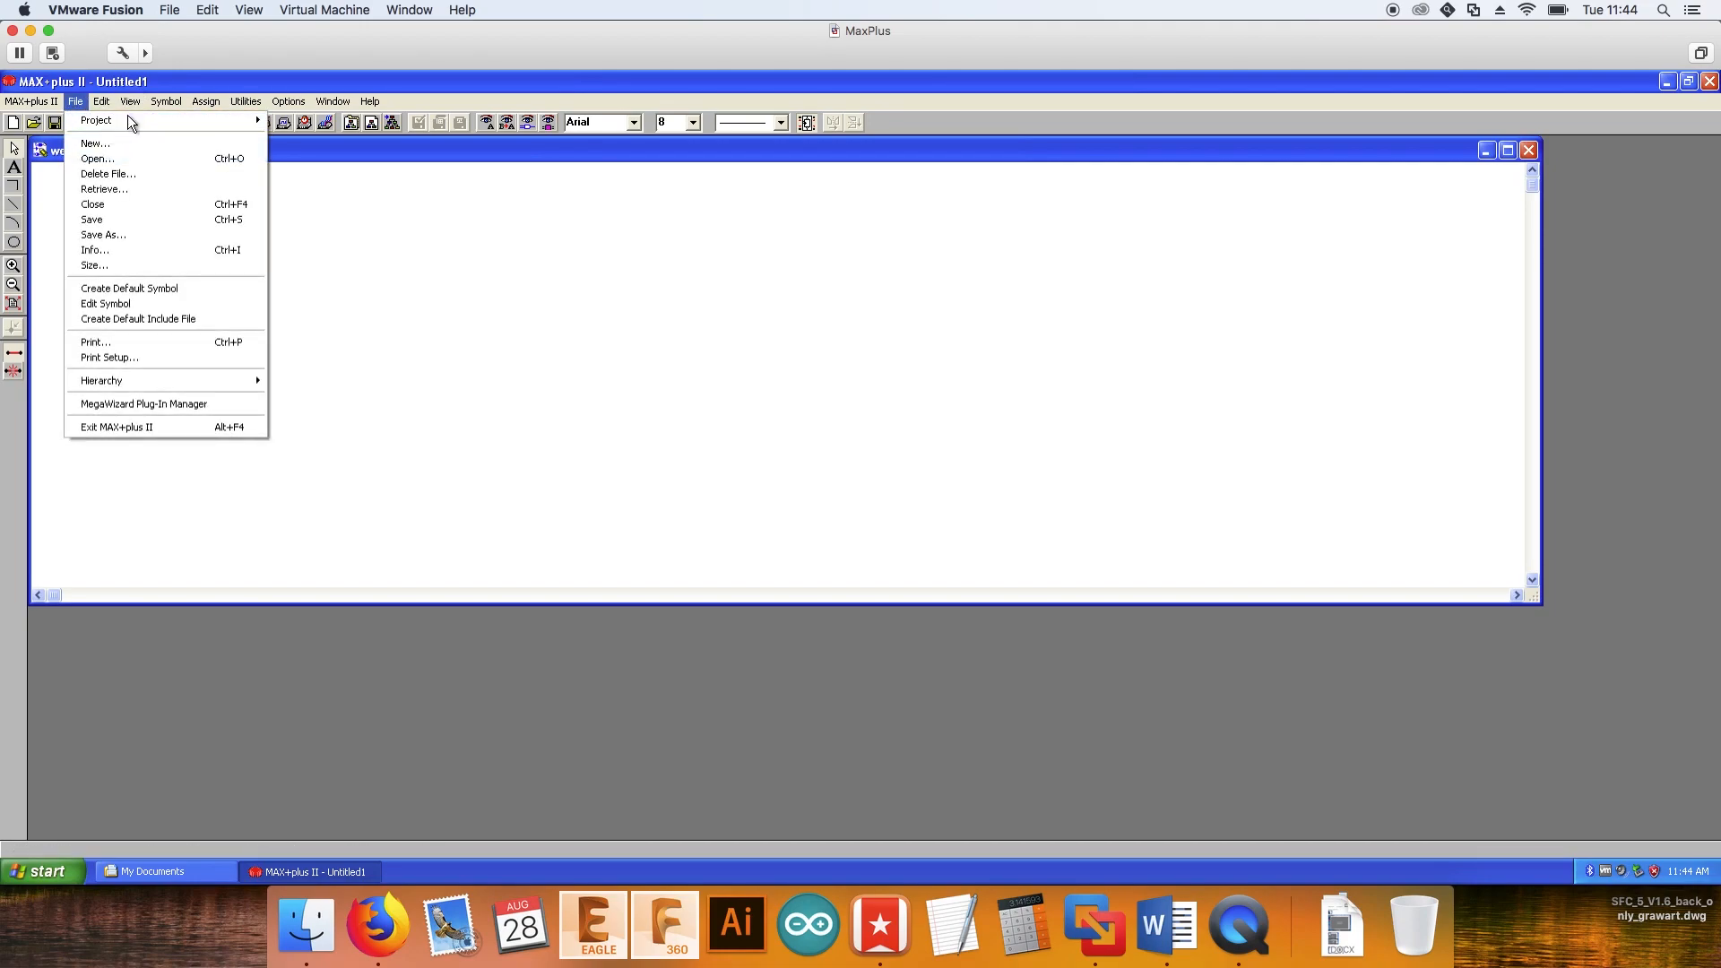
mouse_move(128, 115)
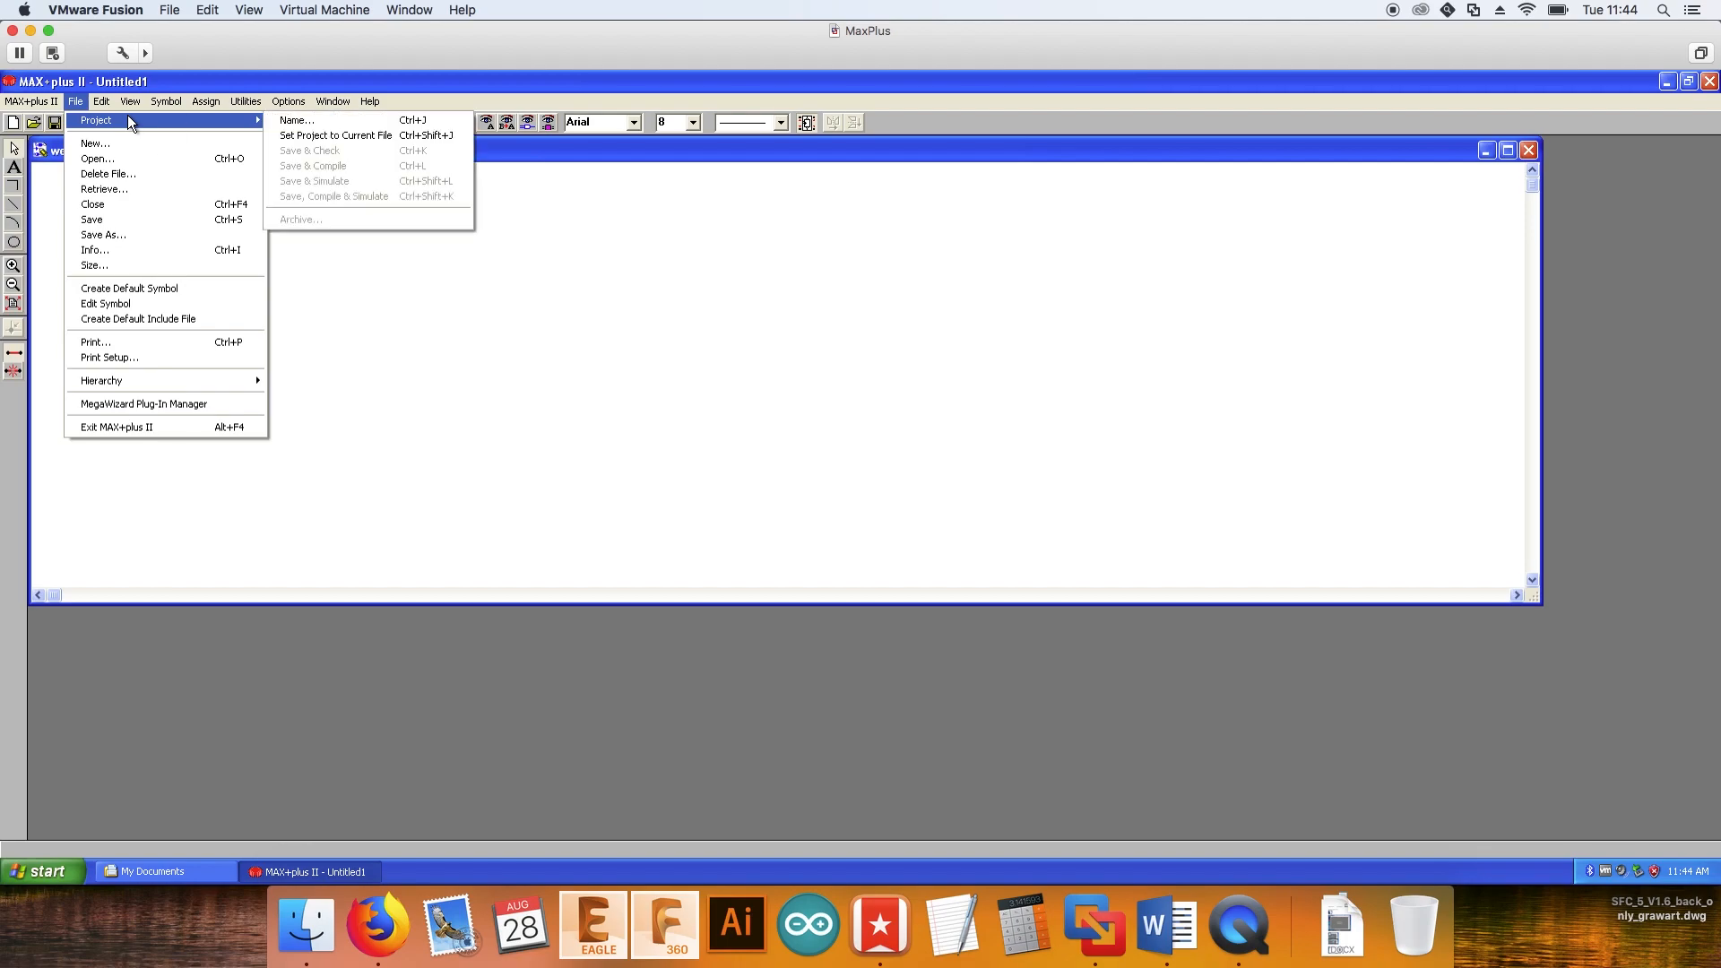
click(307, 134)
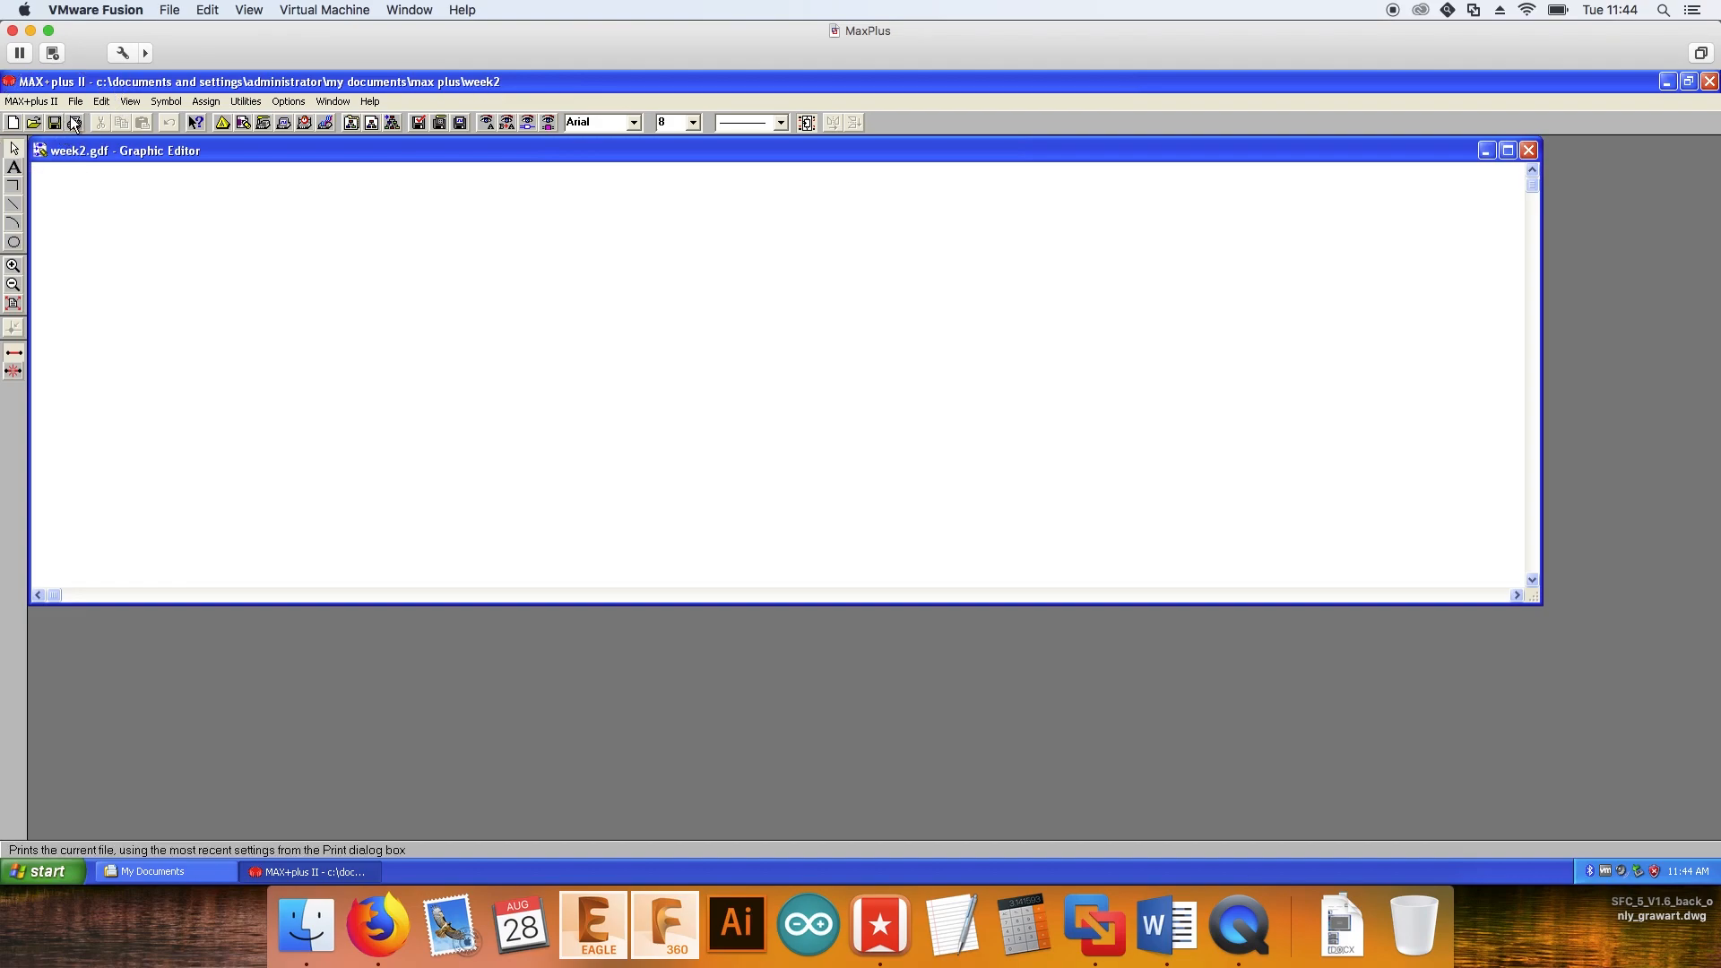
Insert an and2 gate symbol from the c:\maxplus2\max2lib\prim library into the schematic
right_click(167, 269)
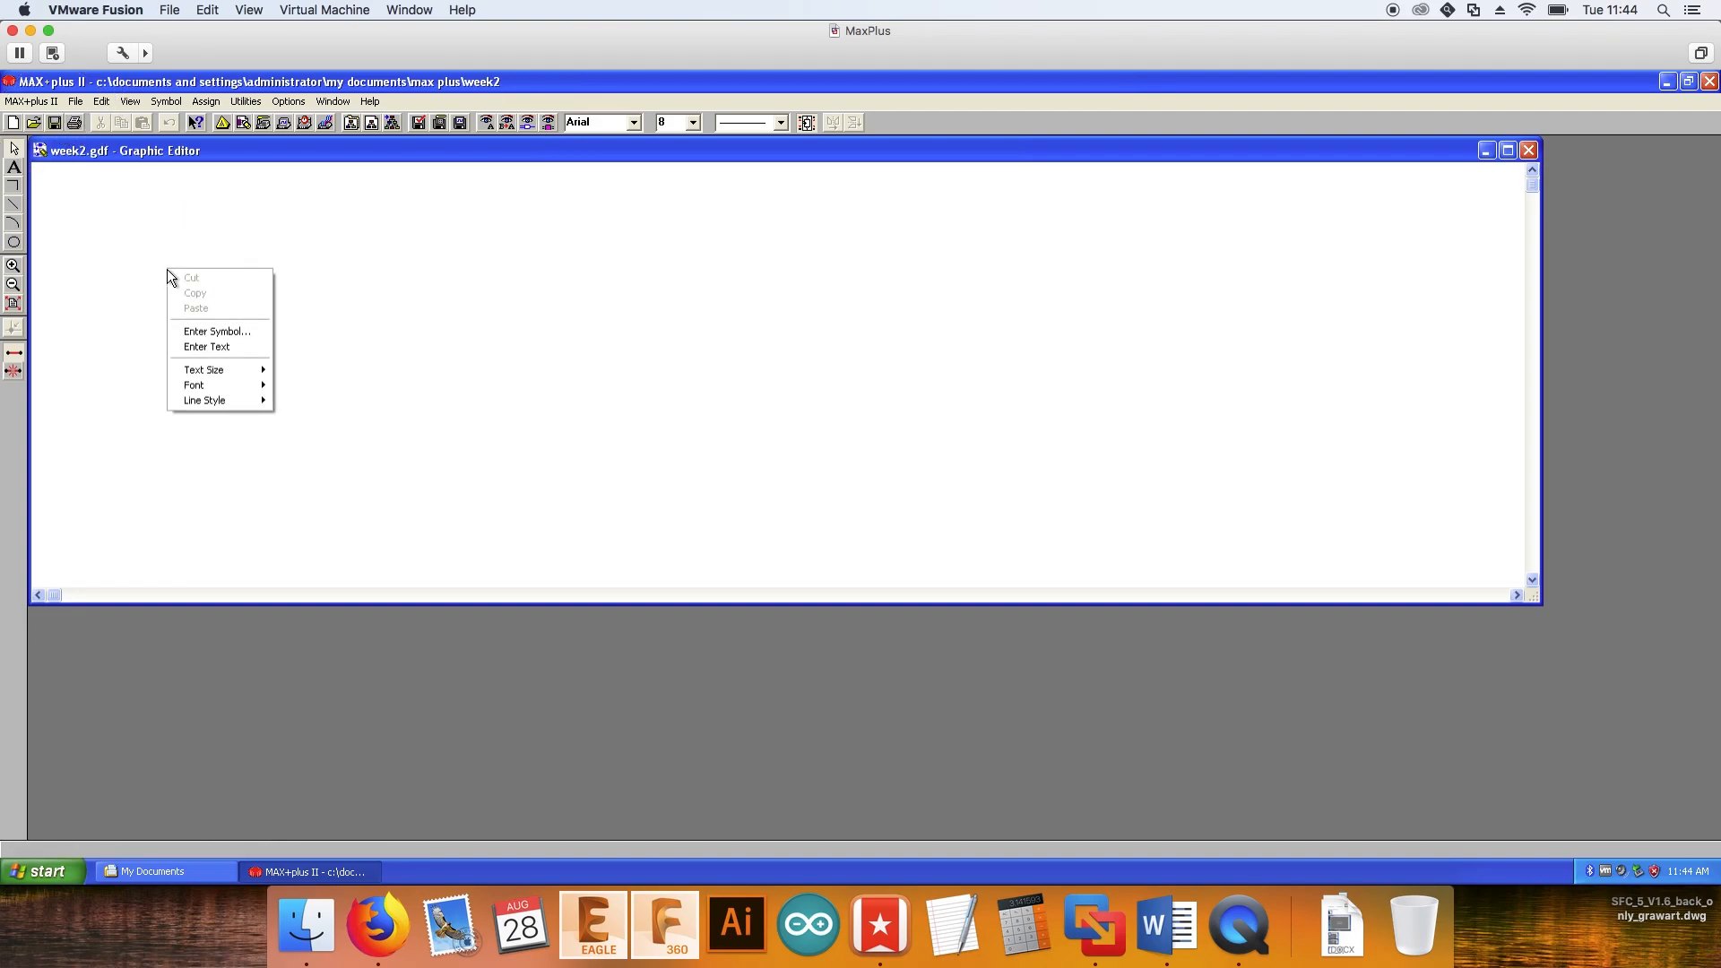
click(232, 331)
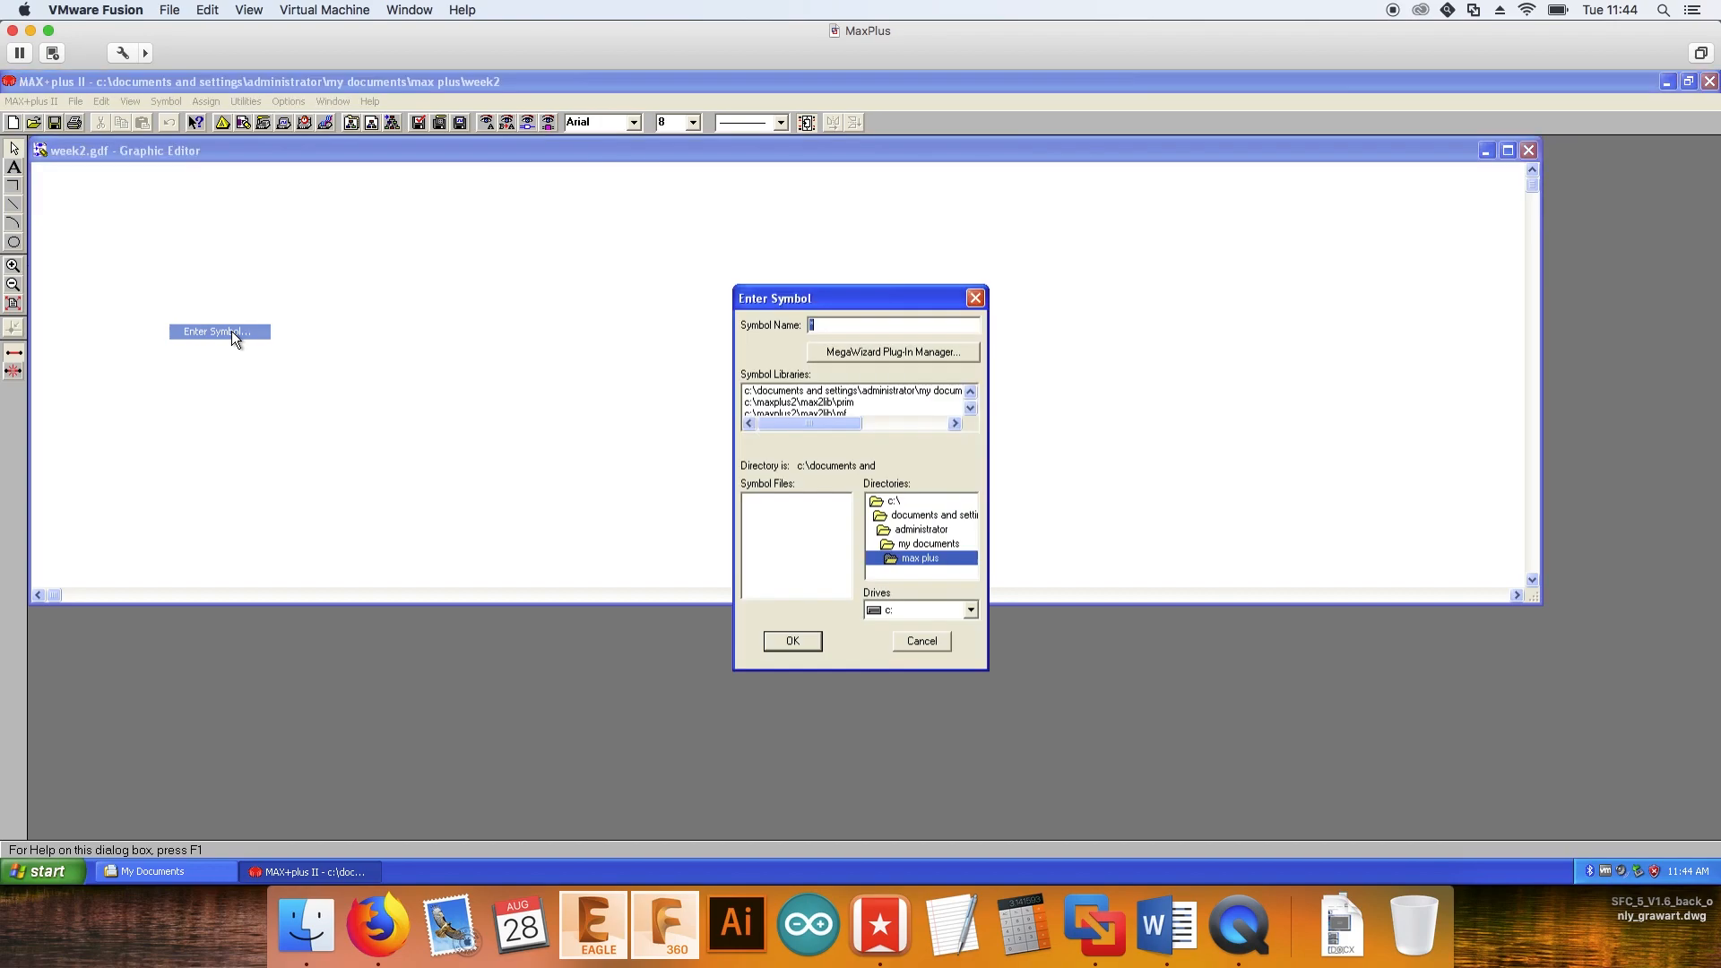
click(837, 402)
double_click(863, 402)
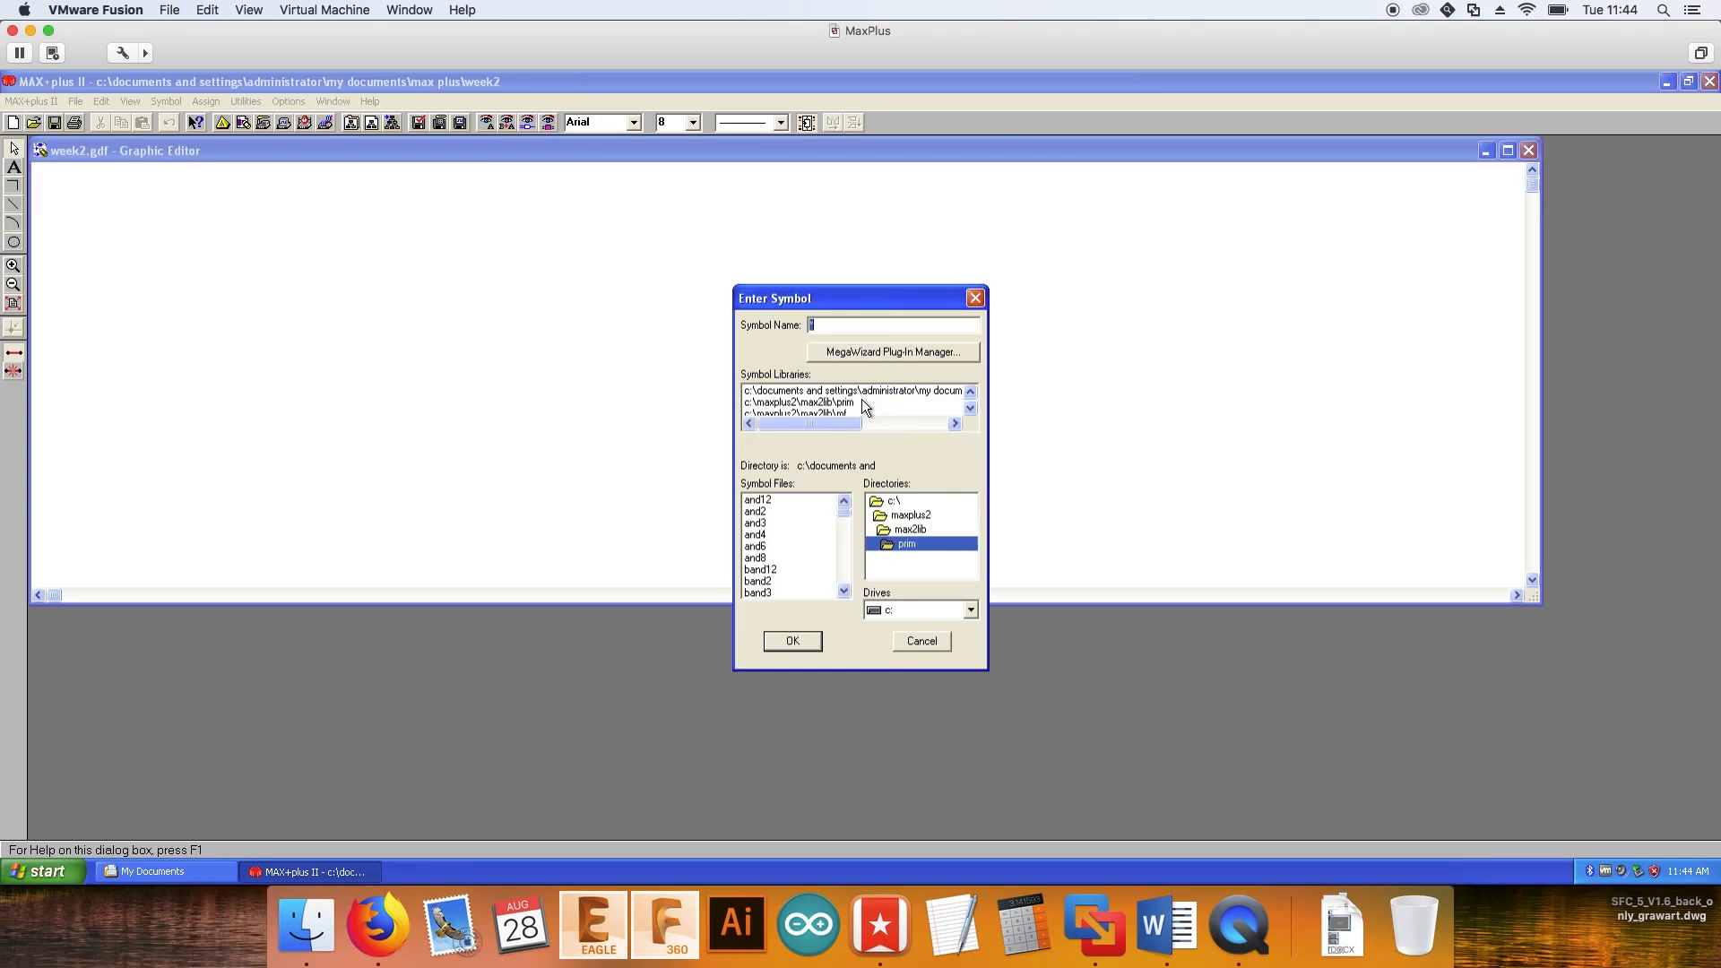
double_click(762, 513)
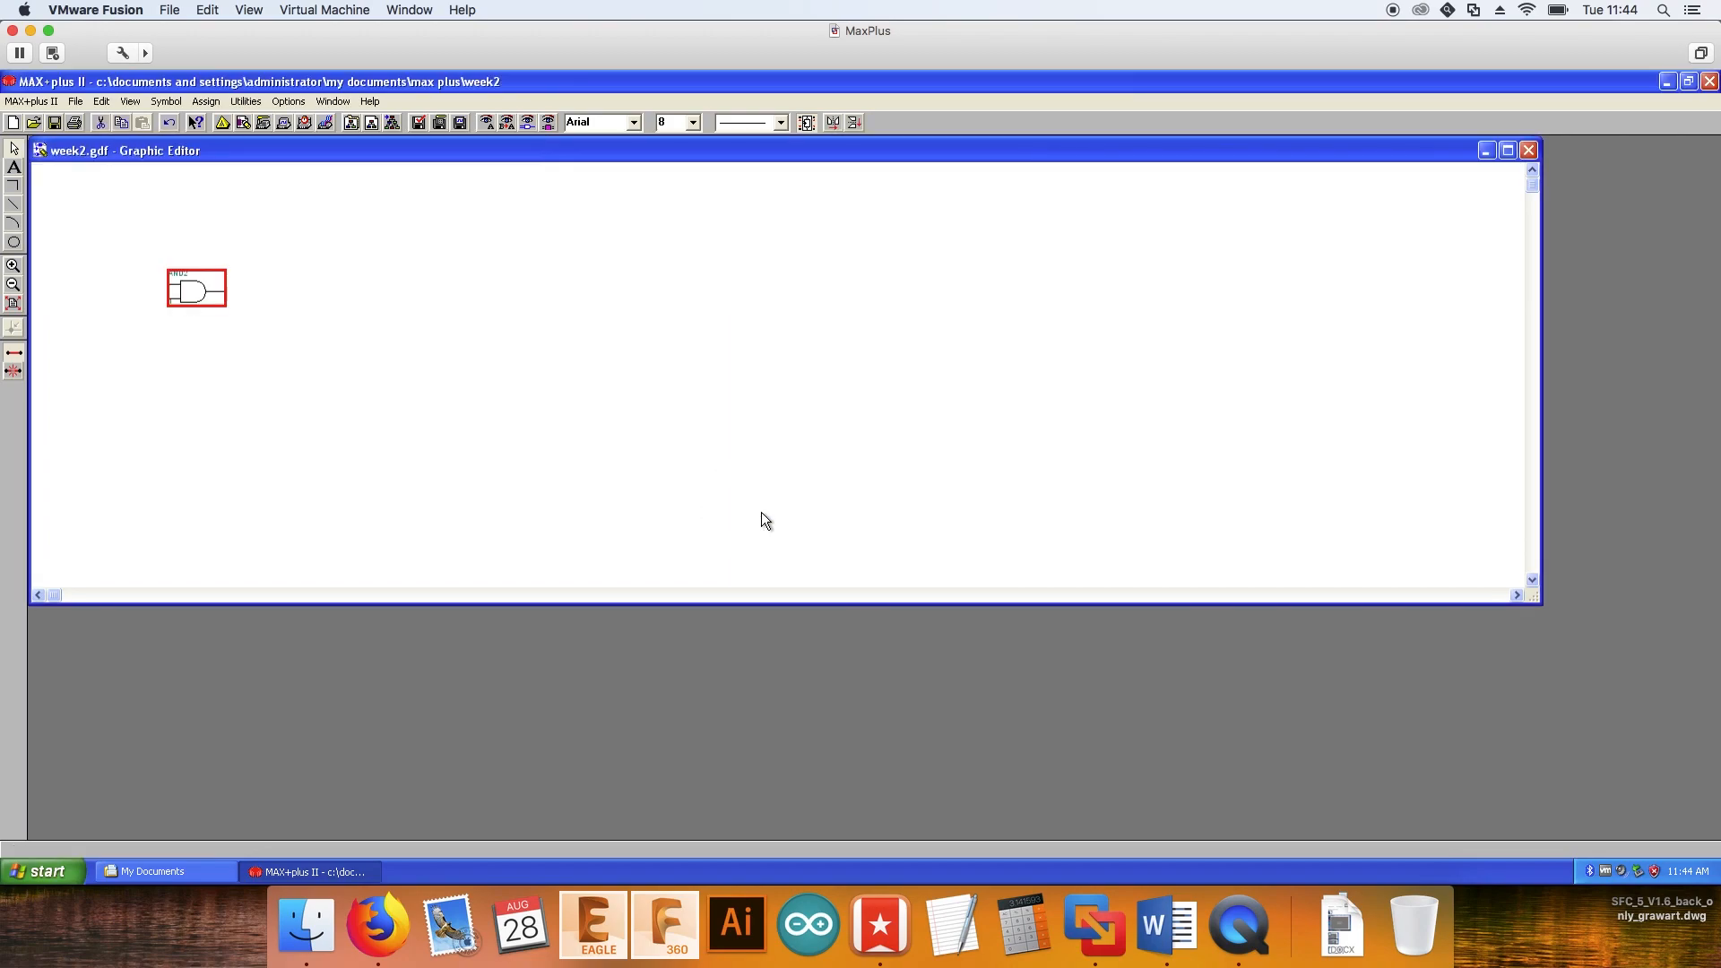
Insert an "input" pin symbol into the schematic near the AND2 gate
click(13, 265)
click(164, 353)
right_click(165, 353)
click(219, 418)
text(input)
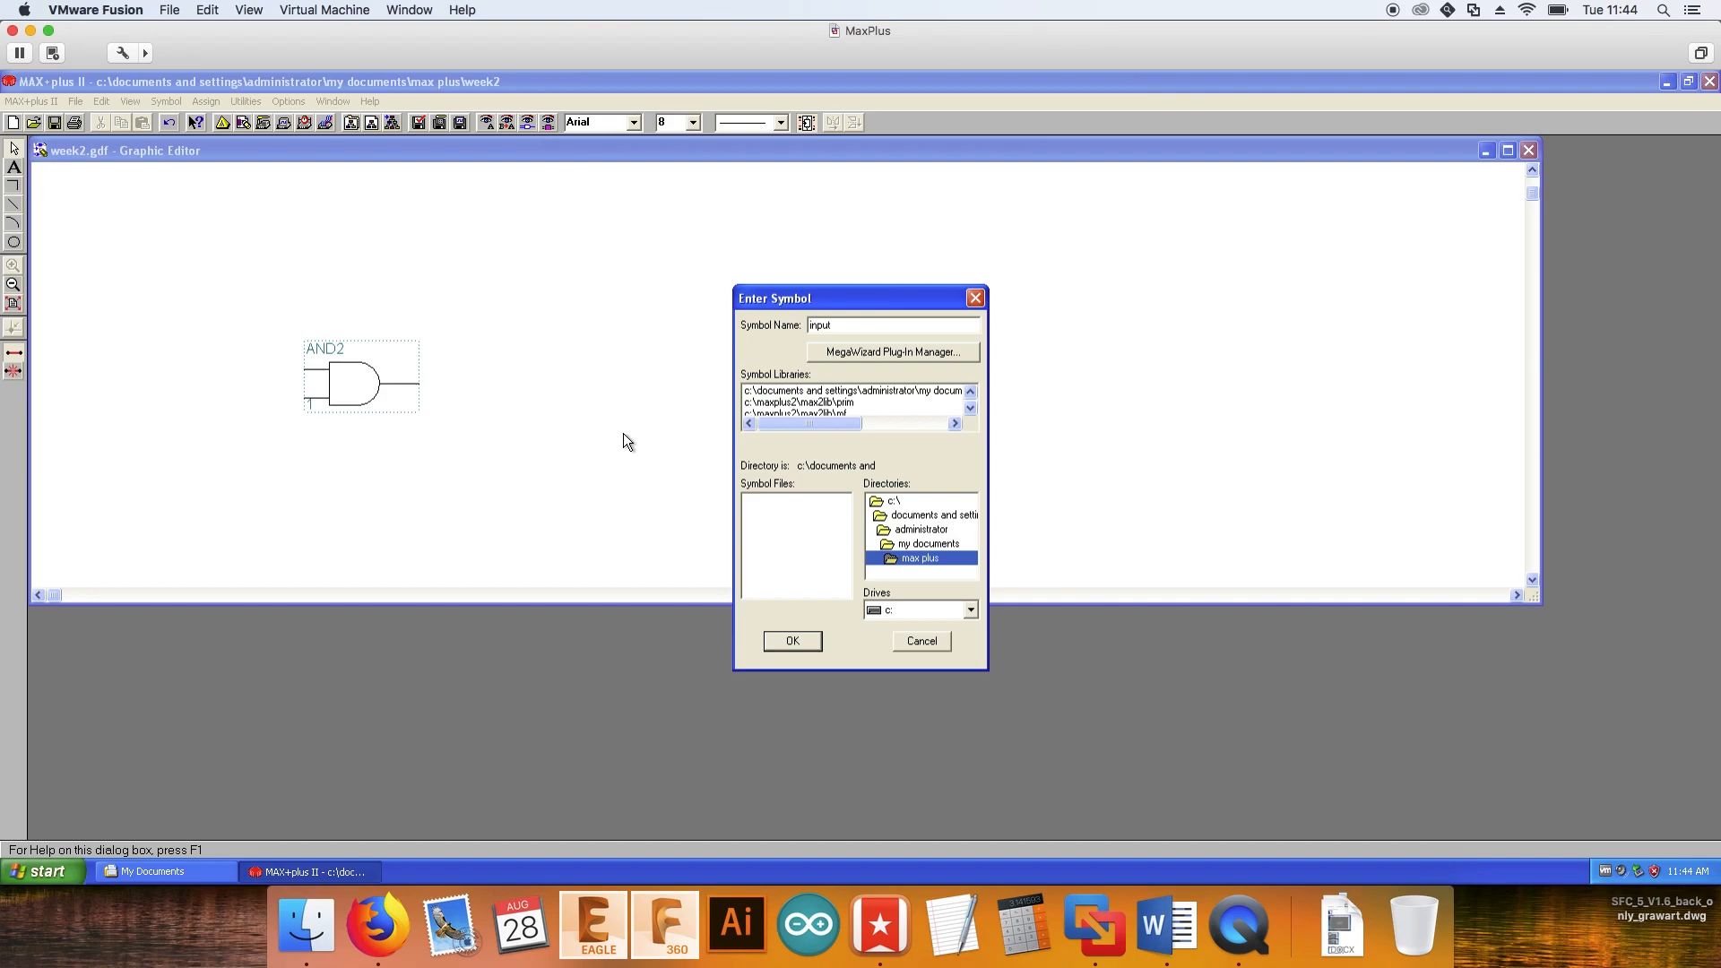
key(Return)
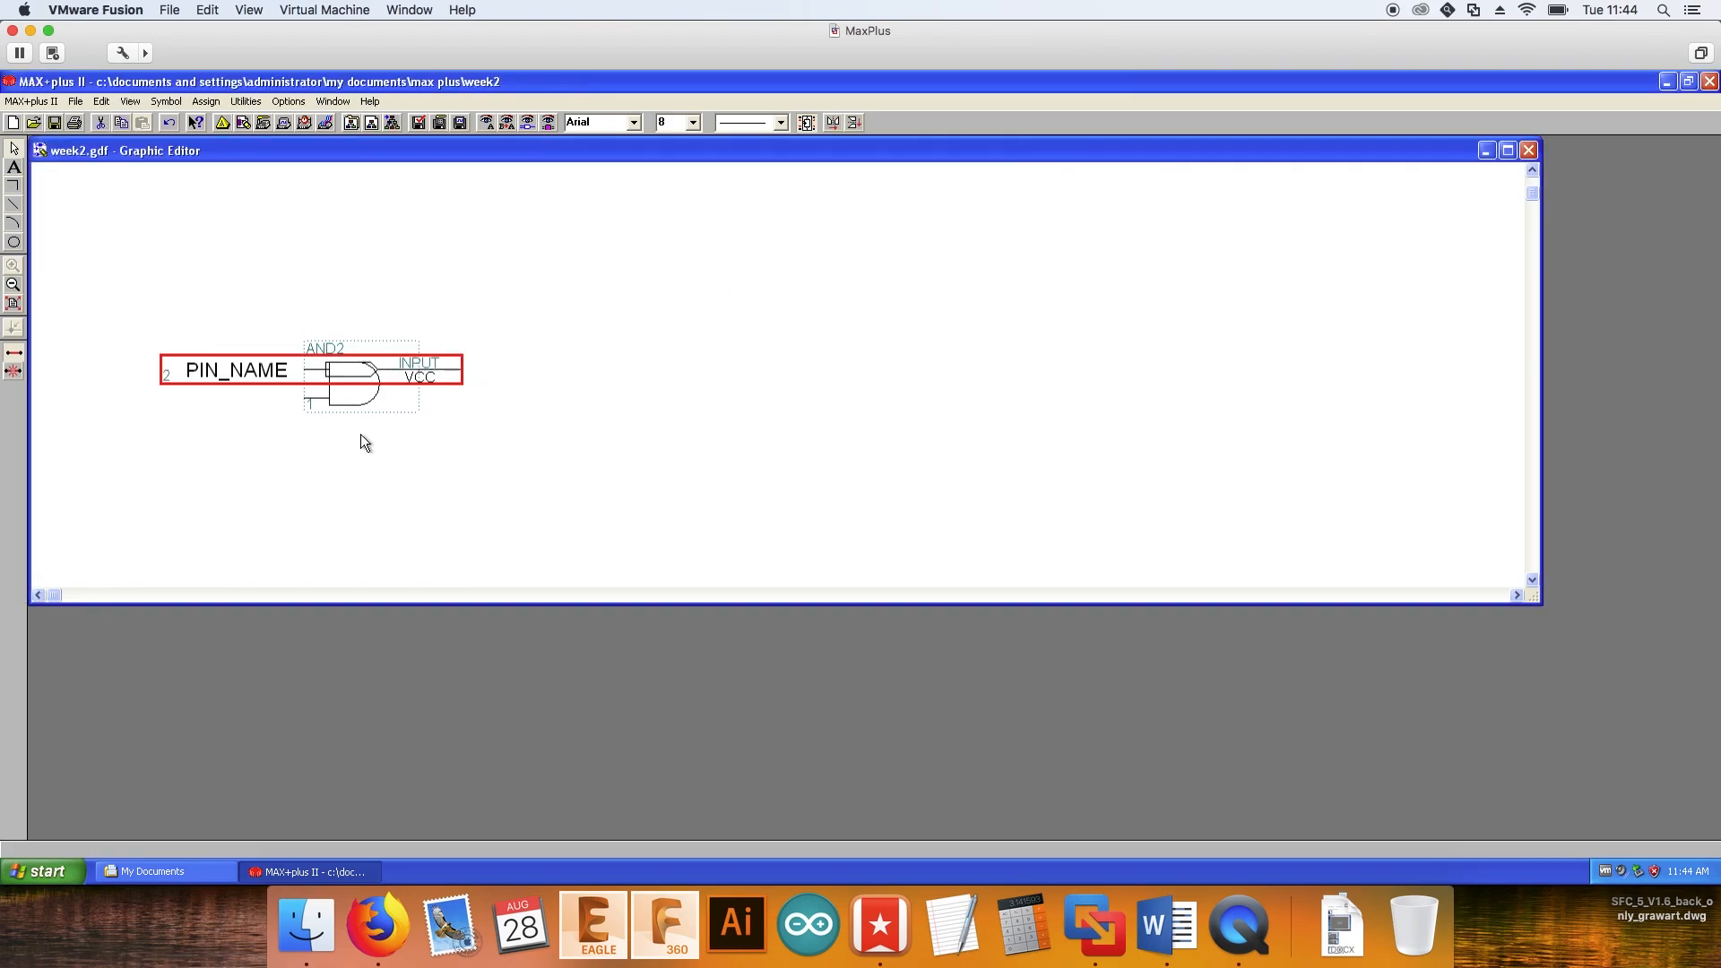
Separate the AND2 gate from the input pin and wire the pin to the gate's upper input
drag(352, 398, 708, 380)
drag(312, 379, 411, 234)
drag(751, 353, 680, 289)
click(636, 414)
click(702, 429)
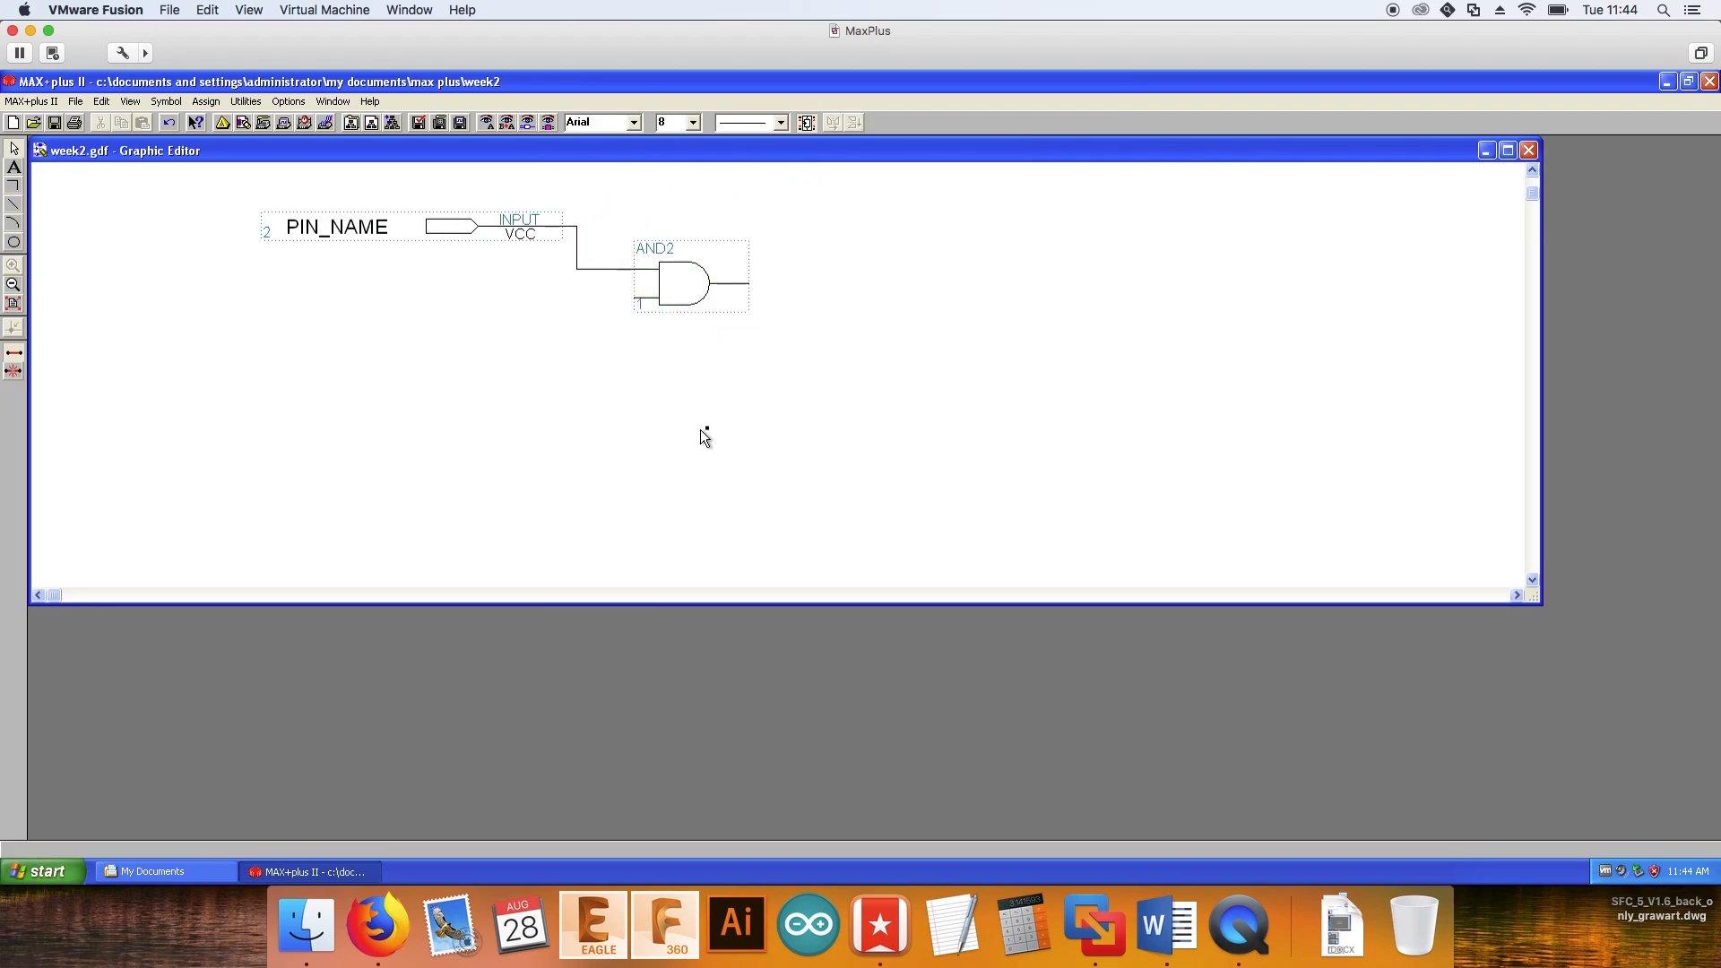
Duplicate the input pin, place the copy below the first one, and wire it to the AND2 gate's lower input
click(473, 220)
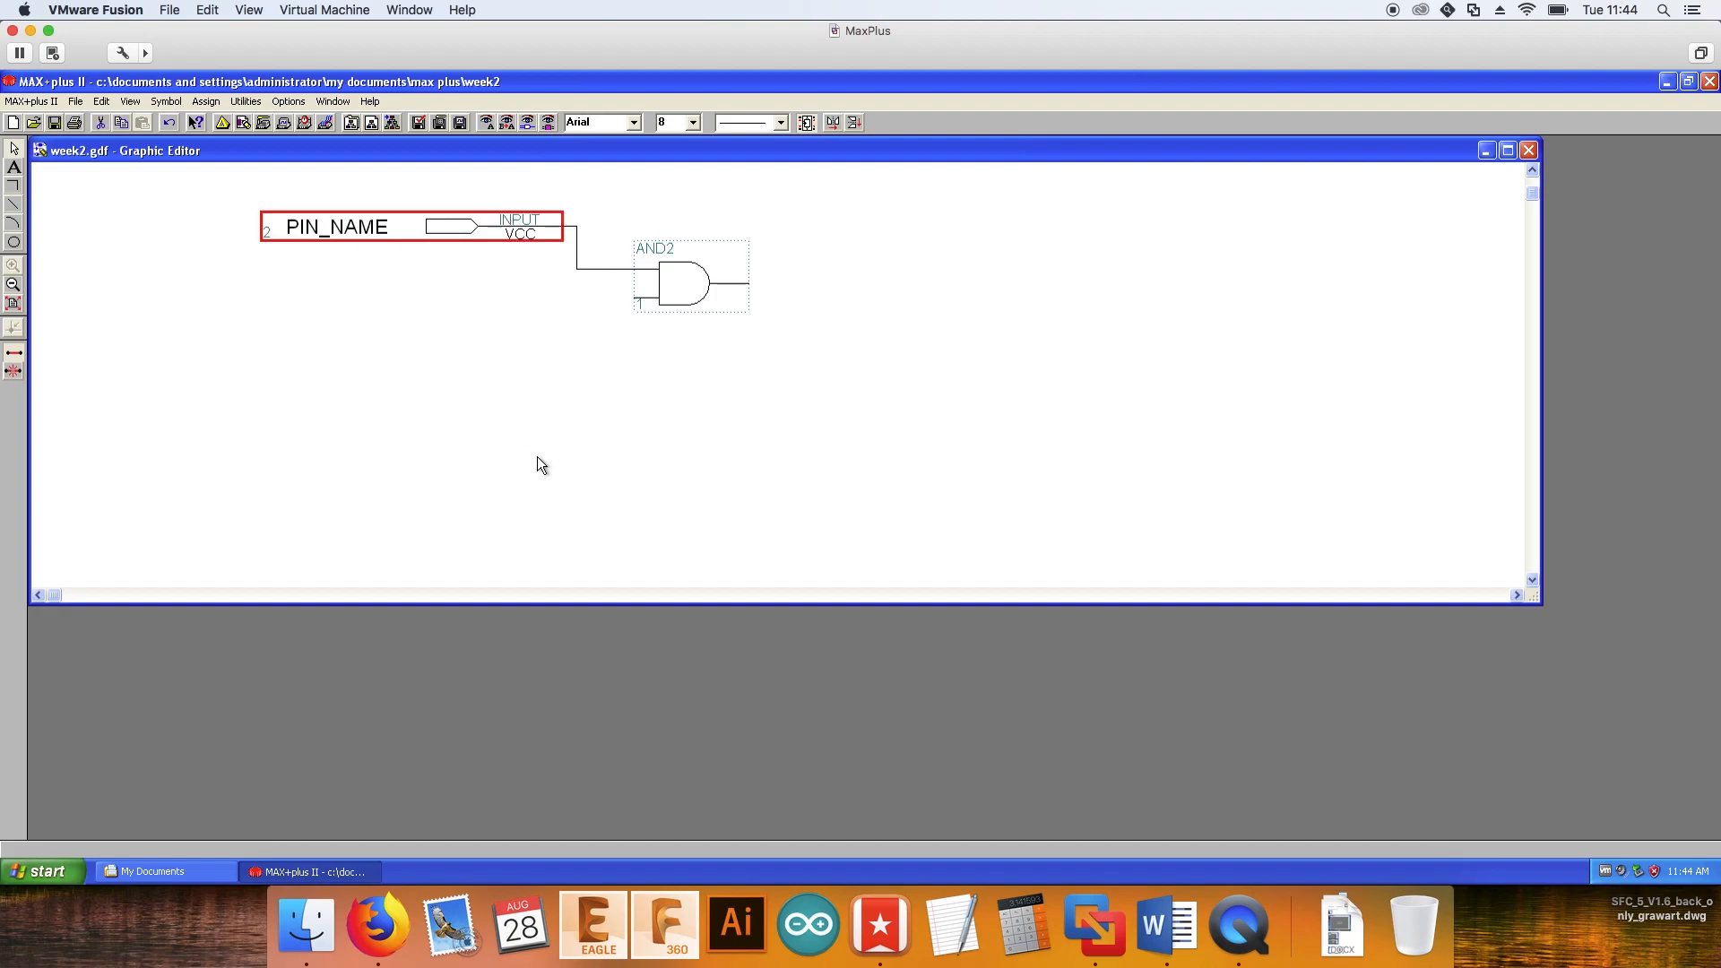
key(ctrl+c)
key(ctrl+v)
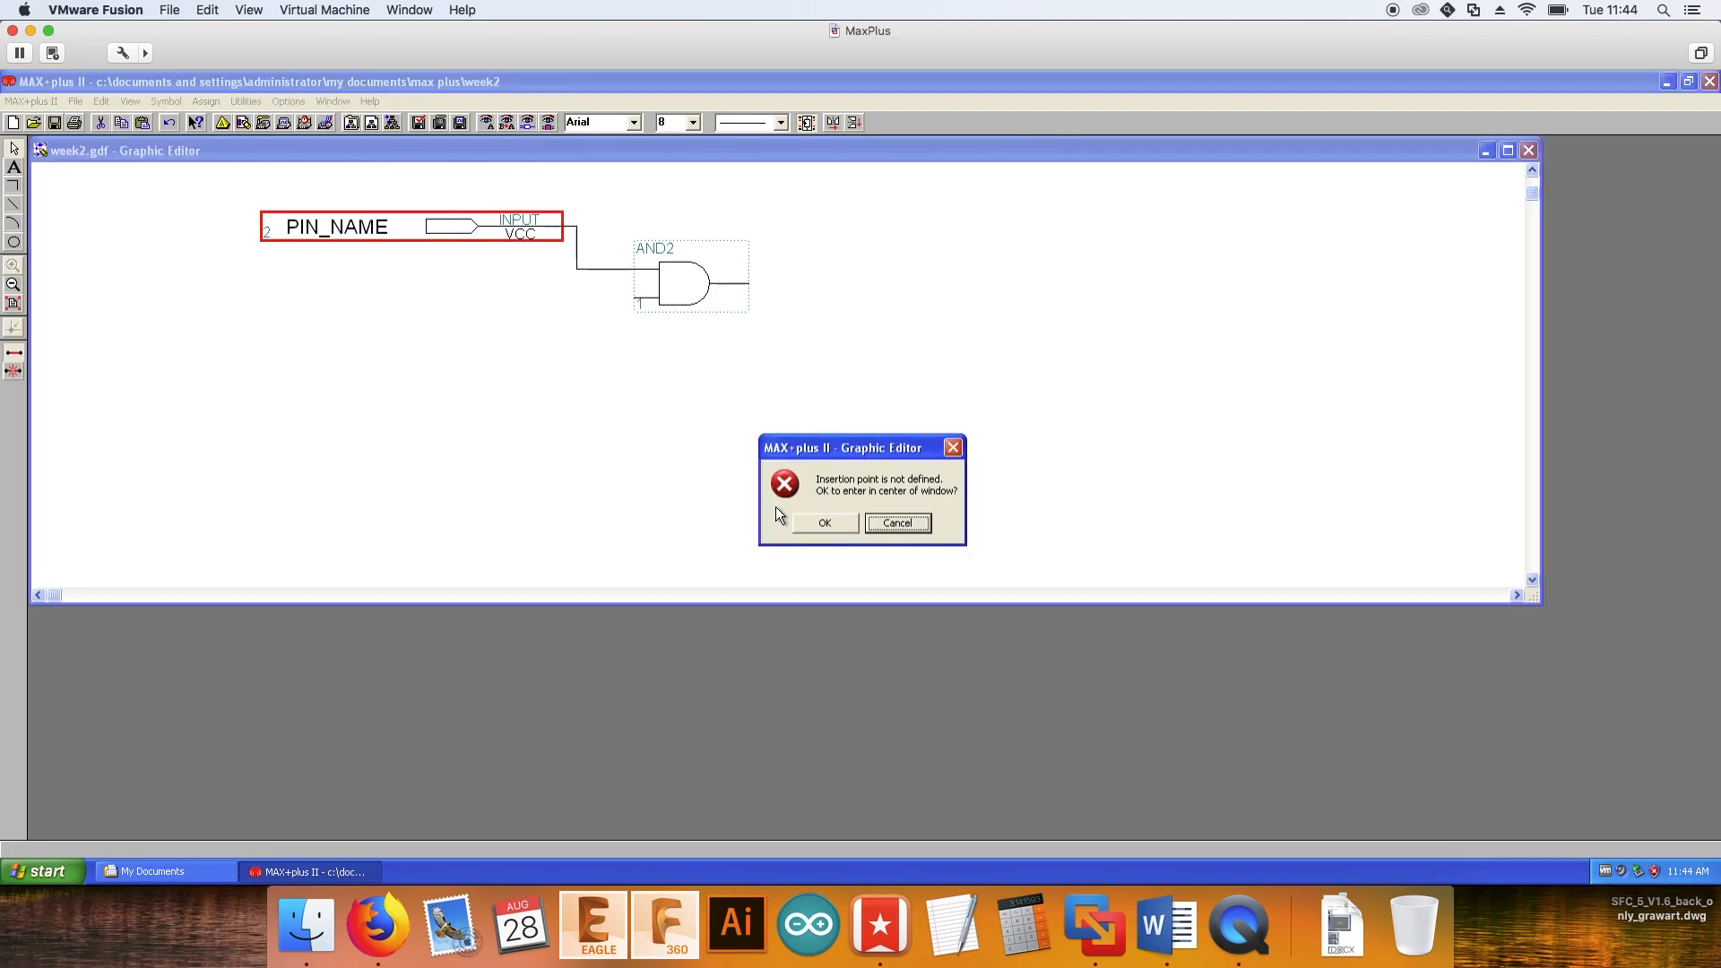
click(820, 522)
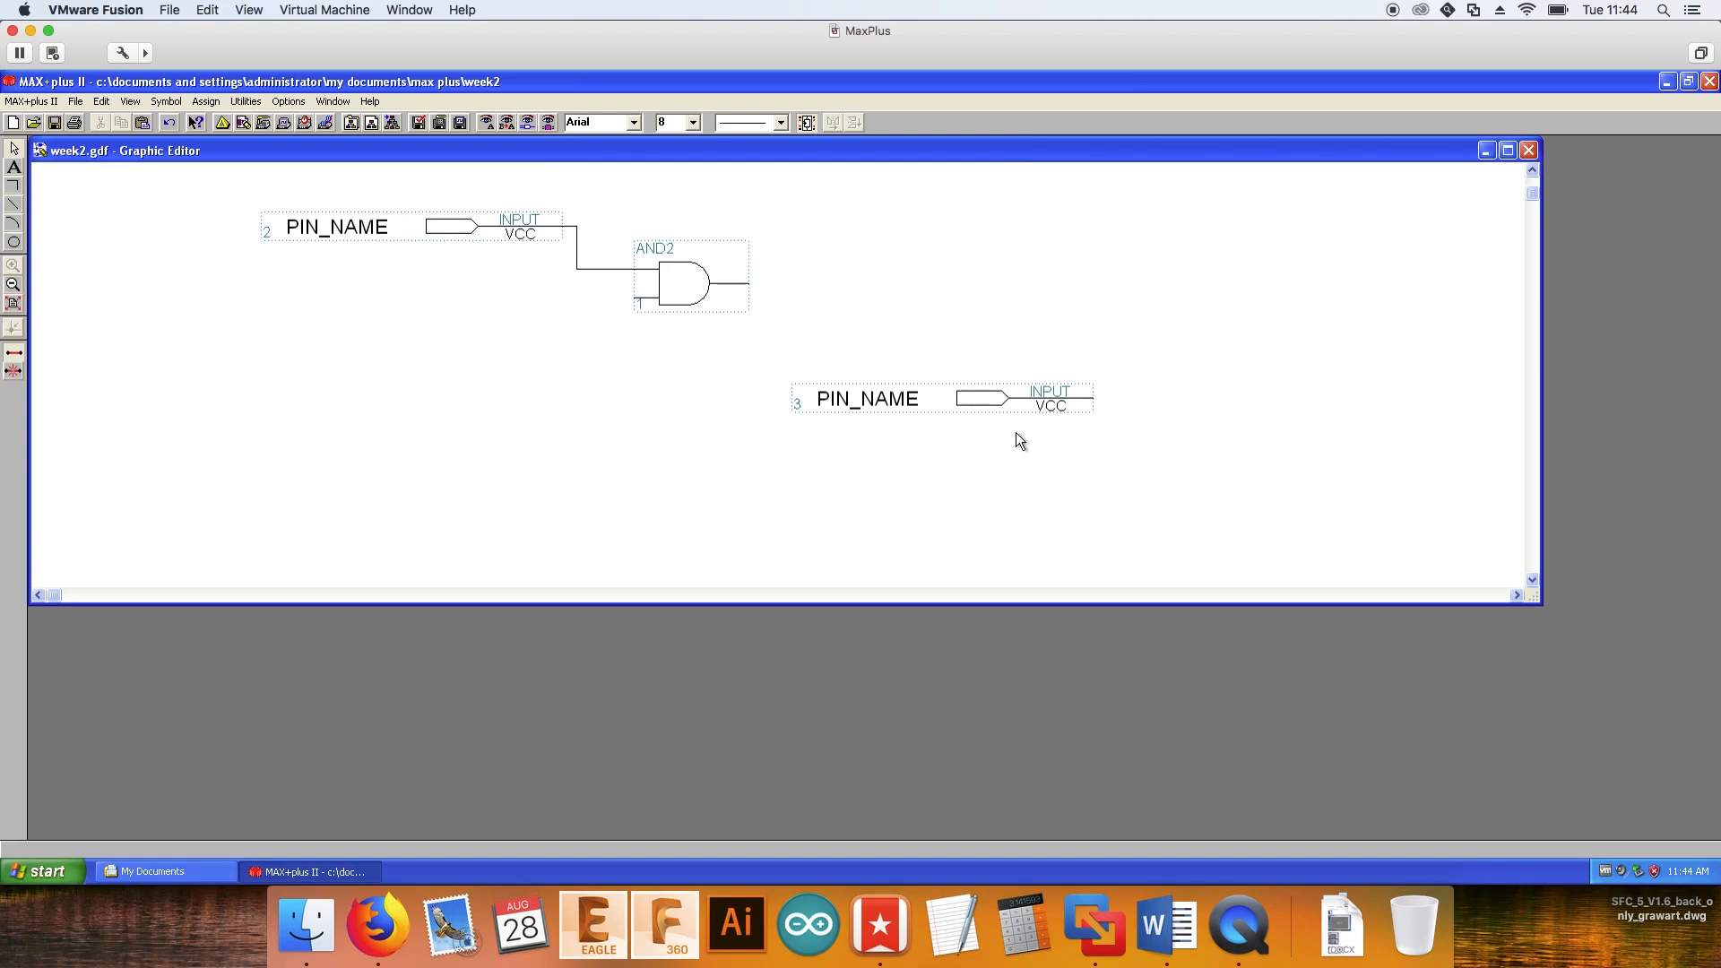
drag(677, 382, 466, 344)
click(578, 368)
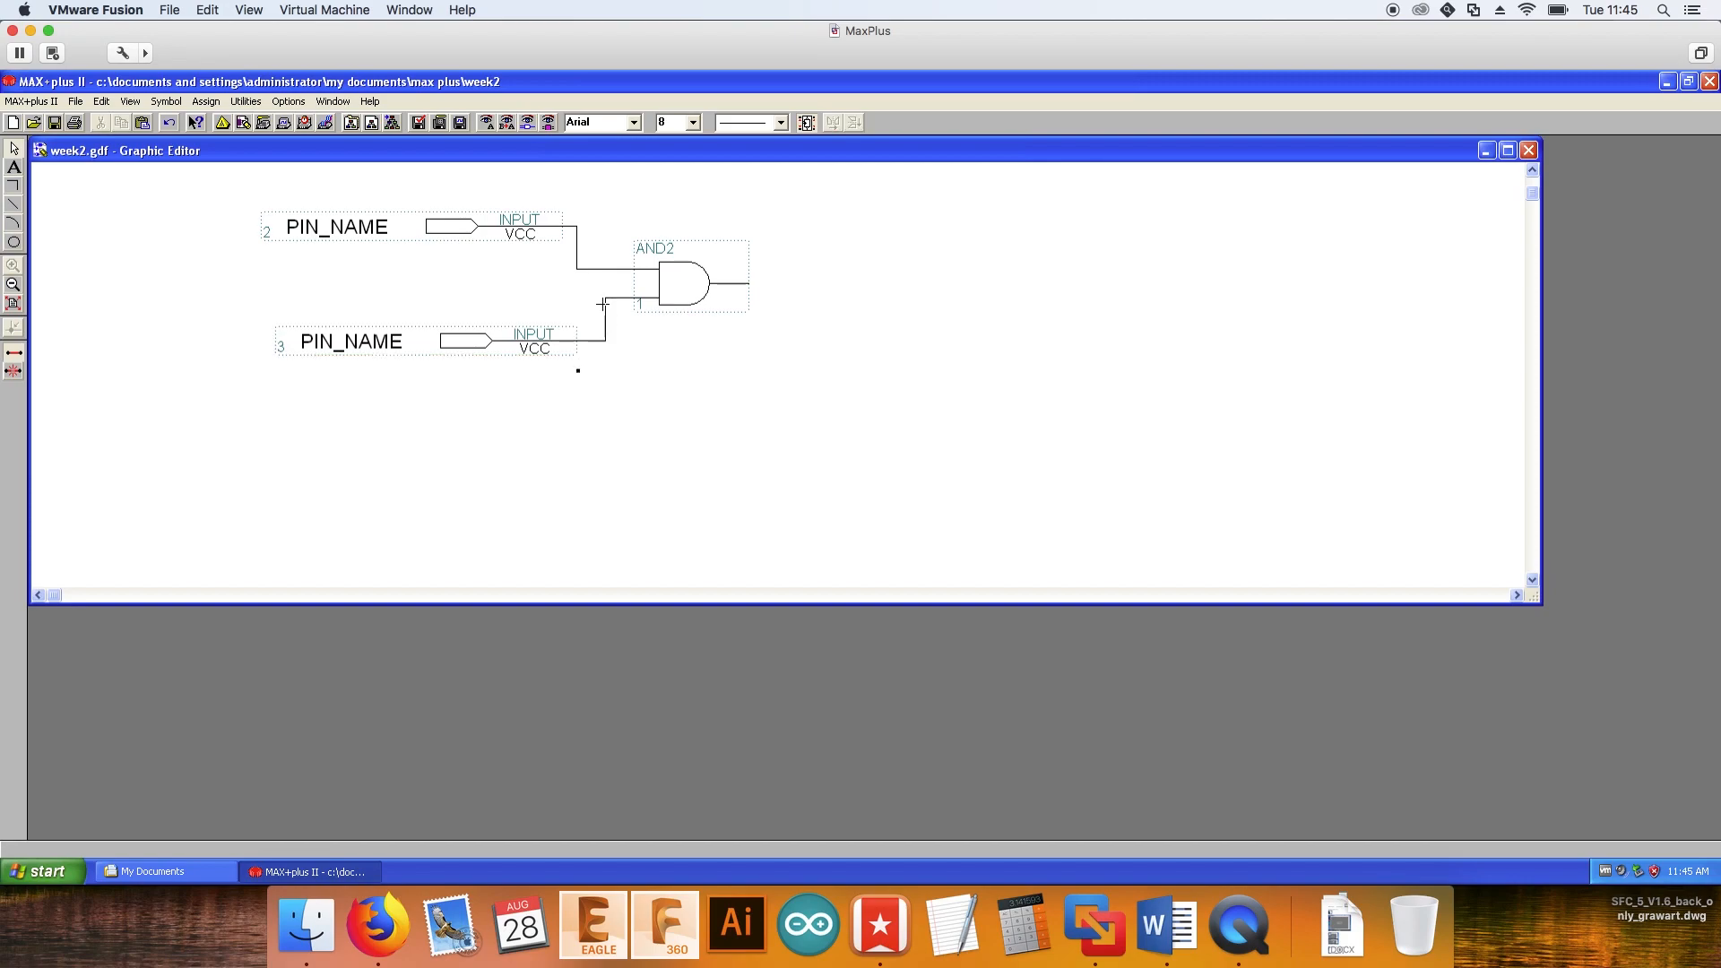
Insert an "output" pin symbol and align it so it connects to the AND2 gate's output
right_click(803, 304)
click(848, 375)
text(output)
key(Return)
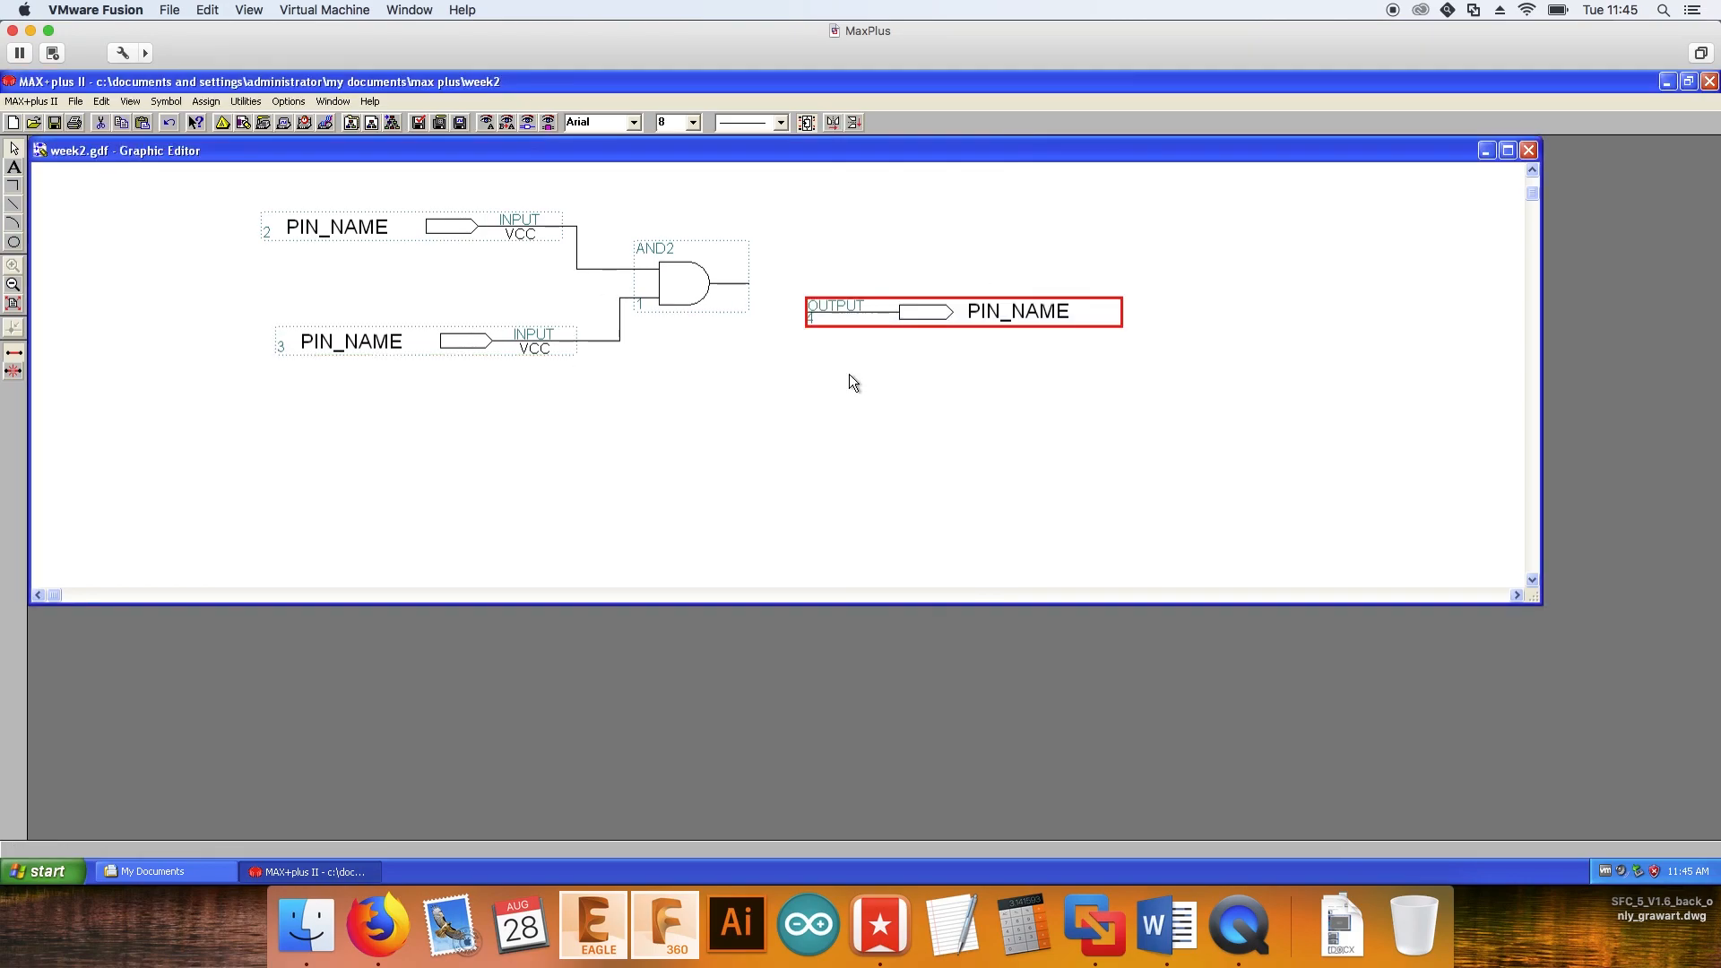
mouse_move(928, 310)
mouse_down()
mouse_move(900, 277)
mouse_move(880, 282)
mouse_move(923, 283)
mouse_up()
click(926, 353)
Name the input pins A and B and the output pin C, and save the schematic
click(337, 227)
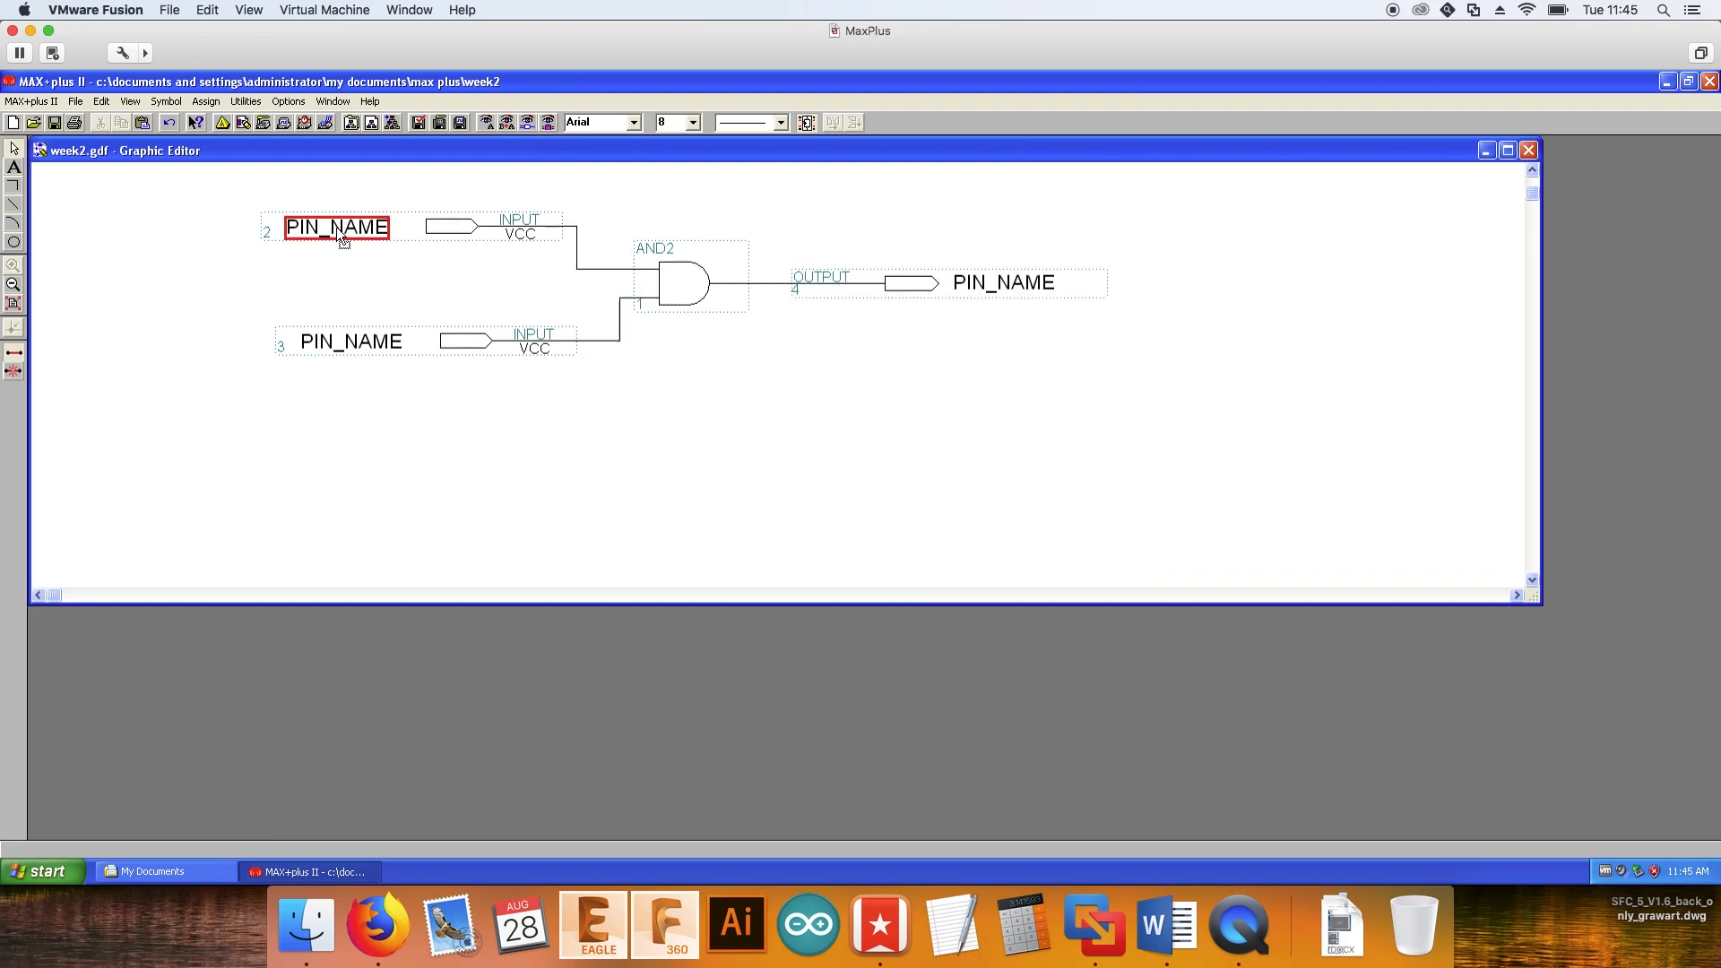
double_click(346, 229)
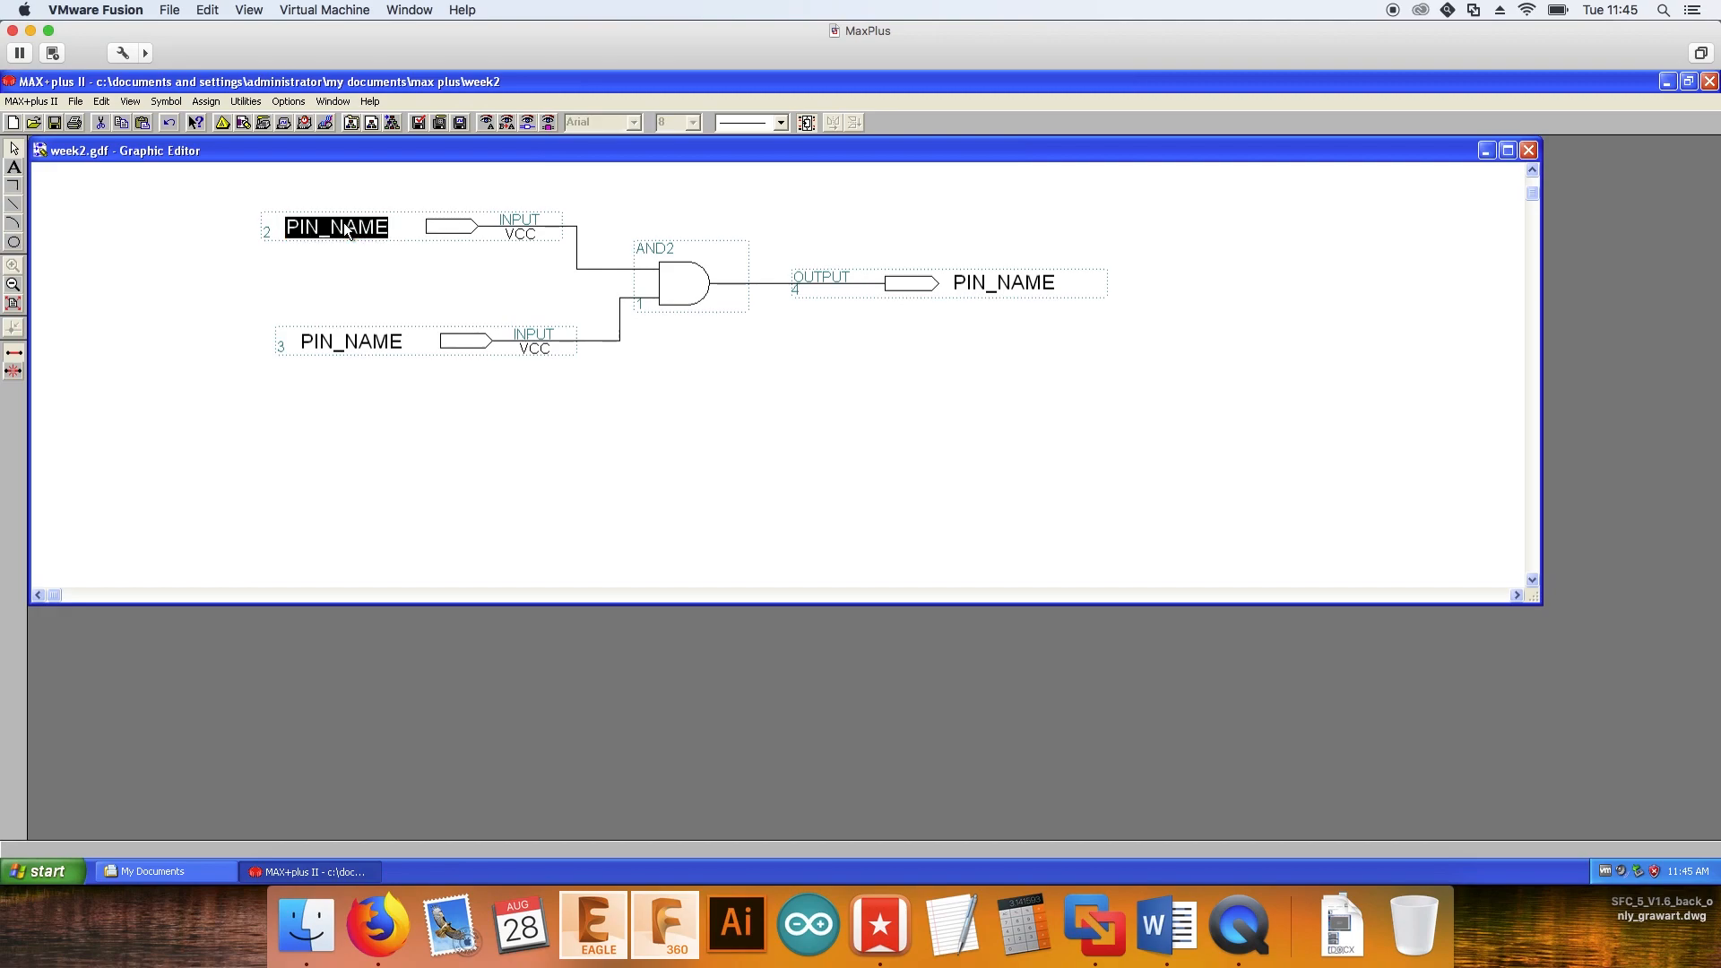
text(A)
key(Return)
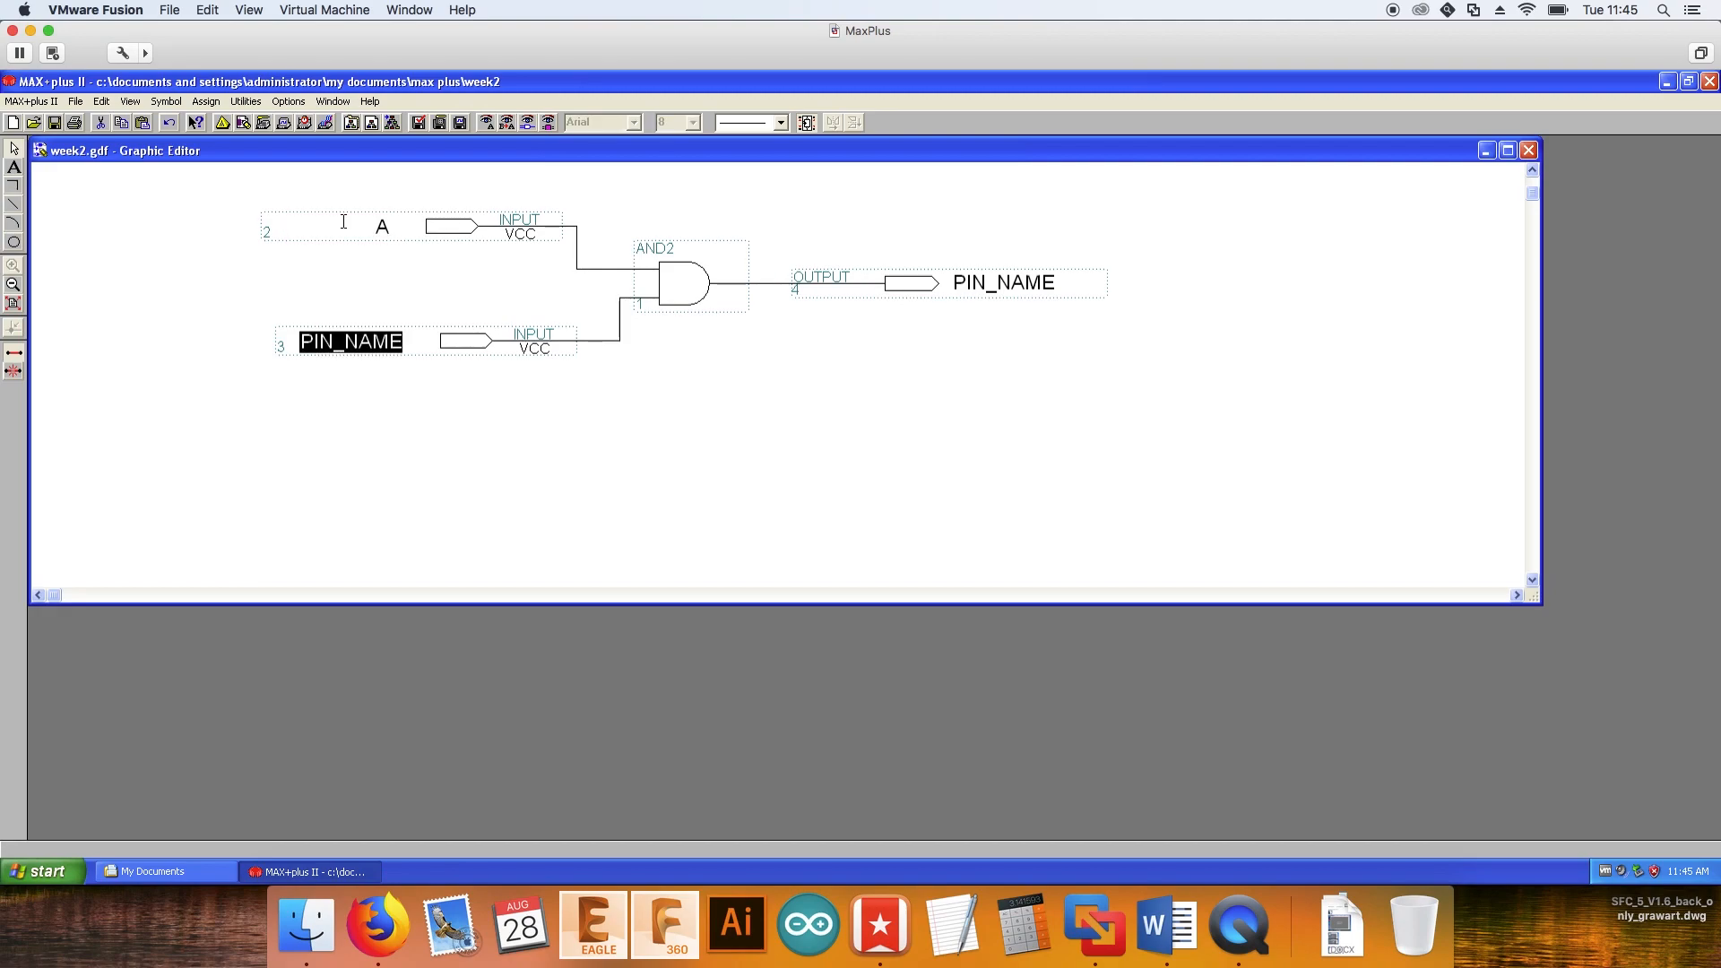
text(B)
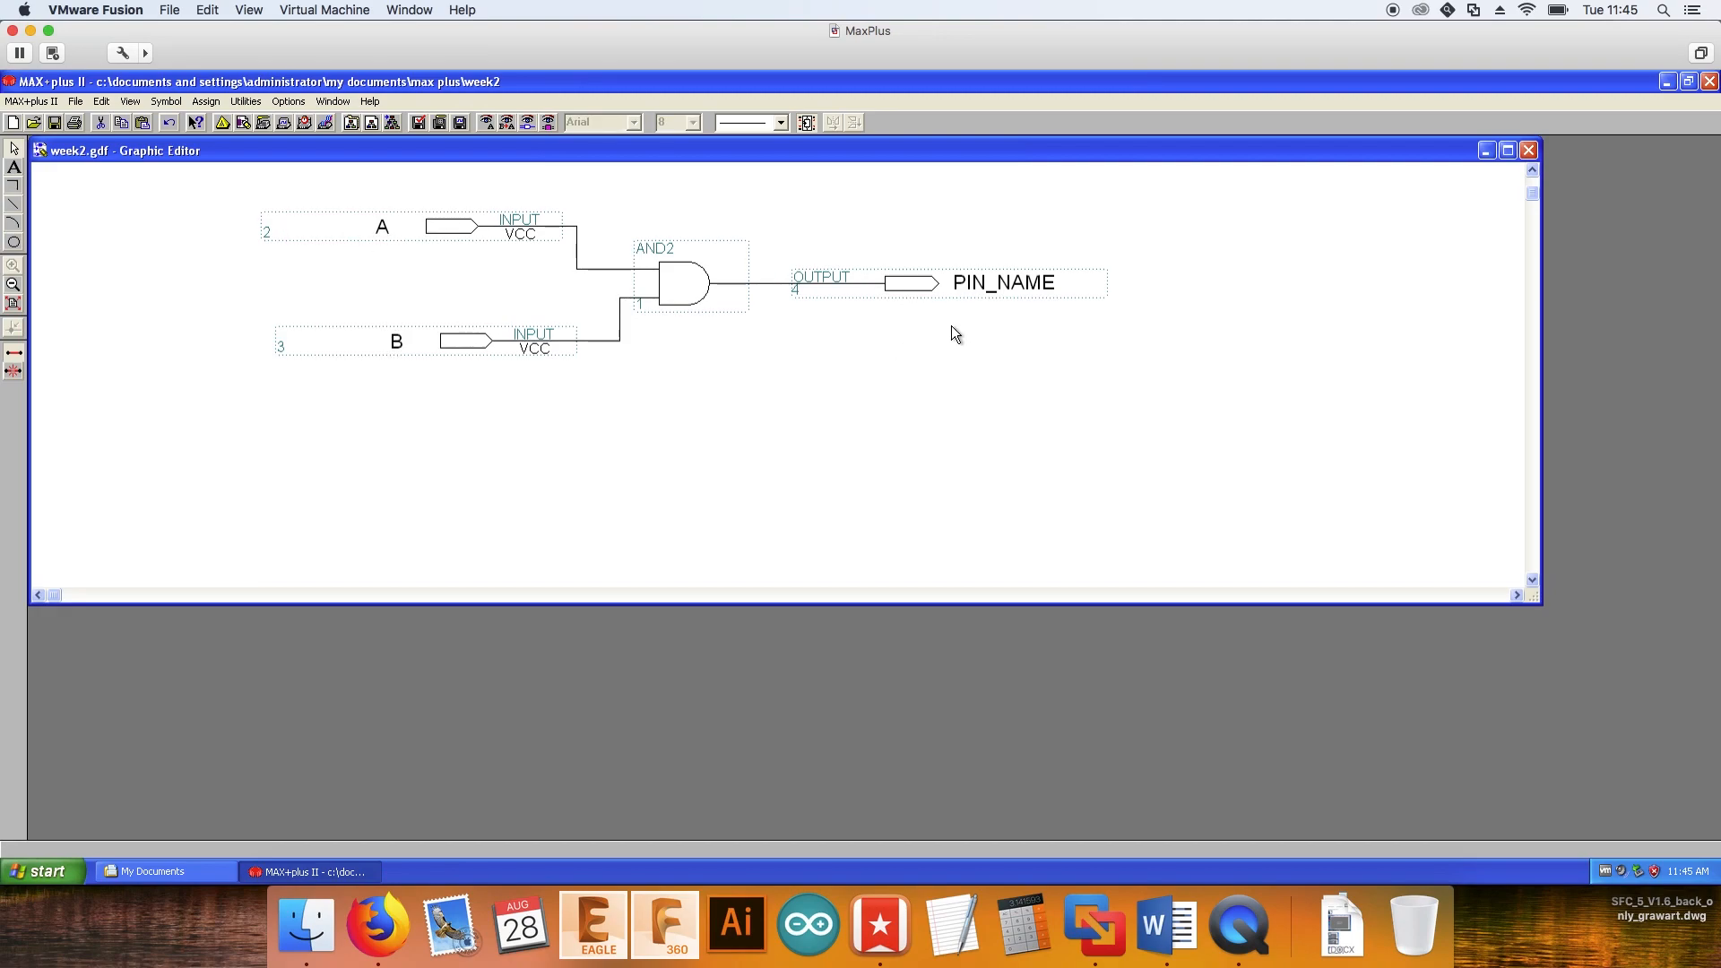
double_click(1006, 285)
text(C)
click(56, 126)
Assign the MAX7000S family device EPM7032SLC44-10 to the project, listing all speed grades instead of only the fastest
click(288, 101)
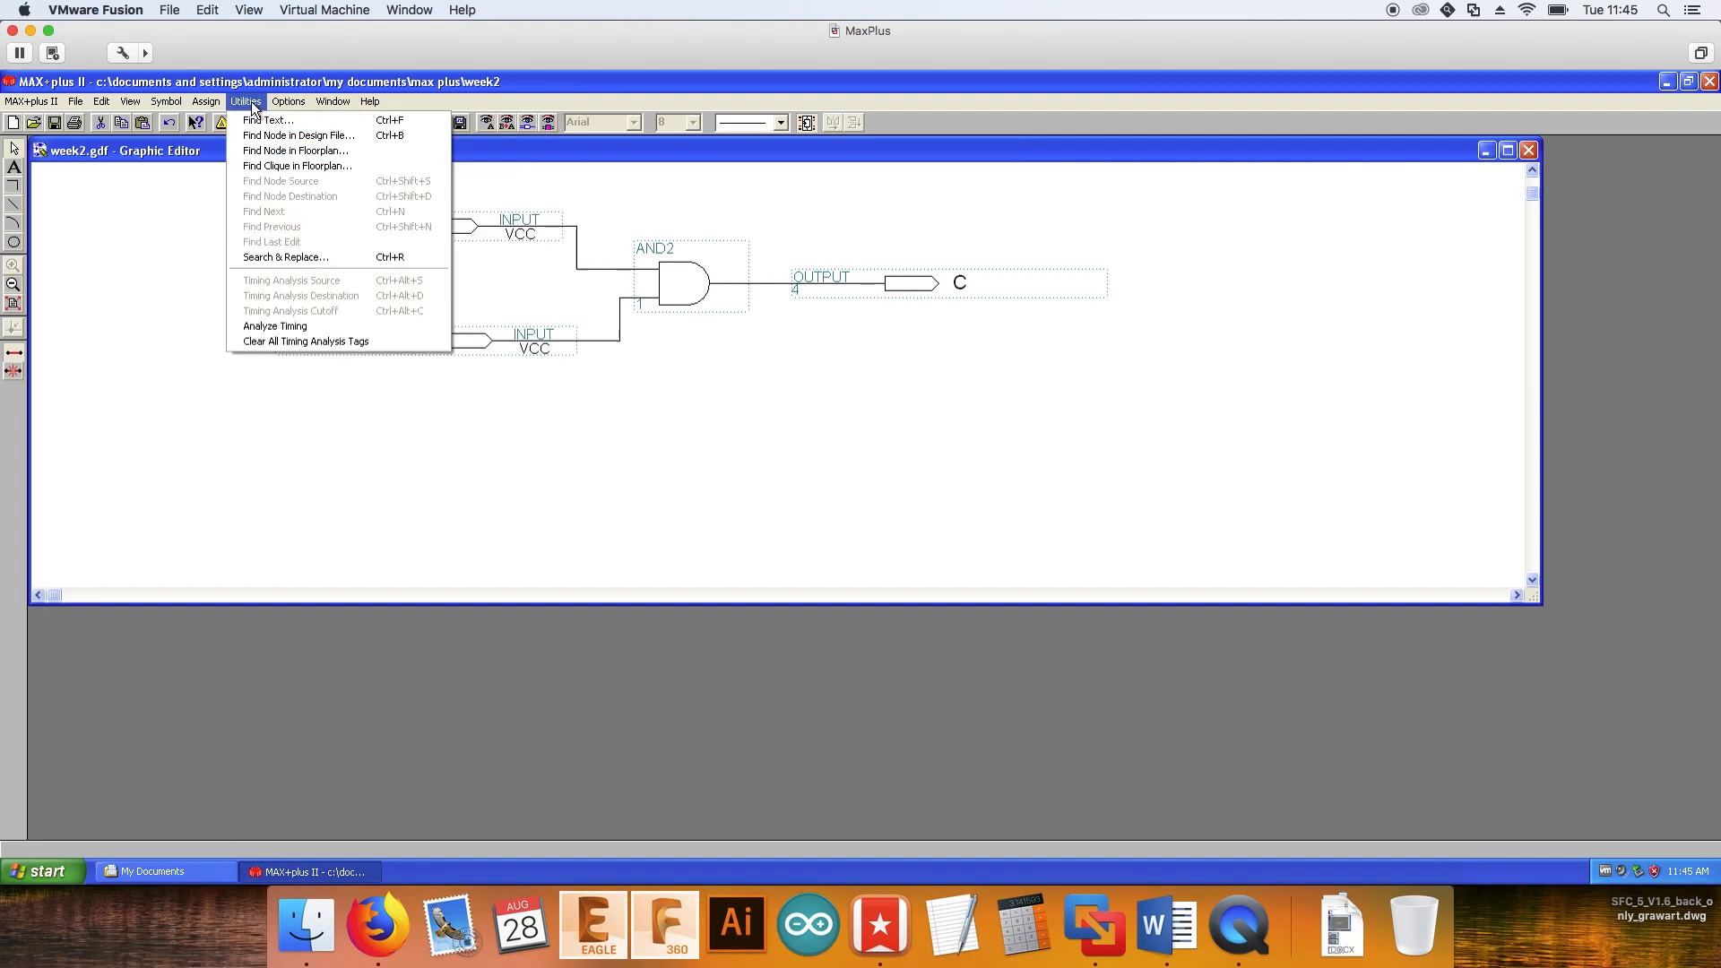
mouse_move(213, 109)
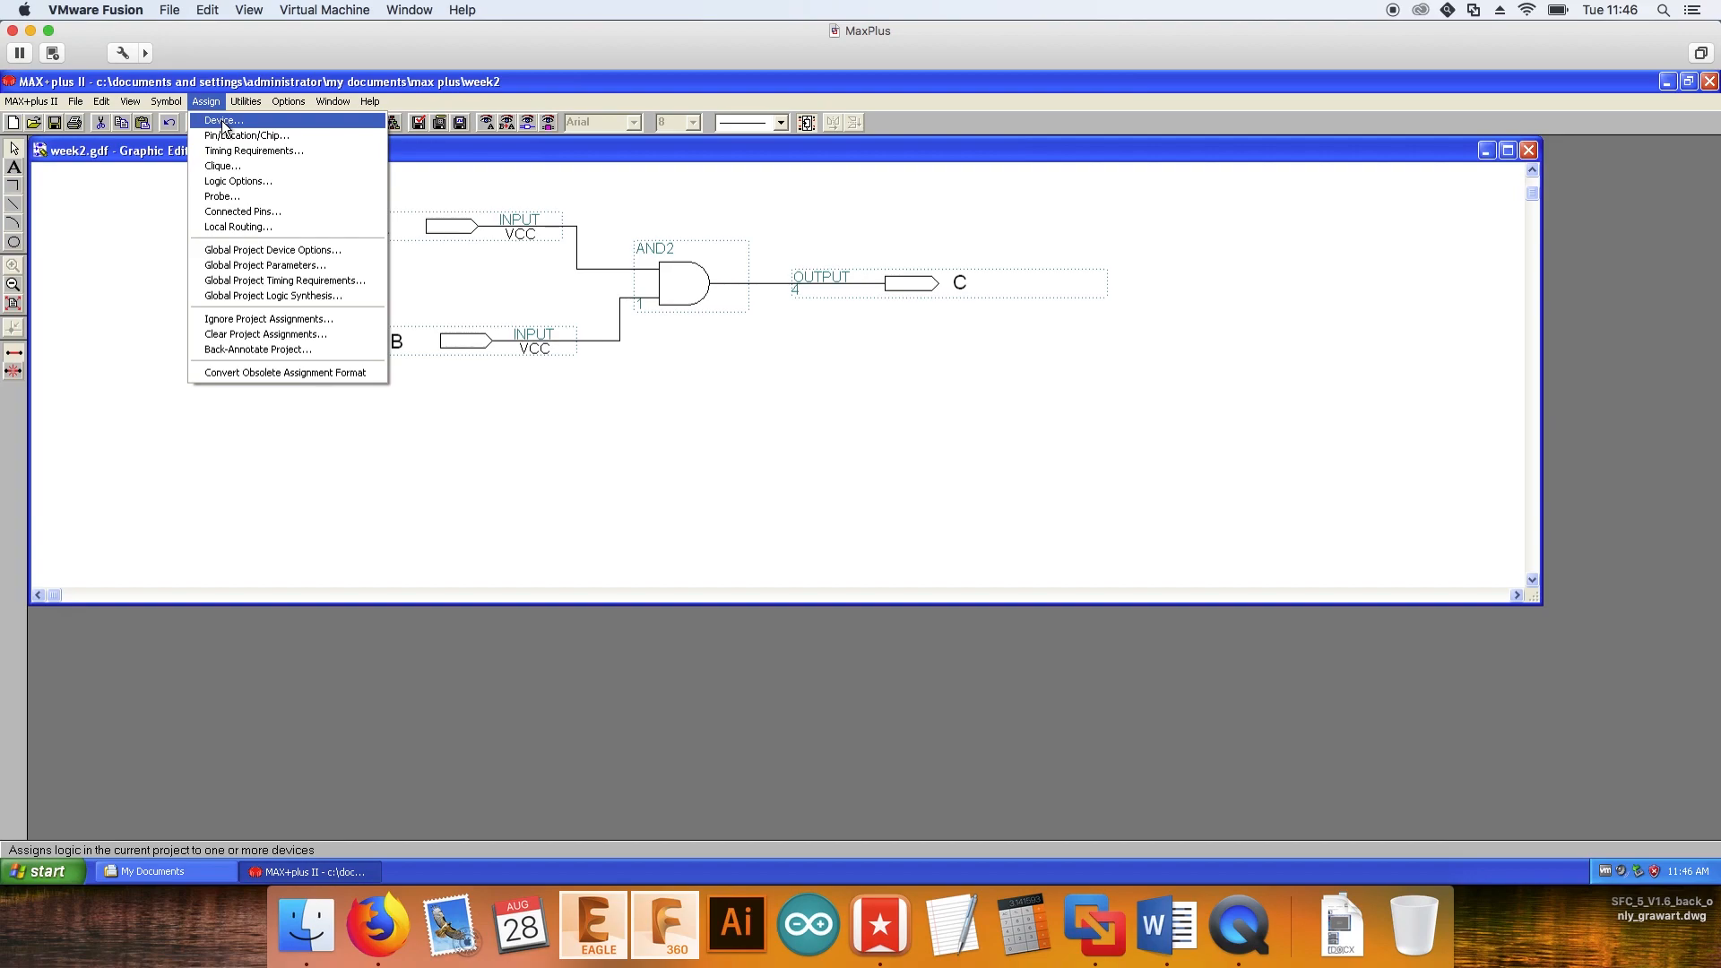
click(223, 126)
click(922, 359)
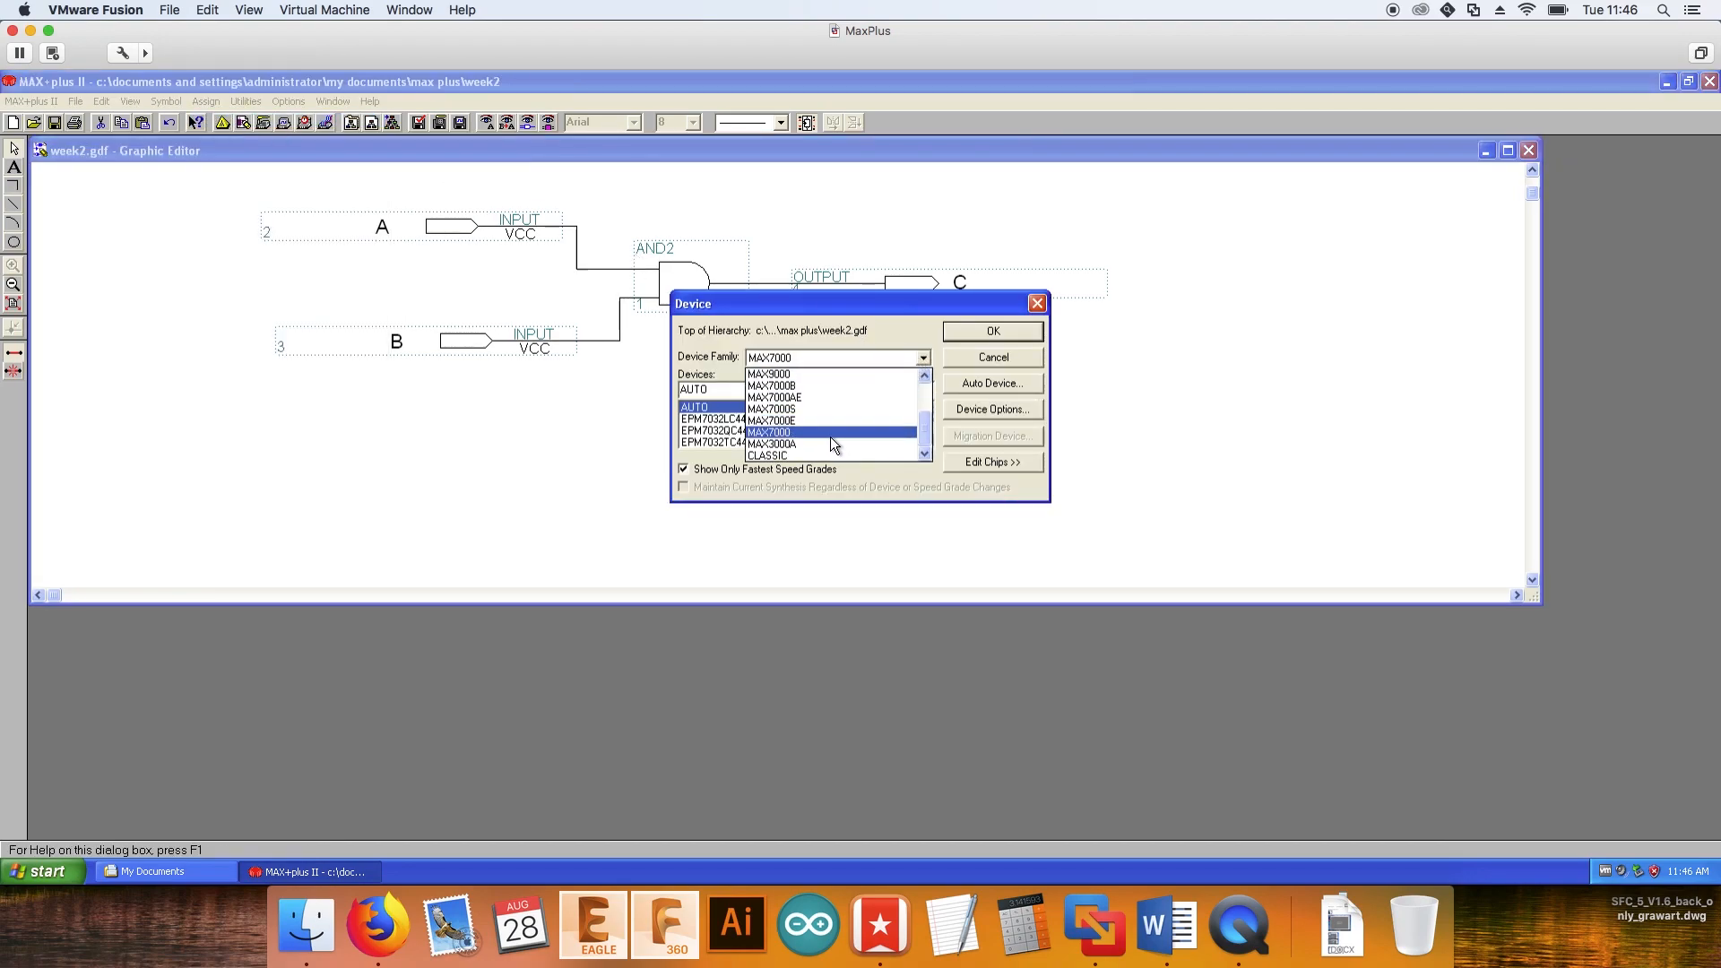
click(816, 413)
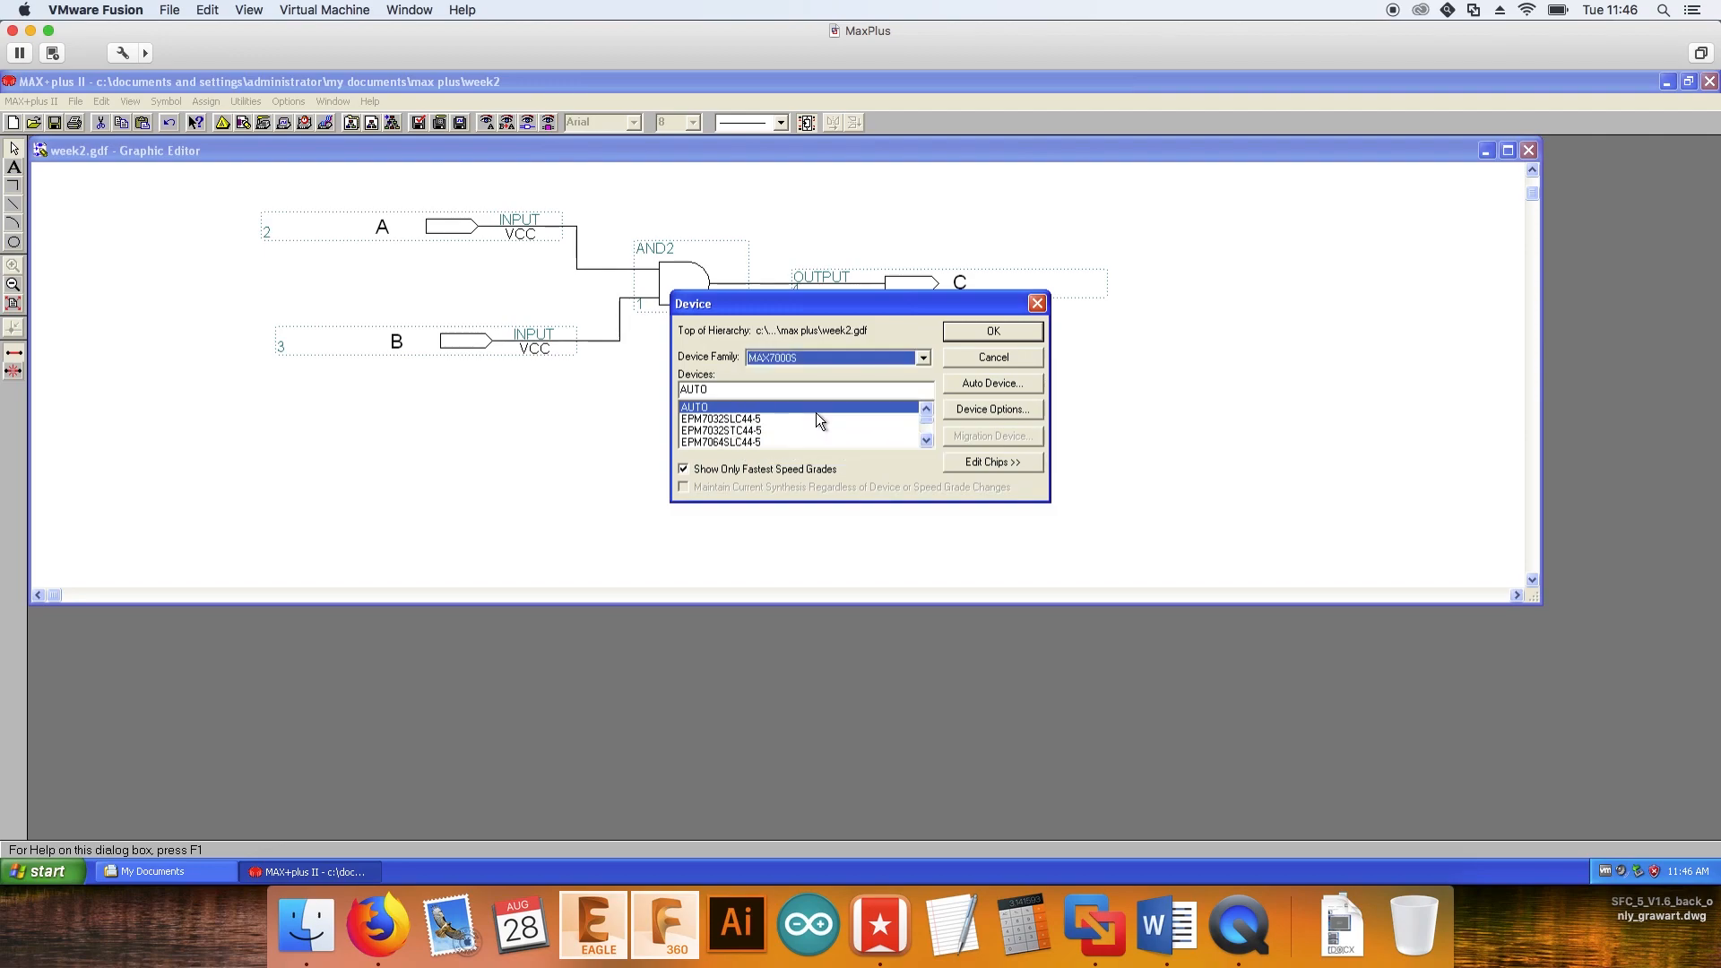
click(745, 467)
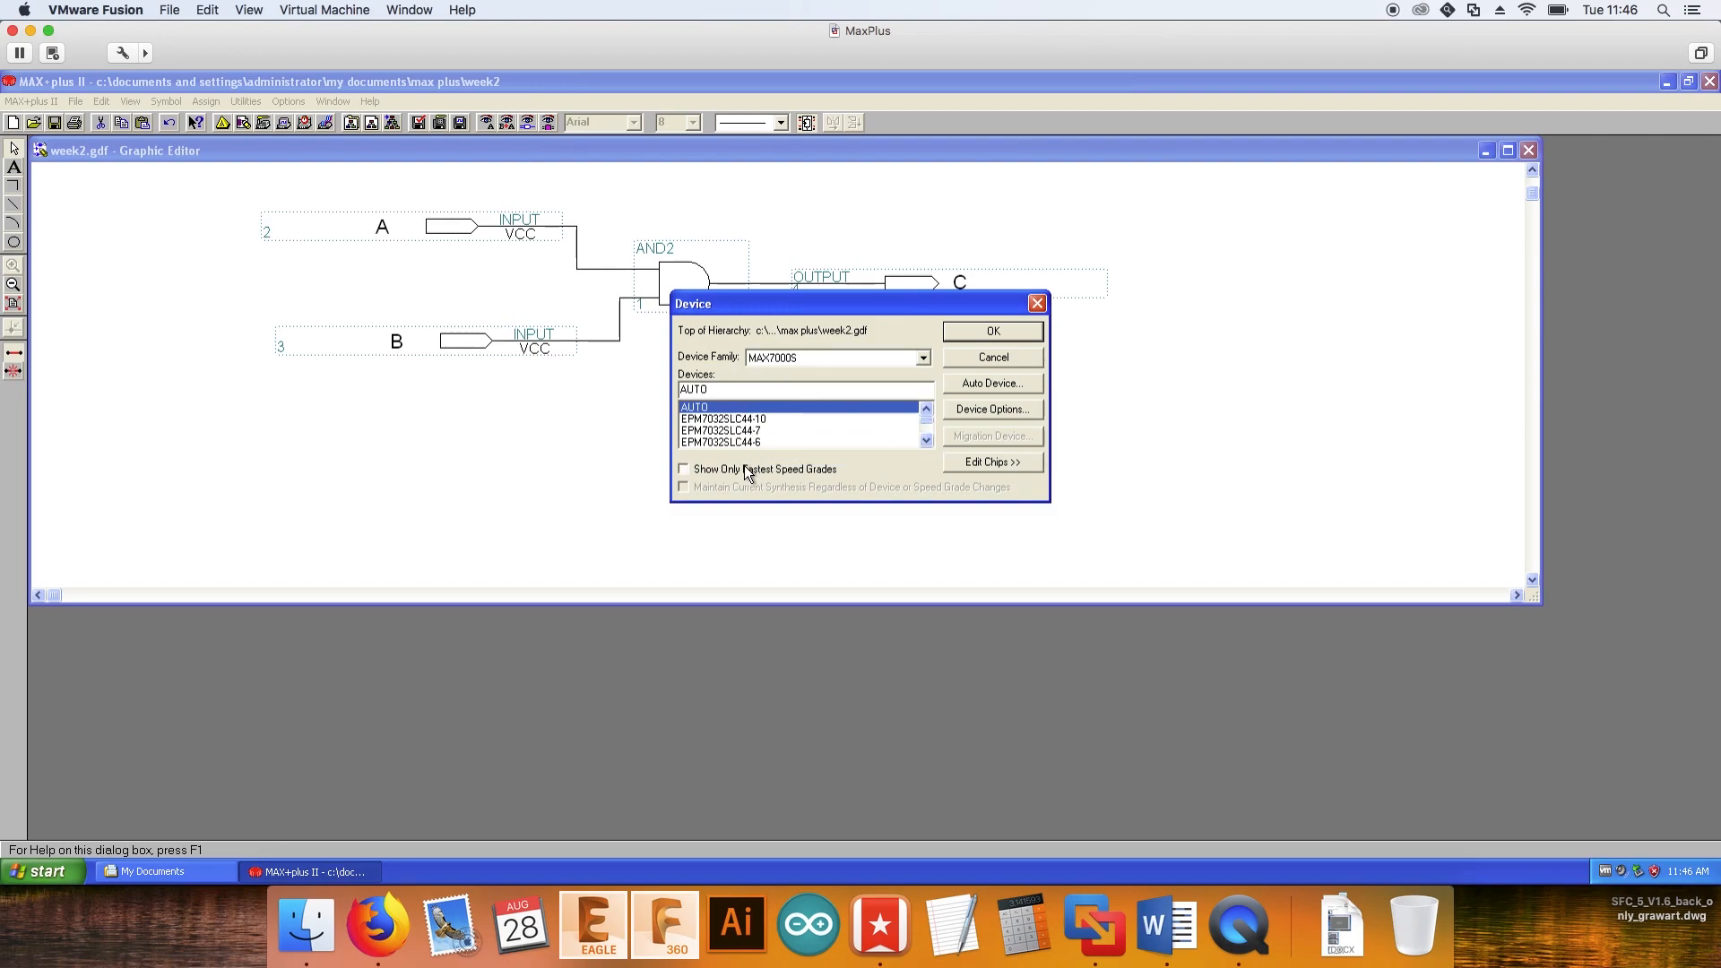
click(757, 418)
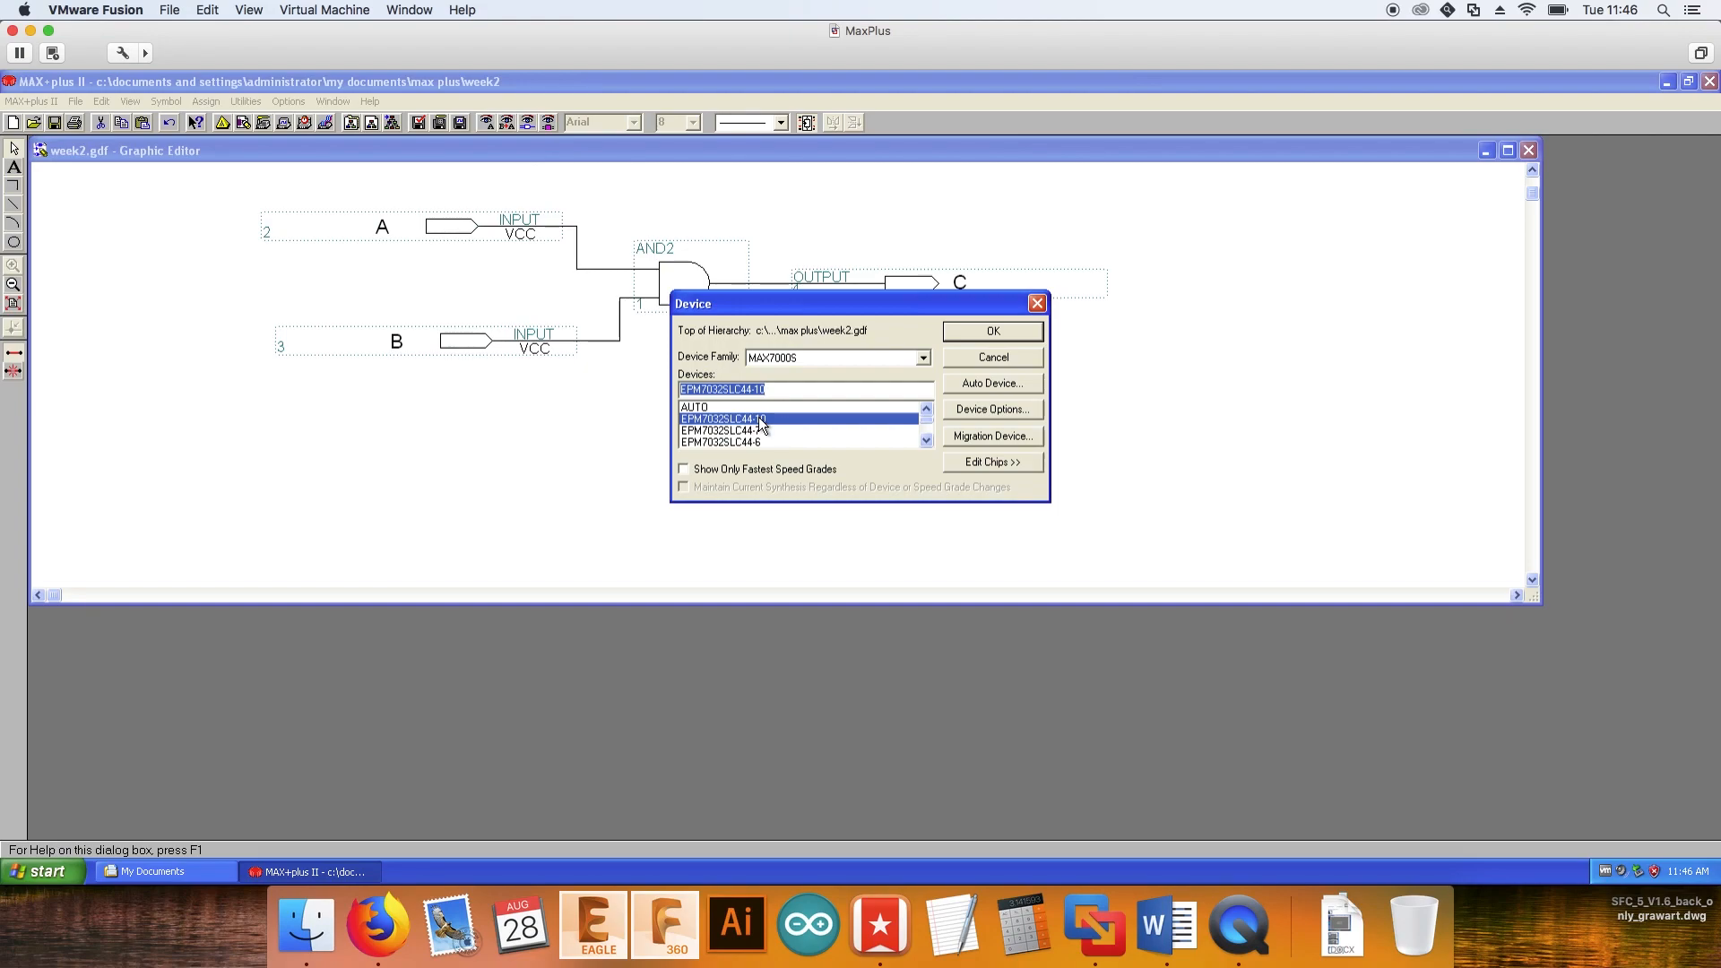
click(979, 333)
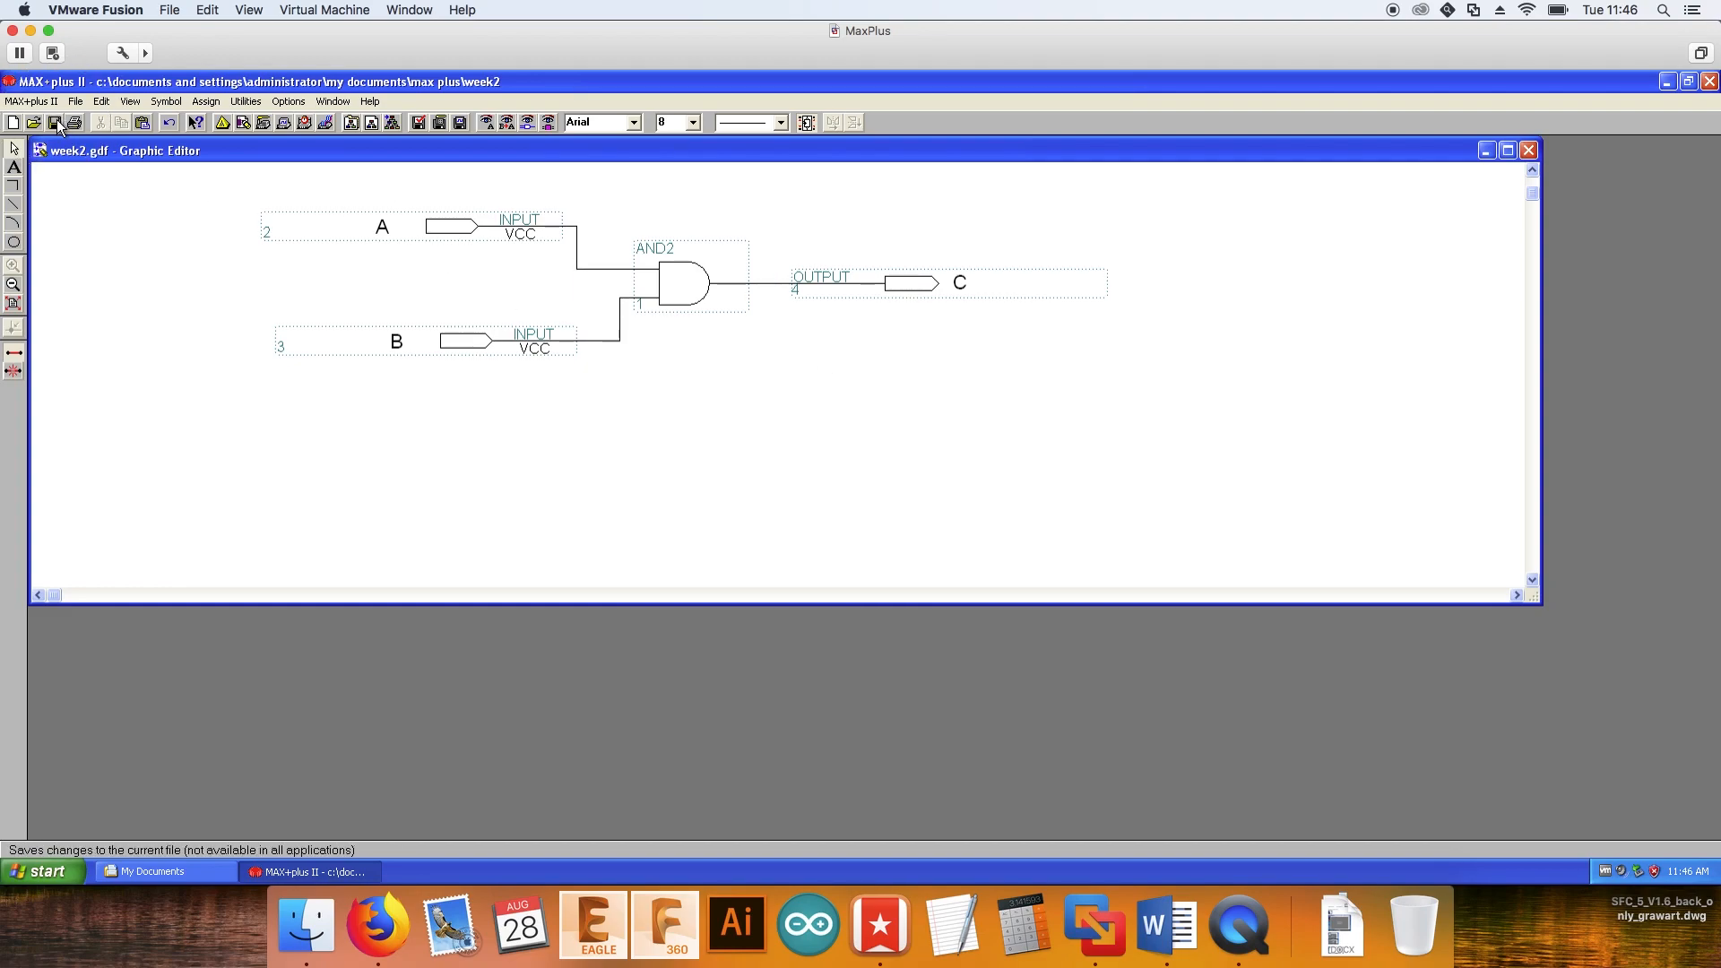
Open the pin/location/chip assignment for input A and choose a specific pin as the chip resource
click(506, 229)
right_click(507, 230)
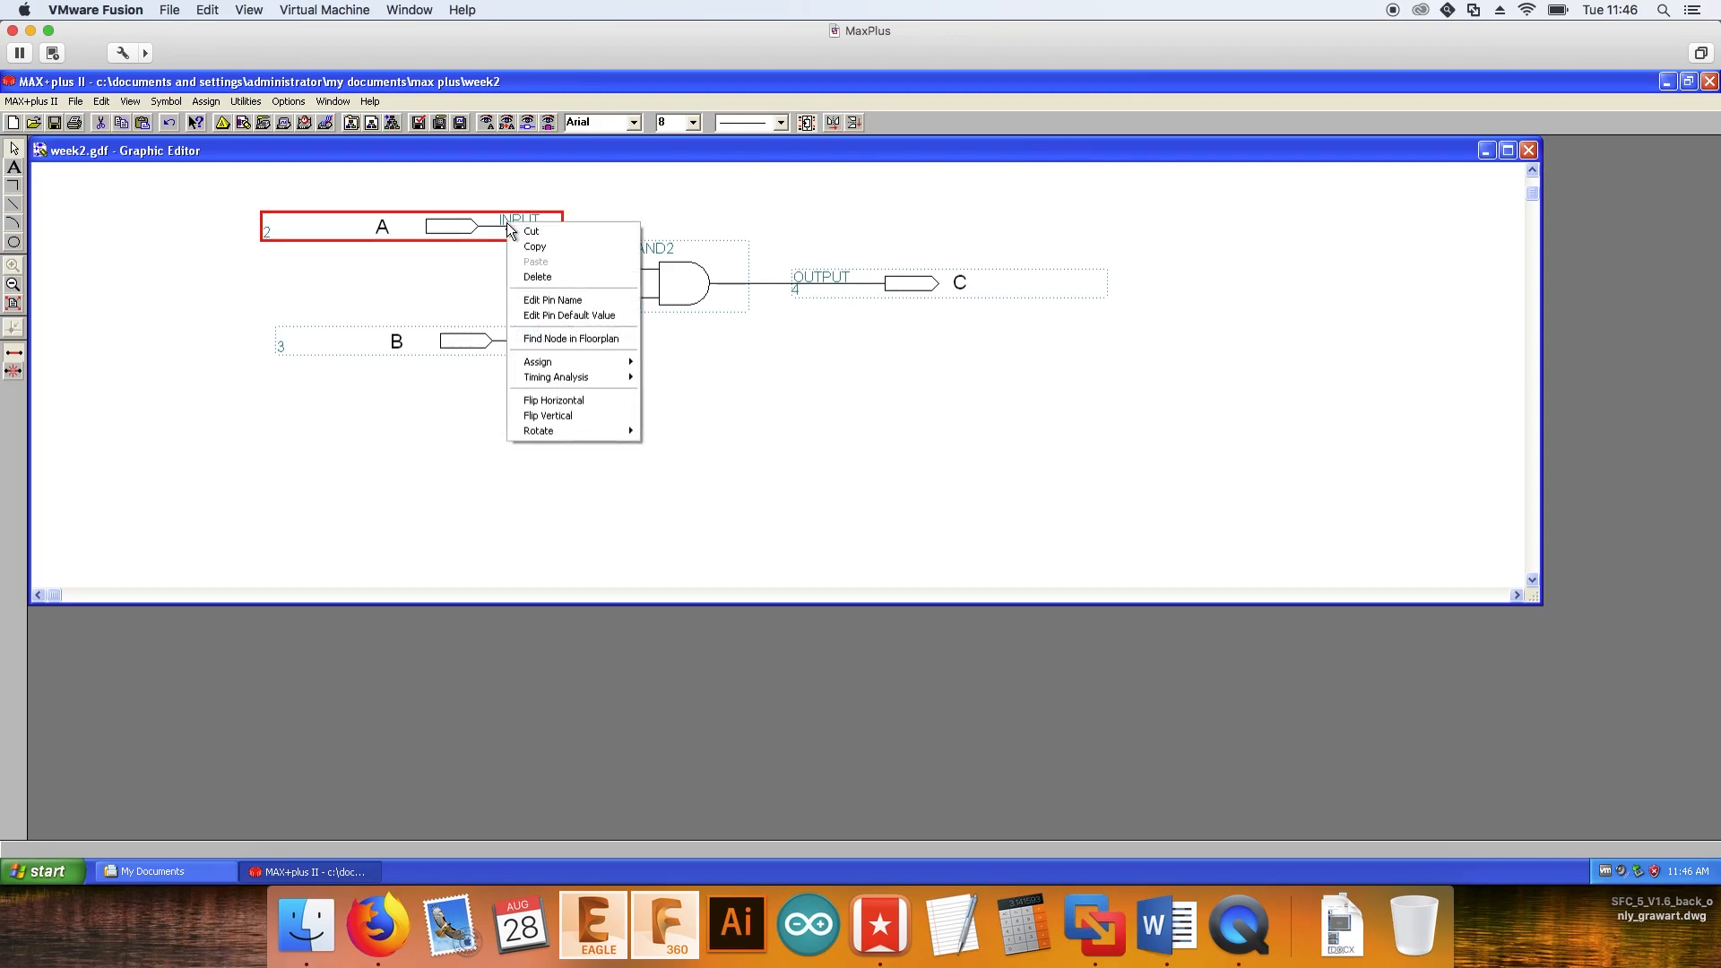
mouse_move(576, 367)
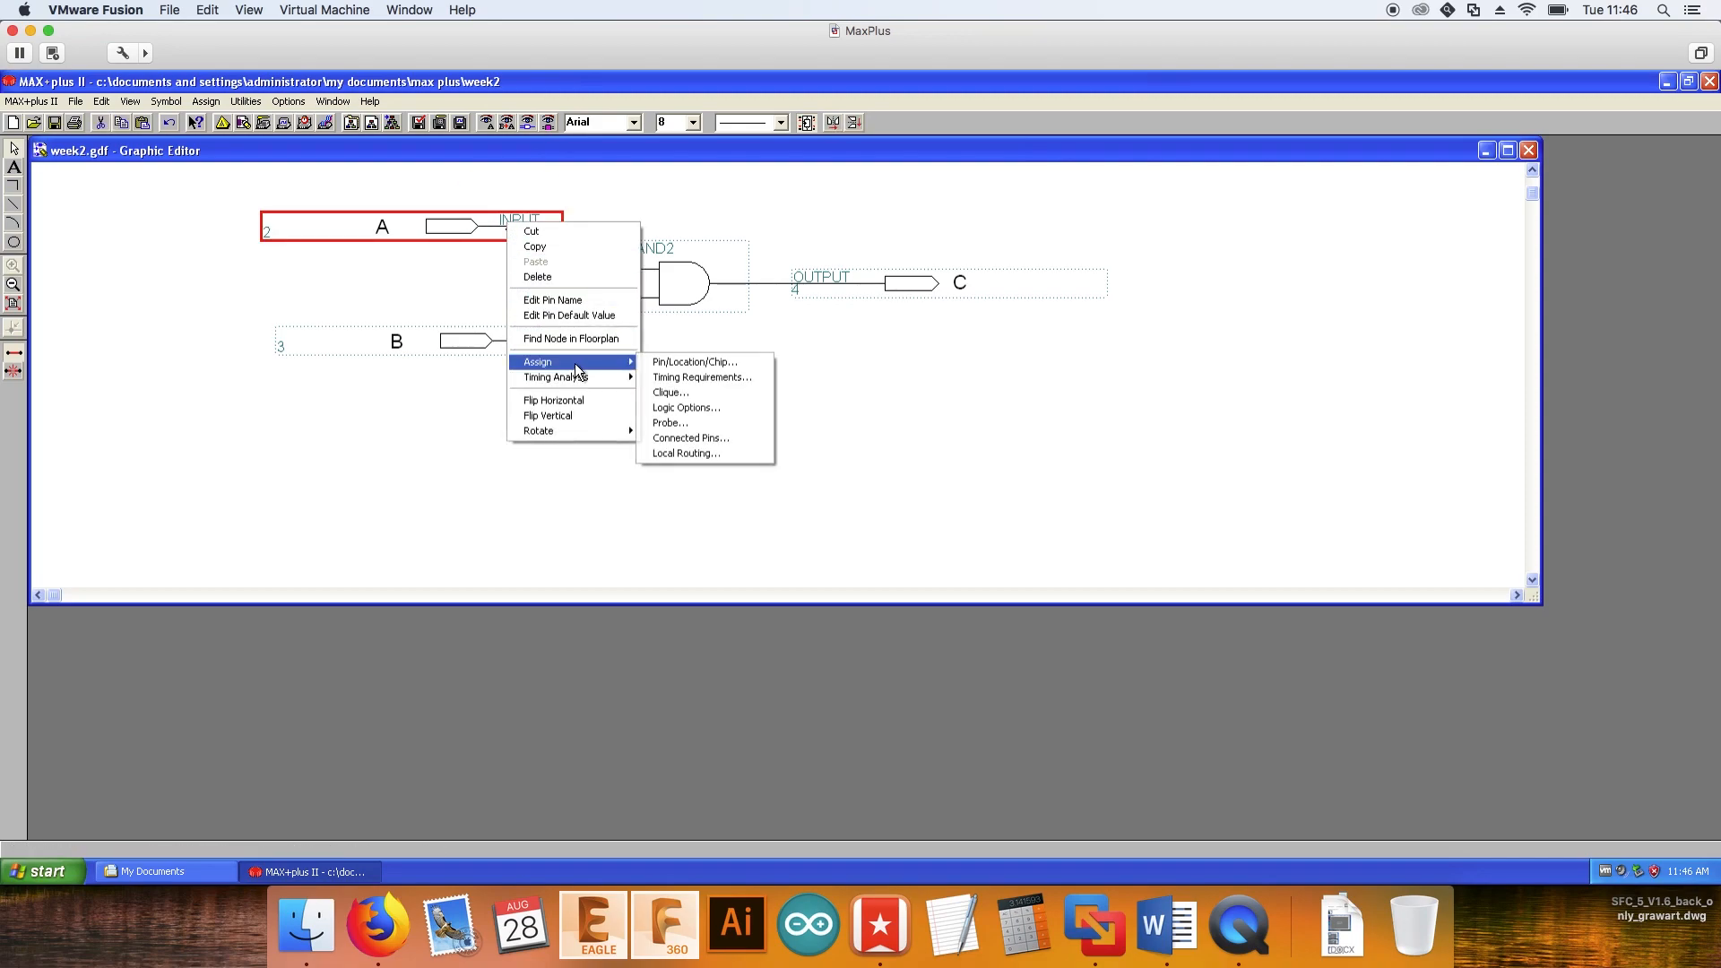
click(665, 363)
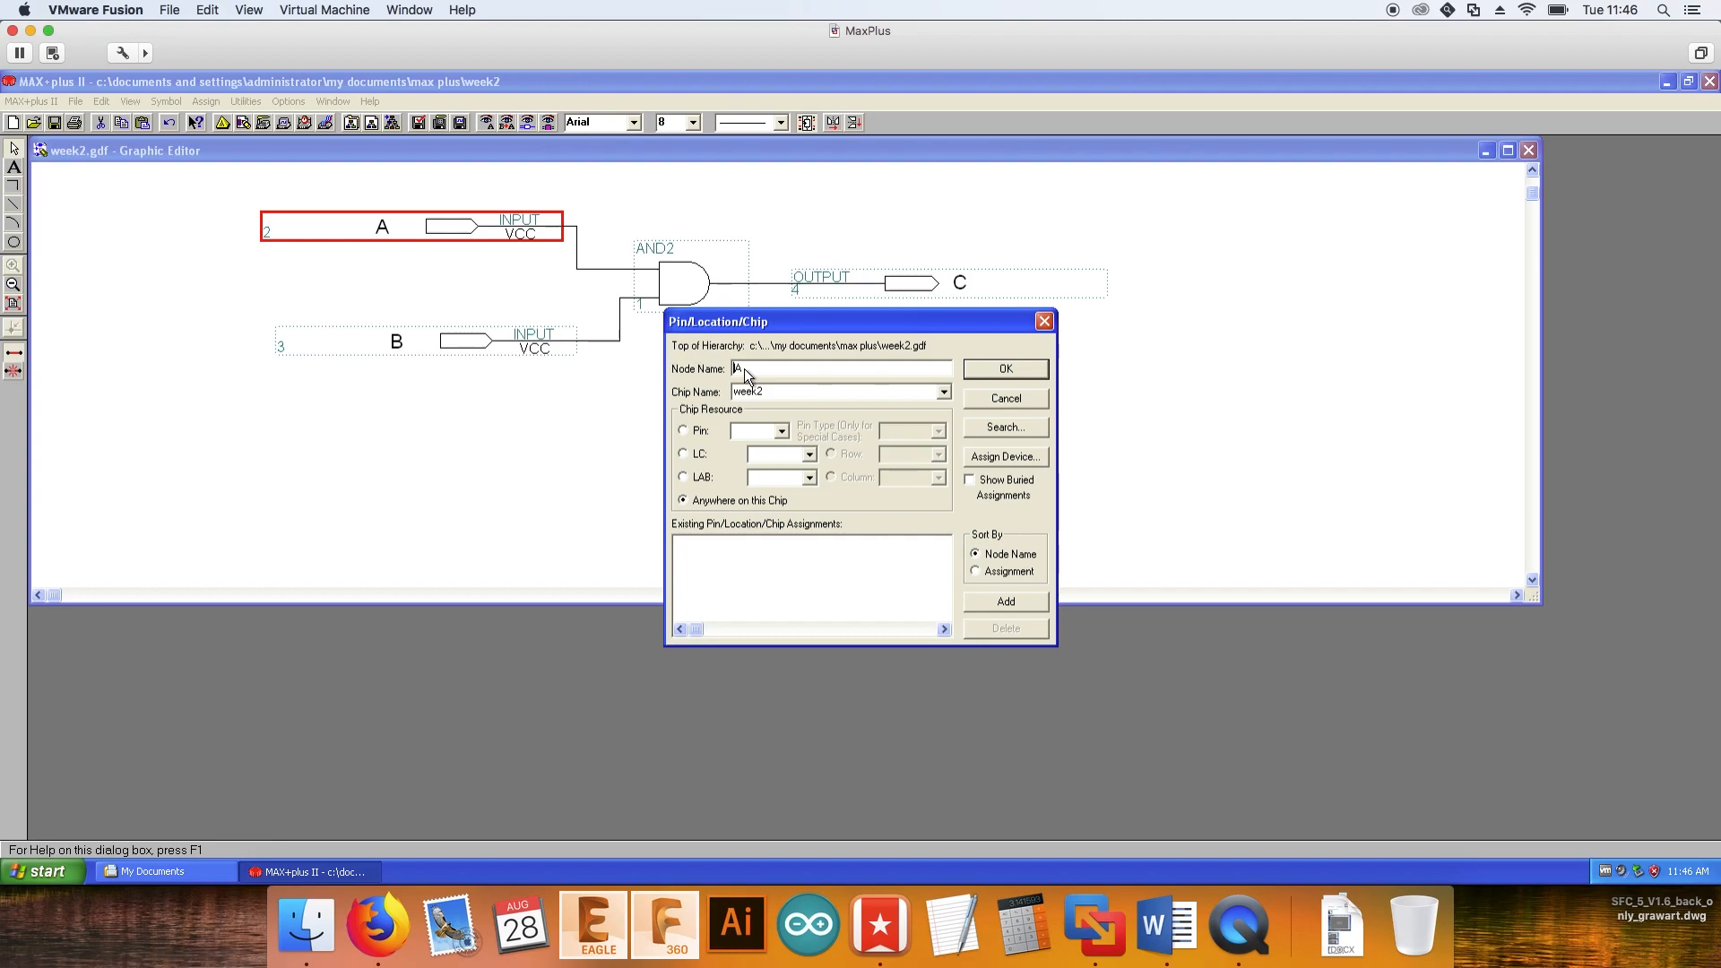
click(702, 438)
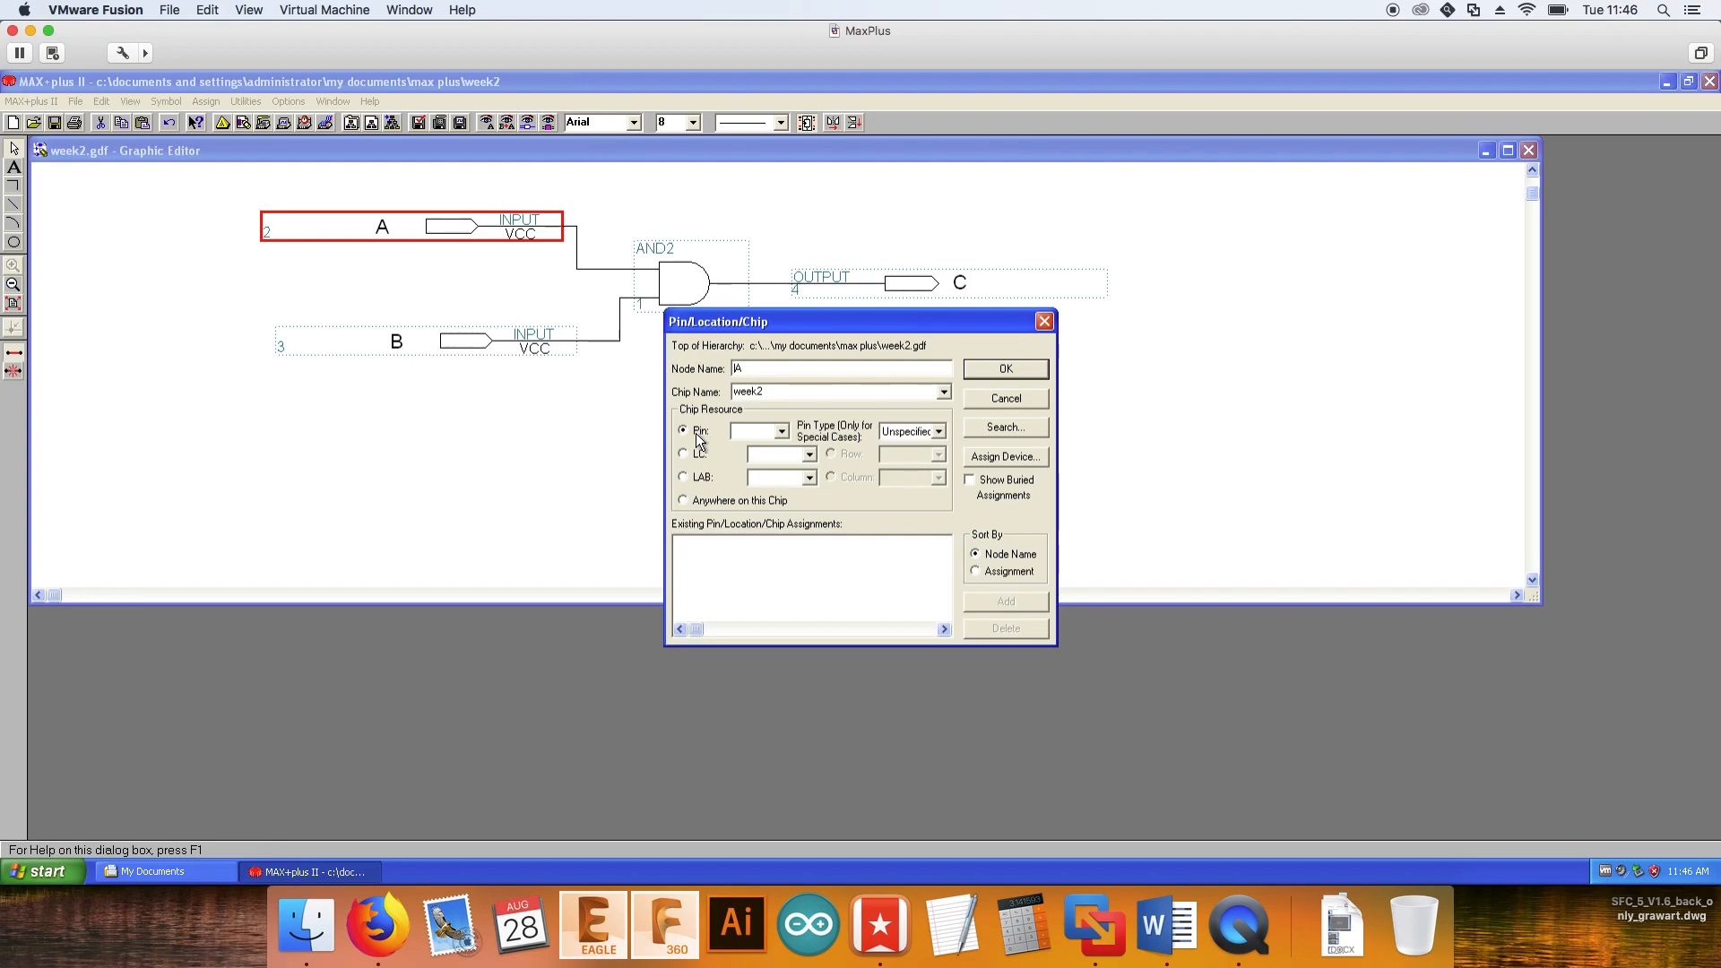
Switch to the "Experiment 2 eng" document in Word and examine the FPGA board circuit for the chip's switch pin numbers
click(1157, 923)
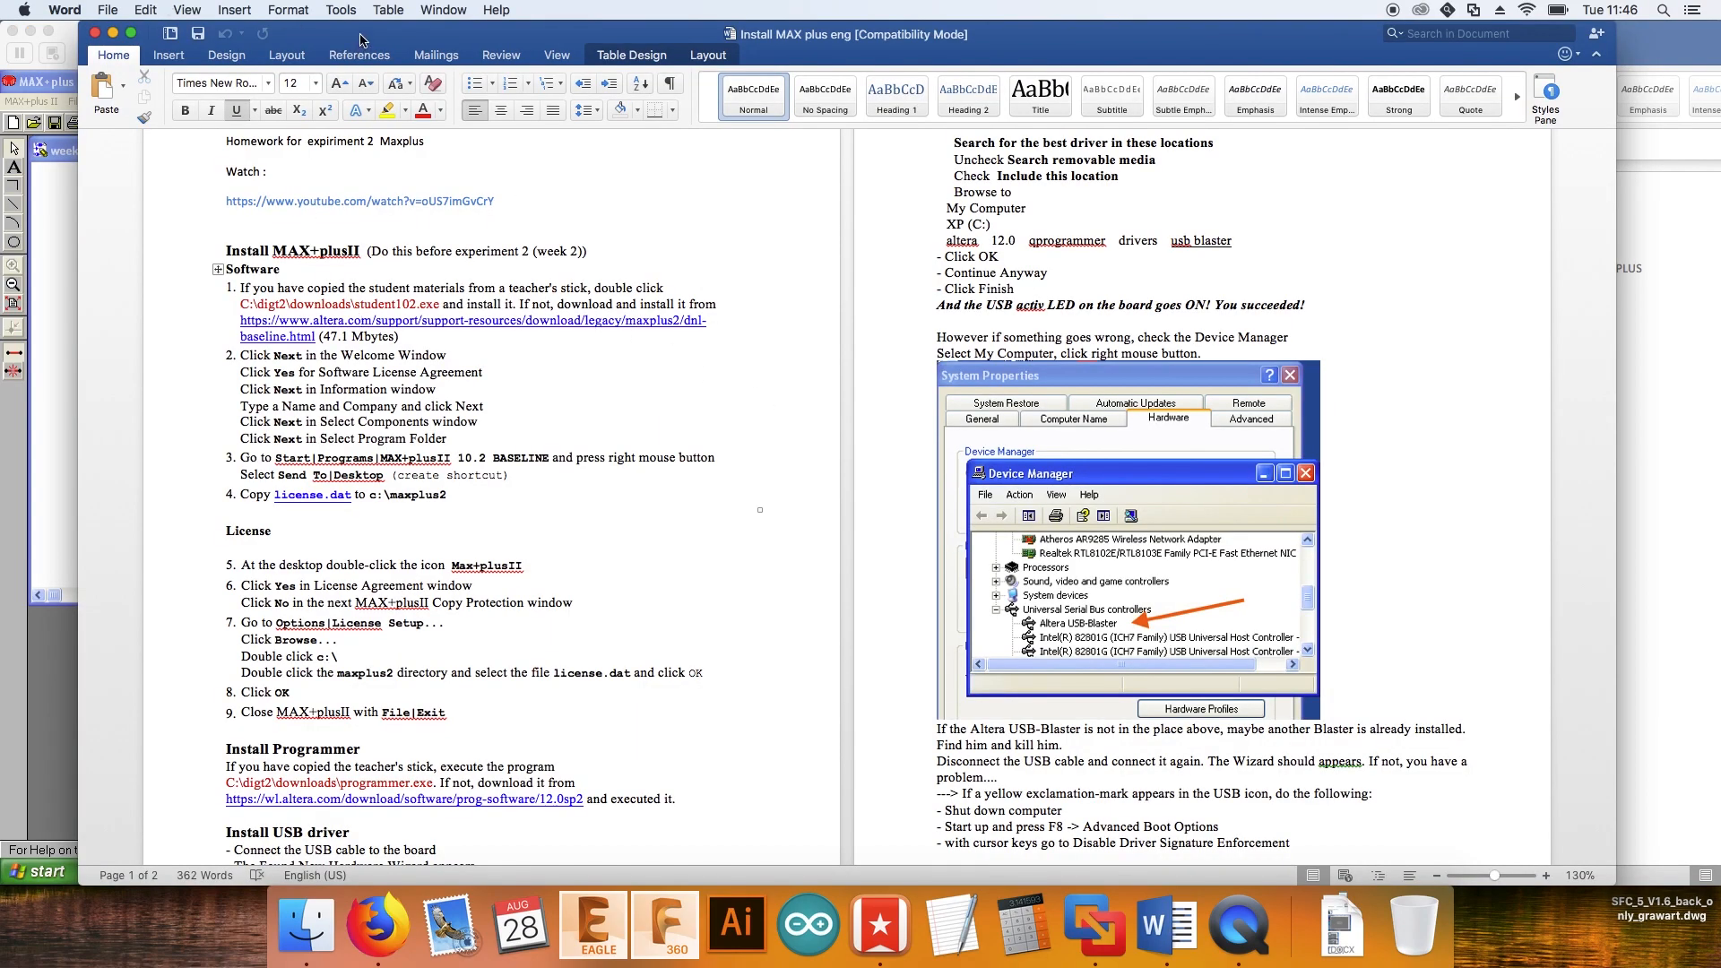
drag(360, 36, 317, 273)
drag(787, 36, 386, 8)
scroll(542, 392, down, 15)
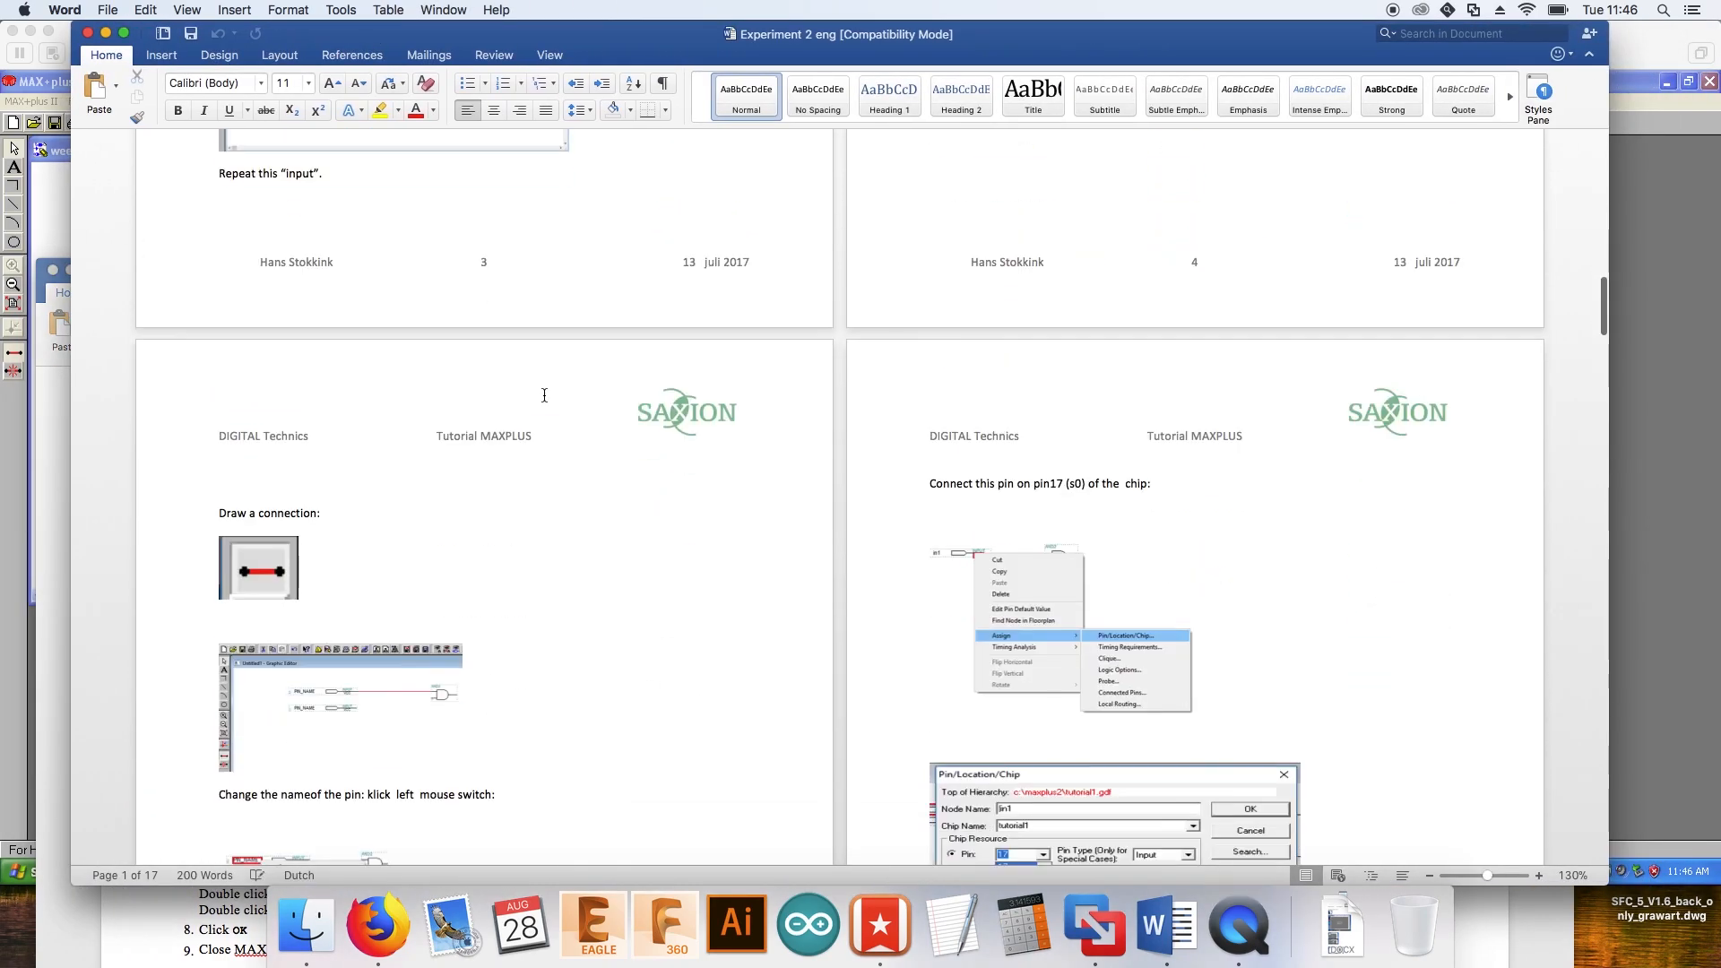
scroll(544, 395, up, 5)
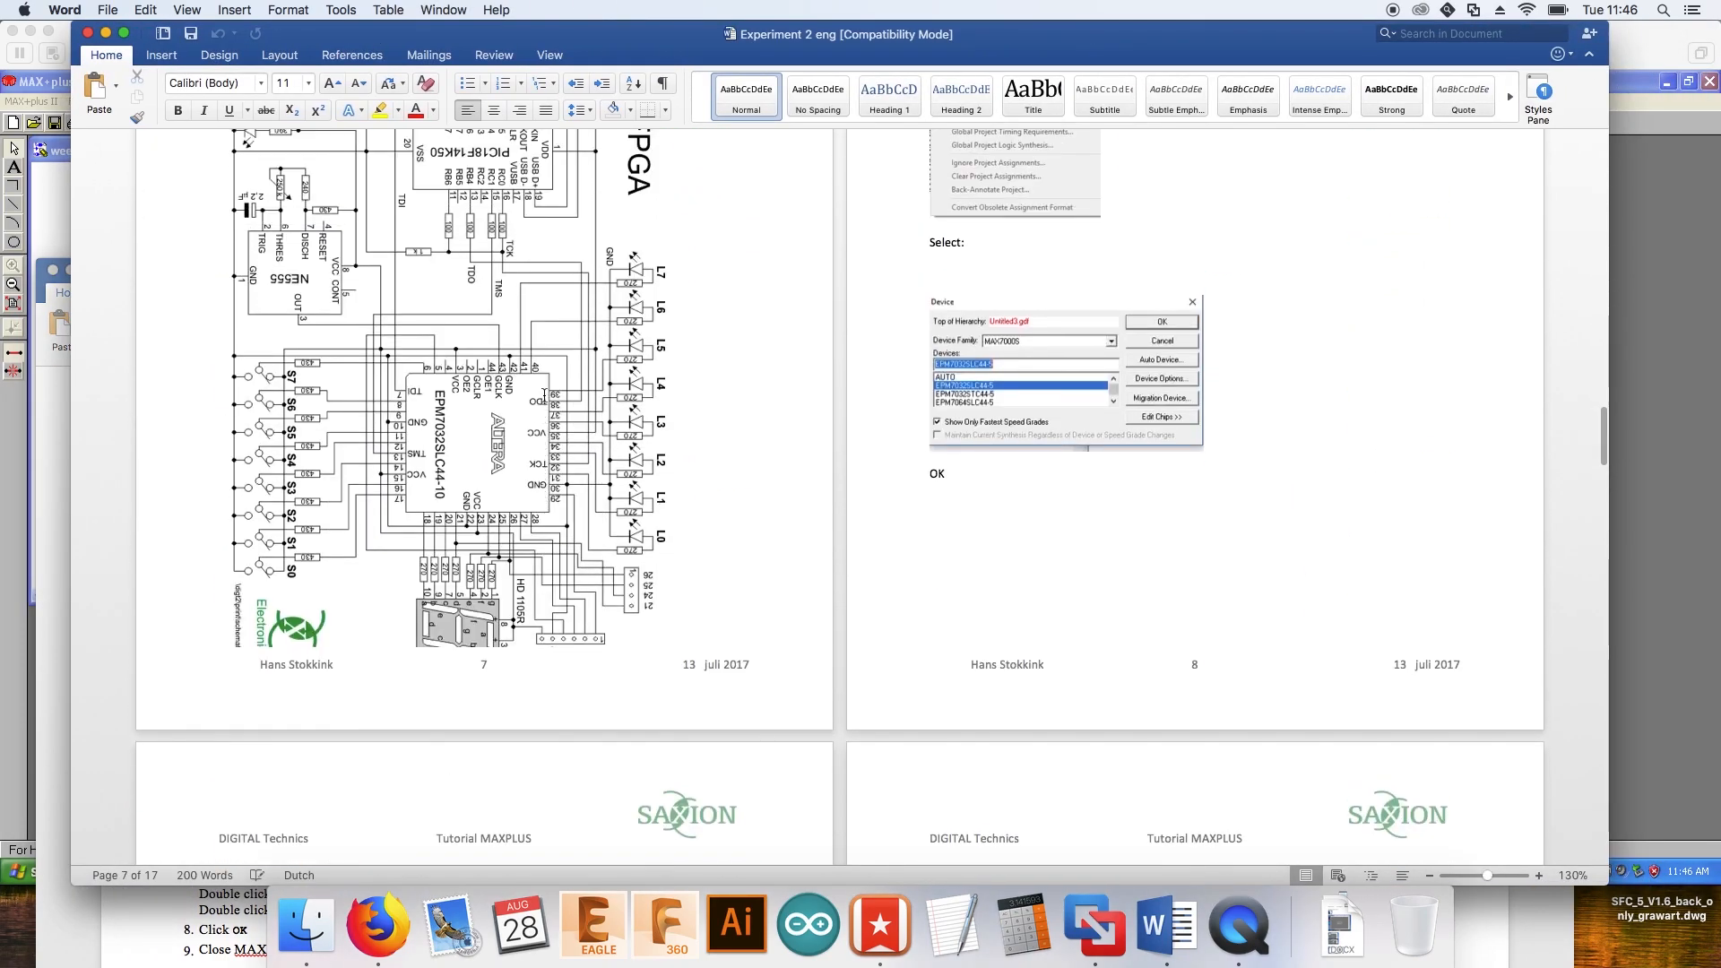
scroll(544, 395, down, 3)
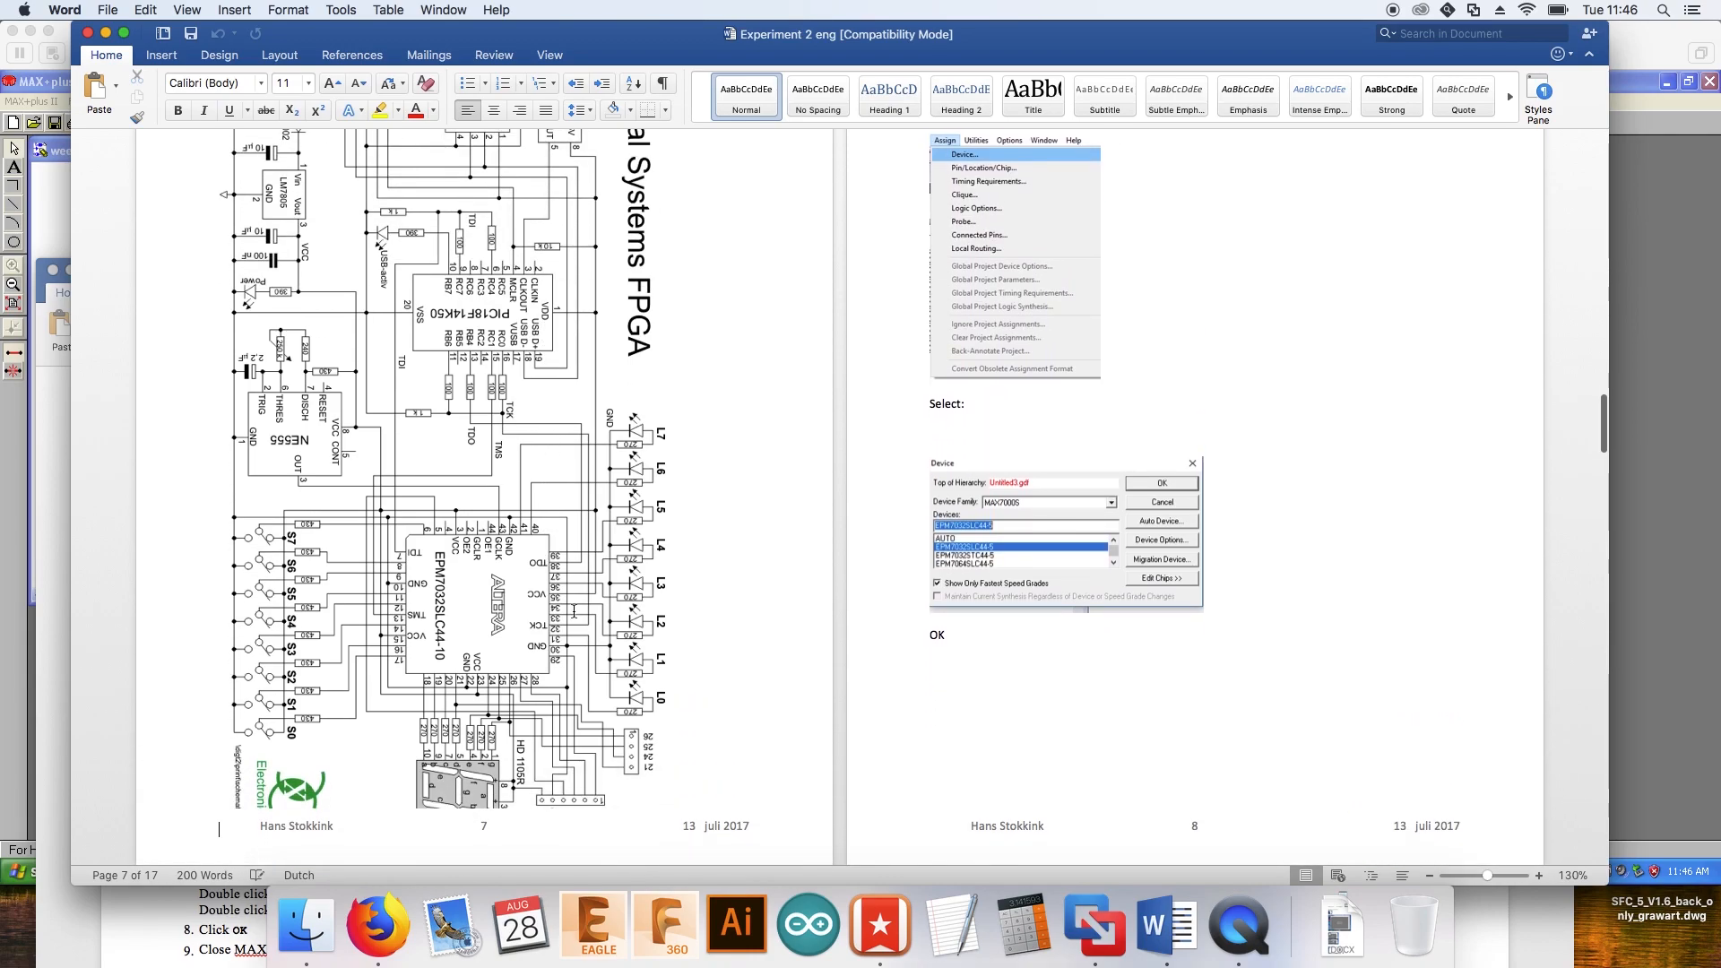
scroll(531, 554, up, 5)
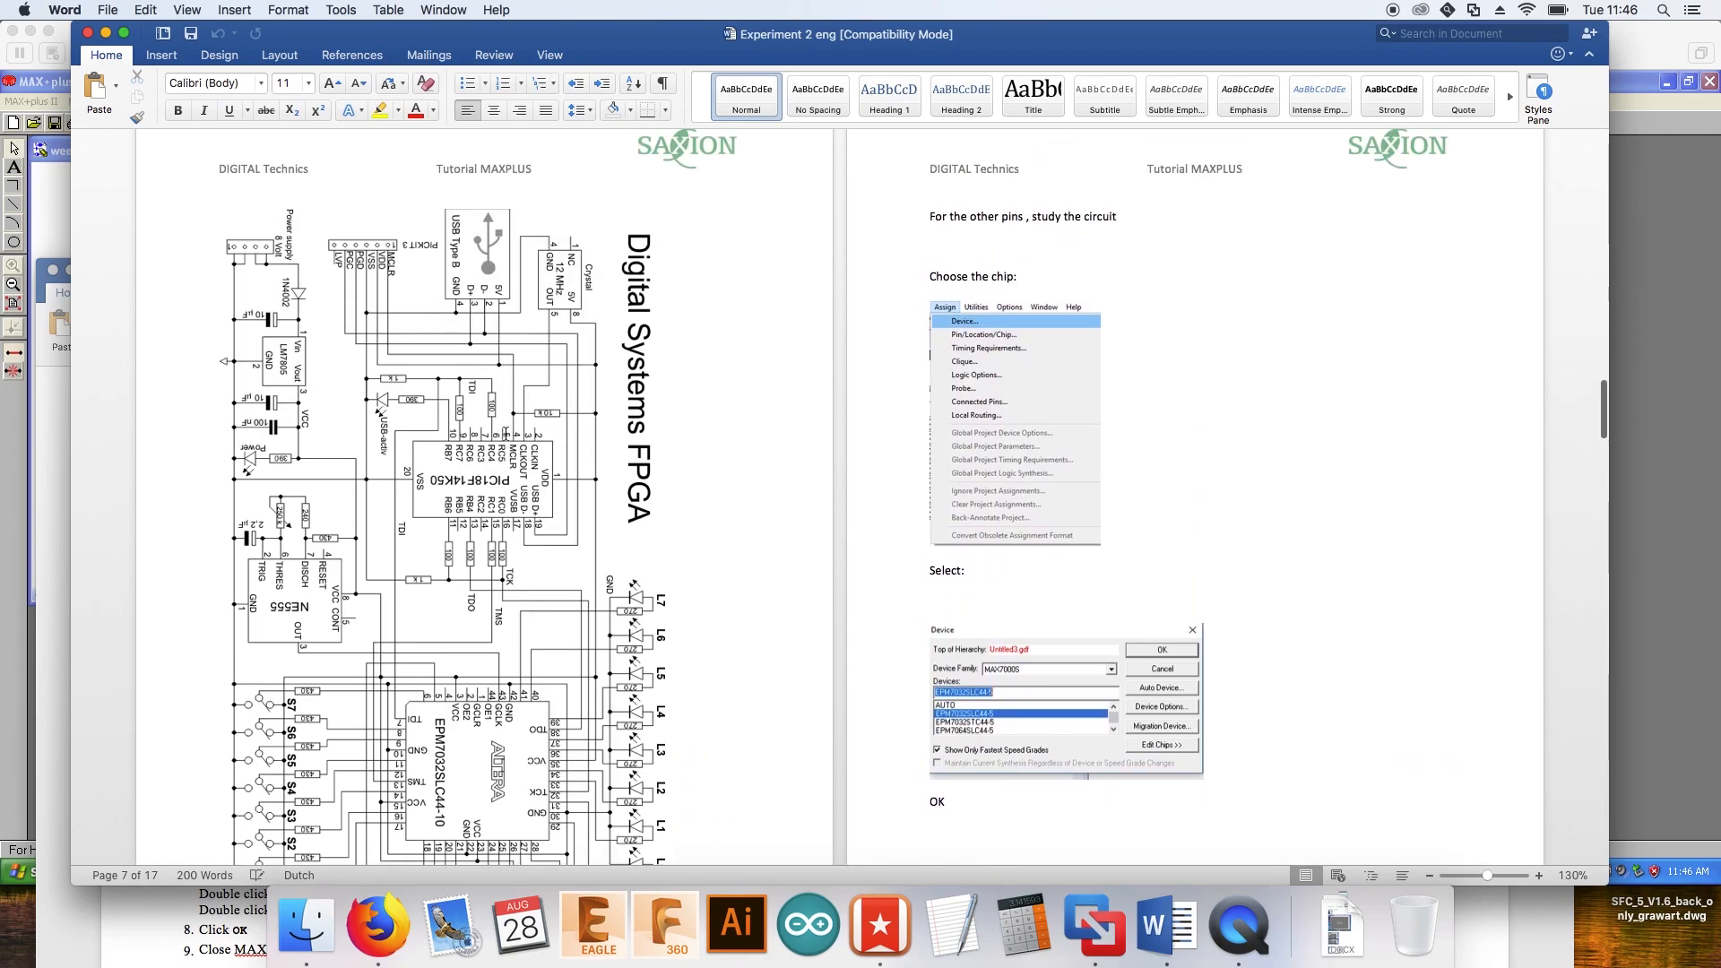
scroll(465, 386, down, 7)
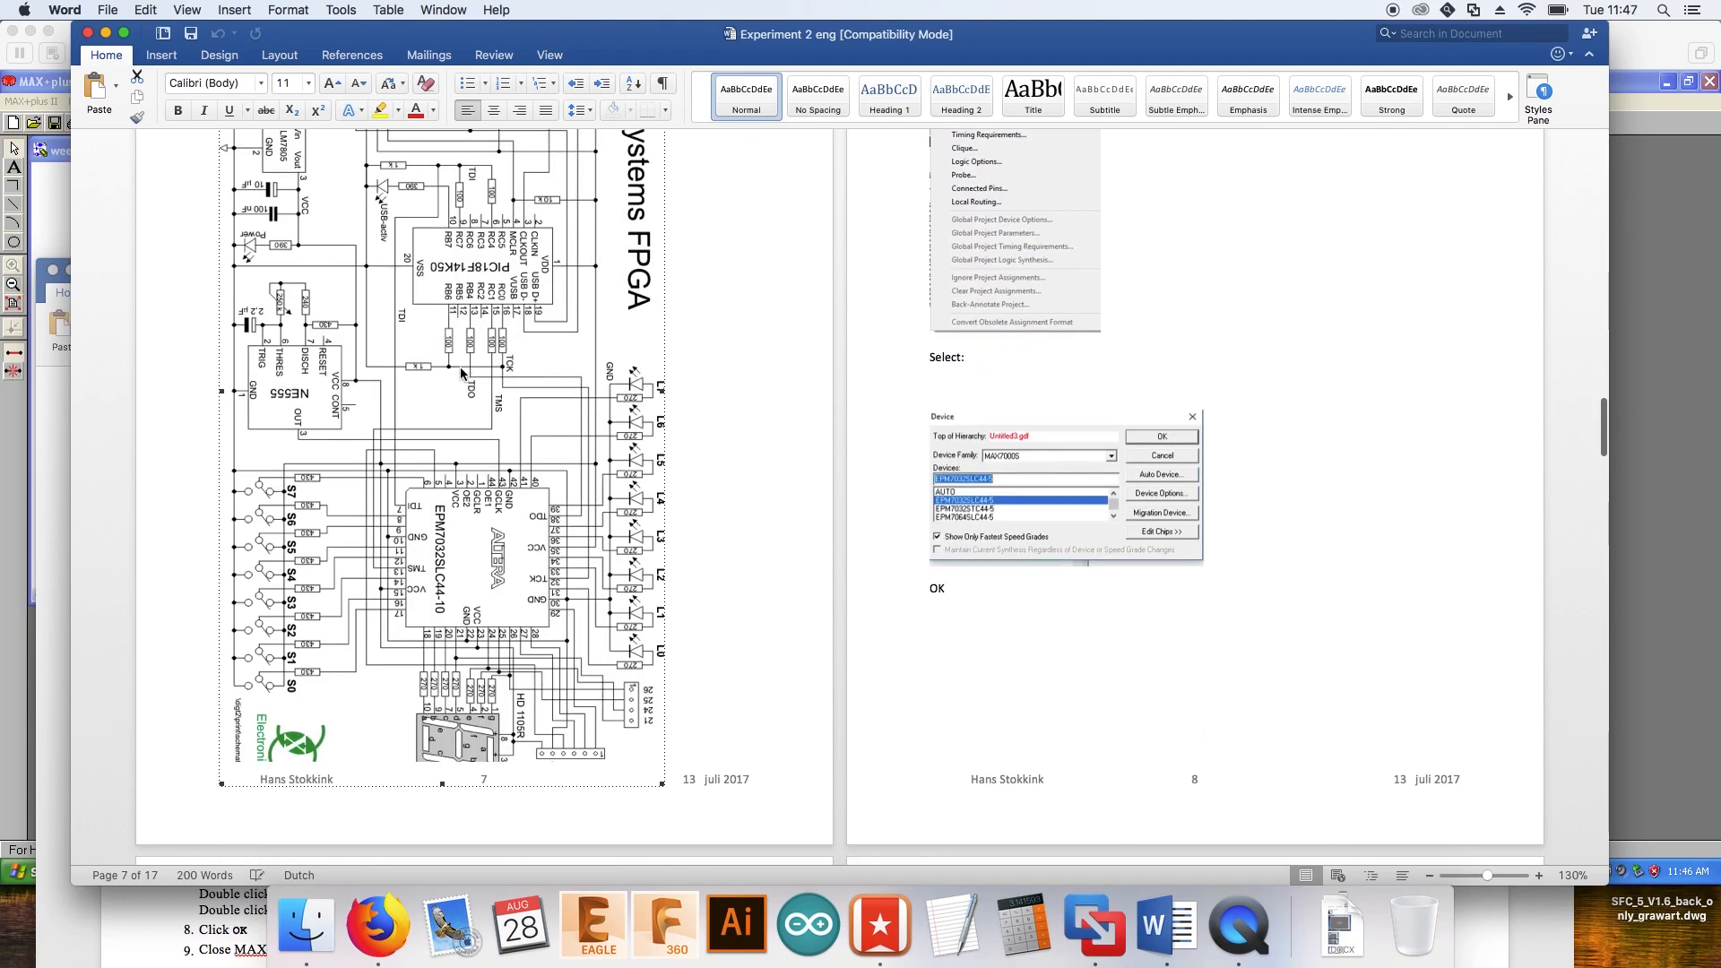
scroll(462, 374, down, 1)
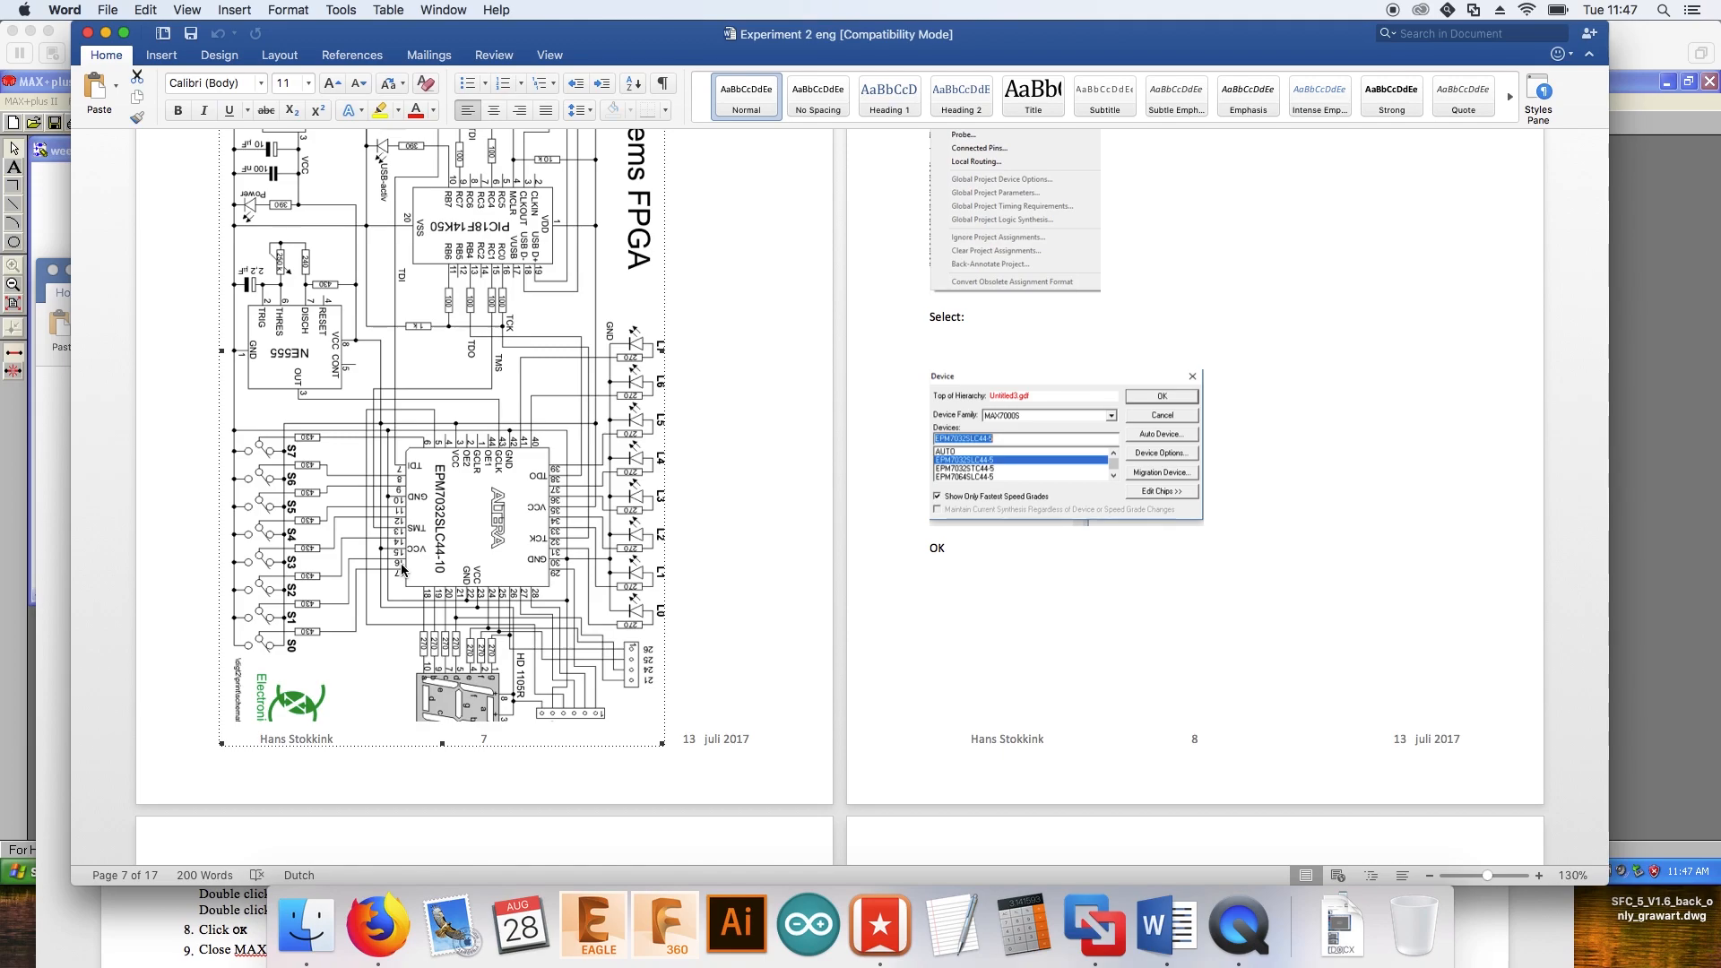
Return to MAX+plus II in VMware Fusion and assign input A to pin 17
click(1087, 915)
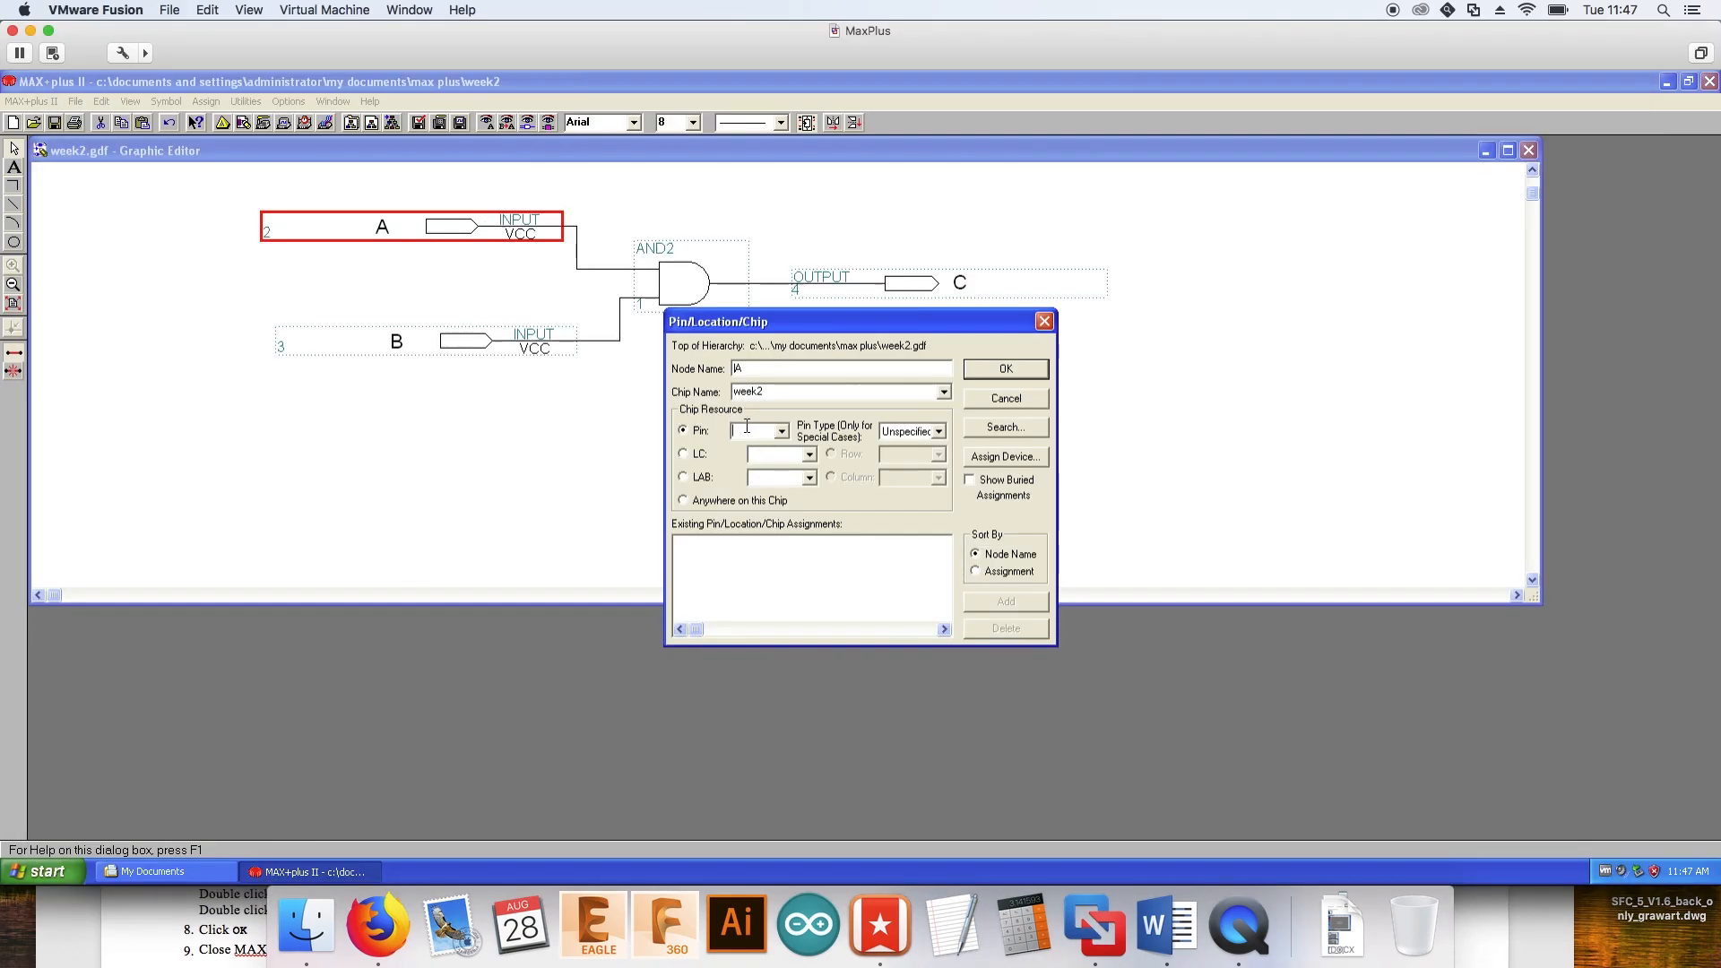
click(746, 427)
text(17)
key(Return)
Assign input B to pin 16 of the week2 chip
click(451, 338)
right_click(451, 338)
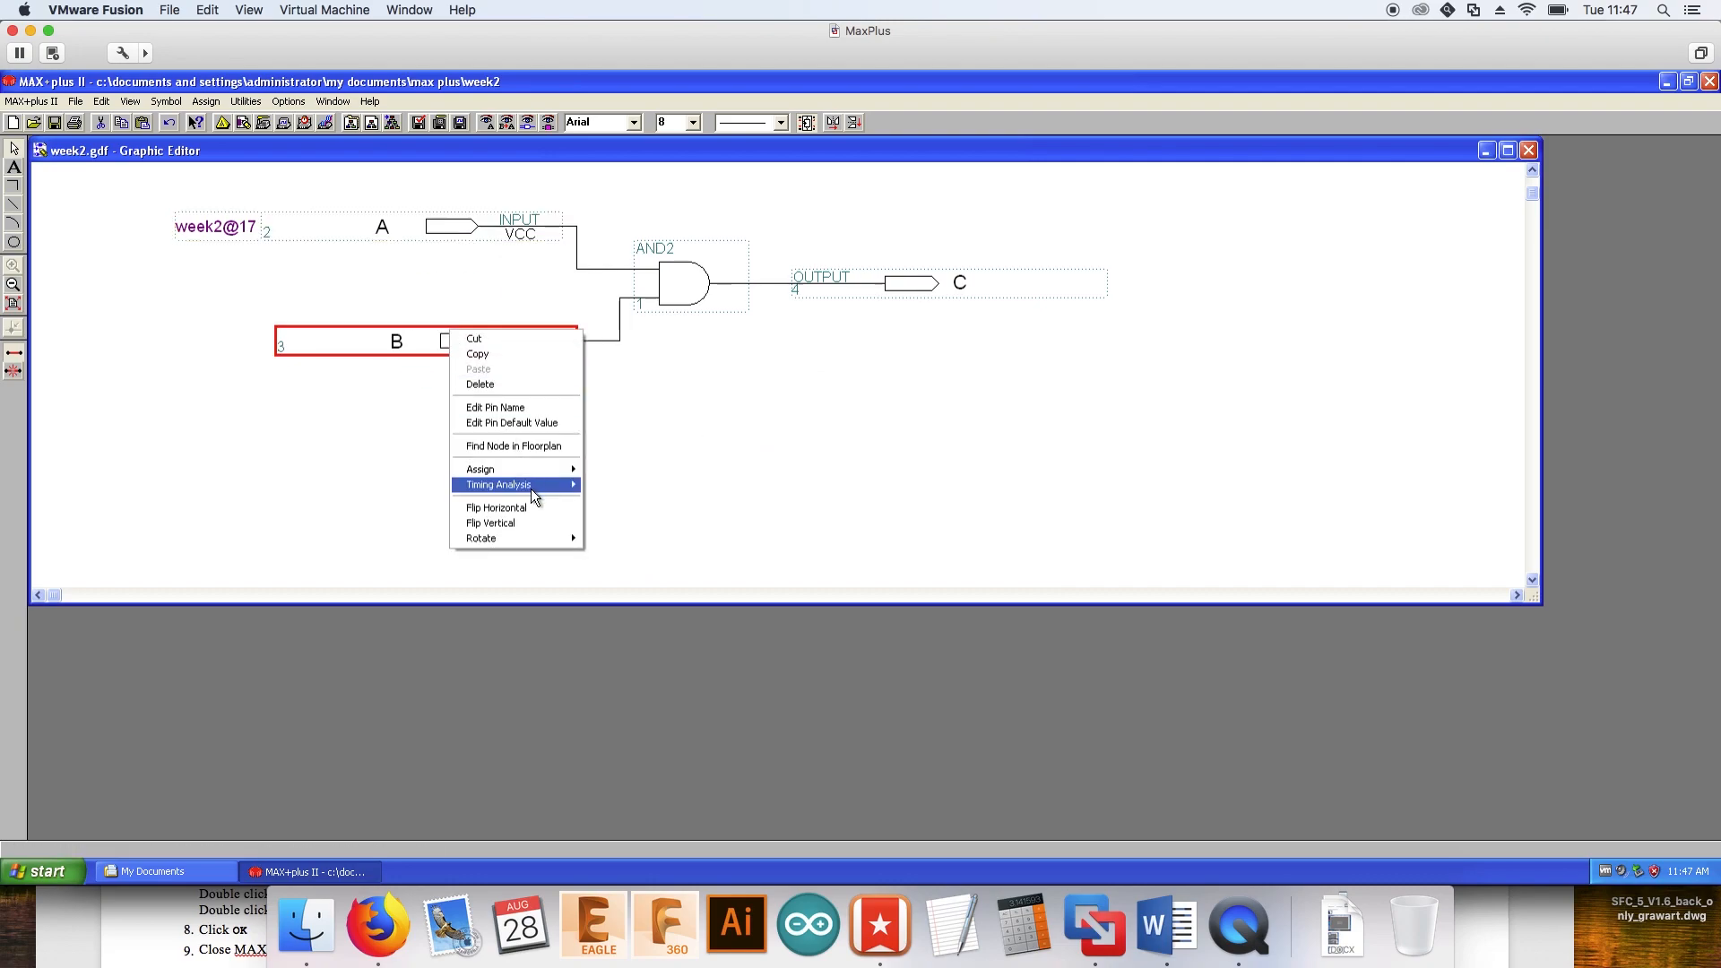
mouse_move(535, 470)
click(750, 474)
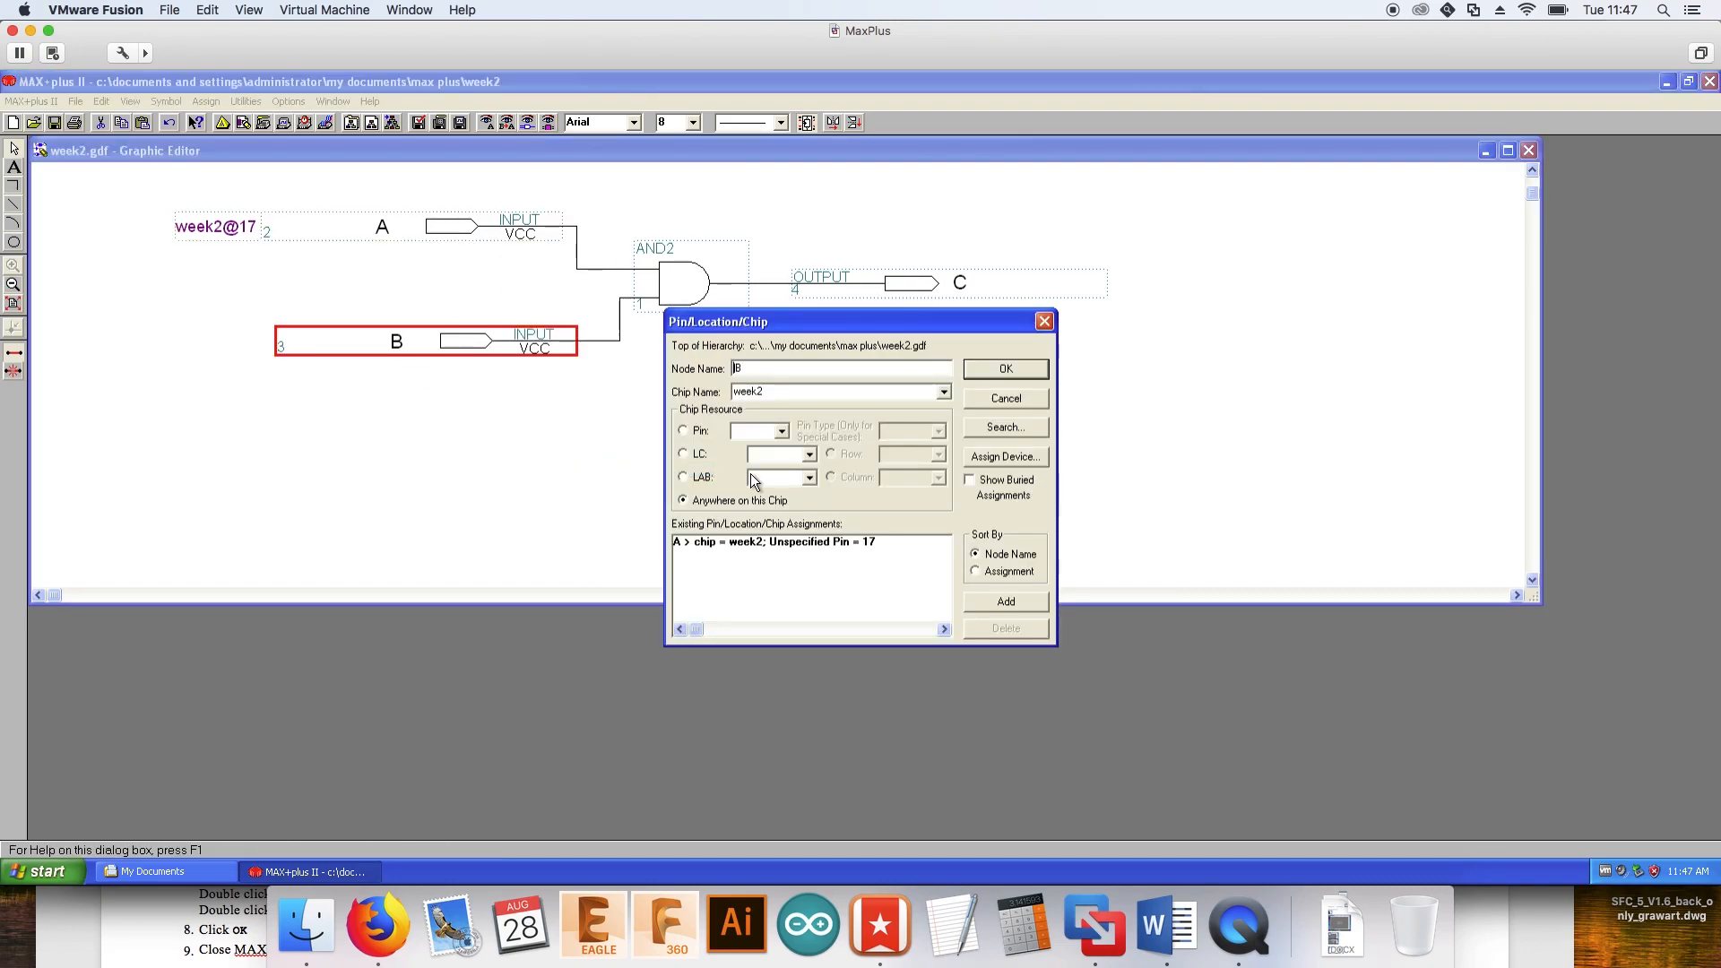
click(734, 430)
text(16)
key(Return)
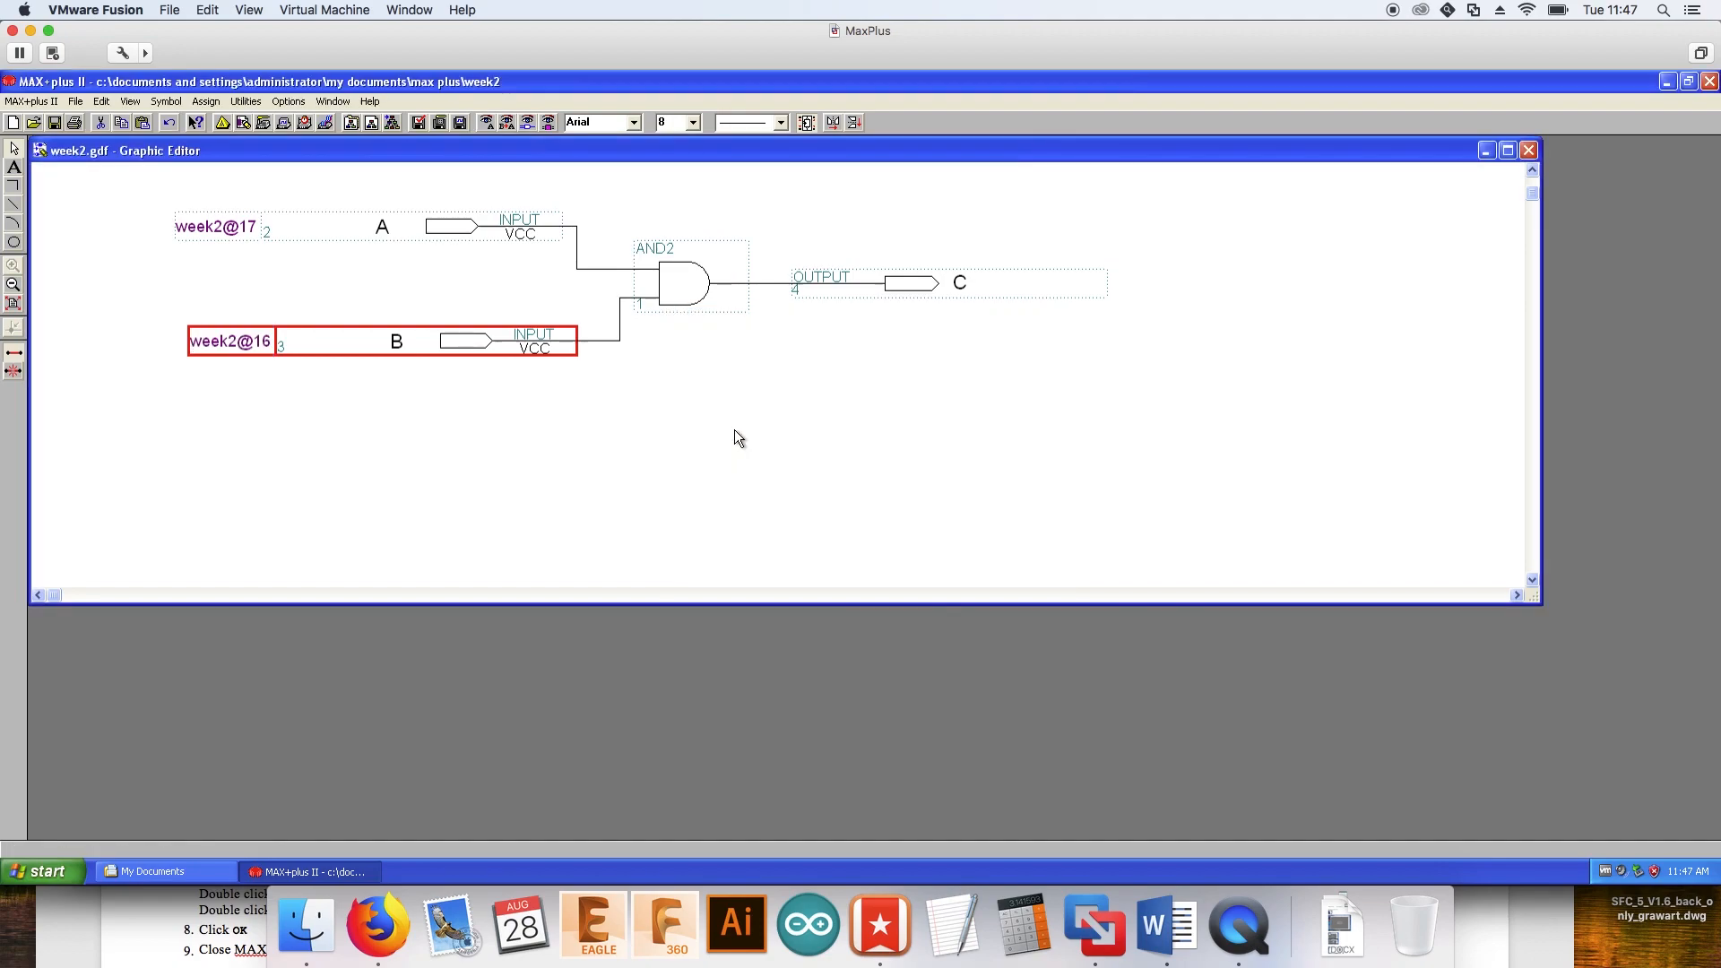
Check the LED pins in the Word circuit diagram, assign output C to pin 31 in MAX+plus II, and save the schematic
key(super+Tab)
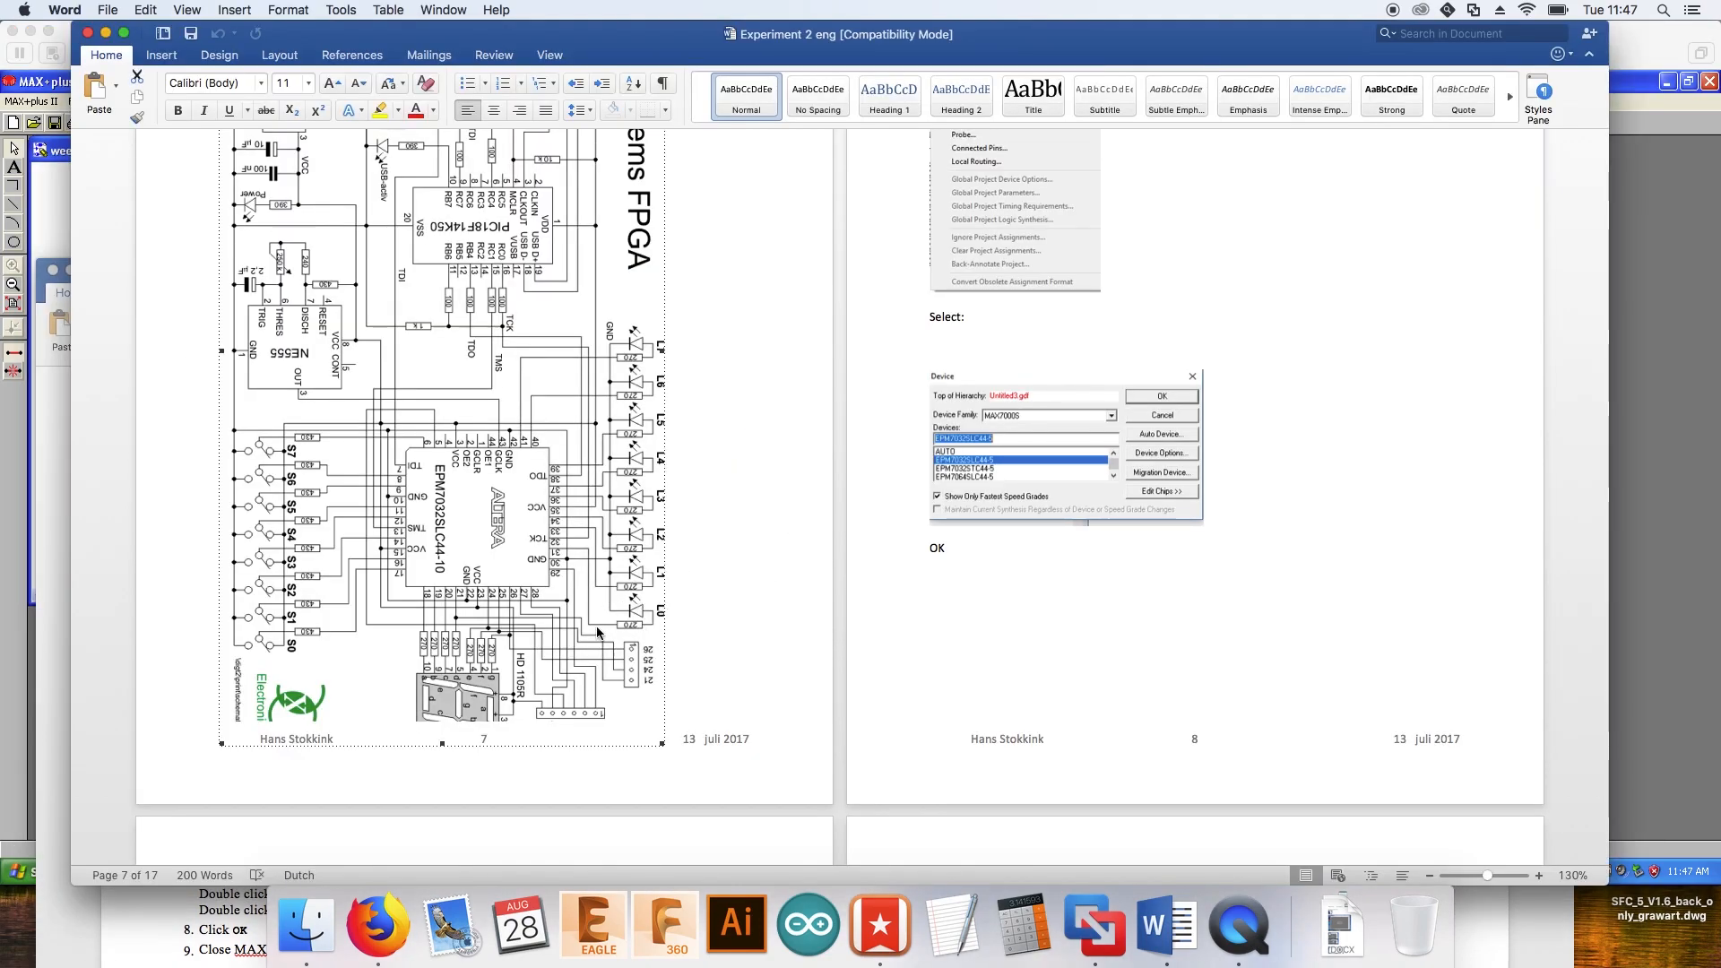
key(super+Tab)
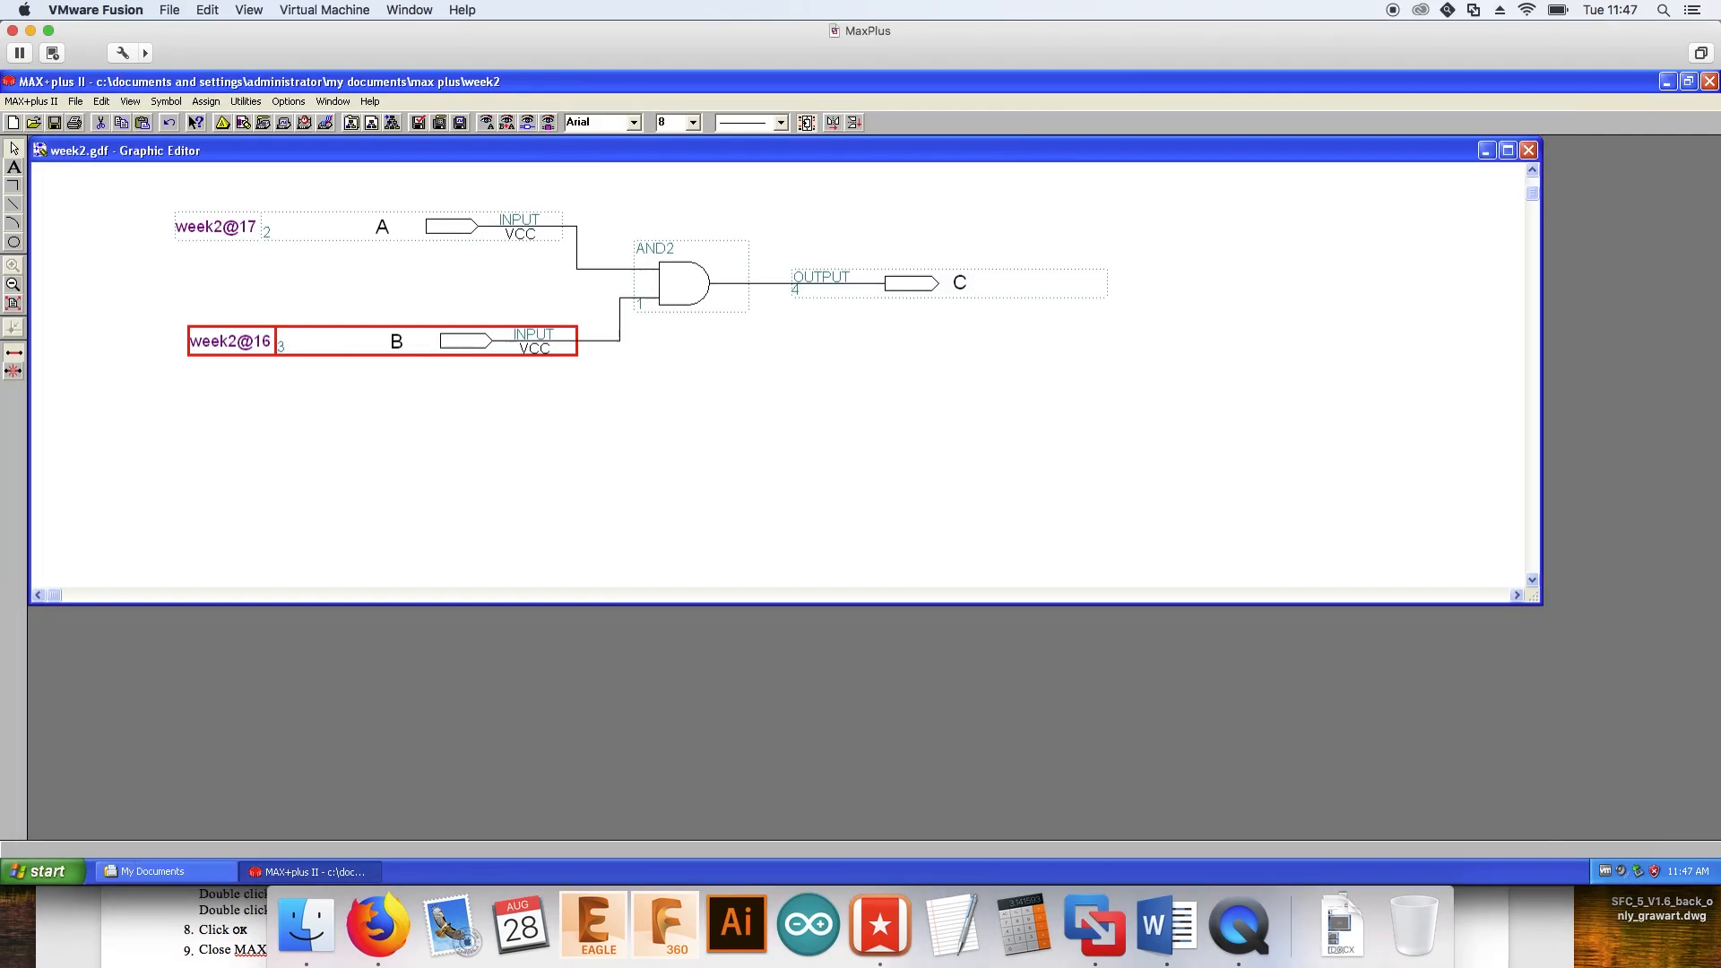
right_click(919, 278)
mouse_move(1018, 420)
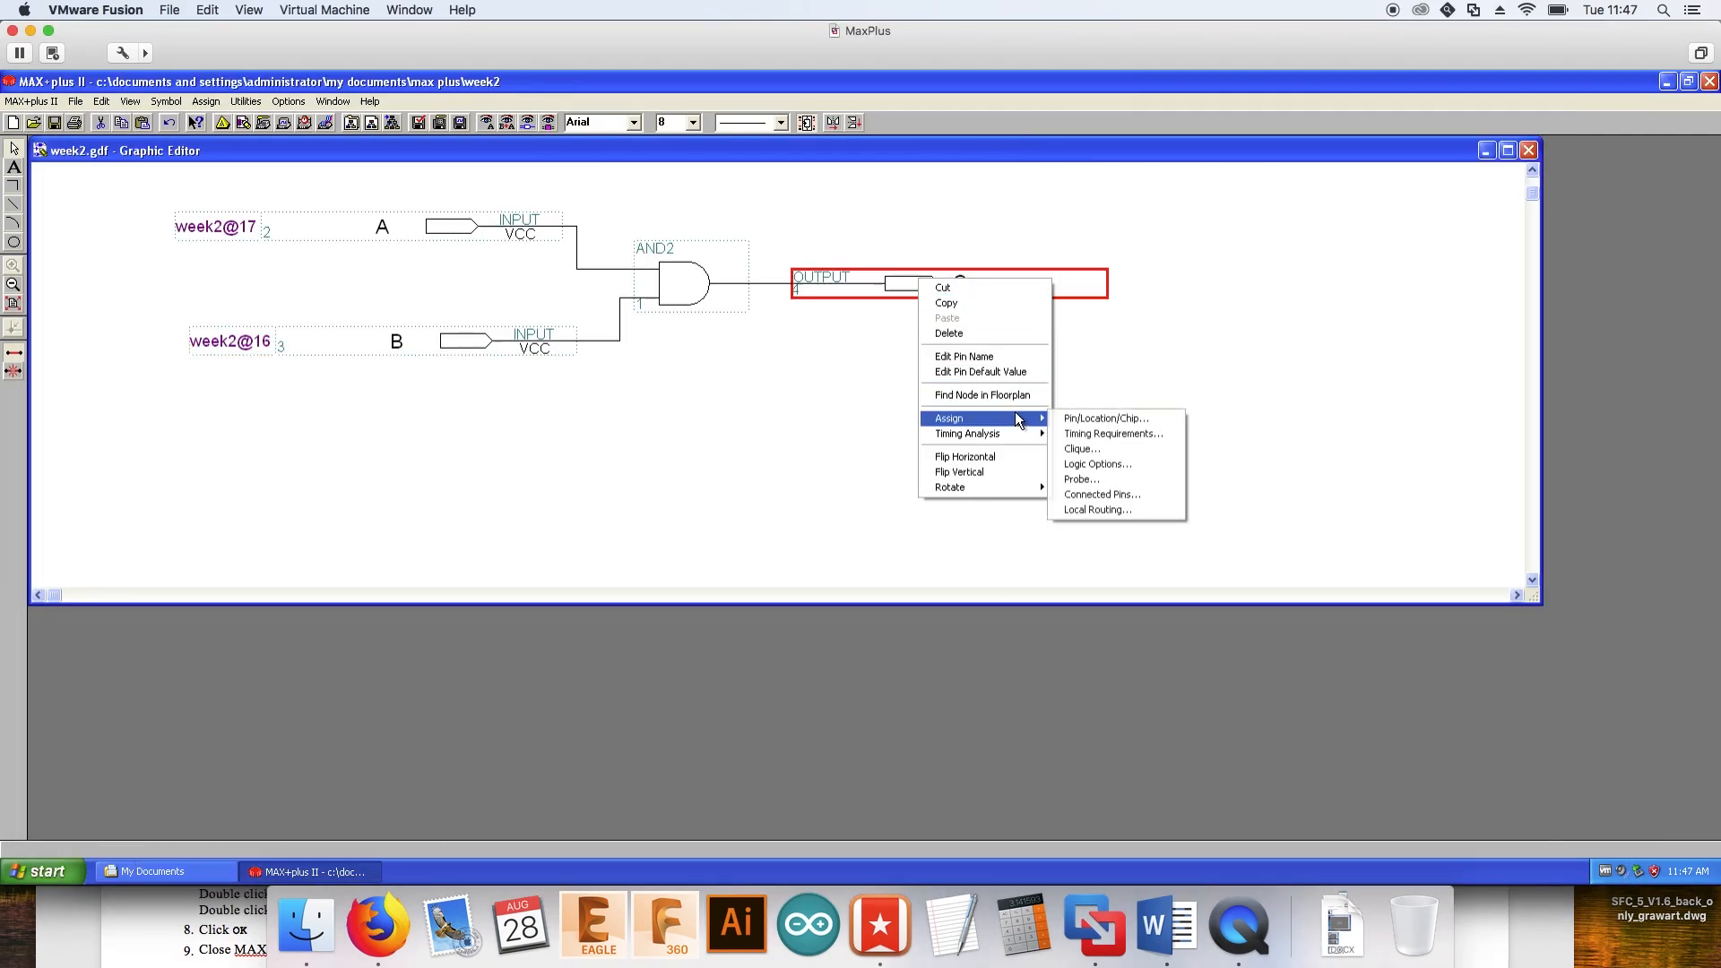
click(1063, 418)
click(707, 432)
click(743, 431)
text(31)
key(Return)
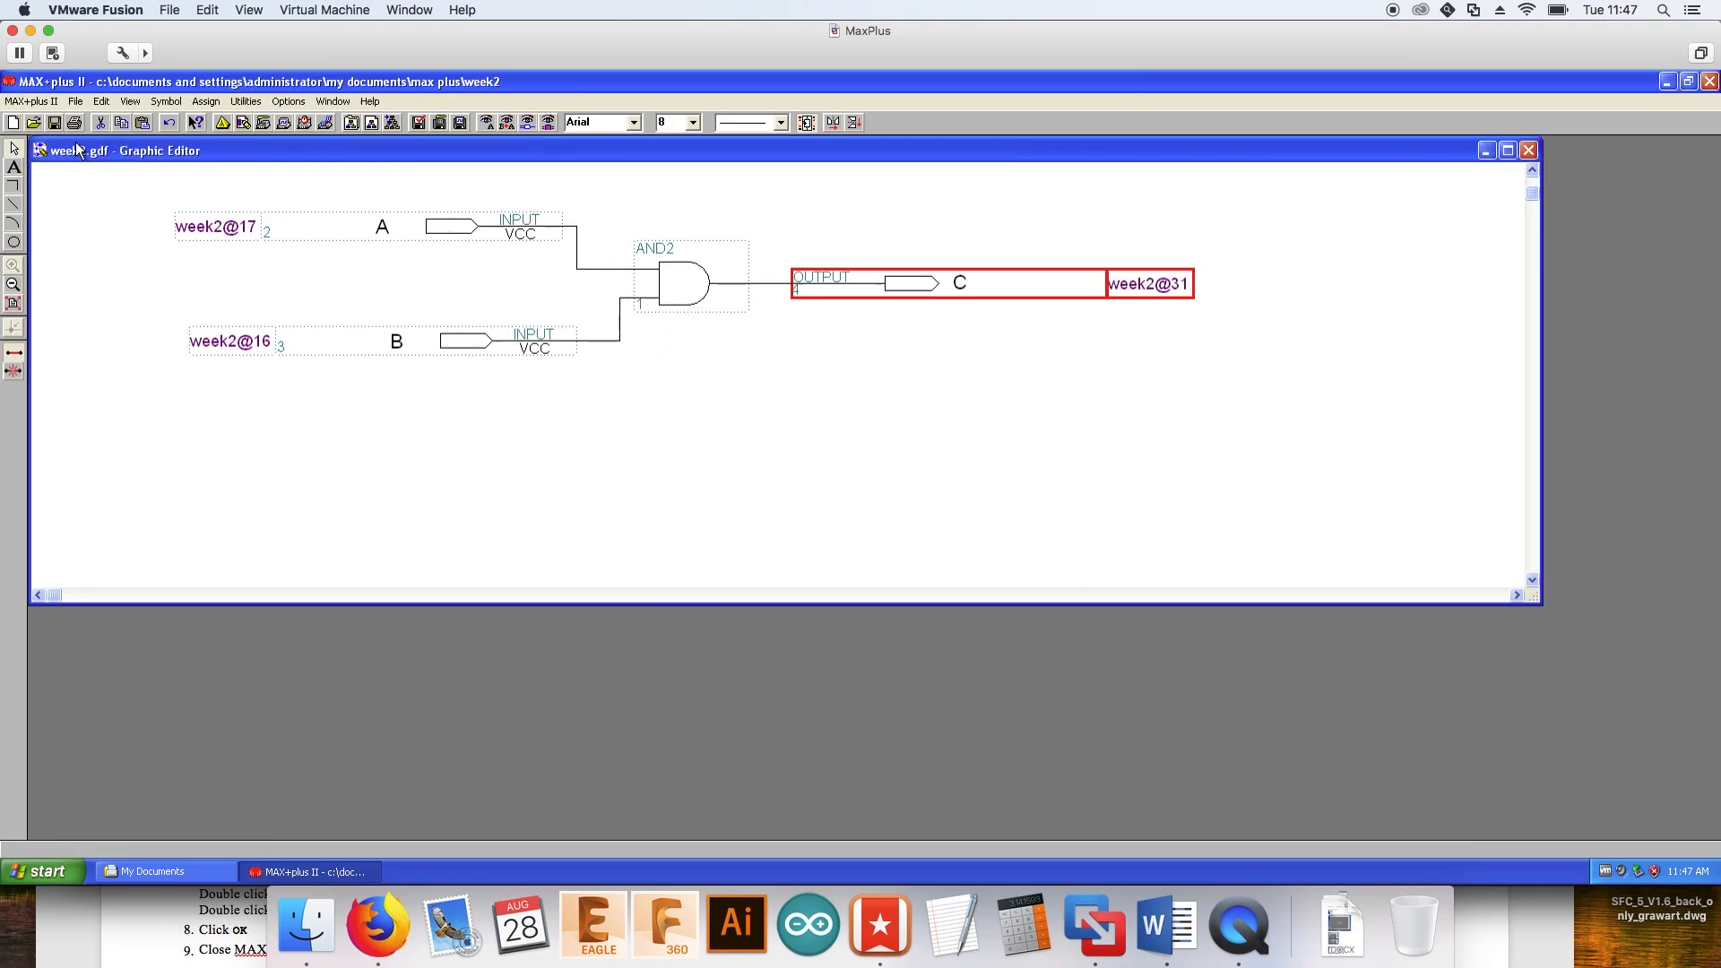
click(55, 124)
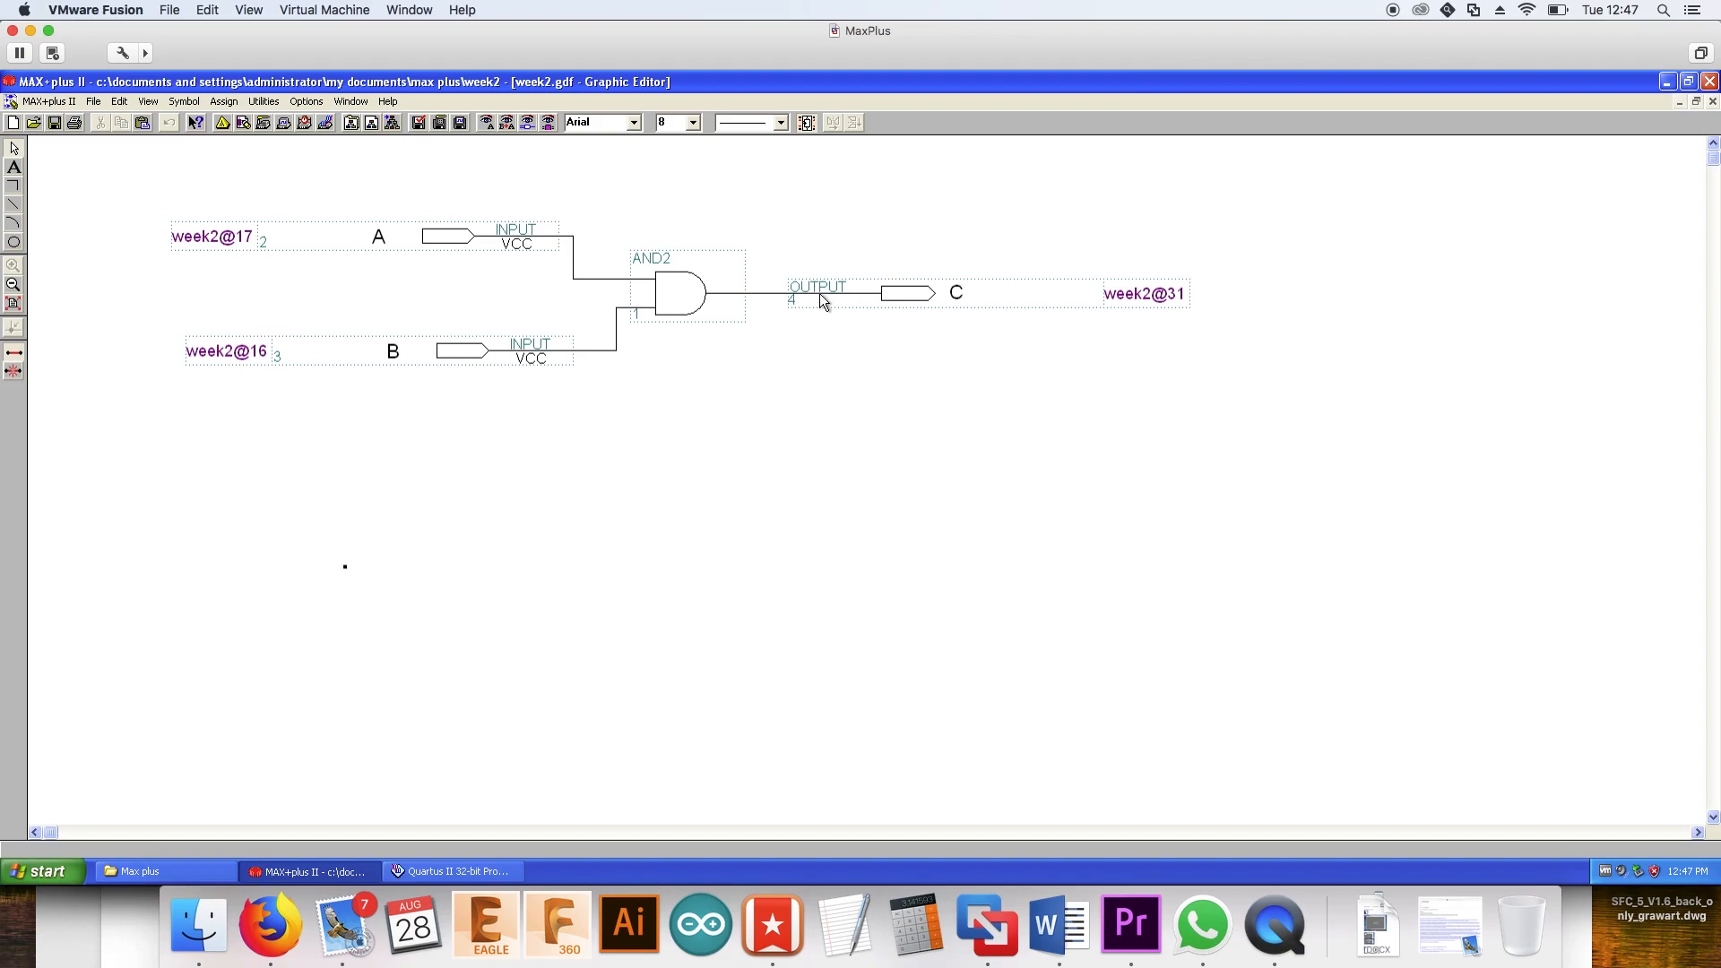
Save and compile the week2 project
click(93, 101)
mouse_move(118, 101)
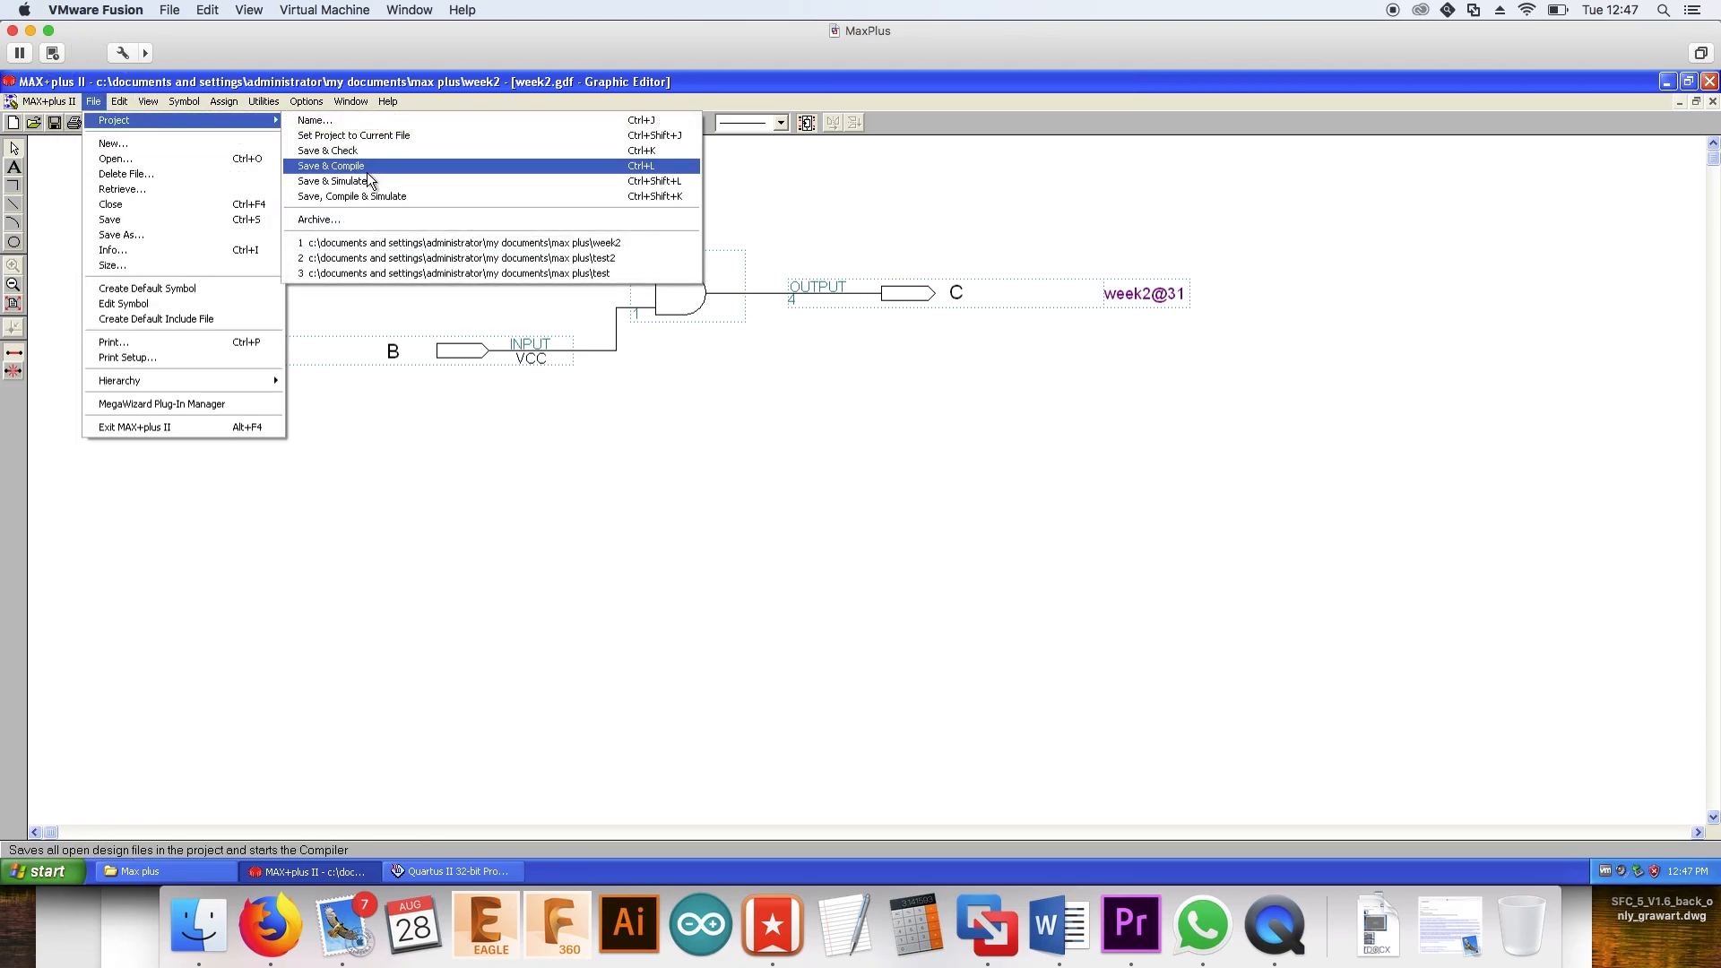
click(369, 168)
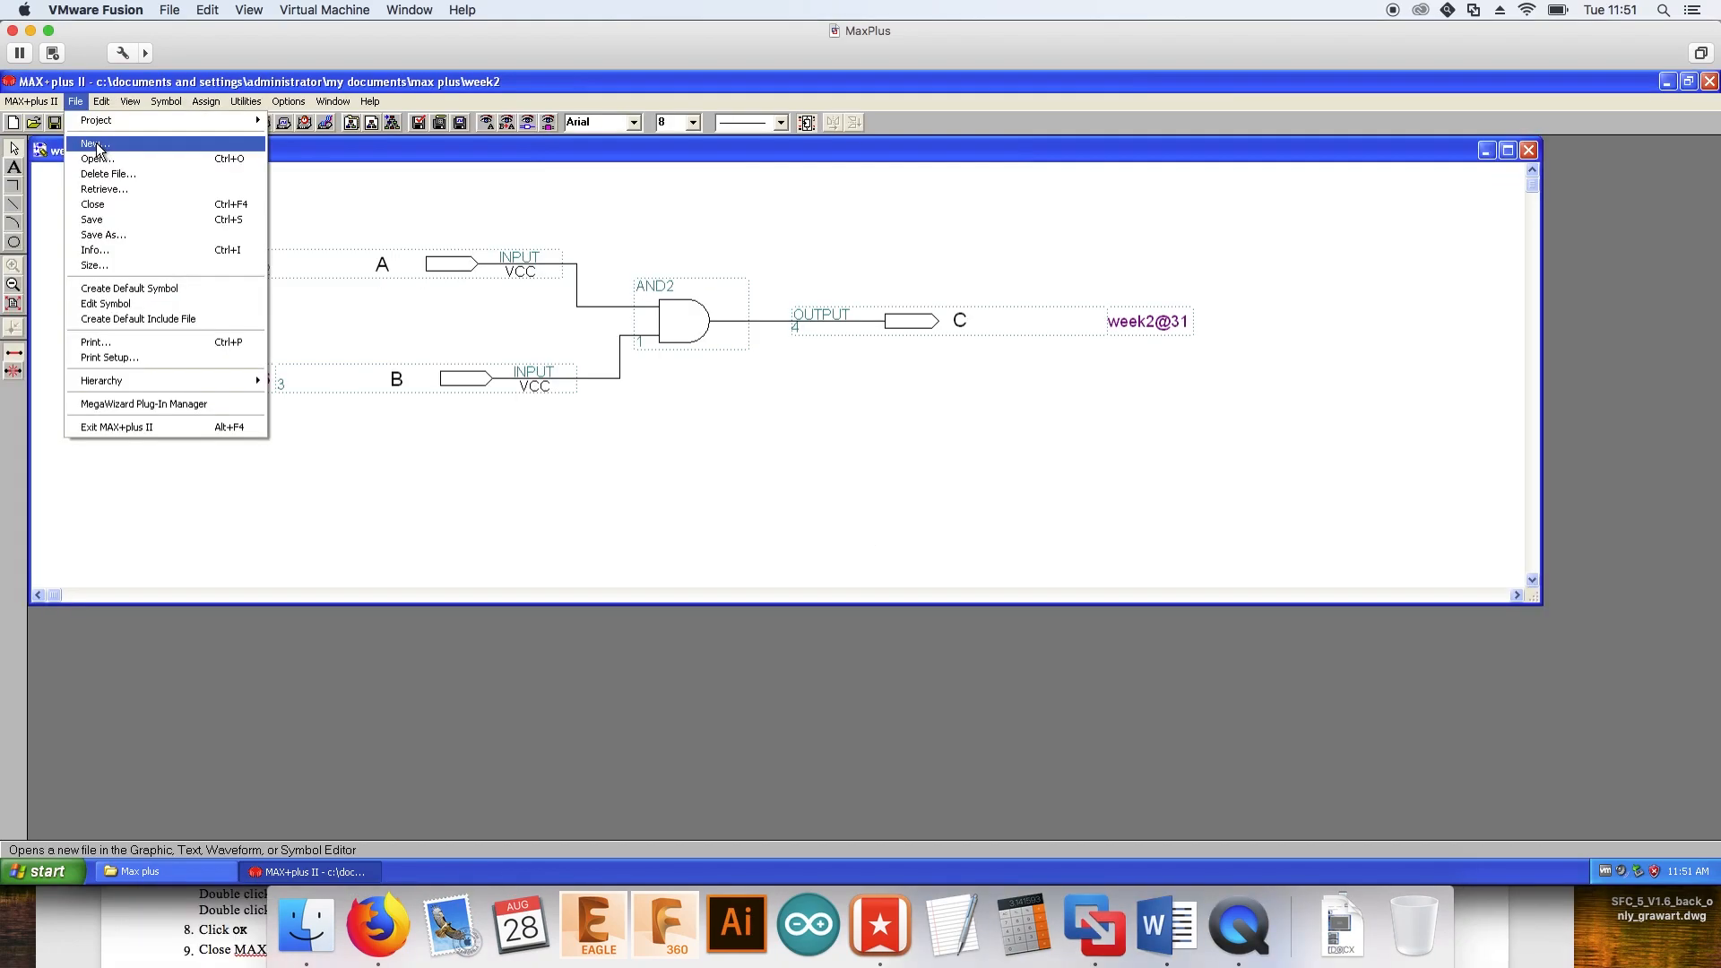
Create a new Waveform Editor file of type .scf and maximize its window
key(Return)
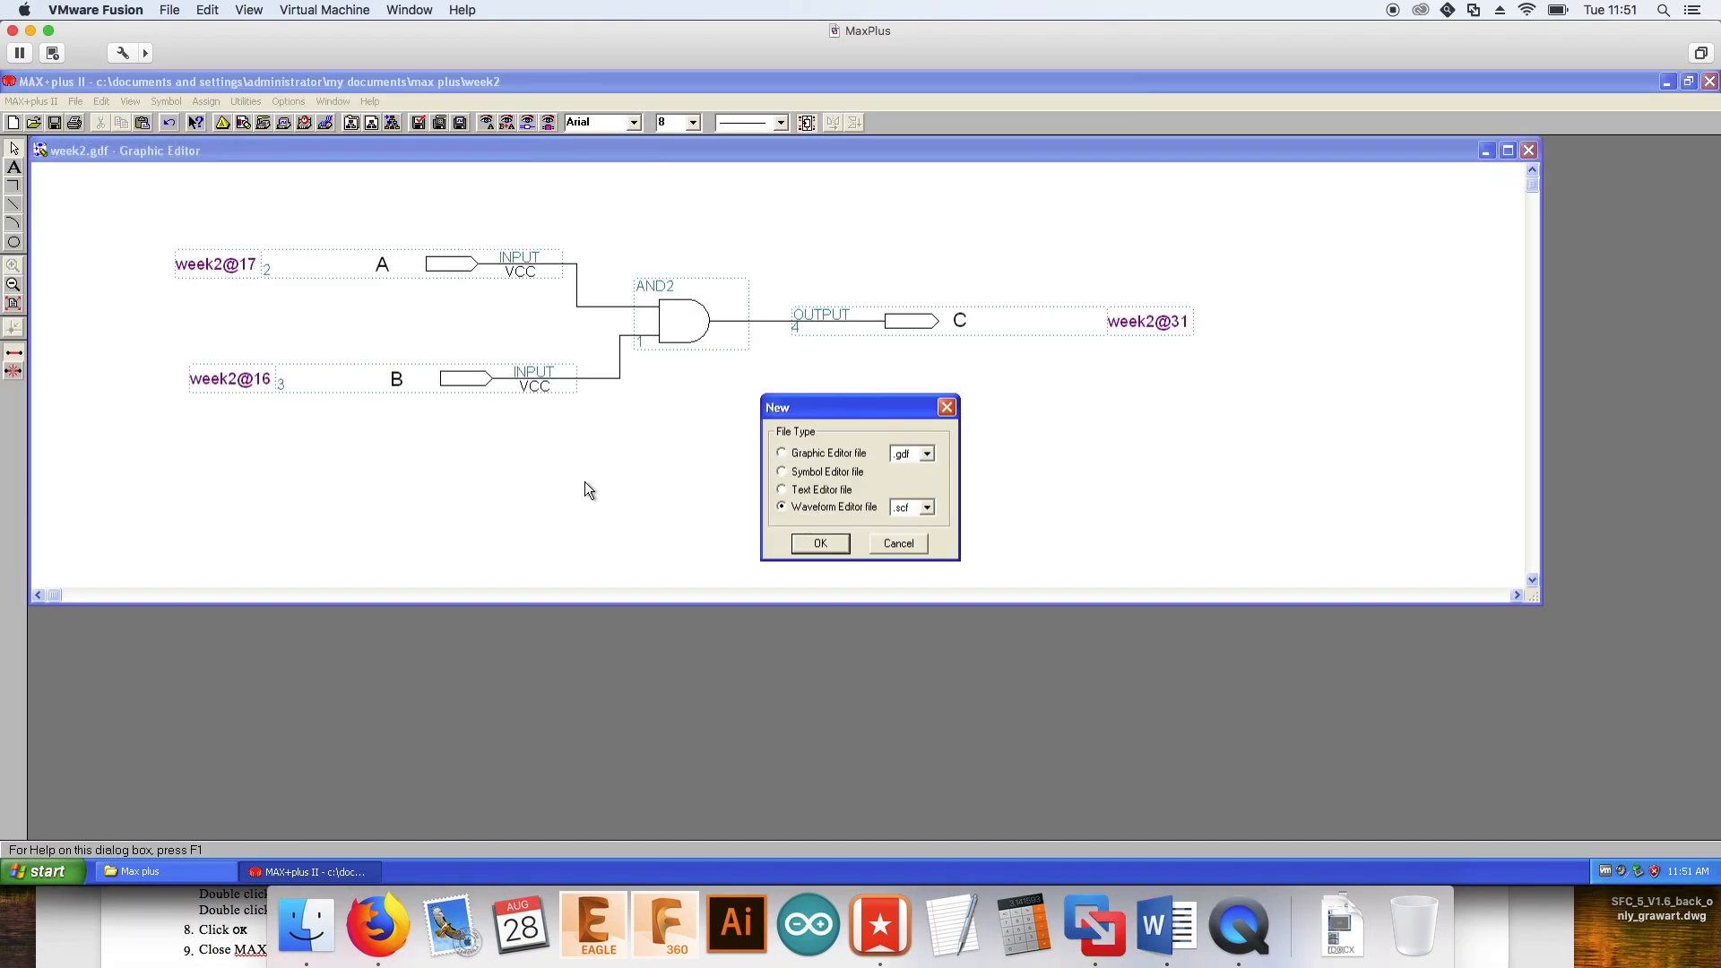
click(838, 544)
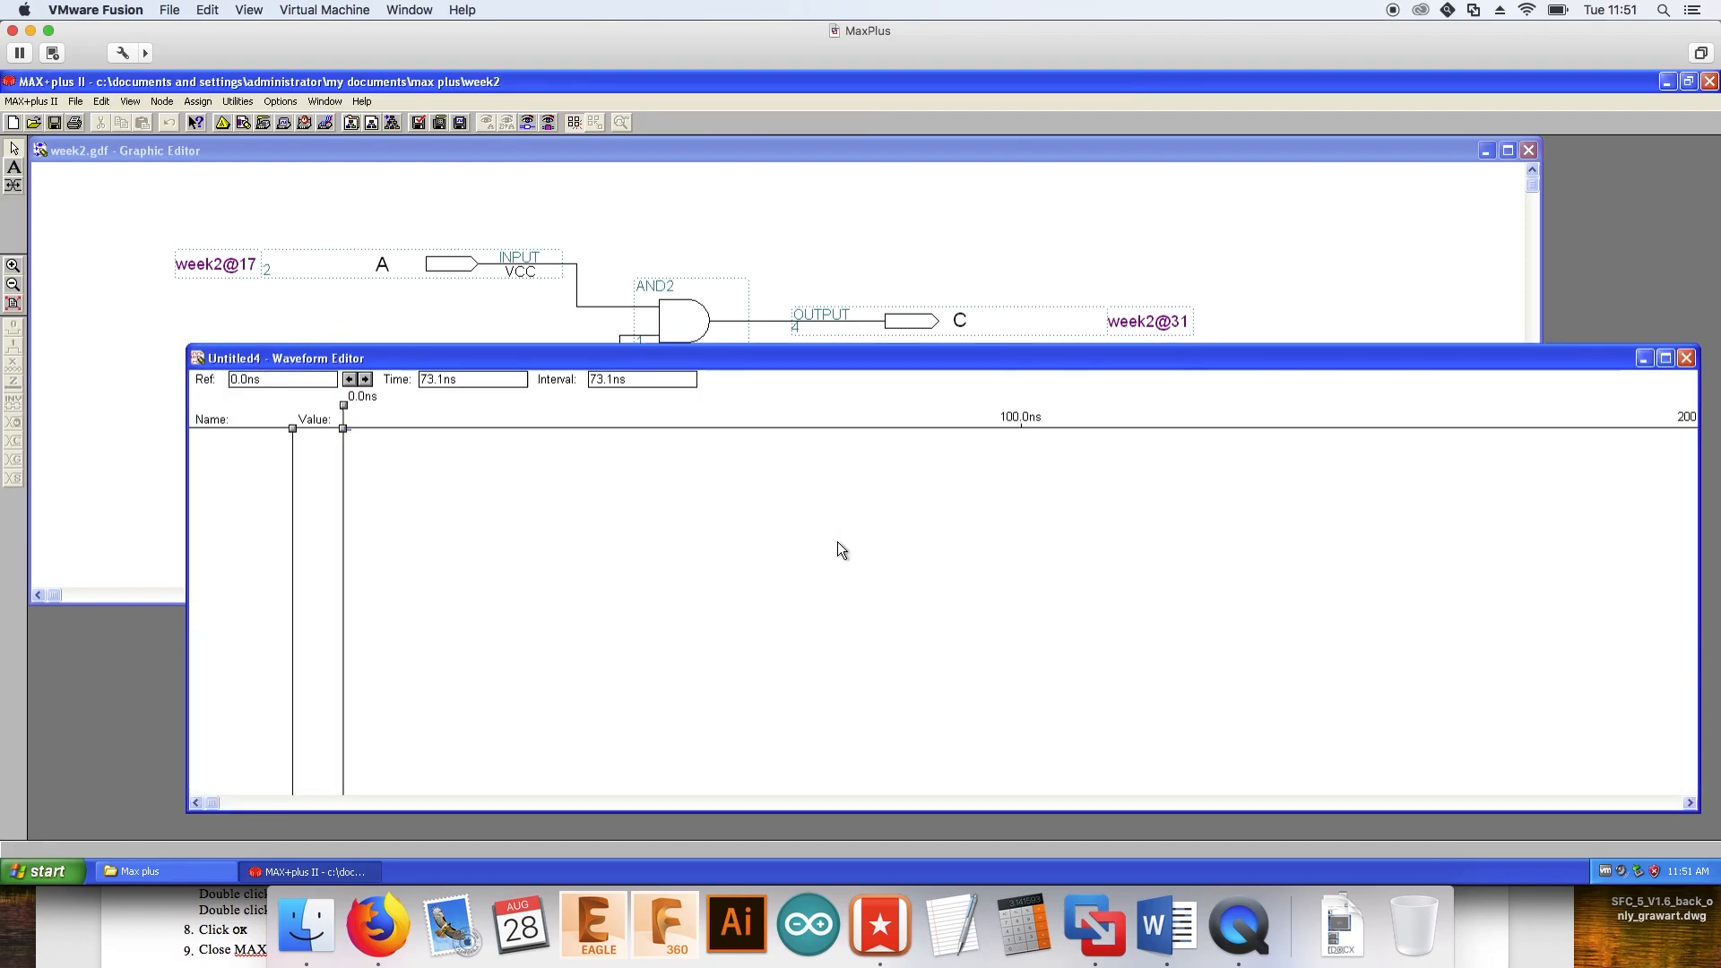
double_click(394, 352)
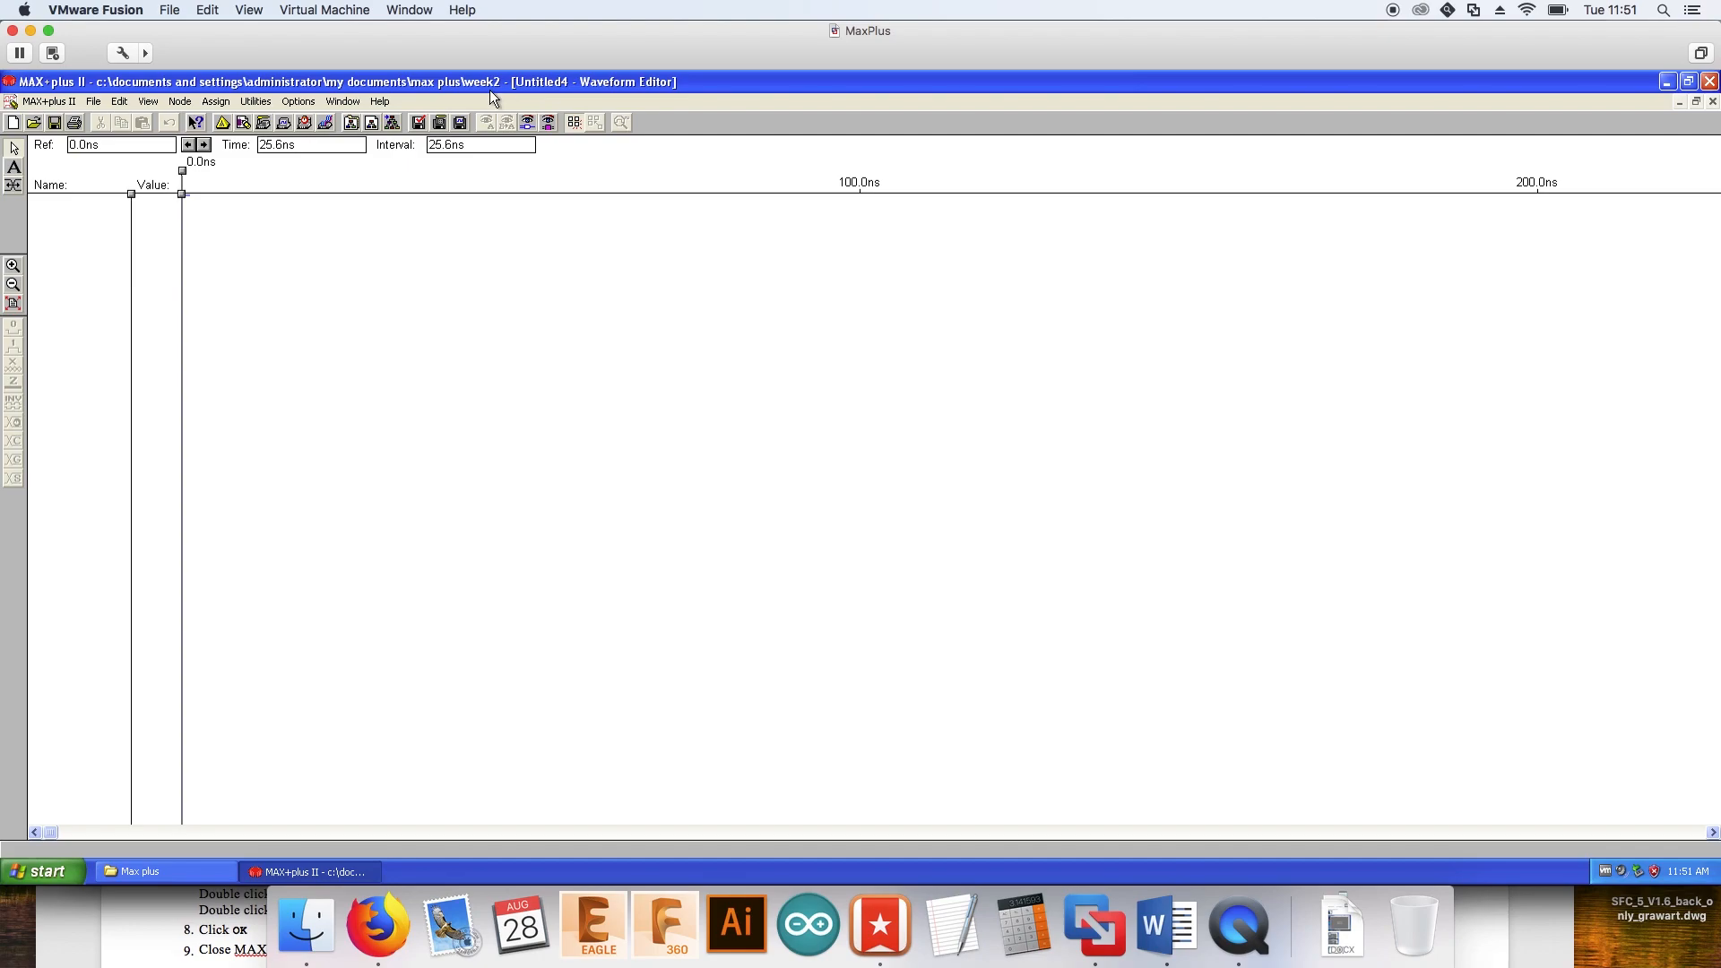
Save the waveform file as week2.scf in the max plus folder, overwriting the existing file
click(101, 101)
click(119, 235)
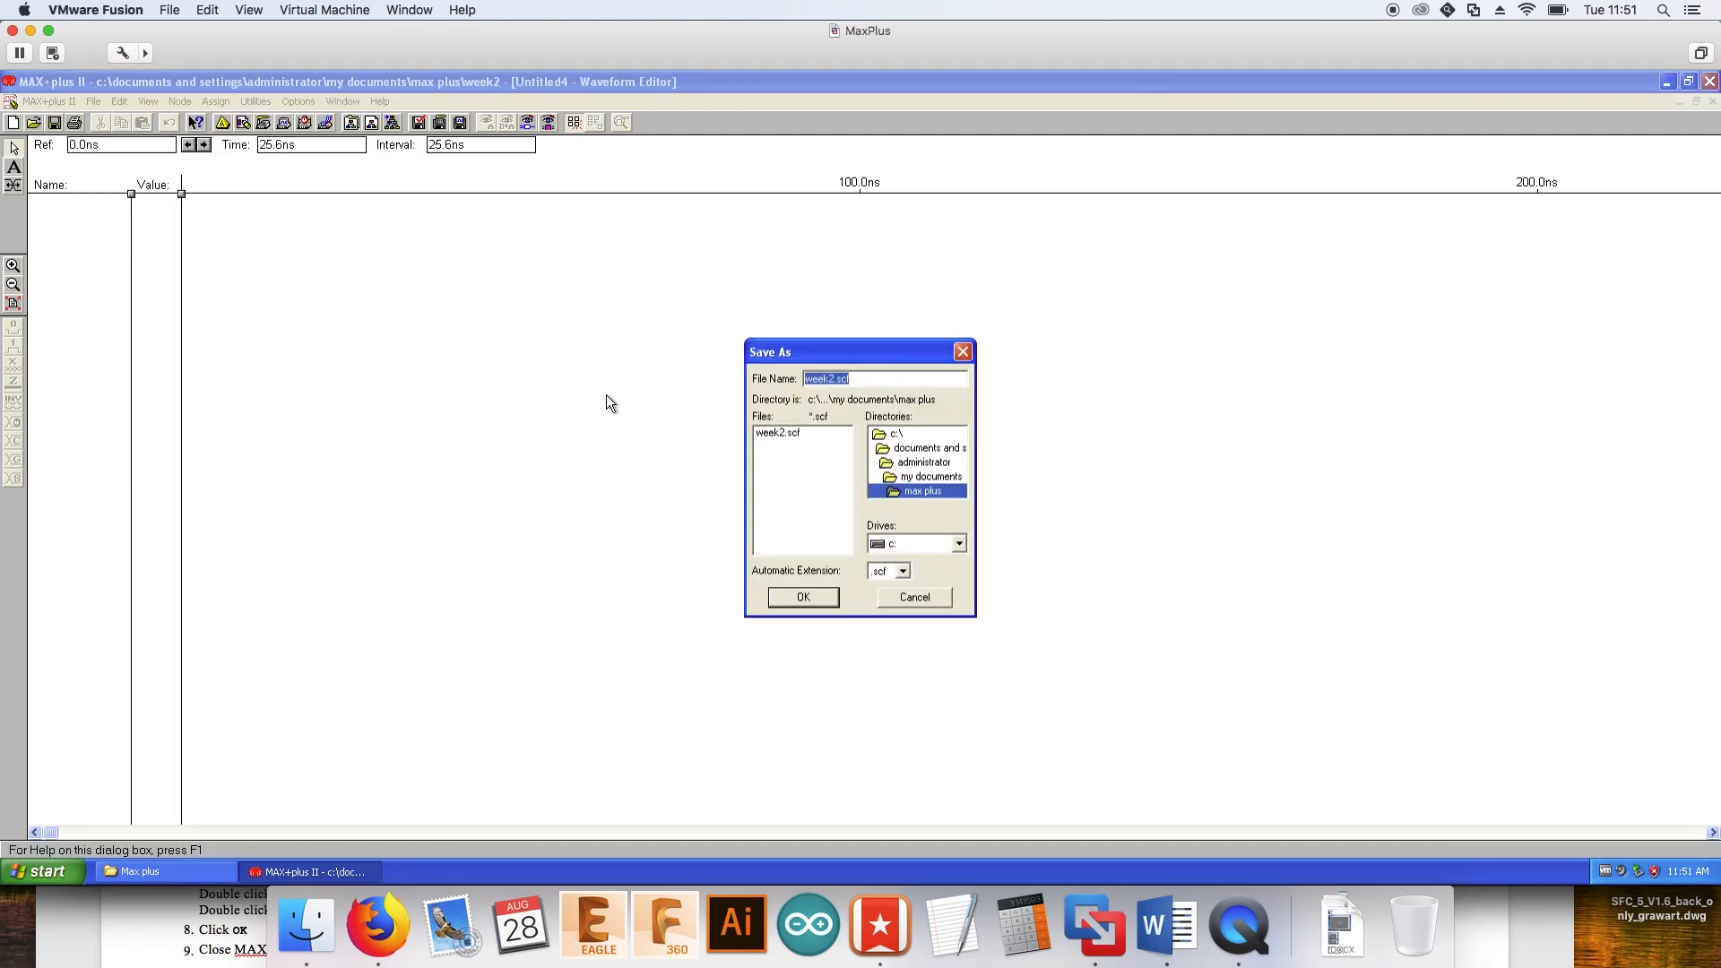
click(778, 433)
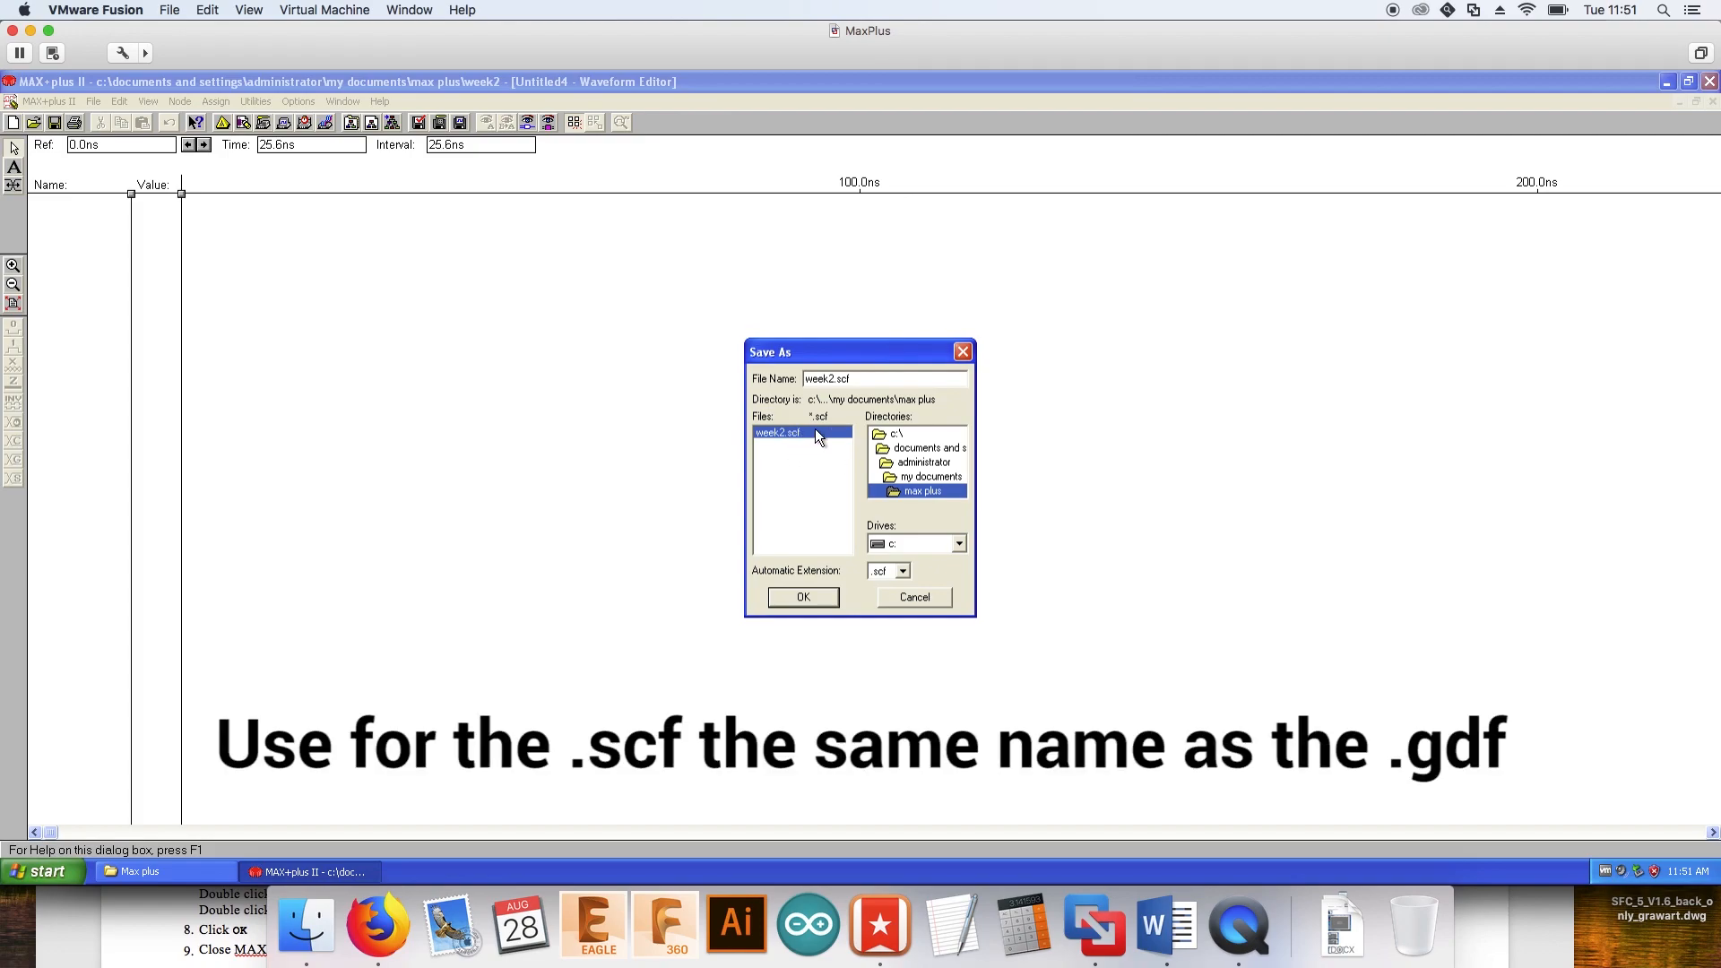
click(814, 601)
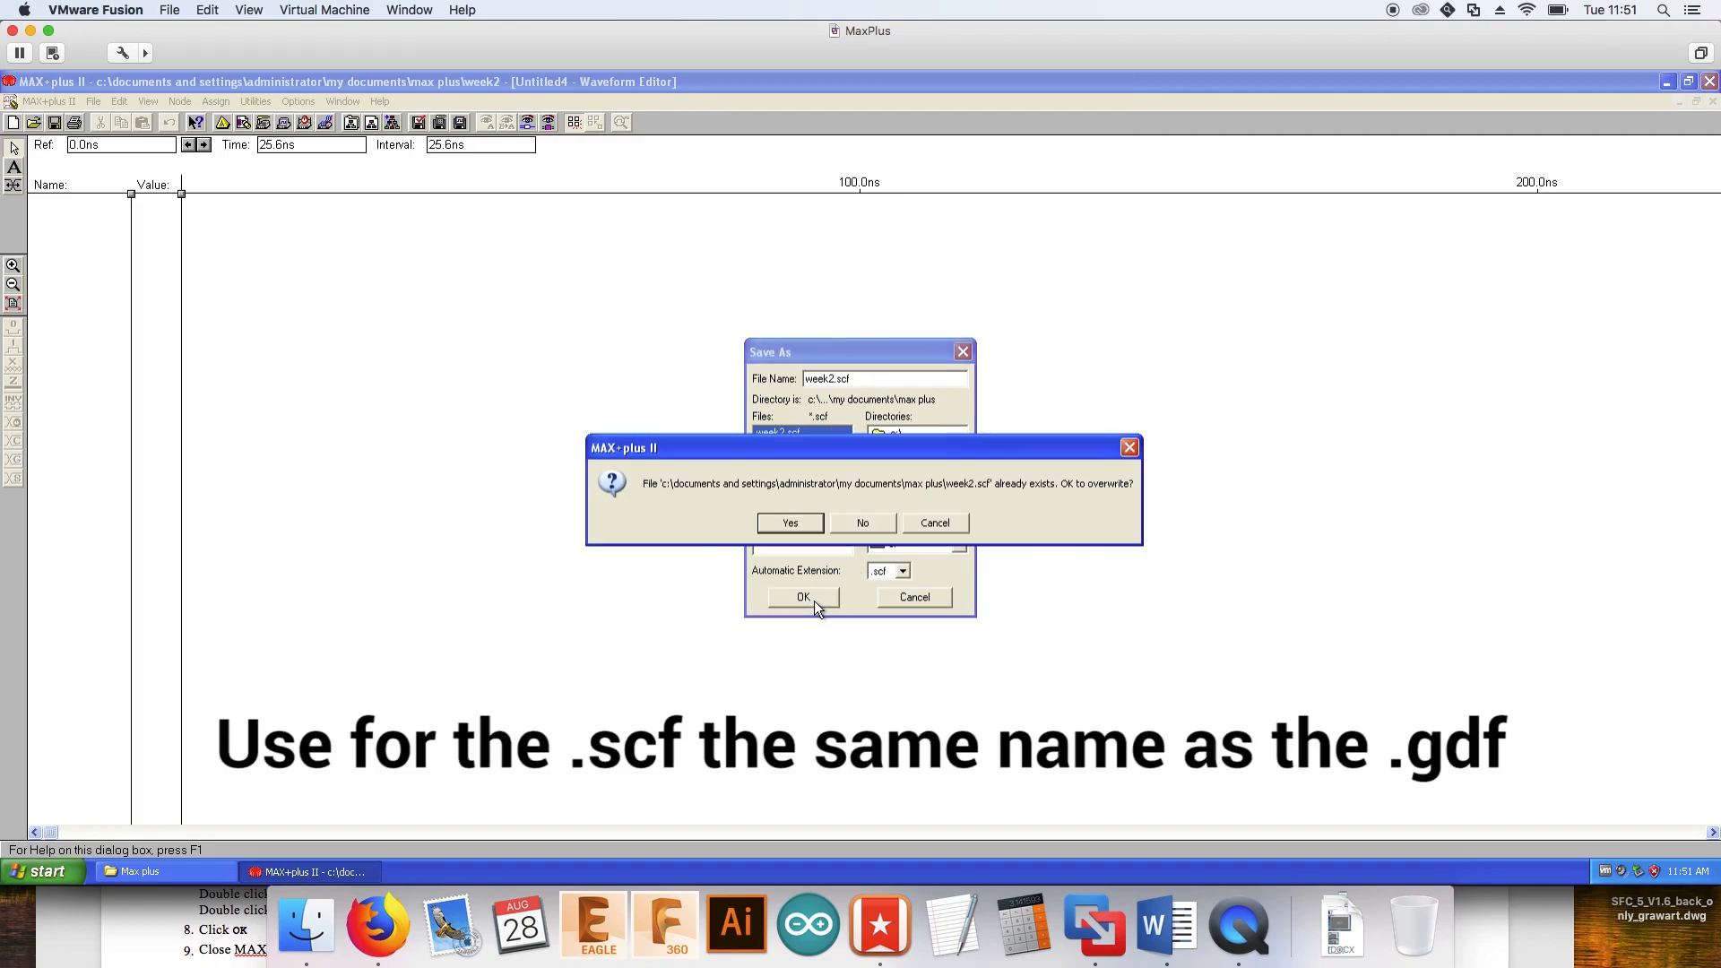
click(790, 523)
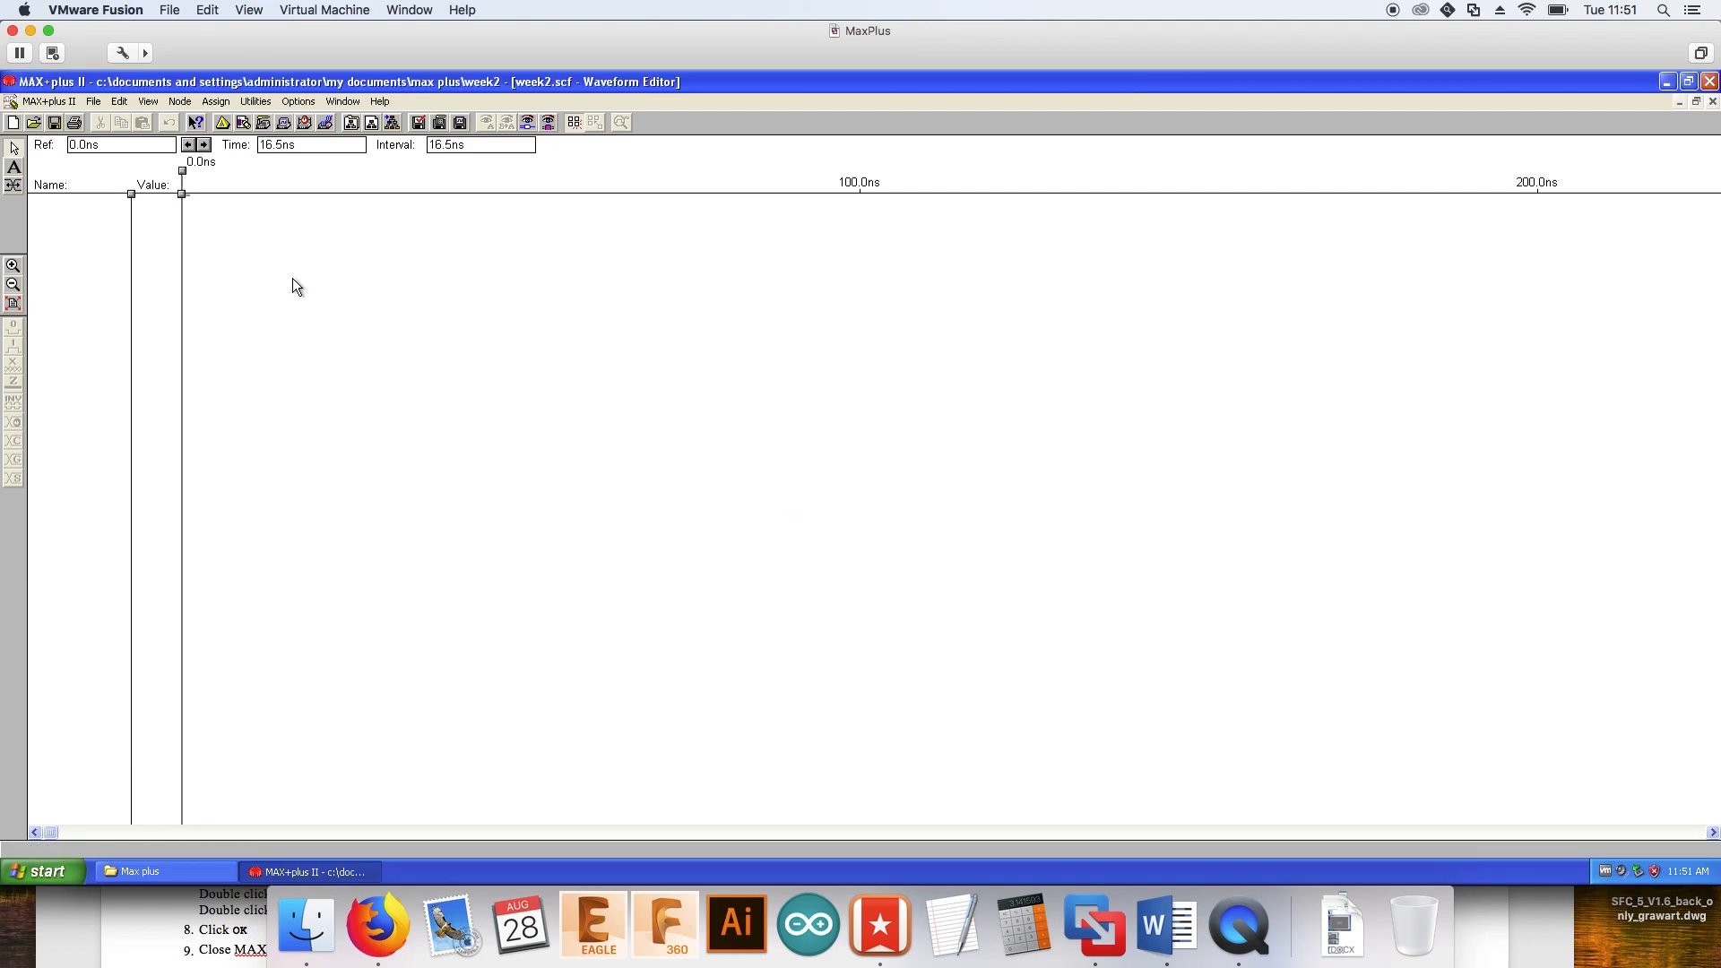
Insert two input nodes named A and B in the first two rows of the waveform file
right_click(91, 233)
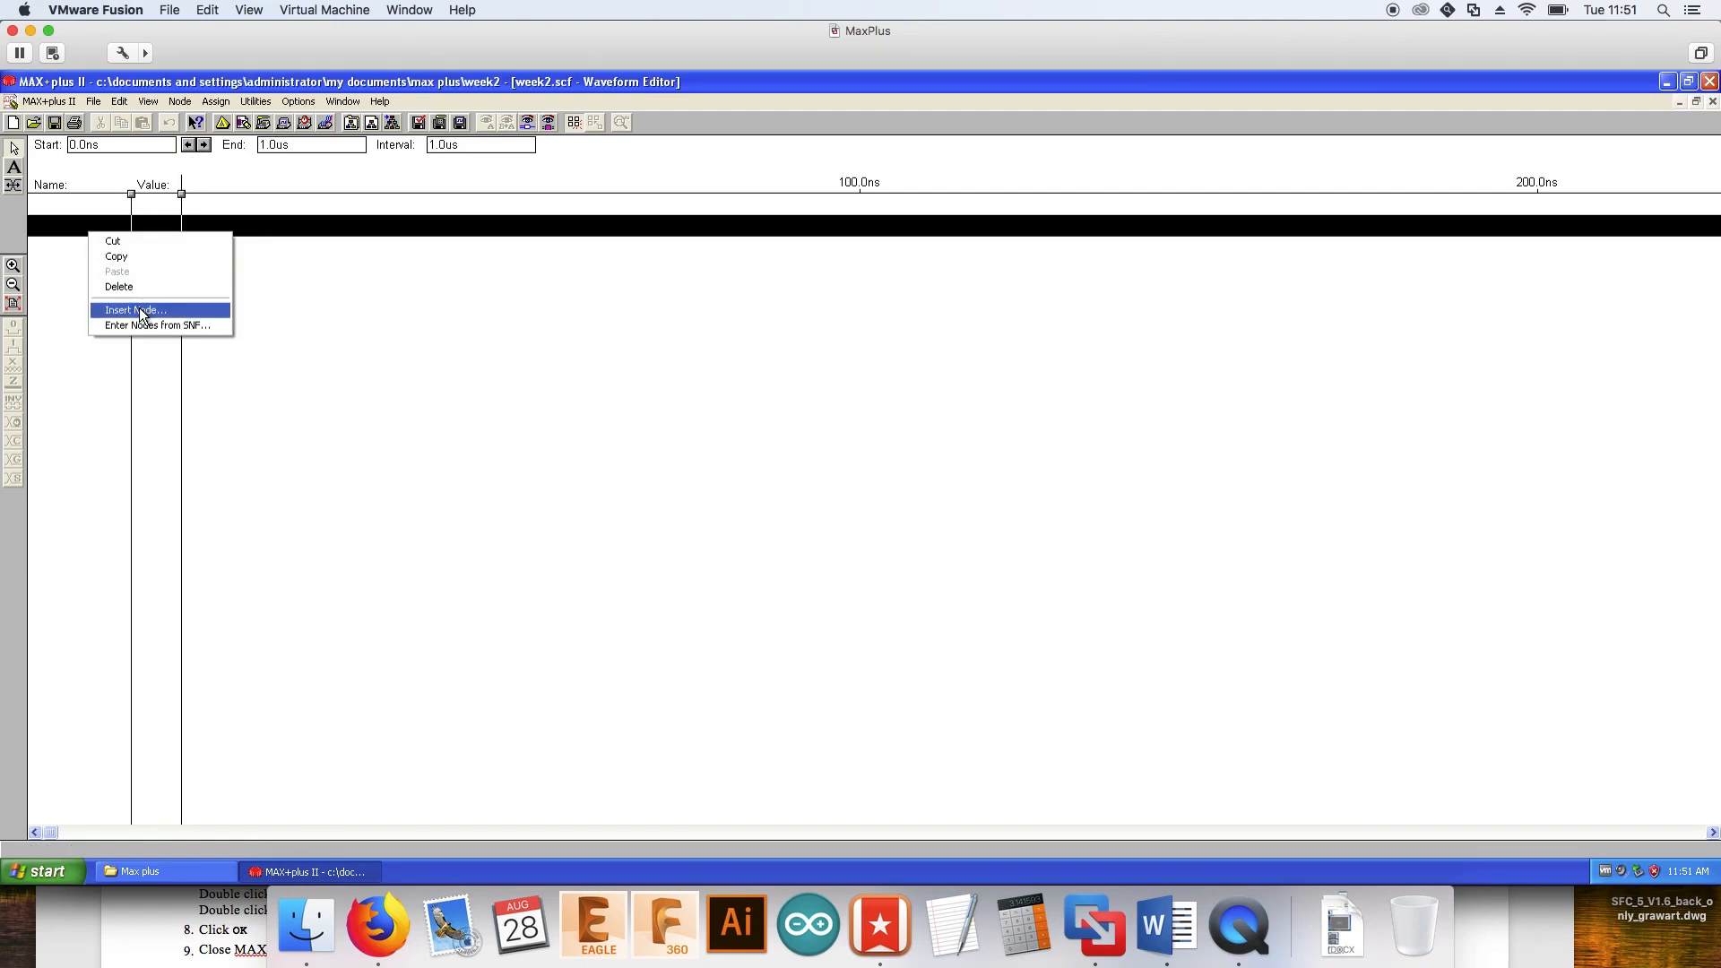
click(138, 310)
text(A)
key(Return)
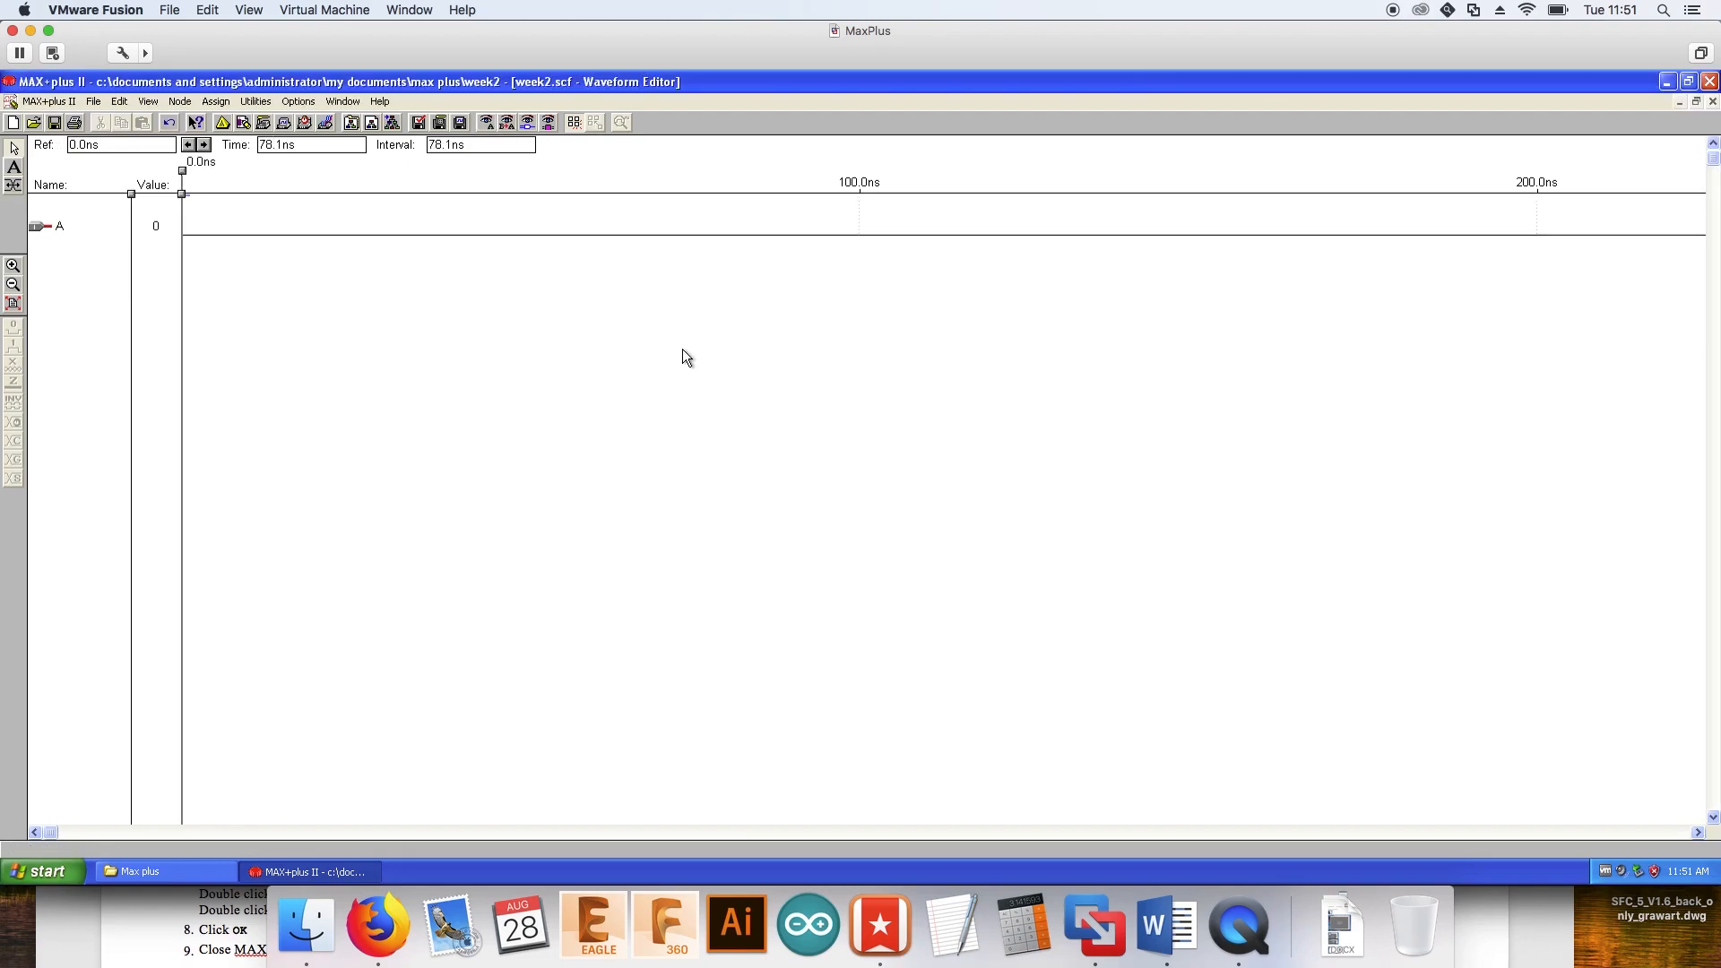
right_click(58, 261)
click(121, 336)
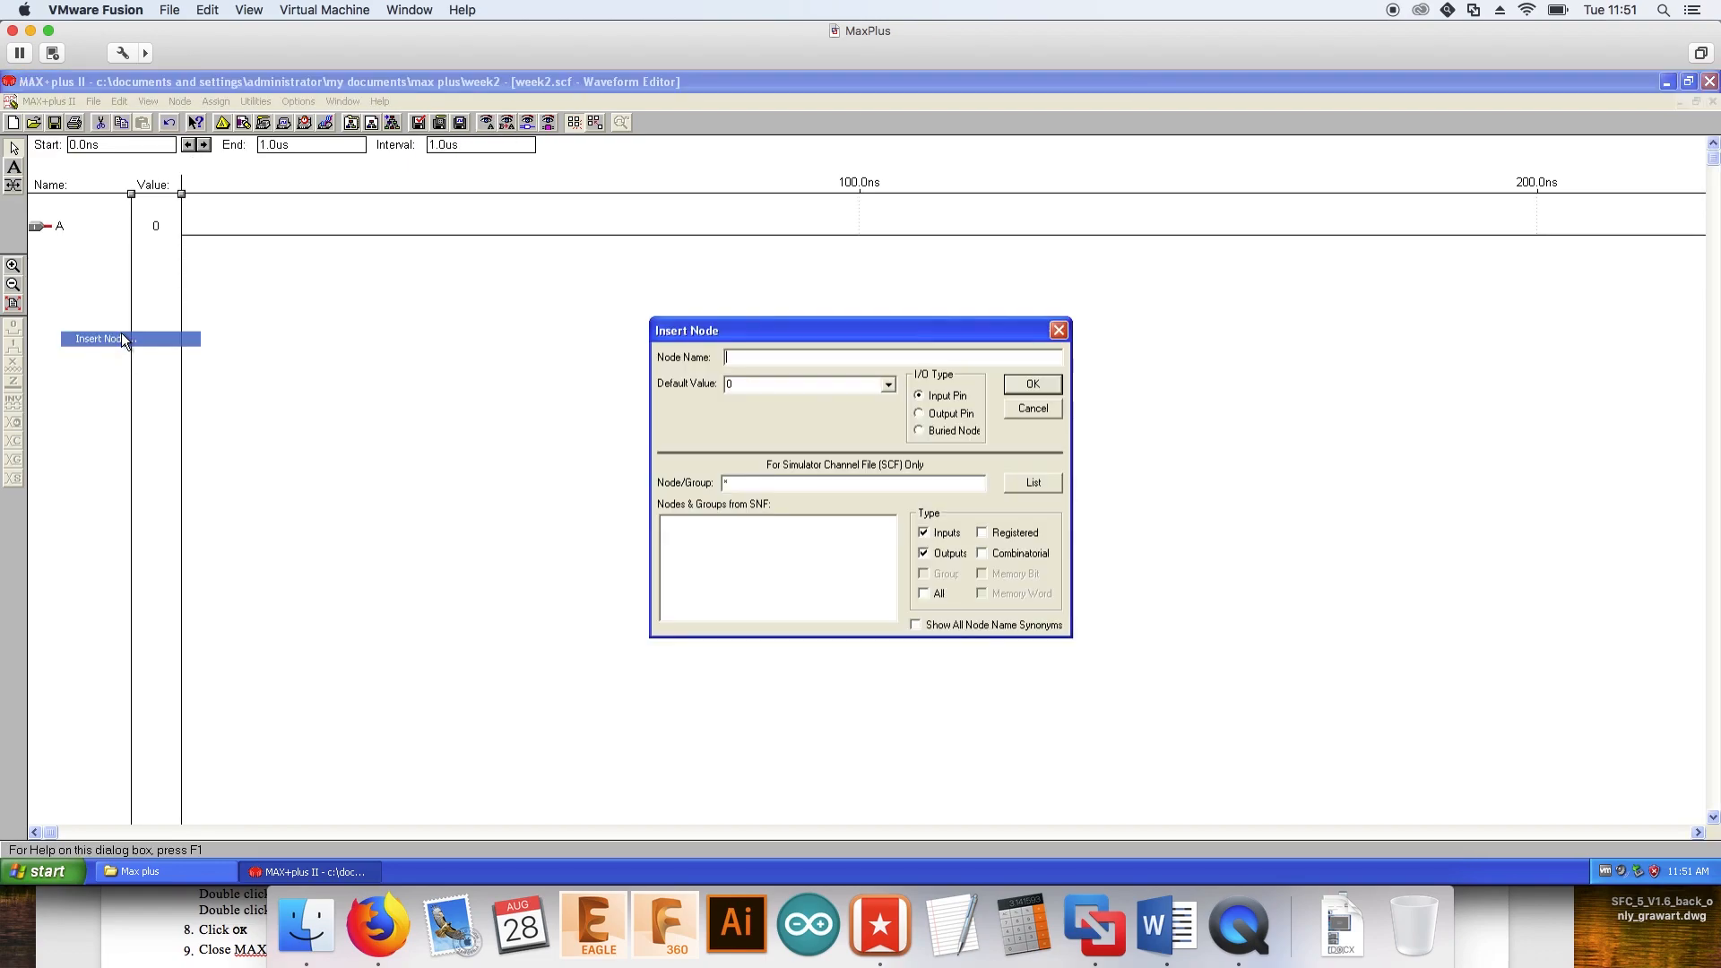
text(B)
key(Return)
Insert a node named C below B, leaving a small gap between them
click(90, 331)
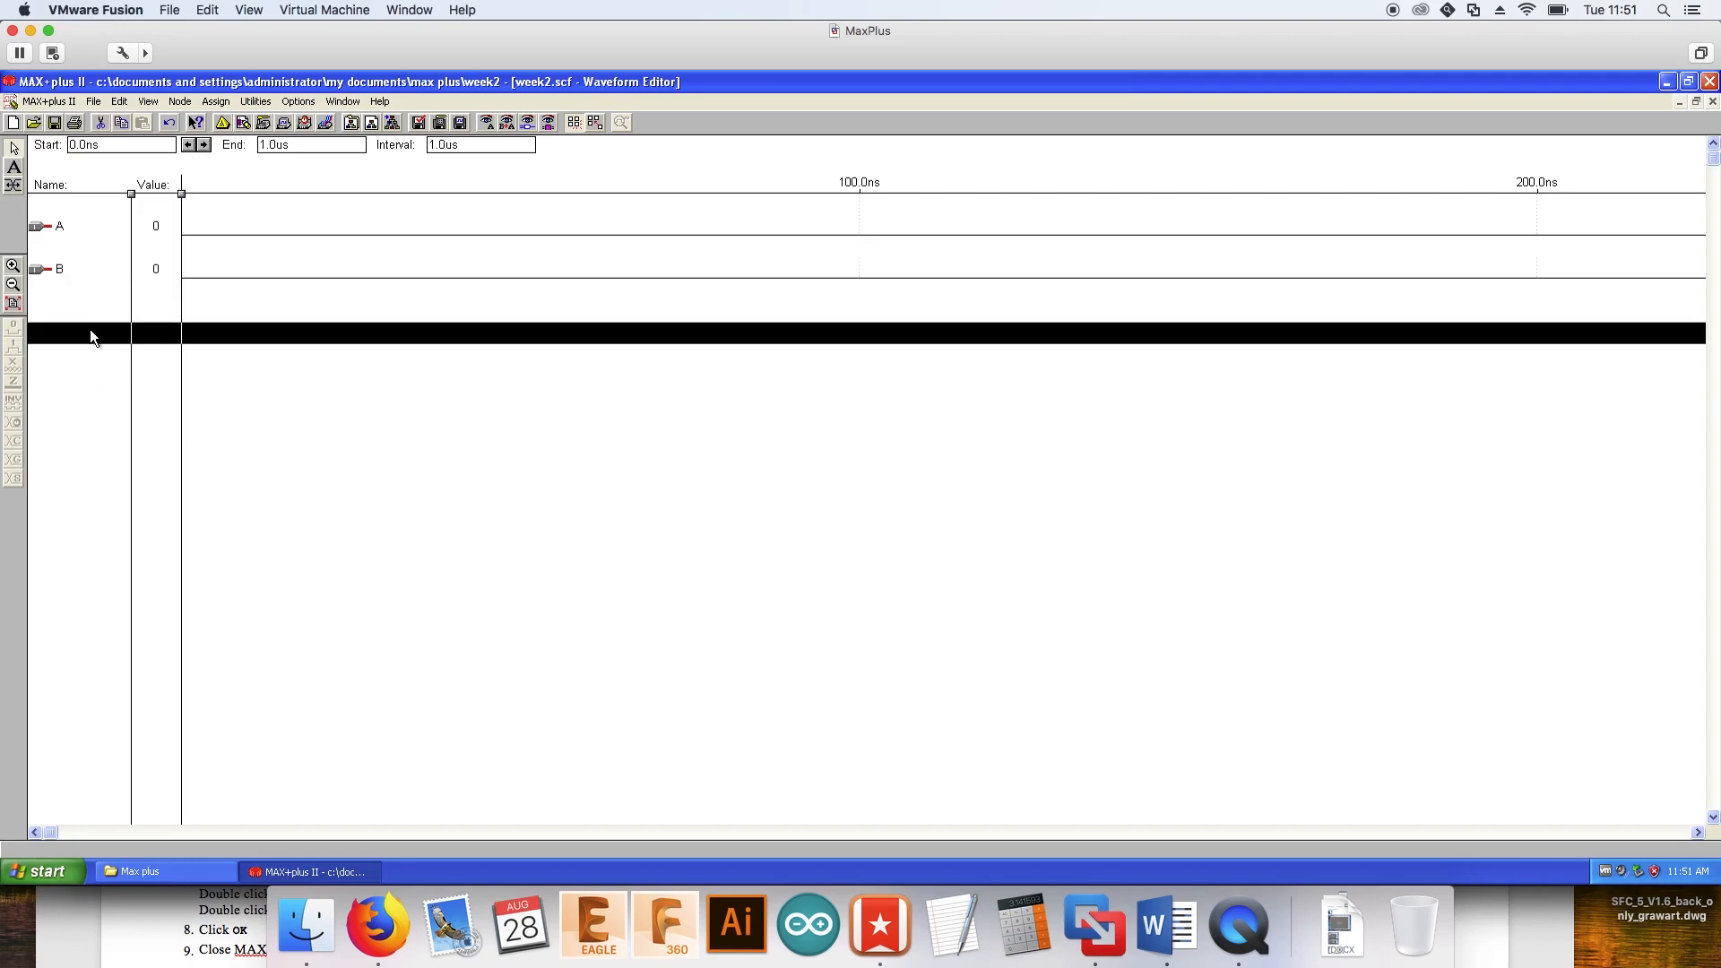
right_click(89, 331)
click(142, 407)
text(C)
key(Return)
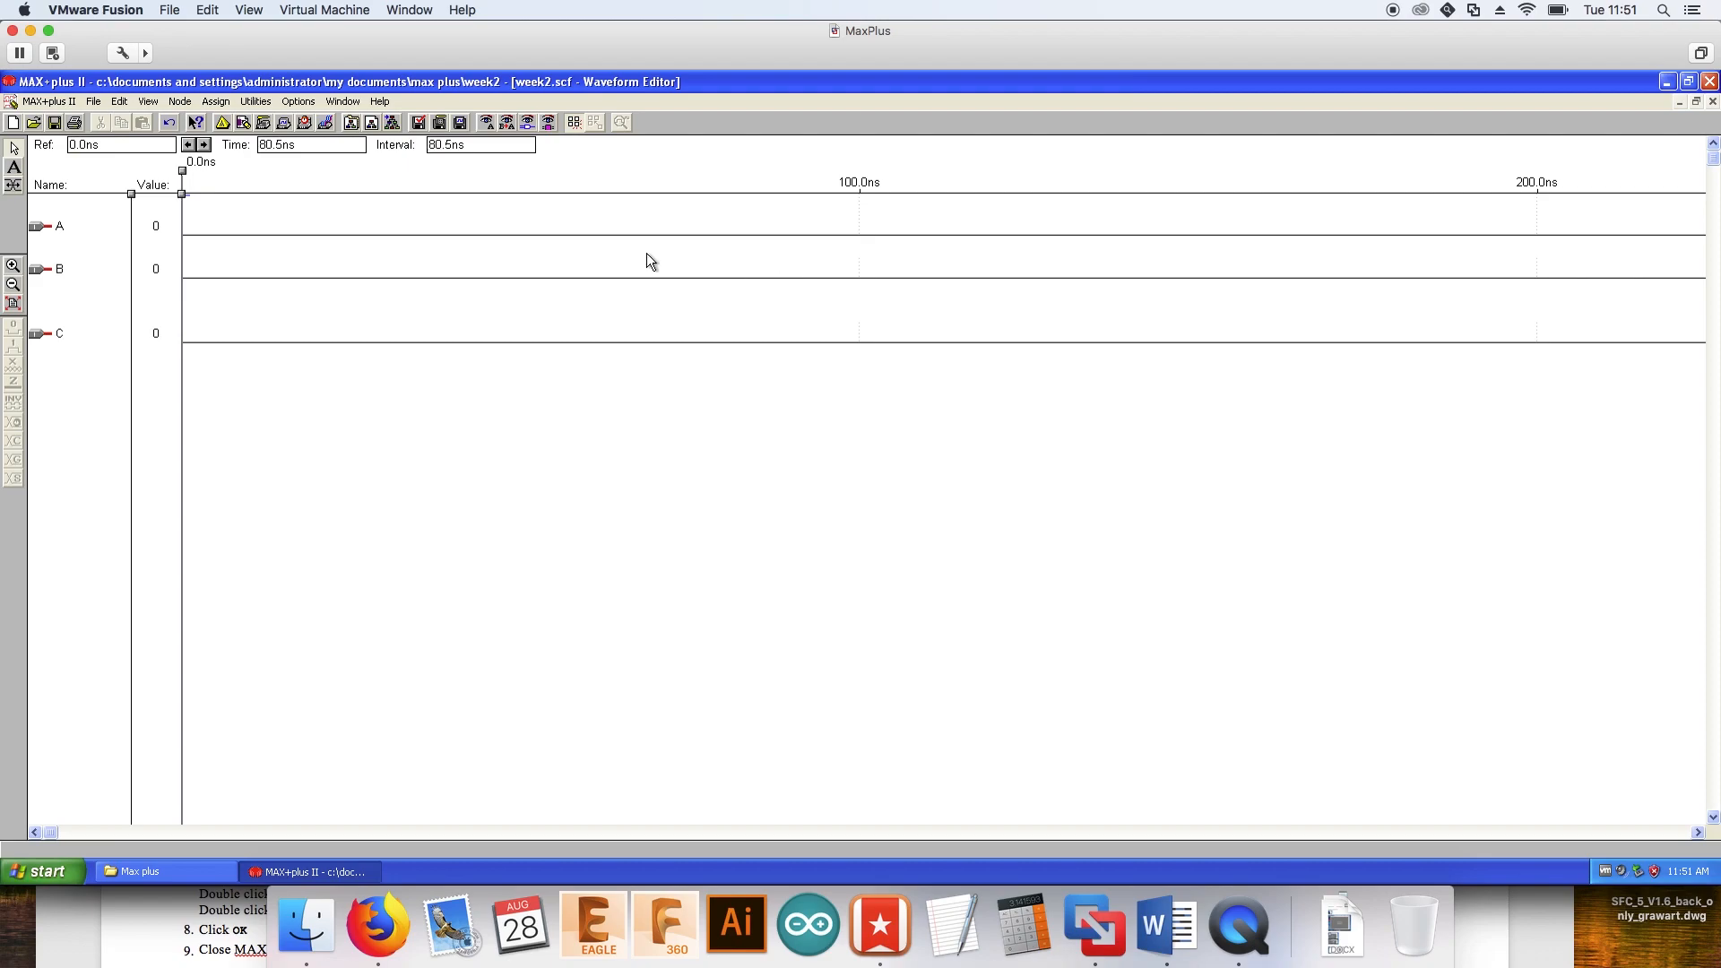
Set input A to logic level 1 from 100 ns to 300 ns
click(13, 284)
click(13, 284)
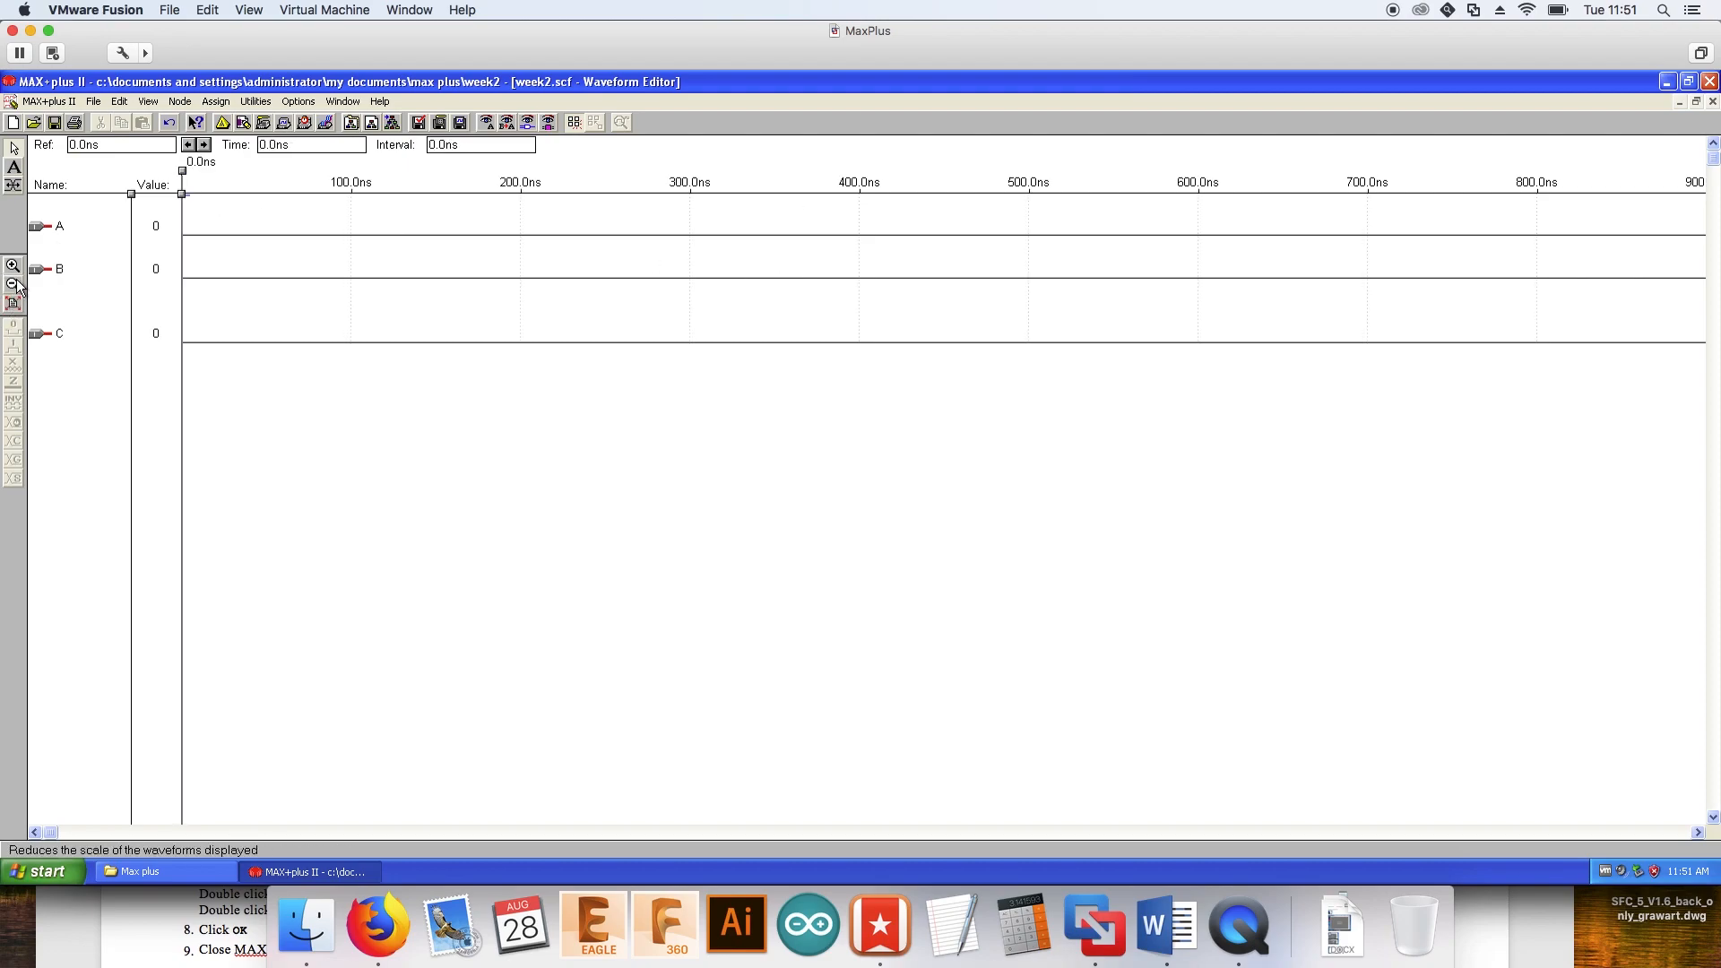
click(14, 285)
drag(343, 224, 477, 243)
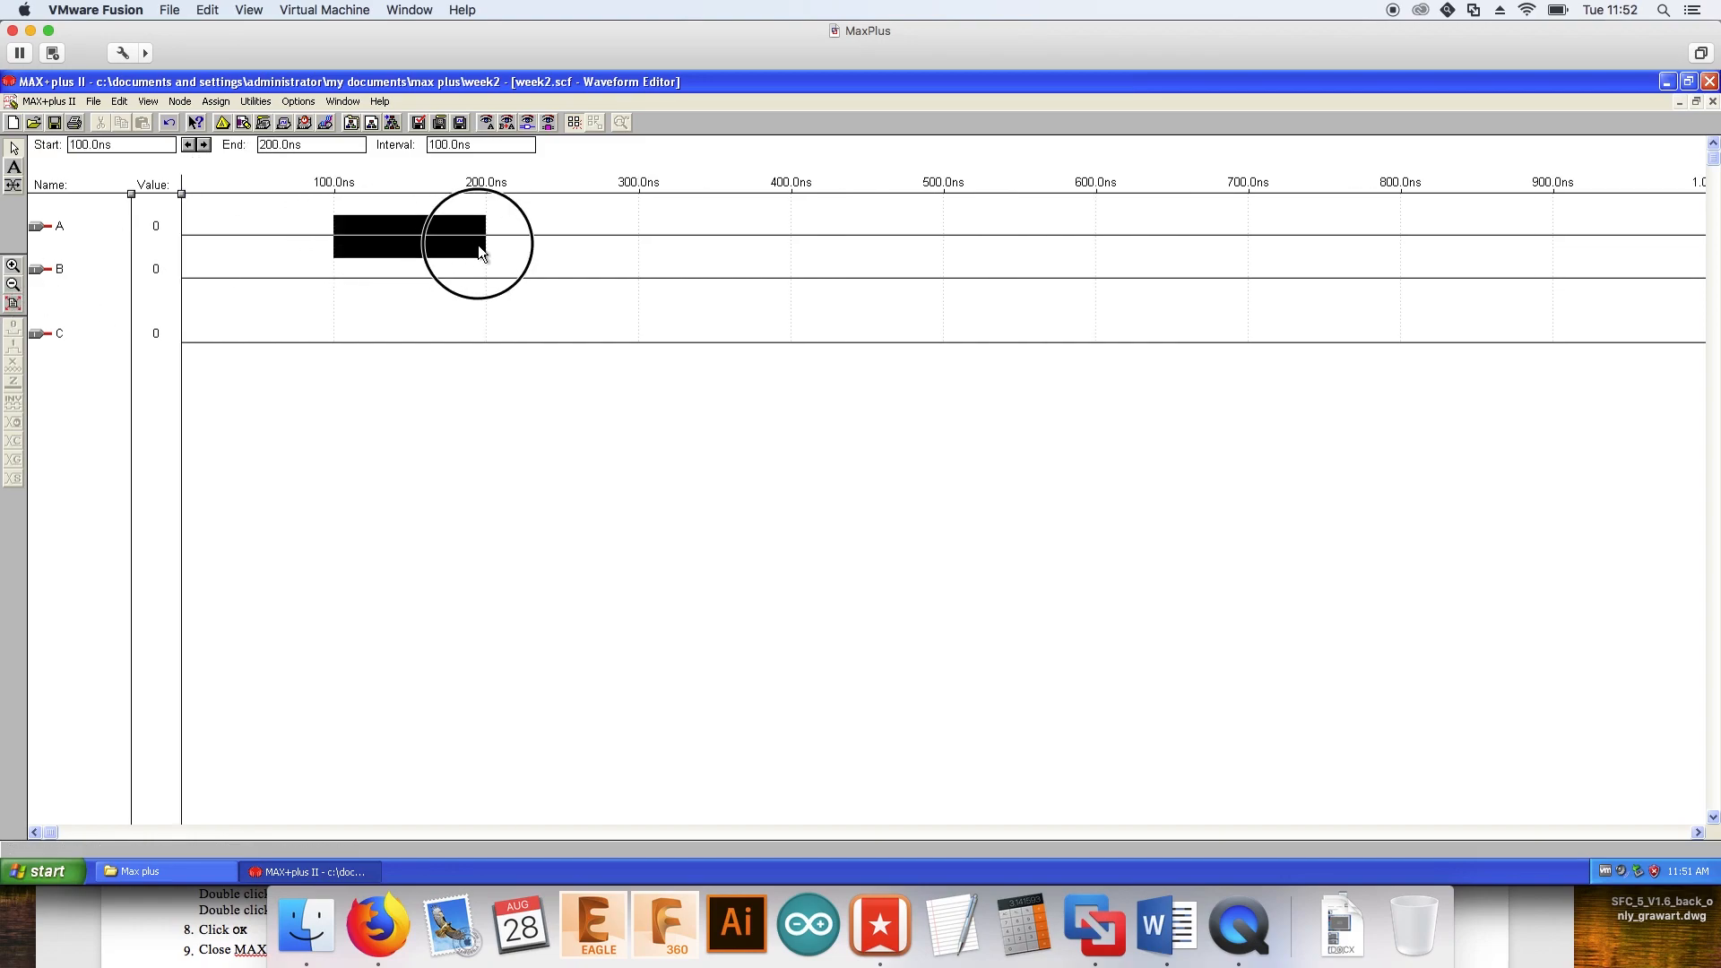
drag(639, 218, 788, 220)
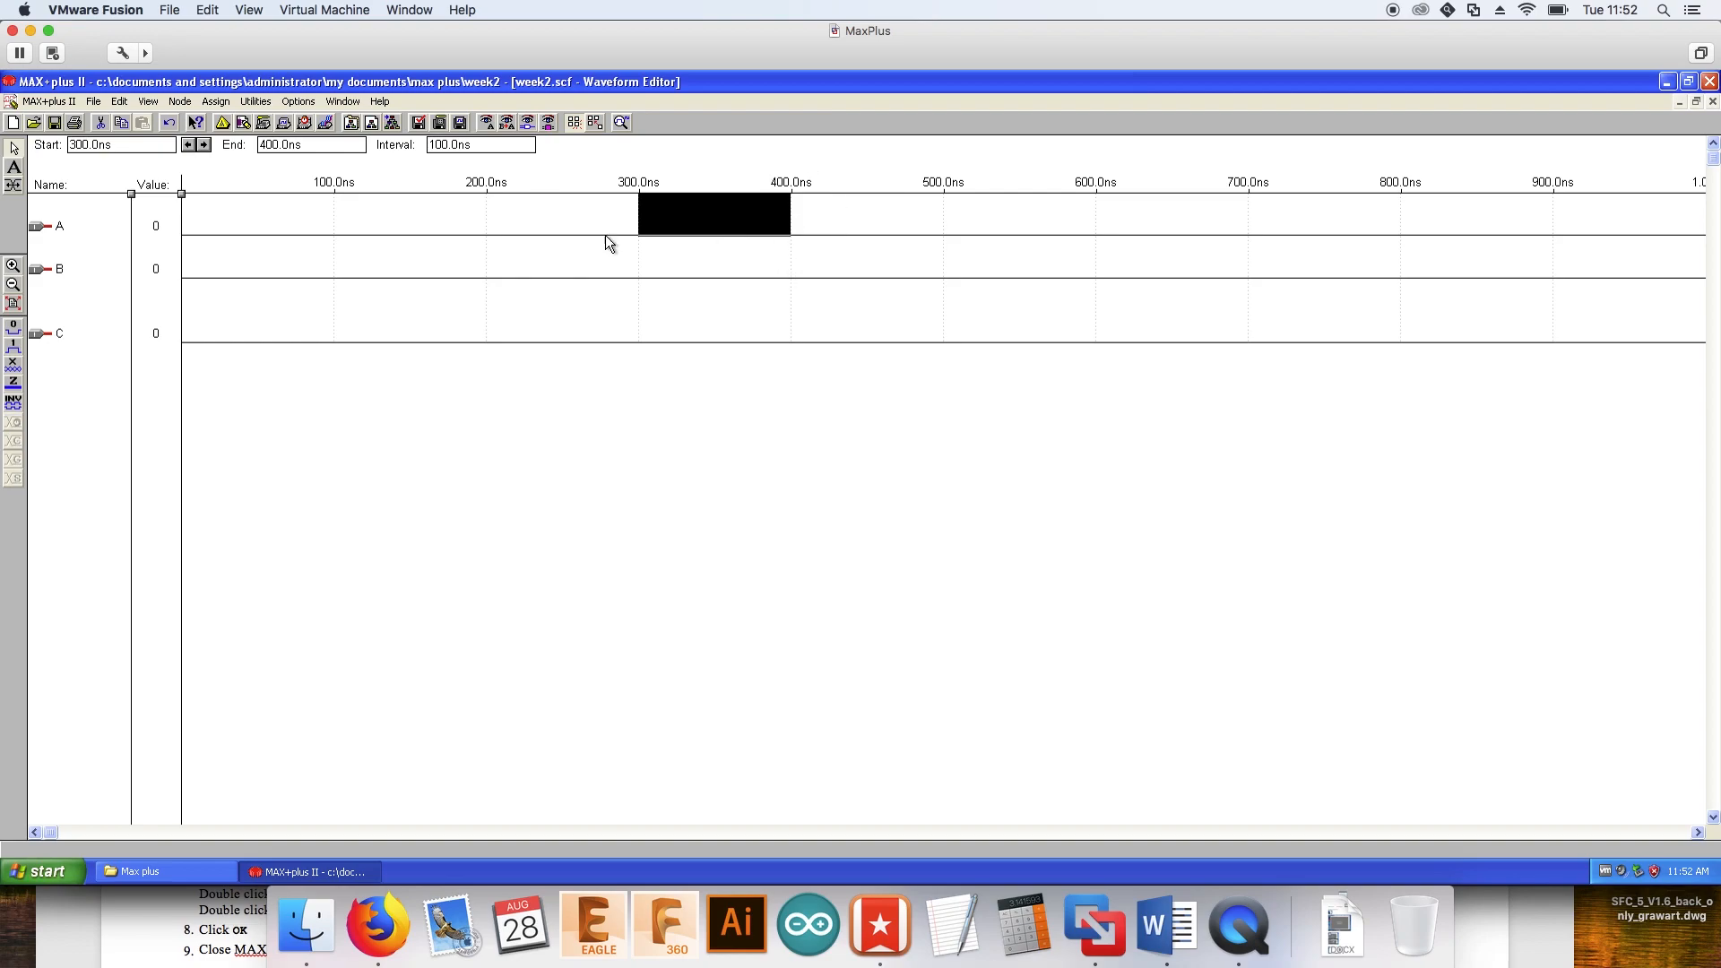
drag(331, 232, 616, 235)
click(13, 346)
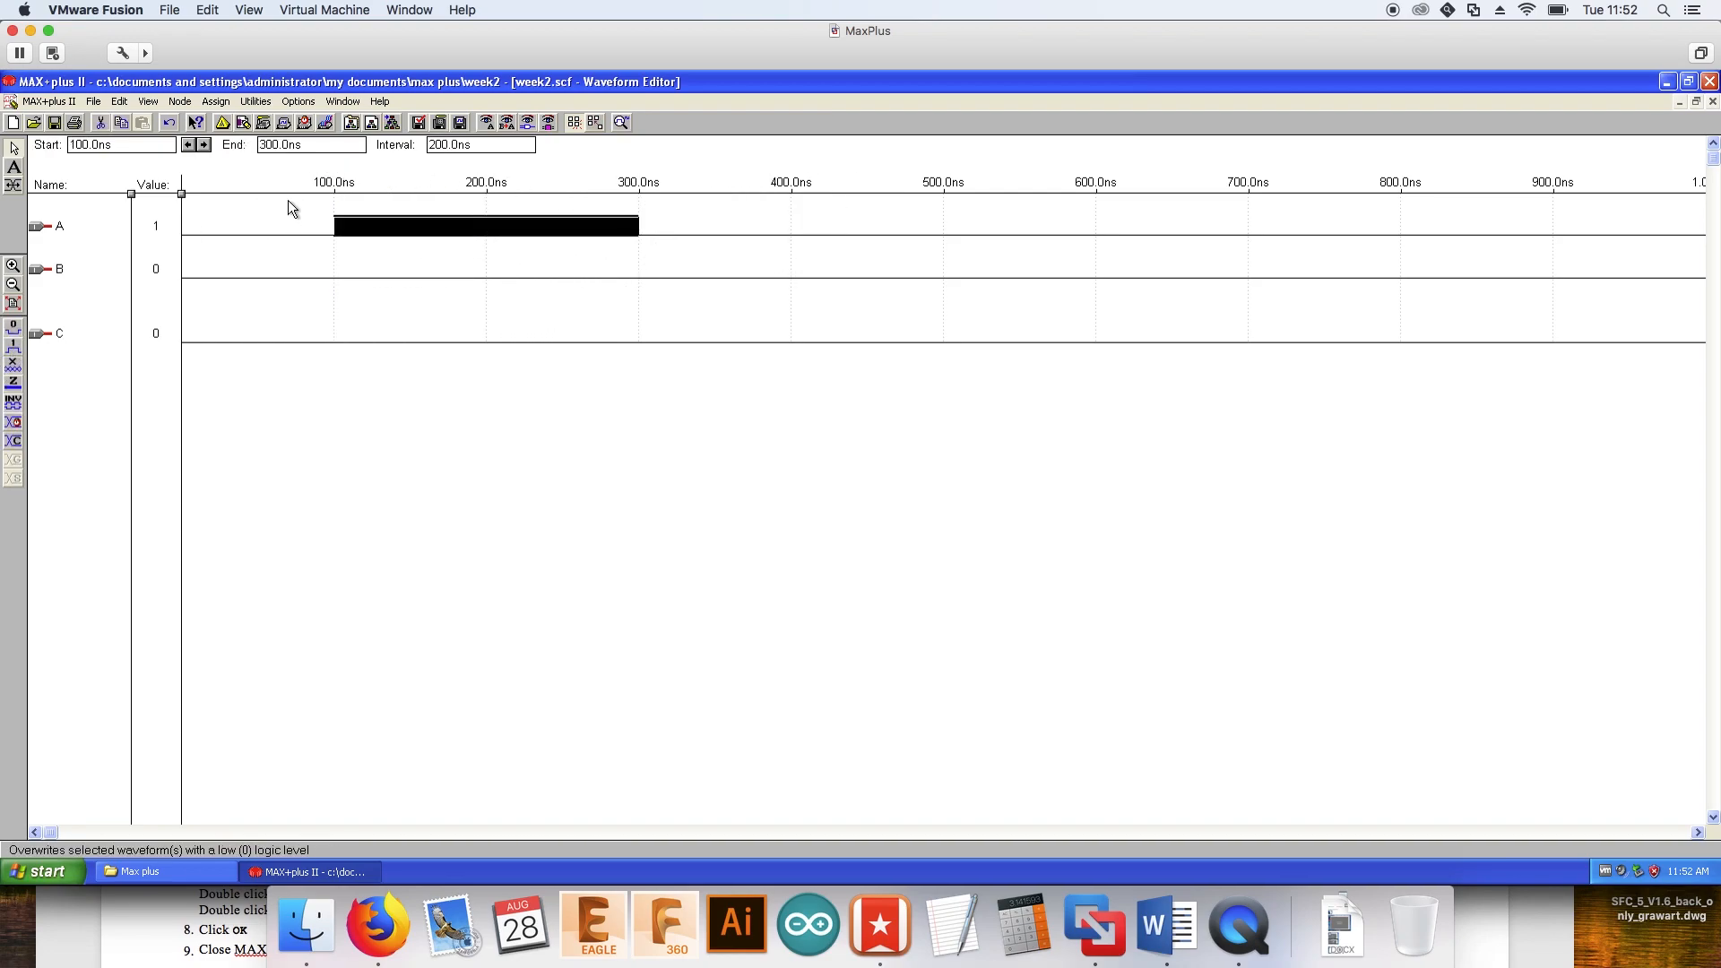
Set input B to logic level 1 from 200 ns to 400 ns
drag(487, 269, 789, 279)
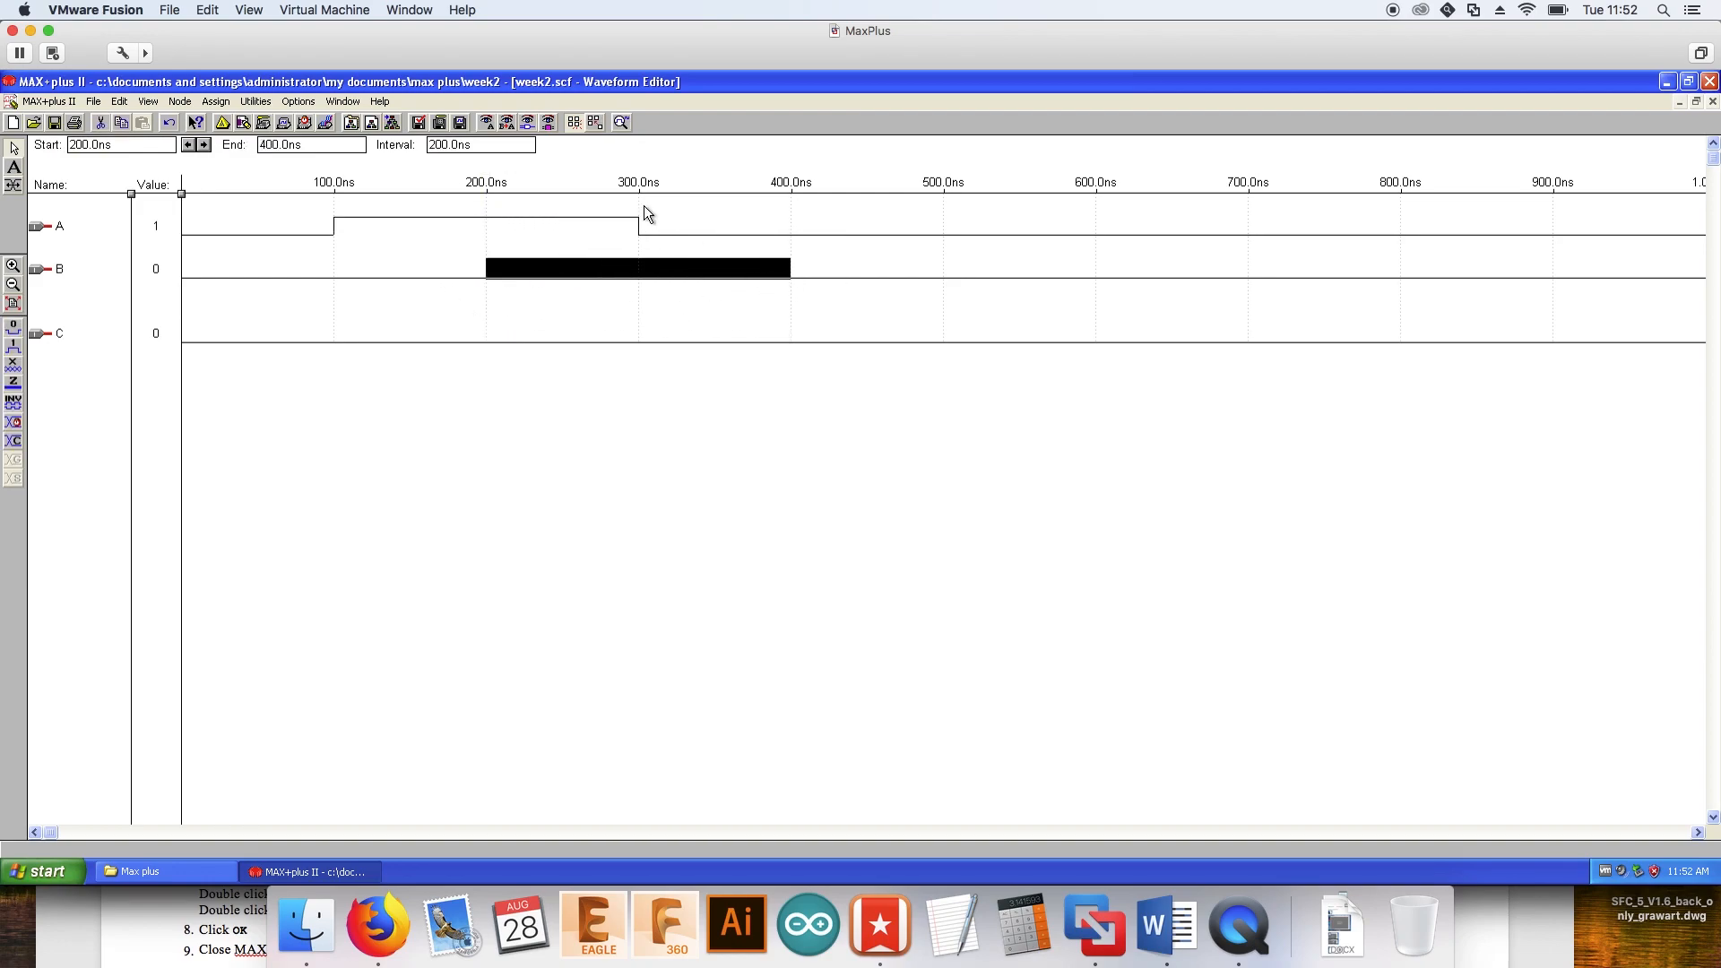
click(14, 346)
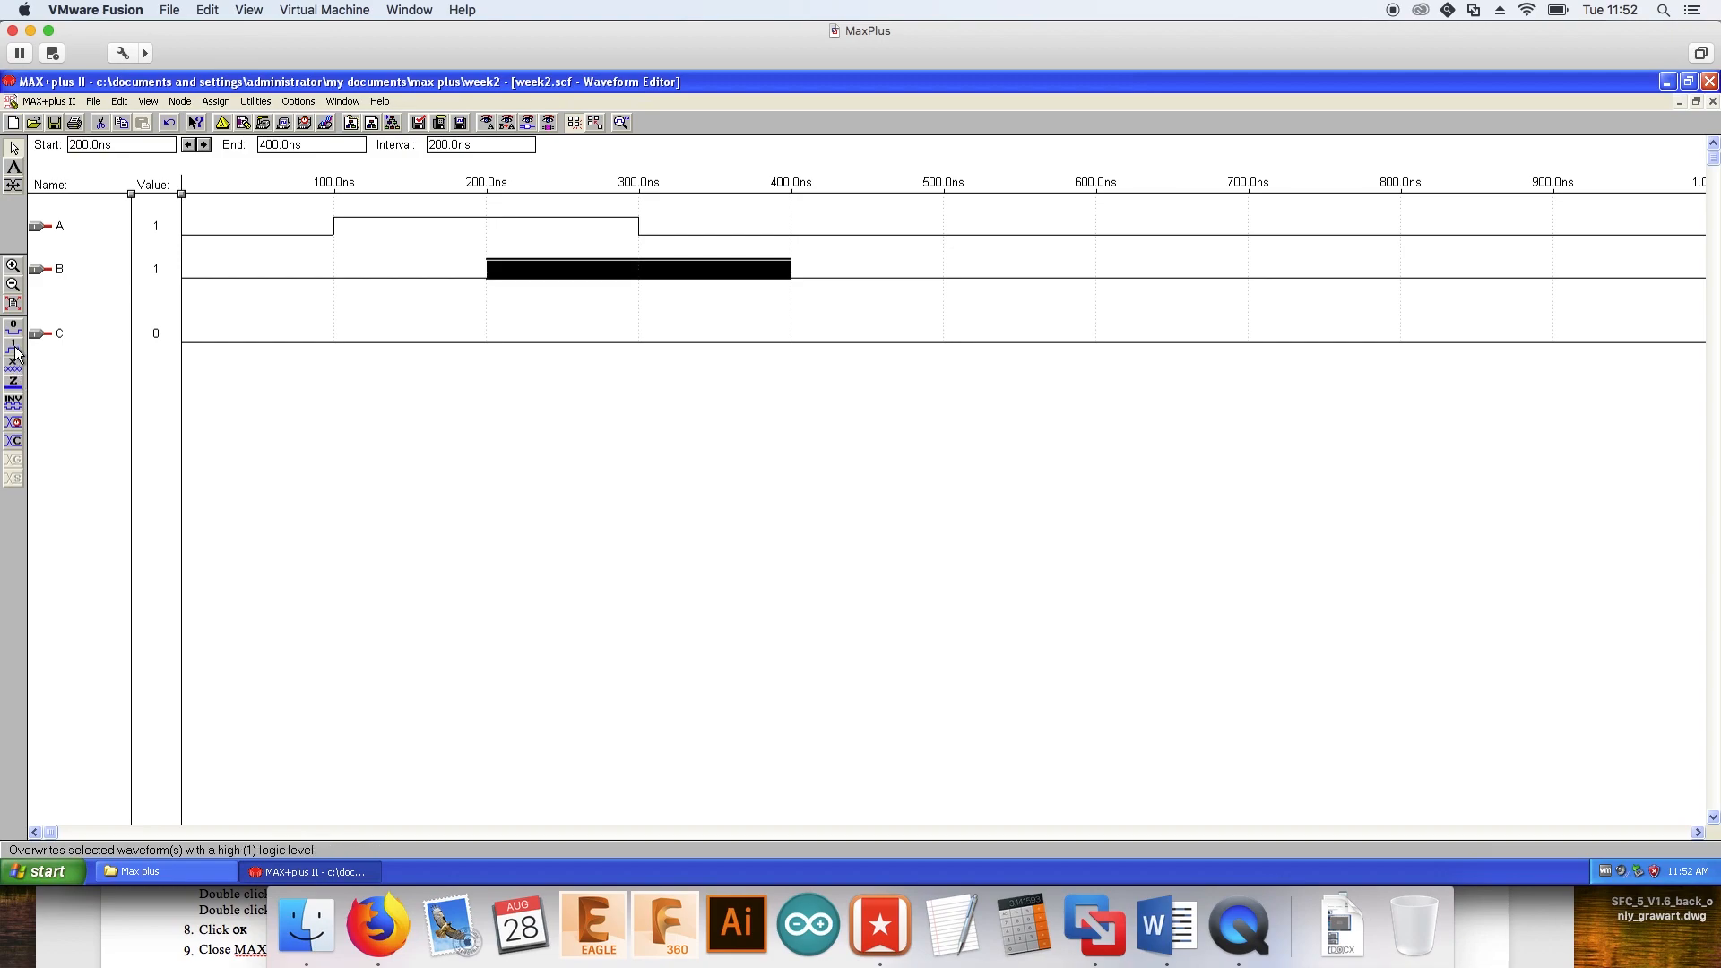
click(276, 348)
Save and simulate the week2 project, and return to the maximized waveform window
drag(335, 225, 610, 228)
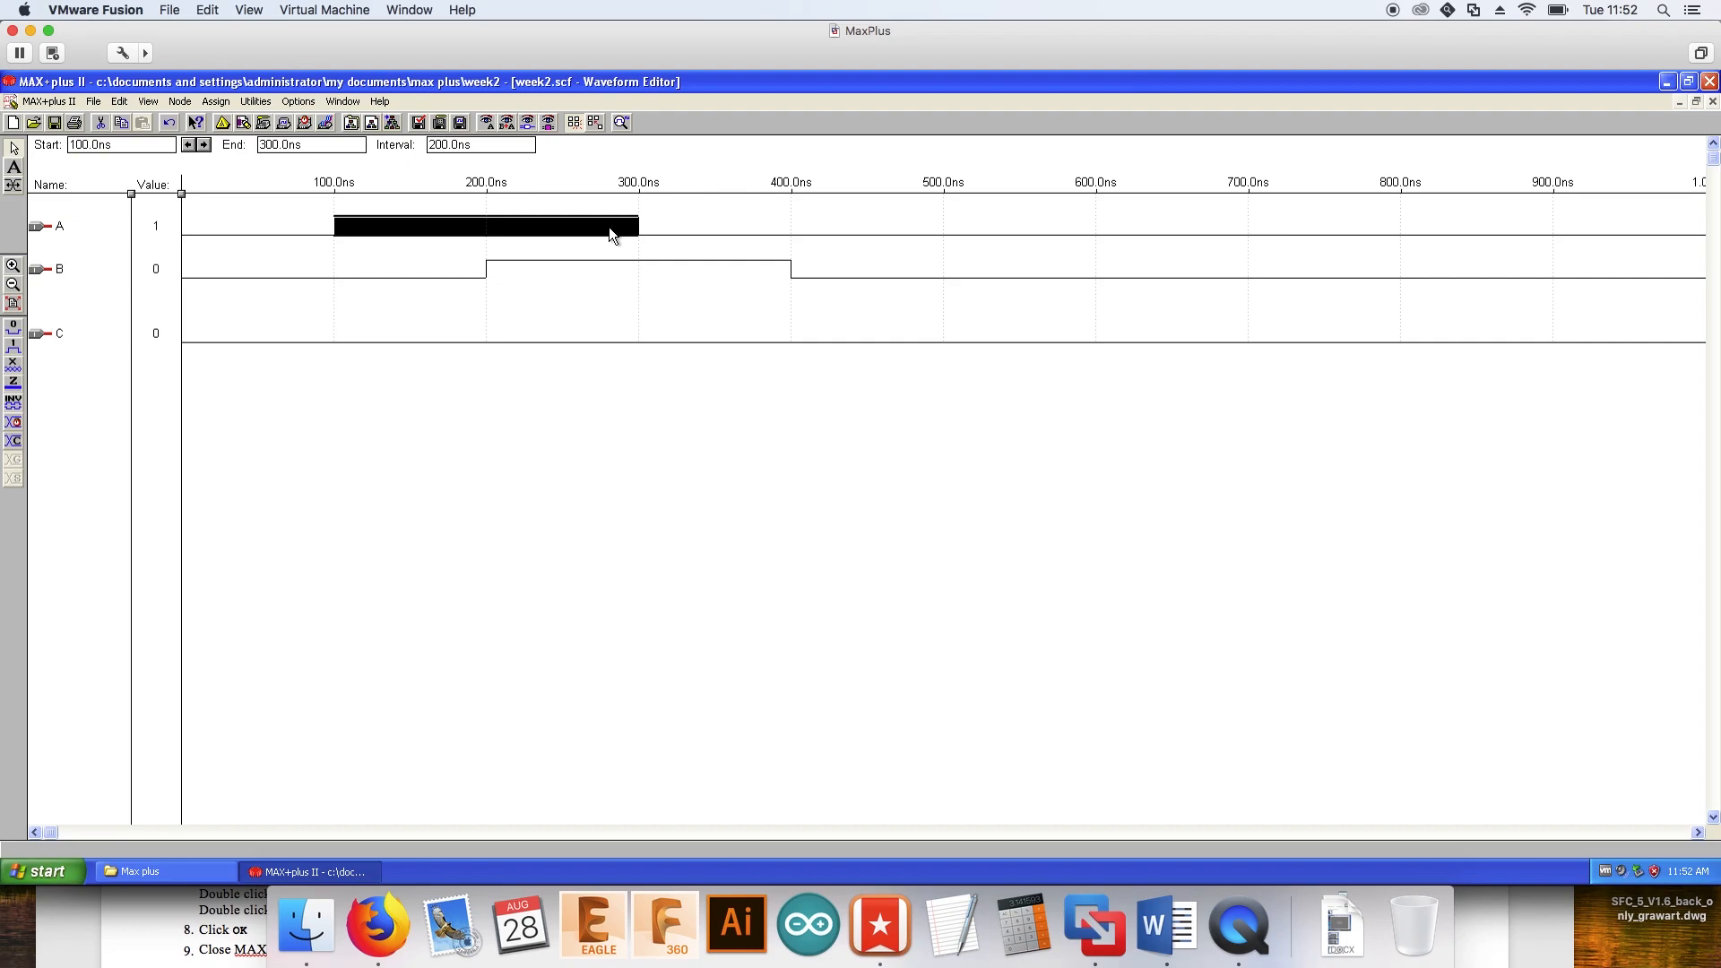
click(119, 101)
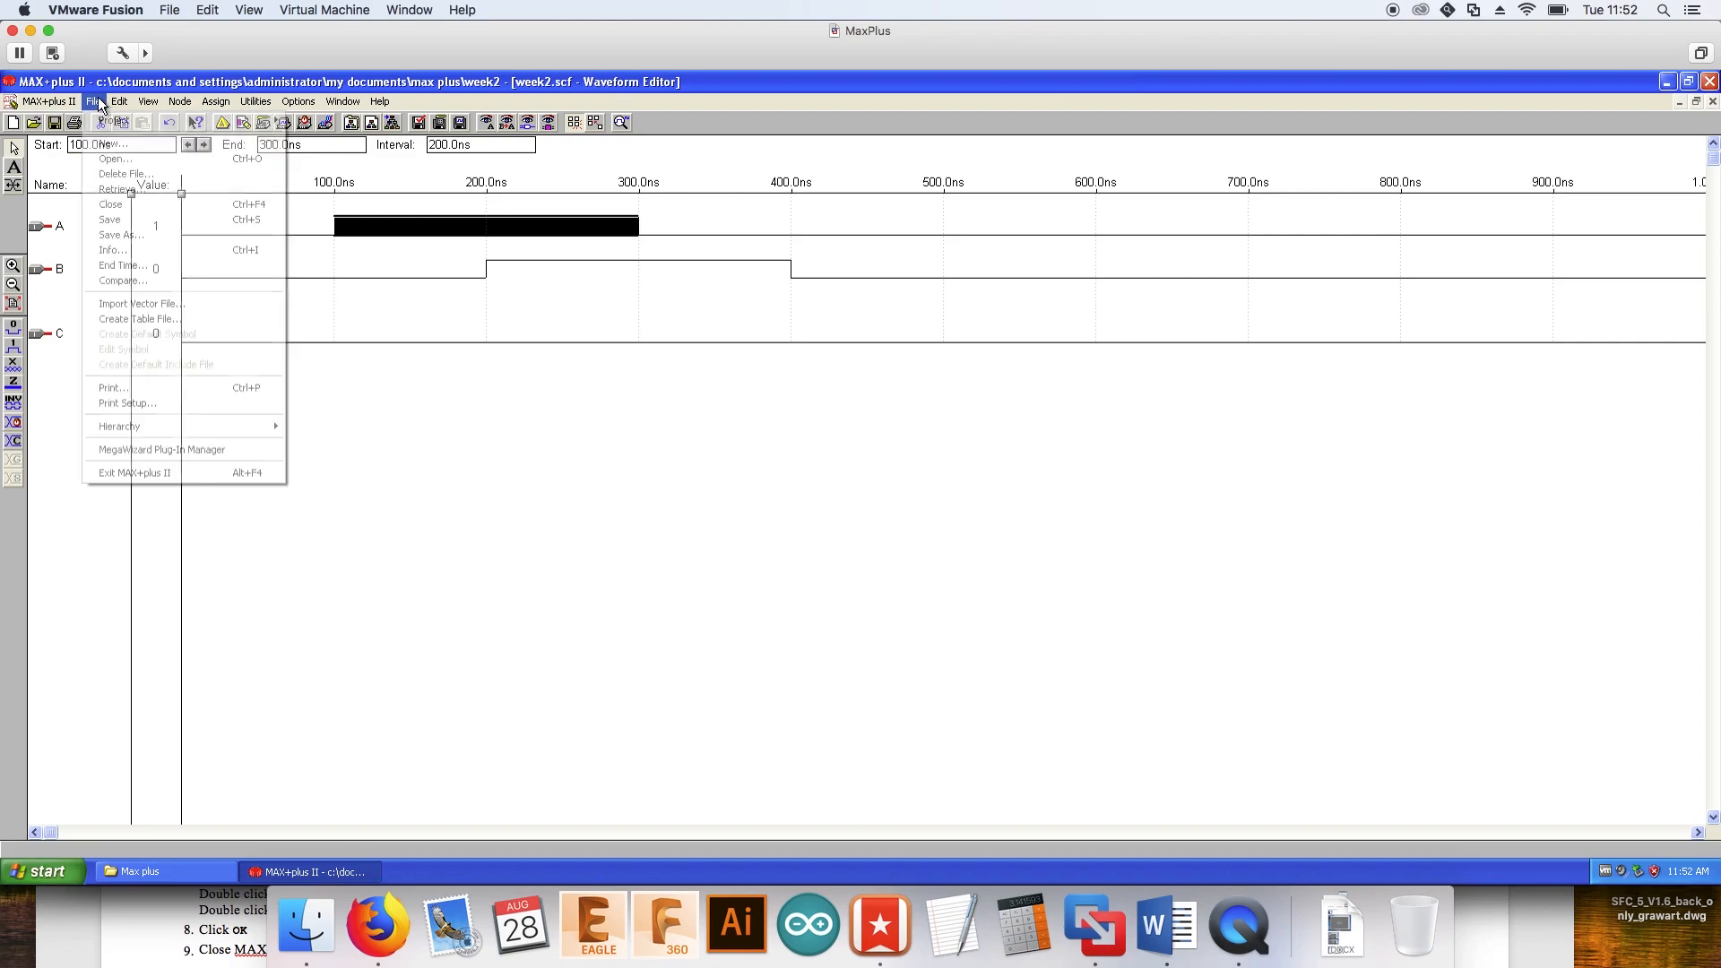
mouse_move(98, 102)
mouse_move(189, 122)
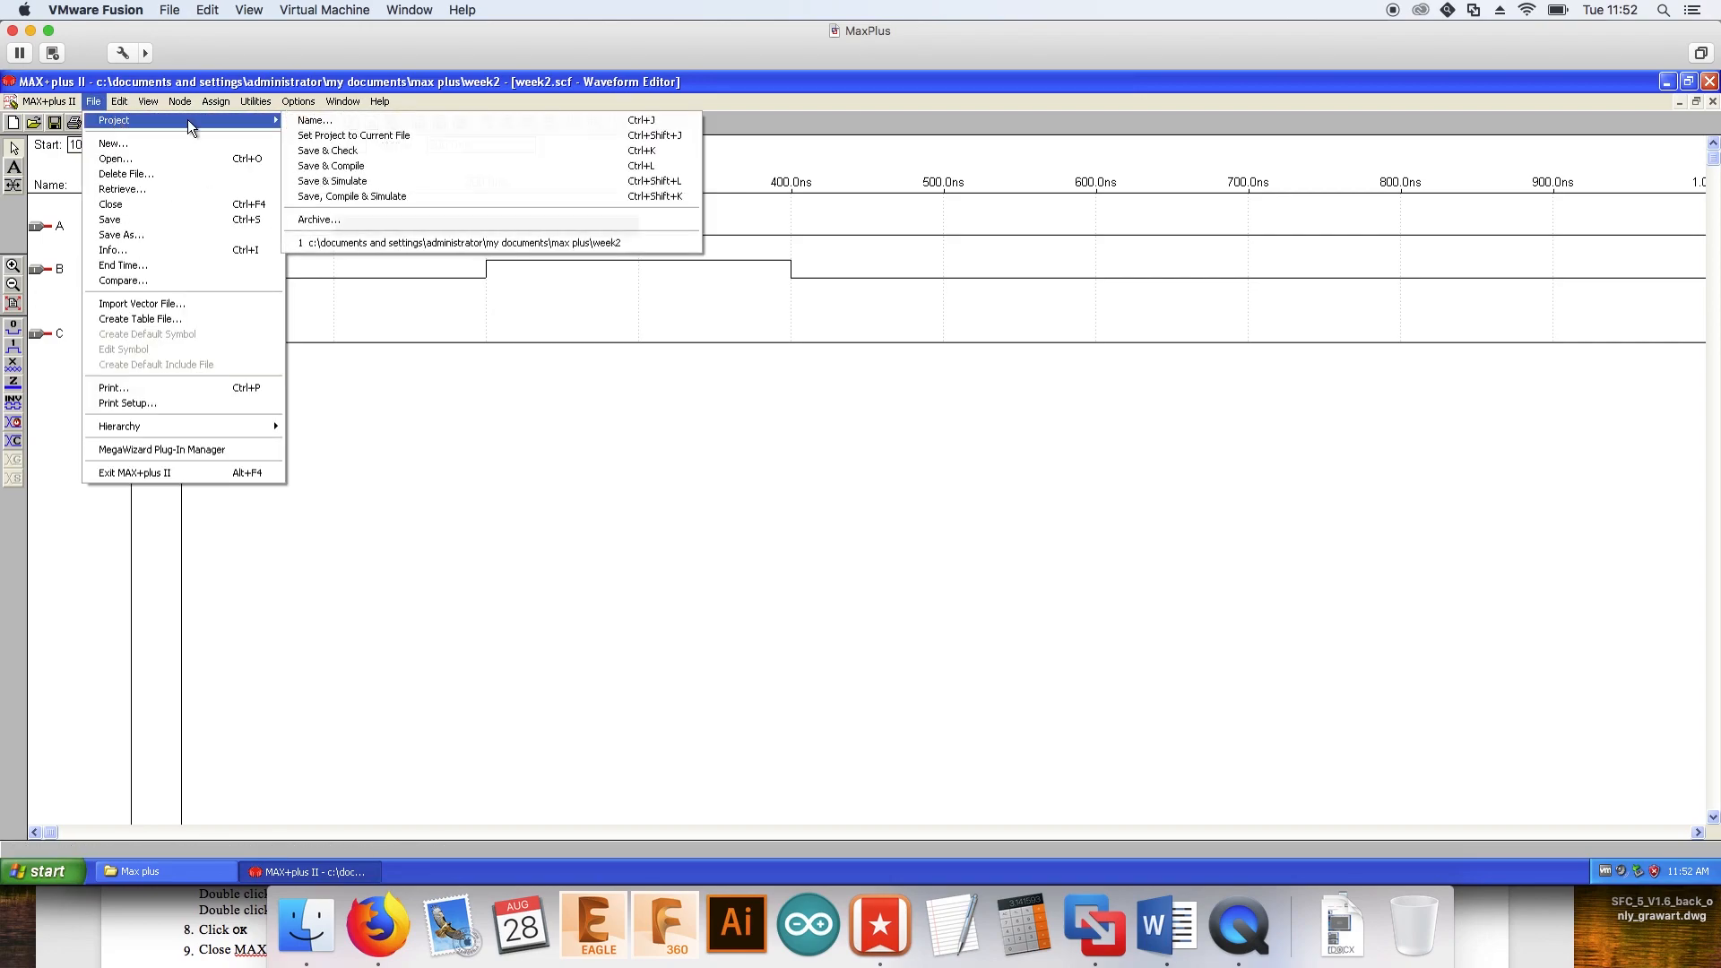
click(342, 182)
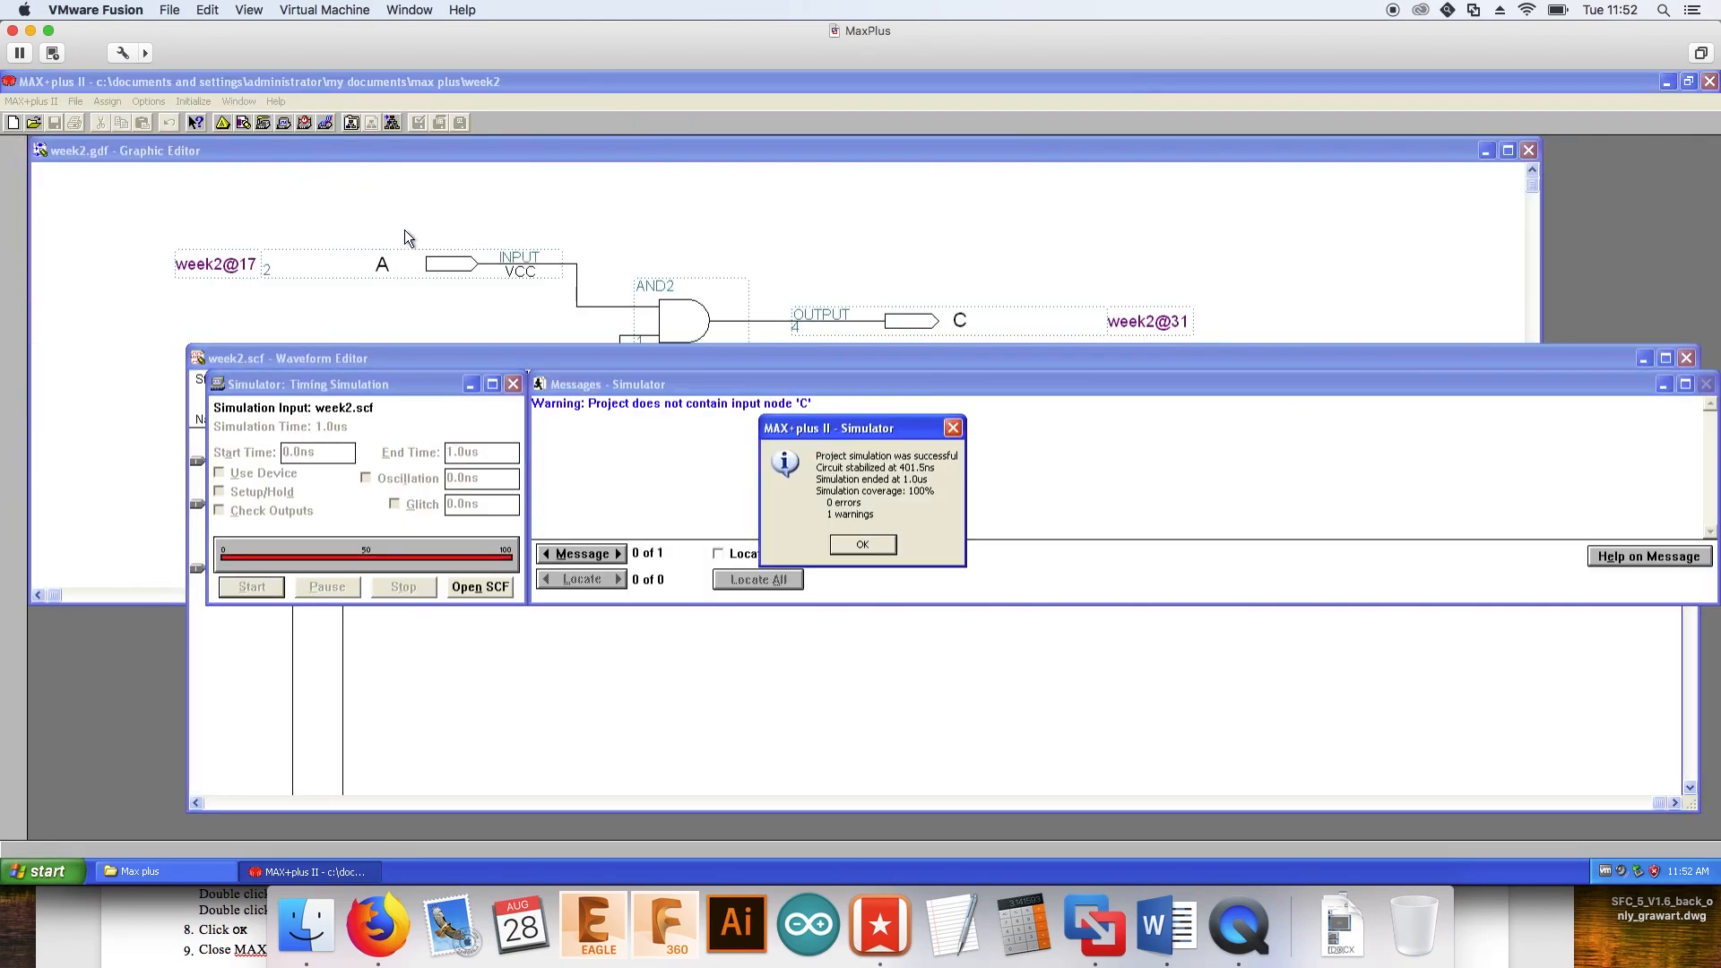
click(868, 552)
click(815, 616)
double_click(557, 355)
Change node C's I/O type to Output Pin
double_click(50, 336)
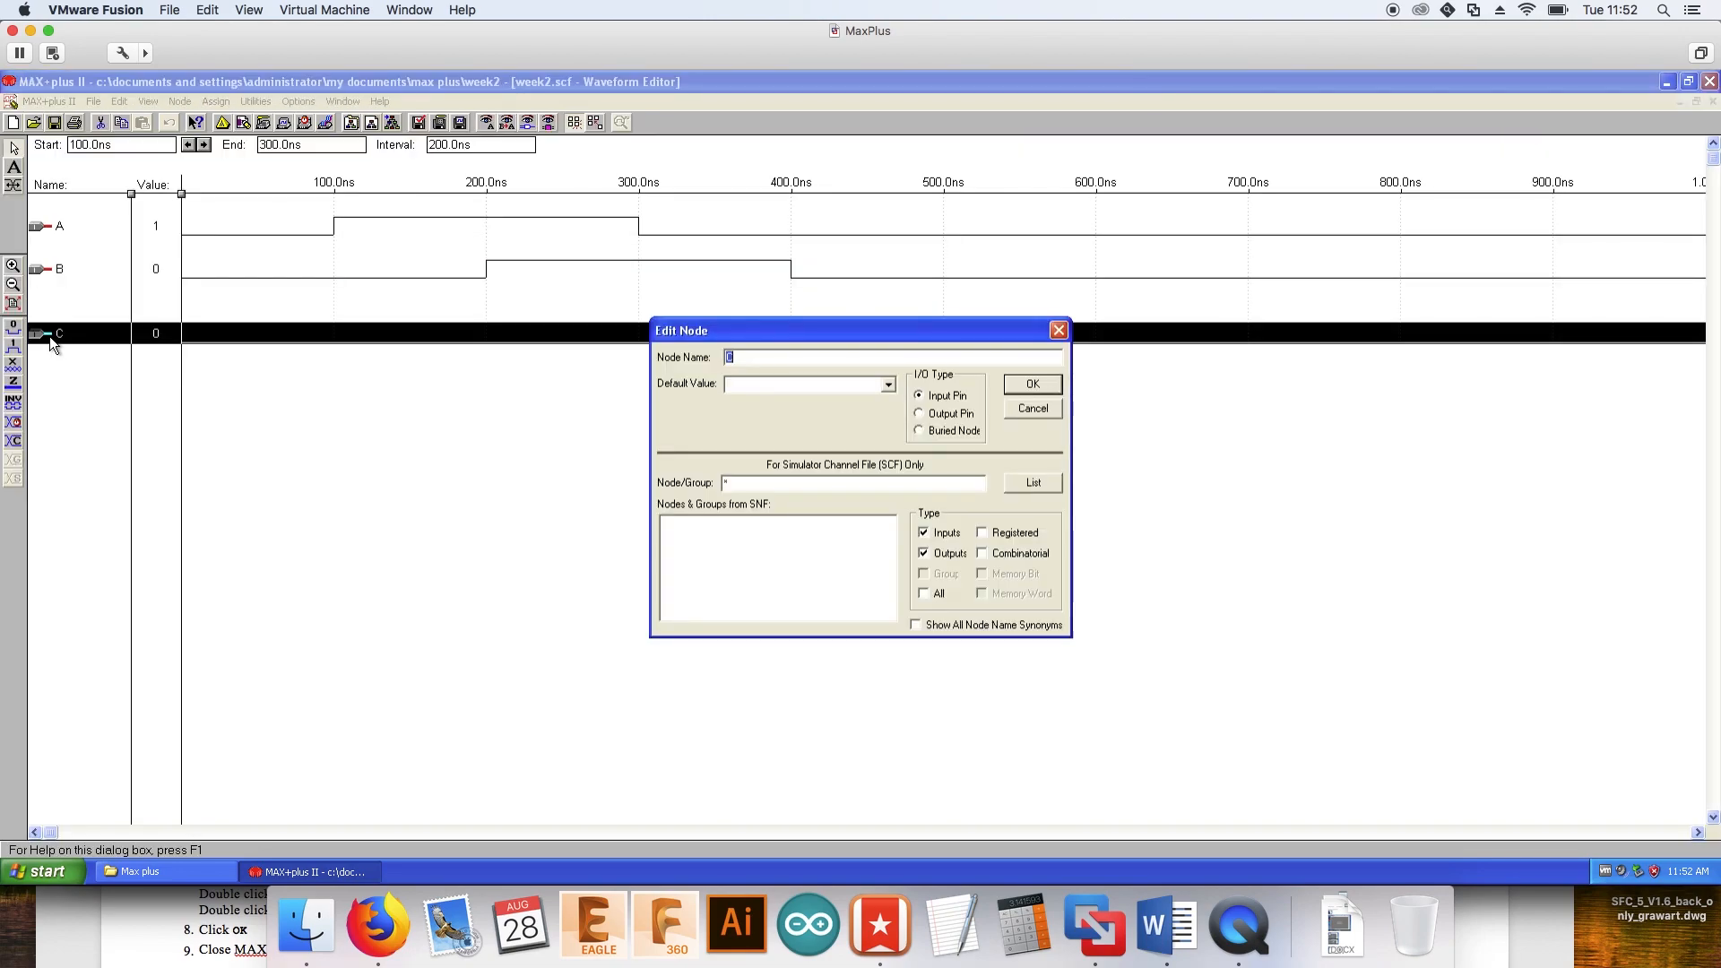
click(948, 413)
click(1019, 380)
Save and simulate the project again with C as an output, and dismiss the simulator message
click(87, 103)
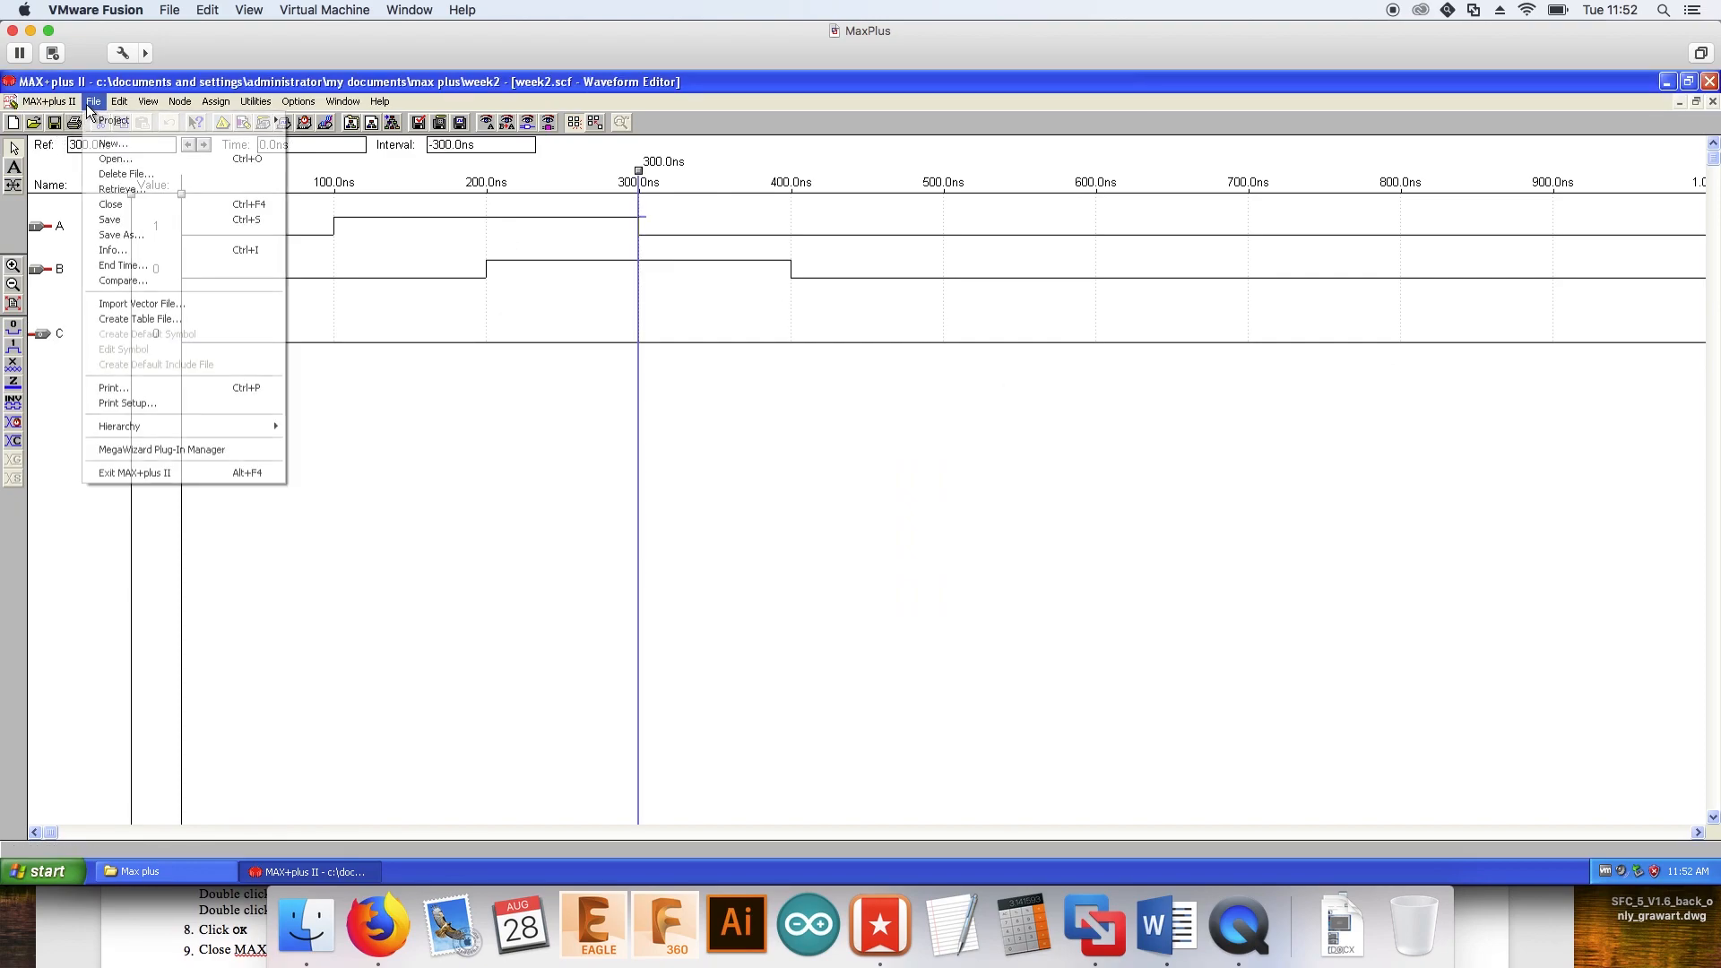
mouse_move(149, 121)
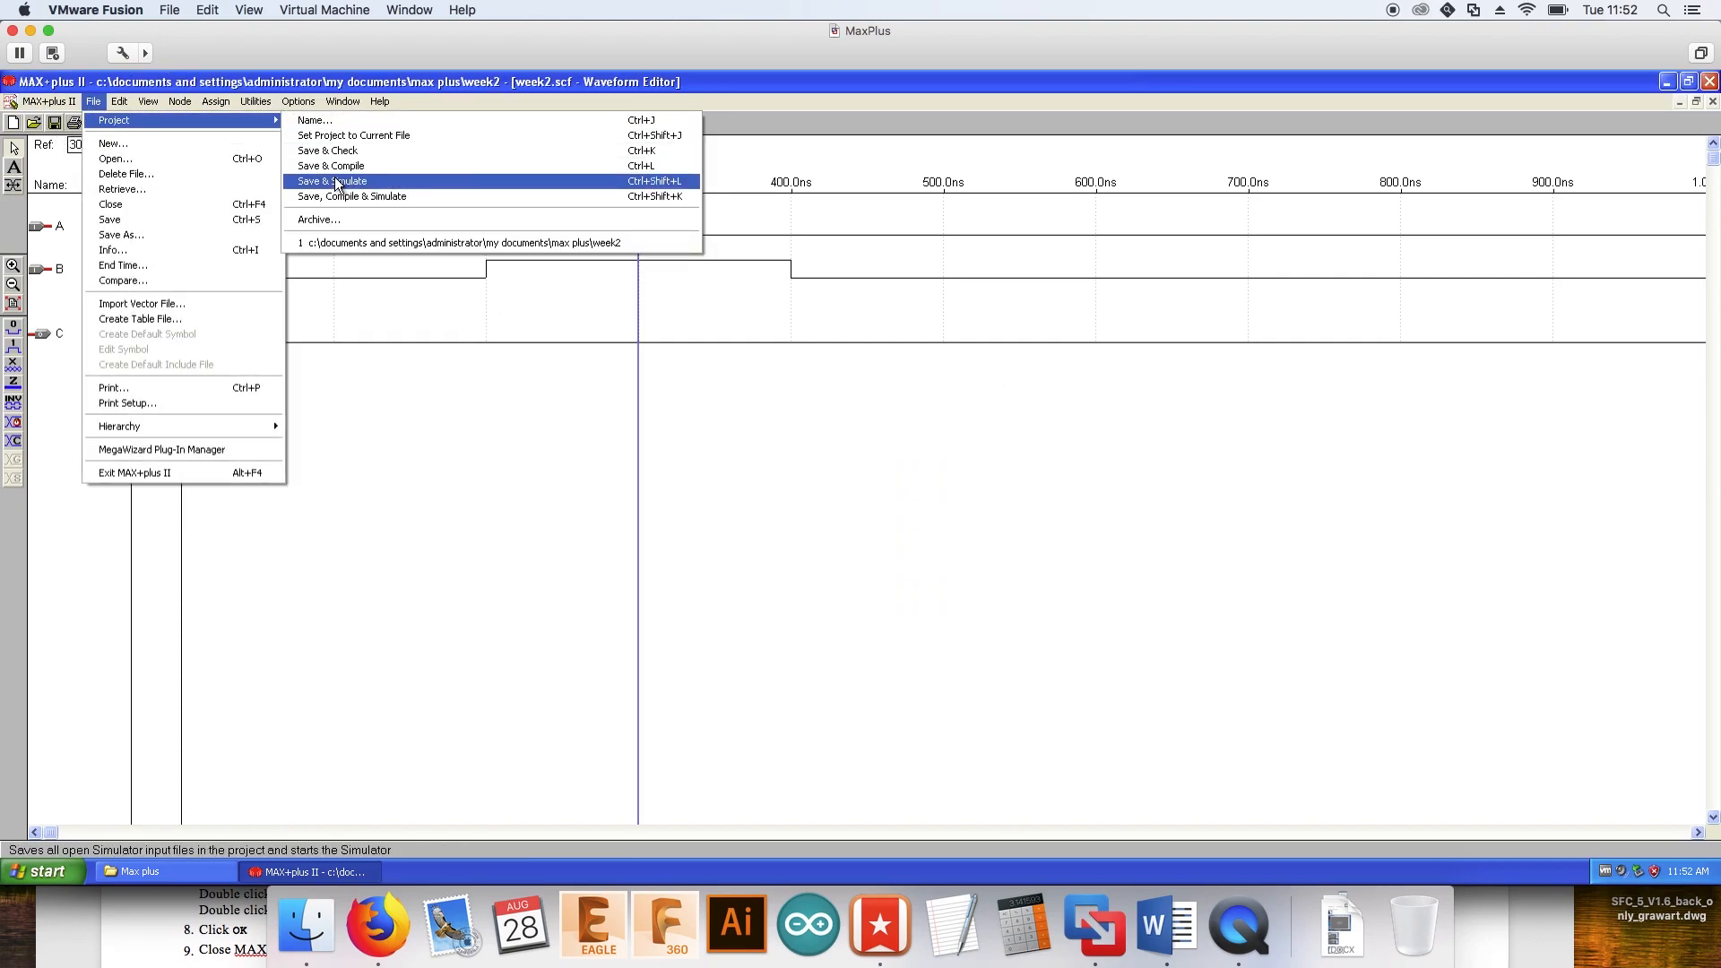
click(336, 178)
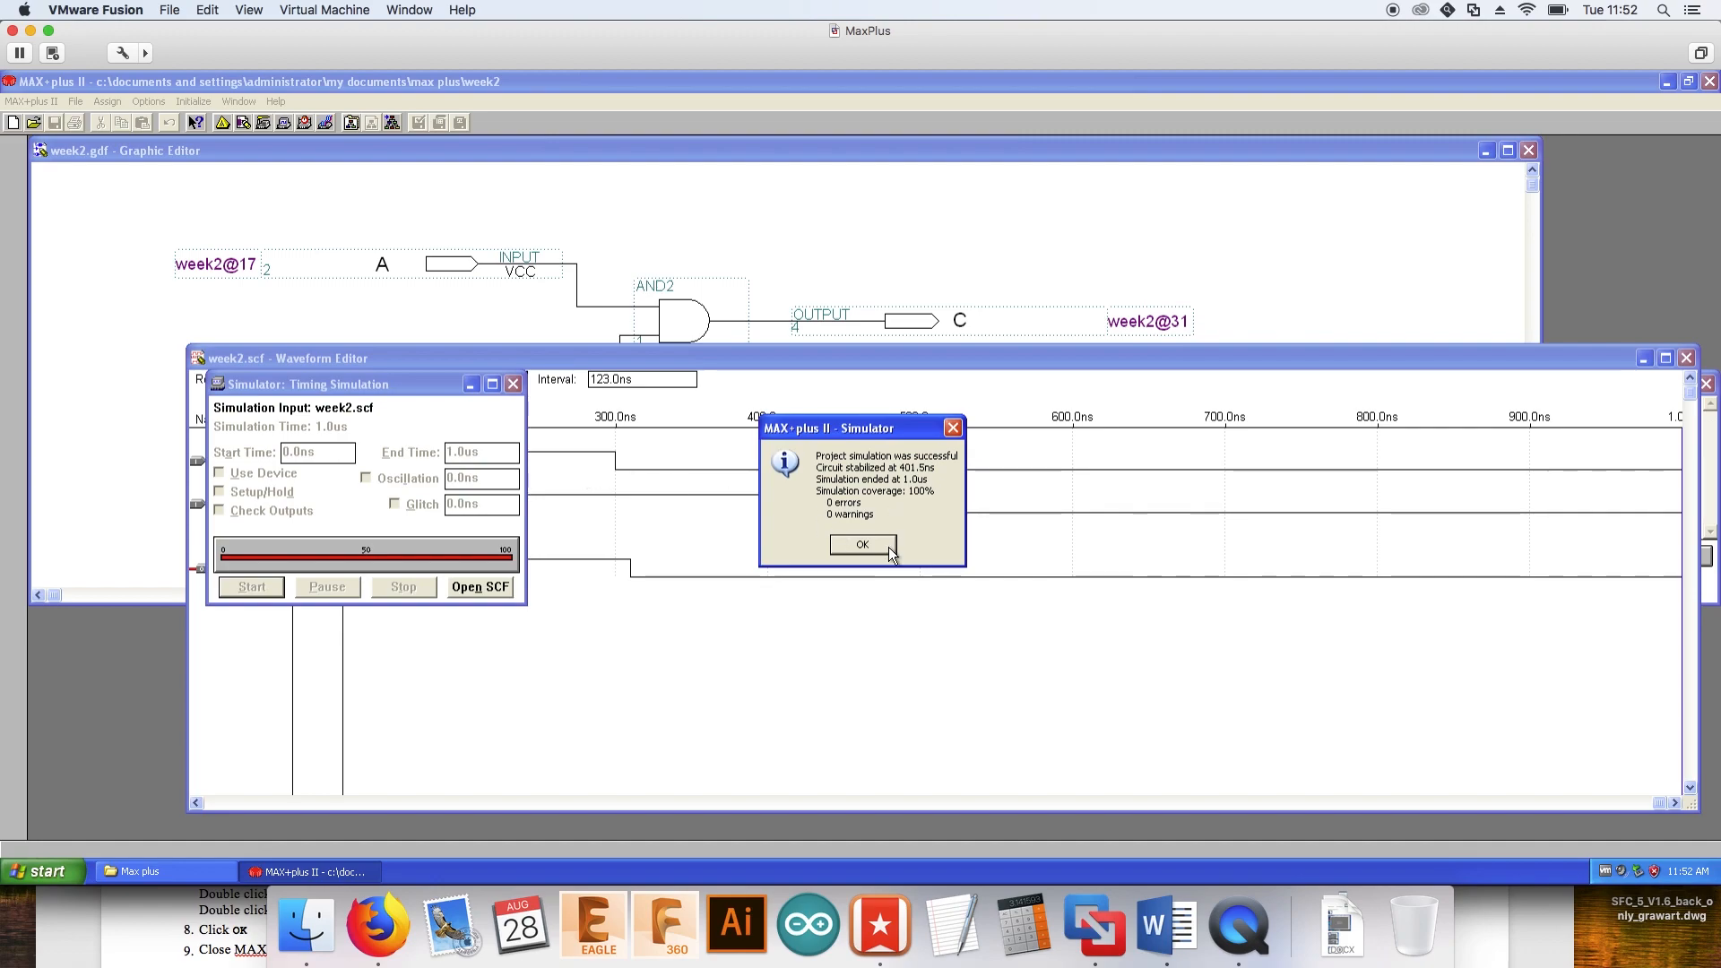
click(862, 545)
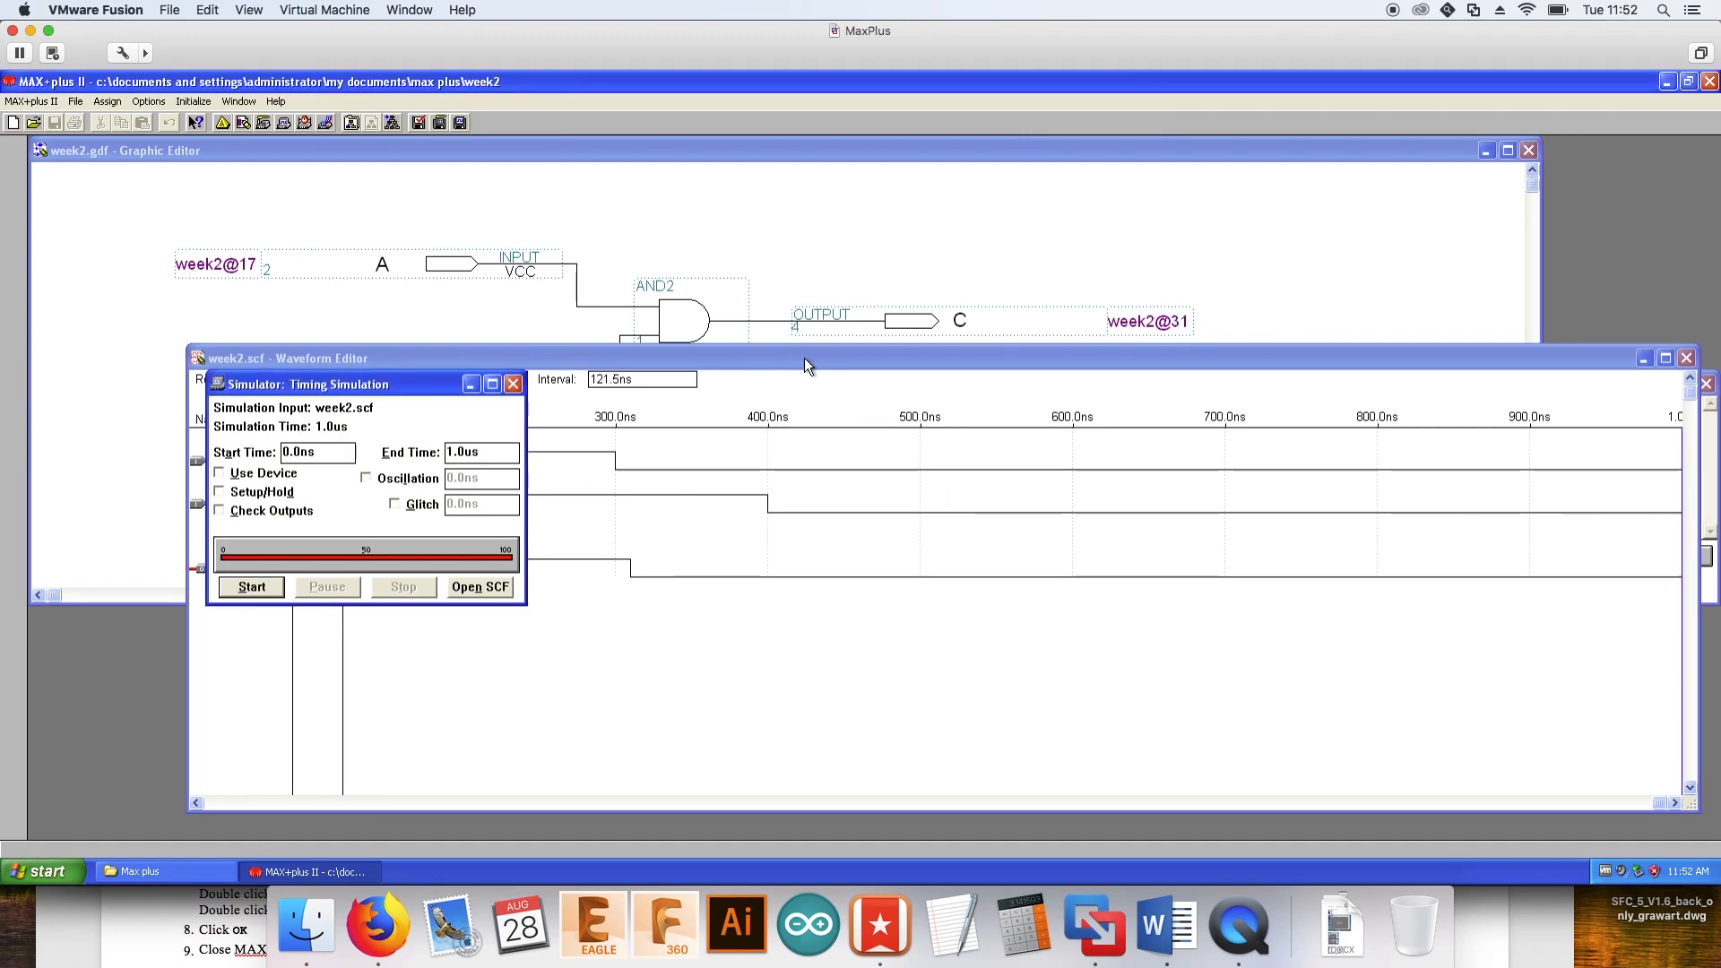
Maximize the waveform window and place the time reference line on output C's rising edge and its falling edge
double_click(804, 358)
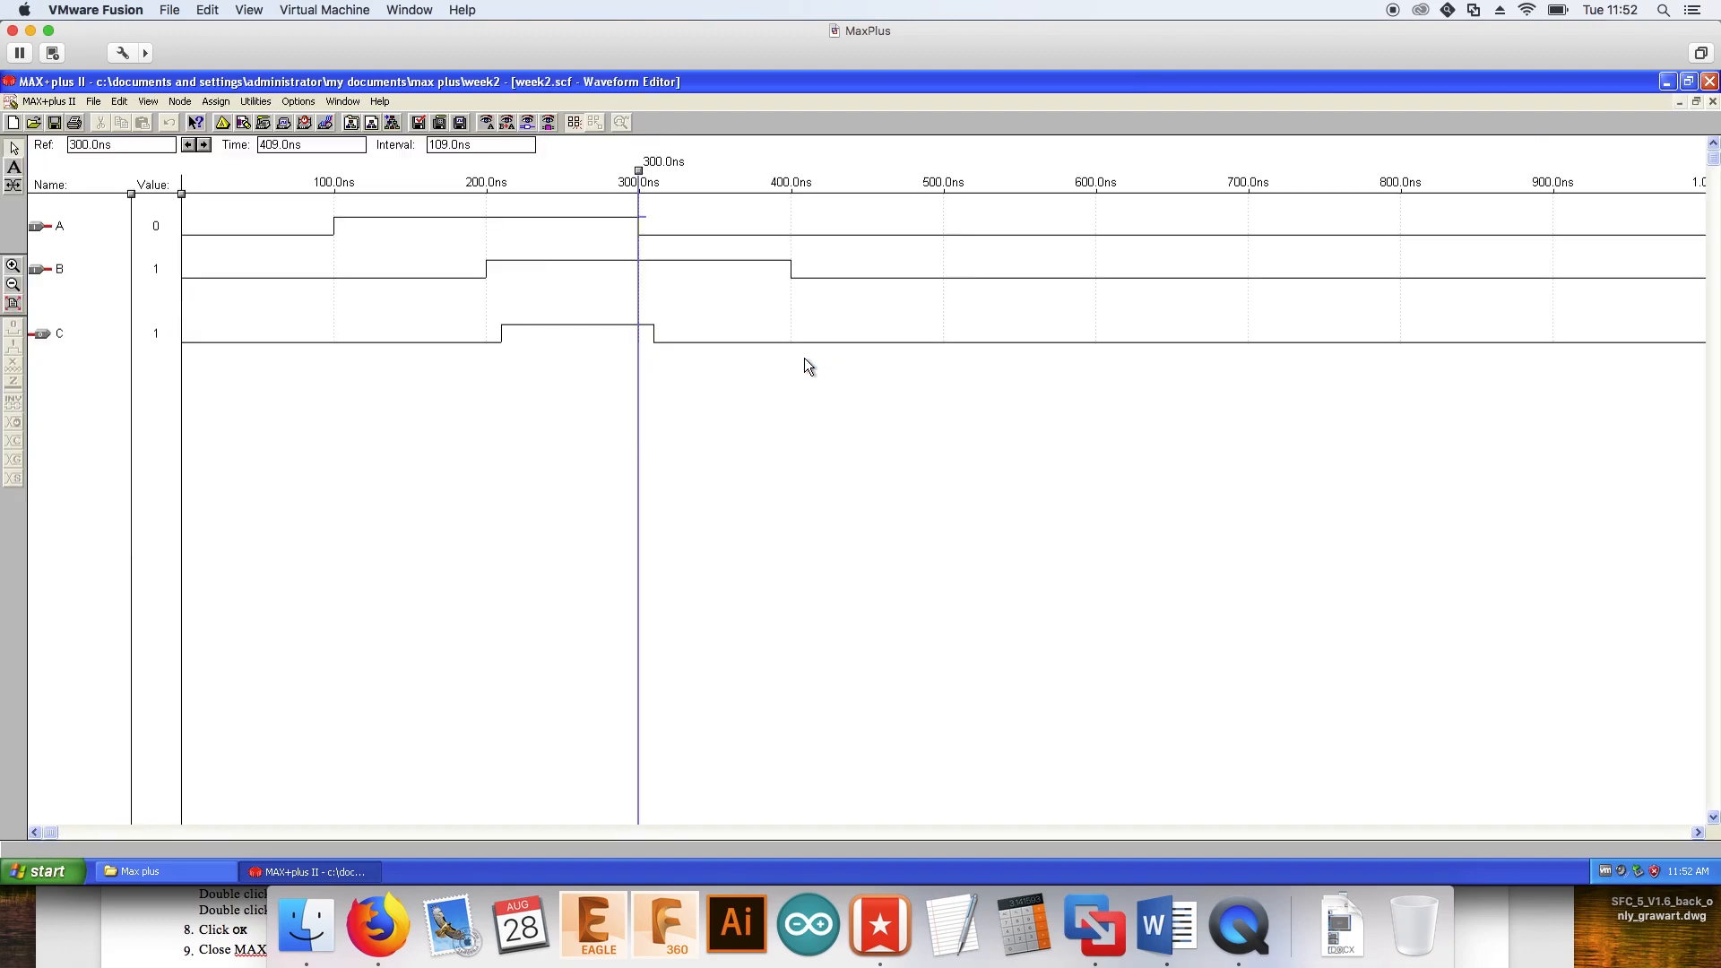
drag(638, 171, 502, 230)
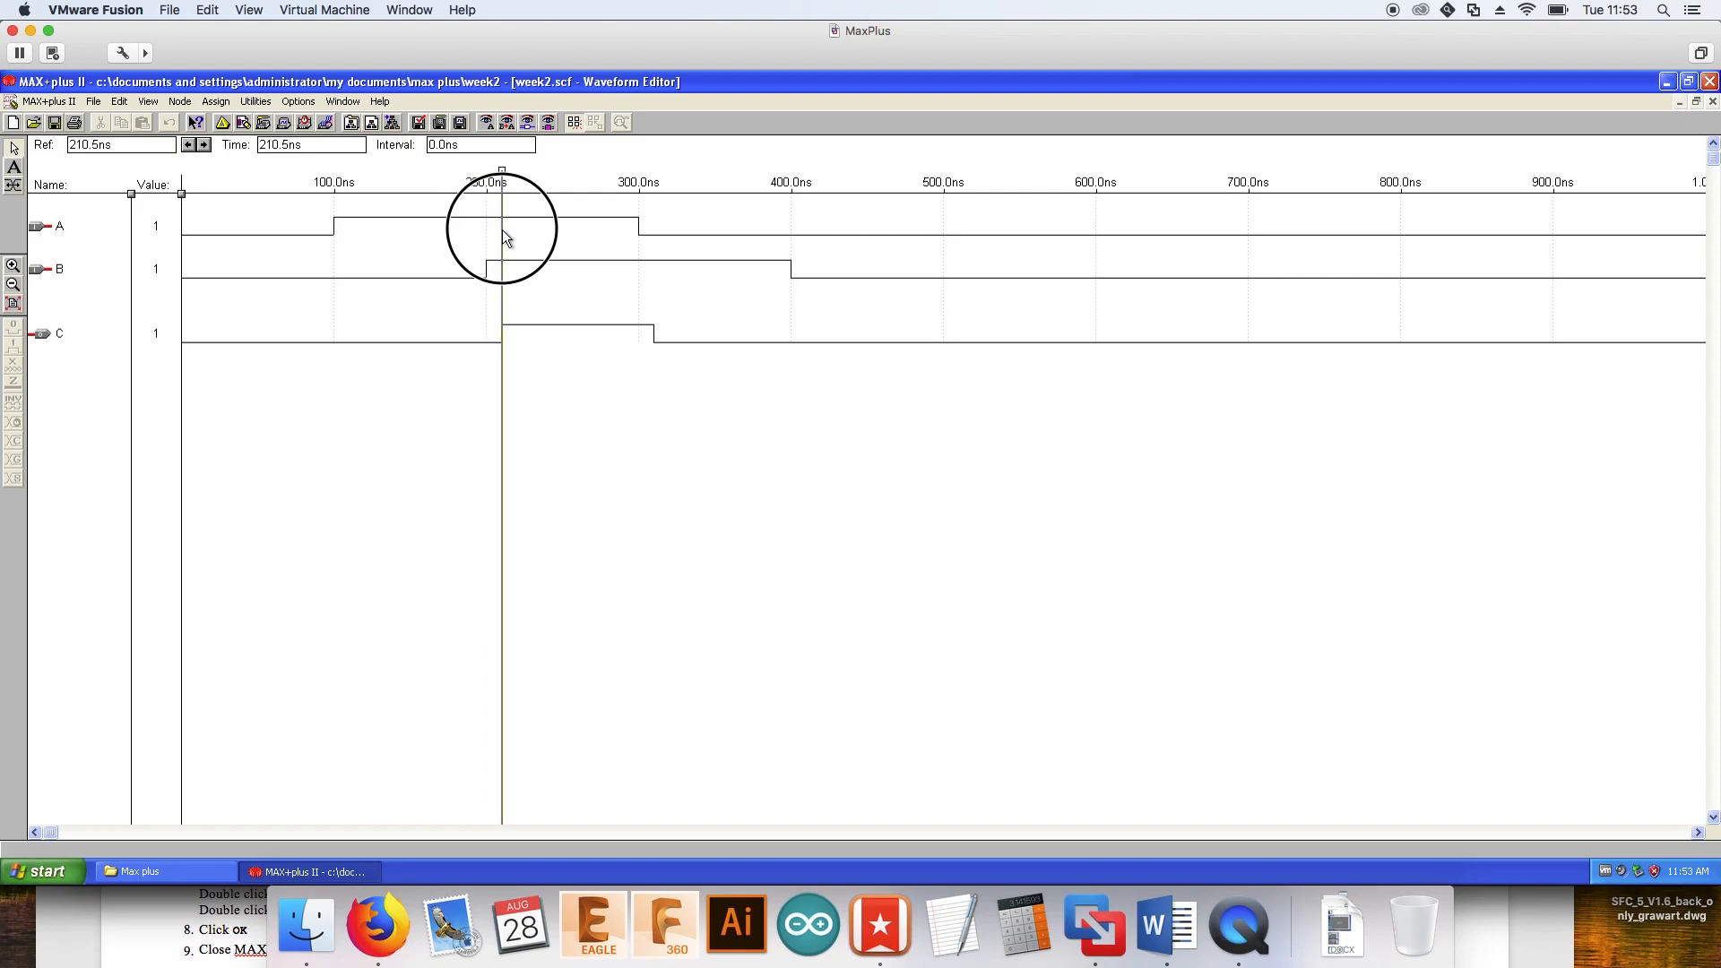
drag(503, 232, 653, 226)
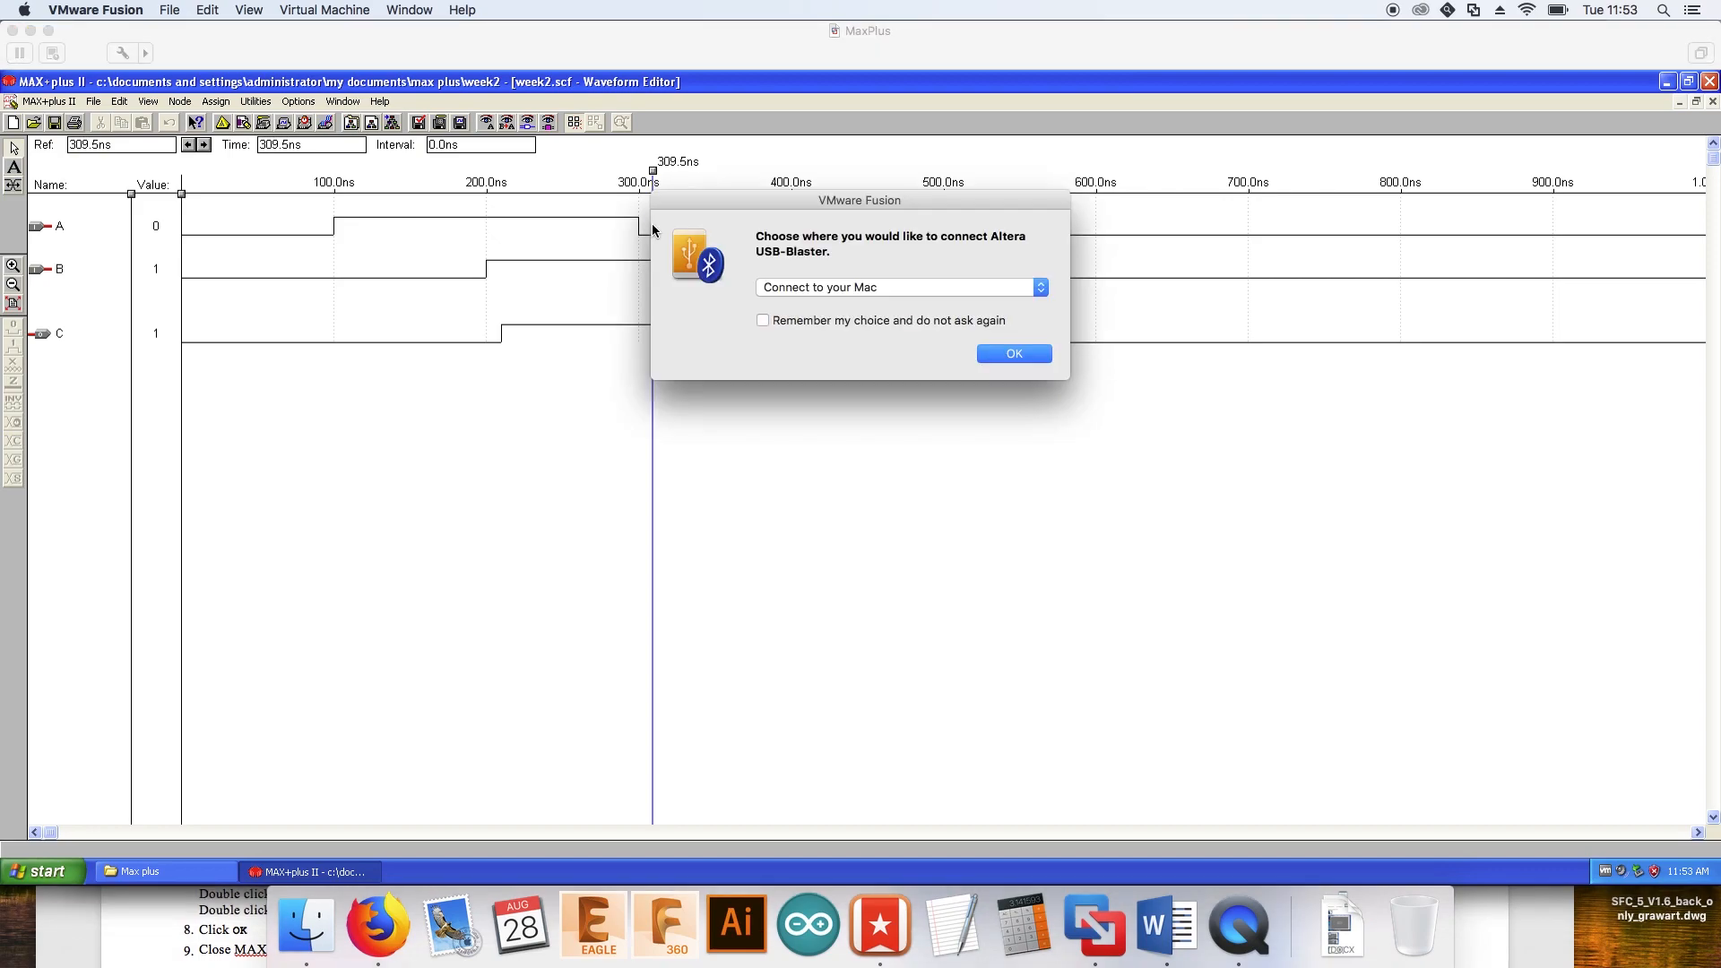
Connect the Altera USB-Blaster to the MaxPlus virtual machine
click(858, 289)
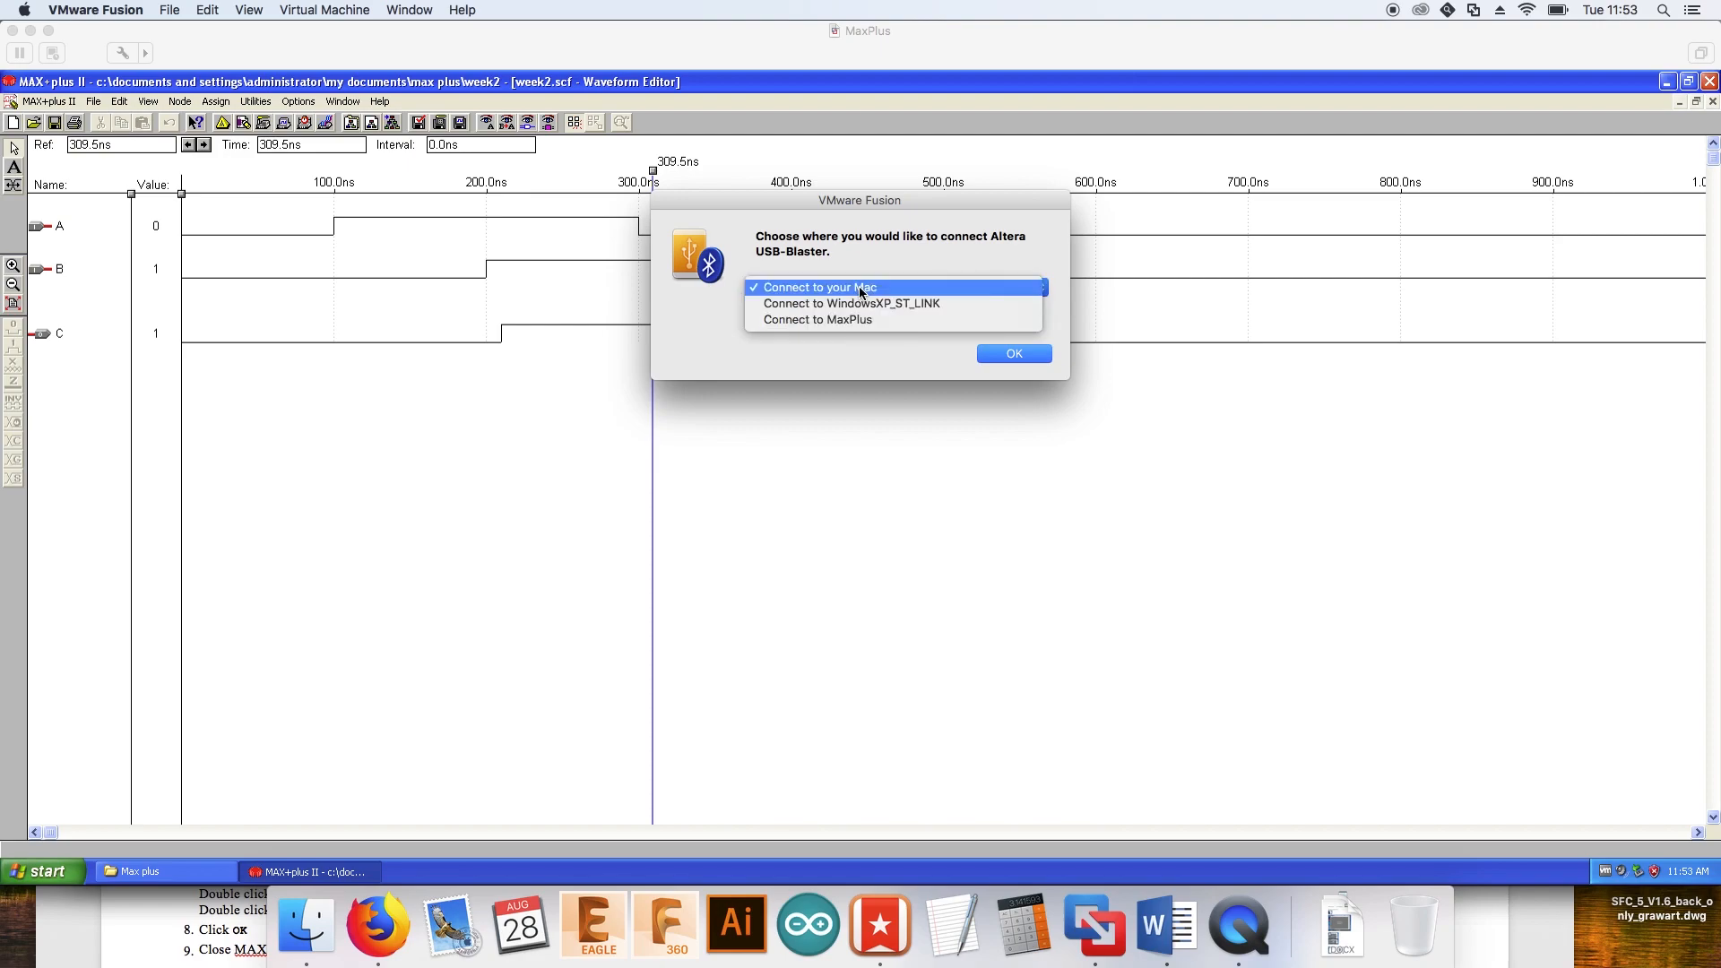
click(853, 319)
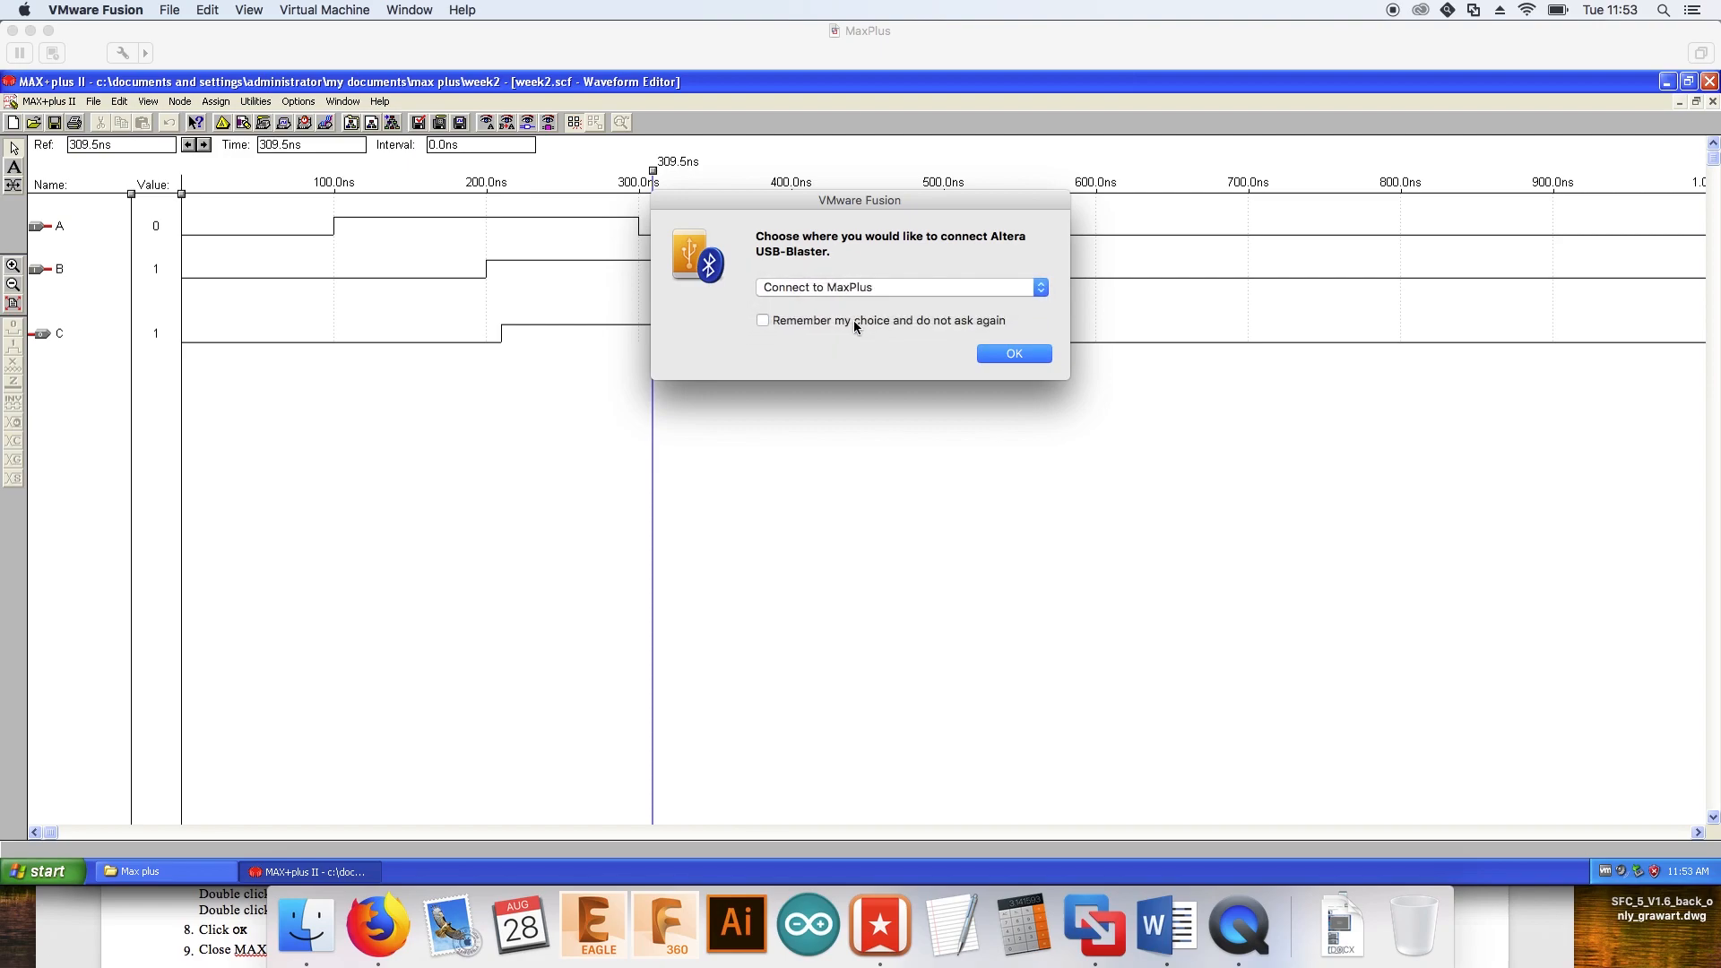
click(1014, 353)
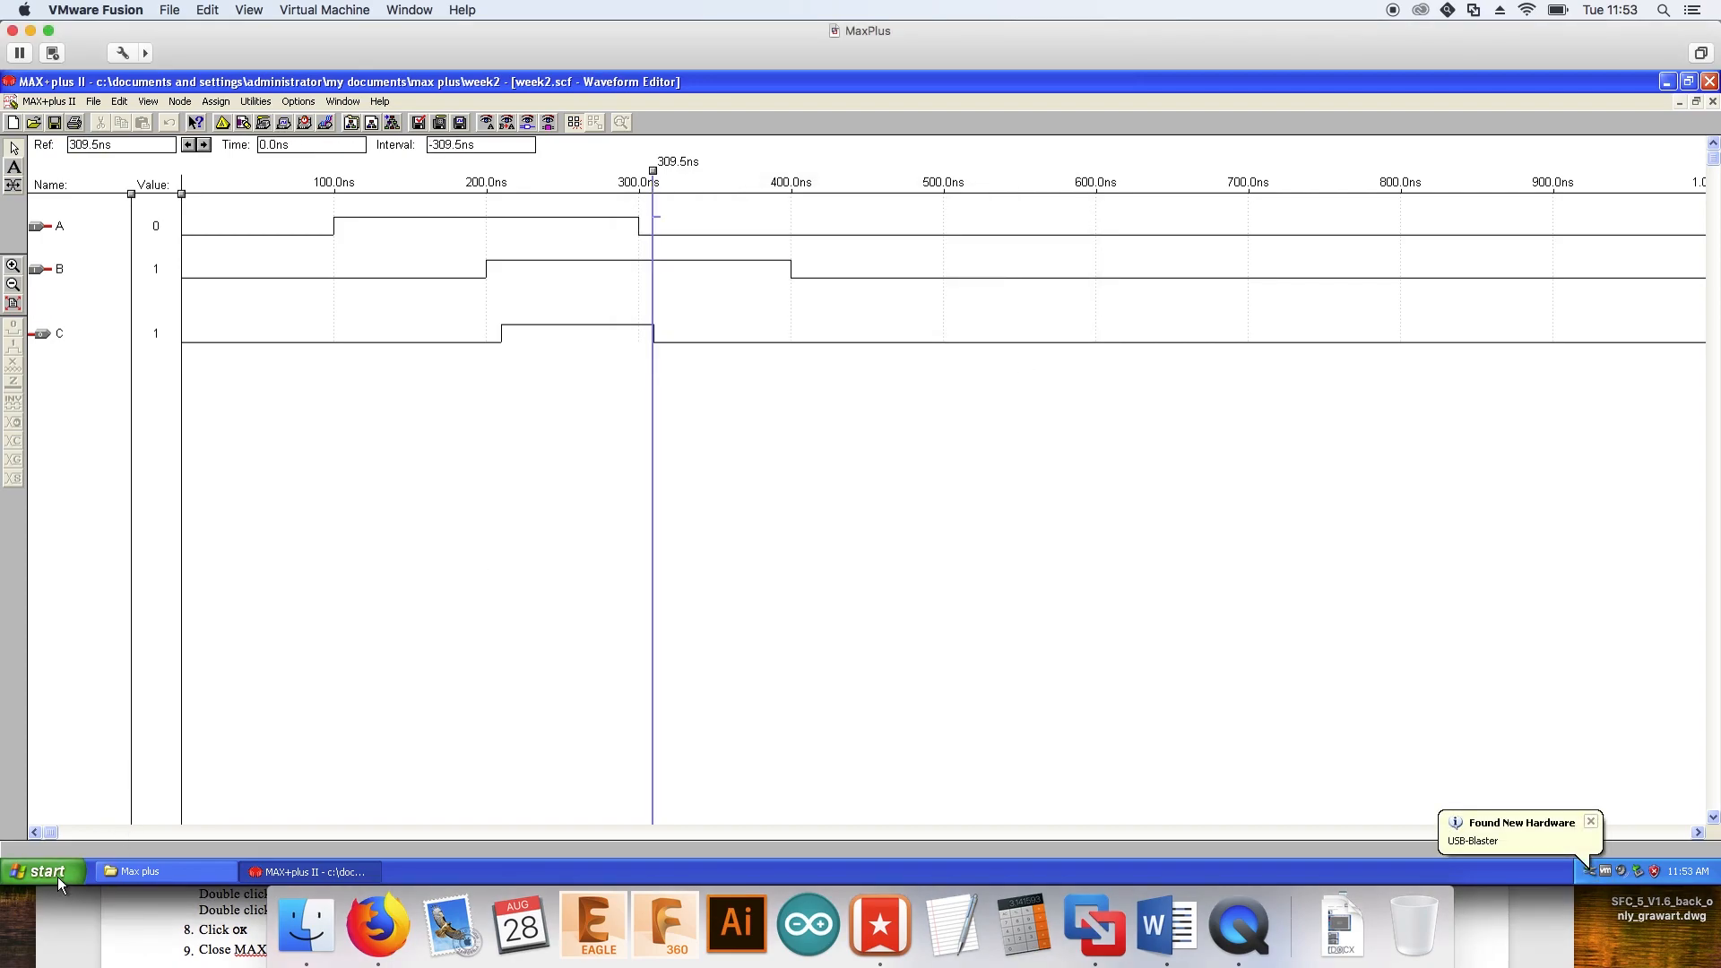
Open the Windows Control Panel, cancel the Found New Hardware Wizard, and switch the Control Panel to Classic View
click(57, 879)
click(219, 635)
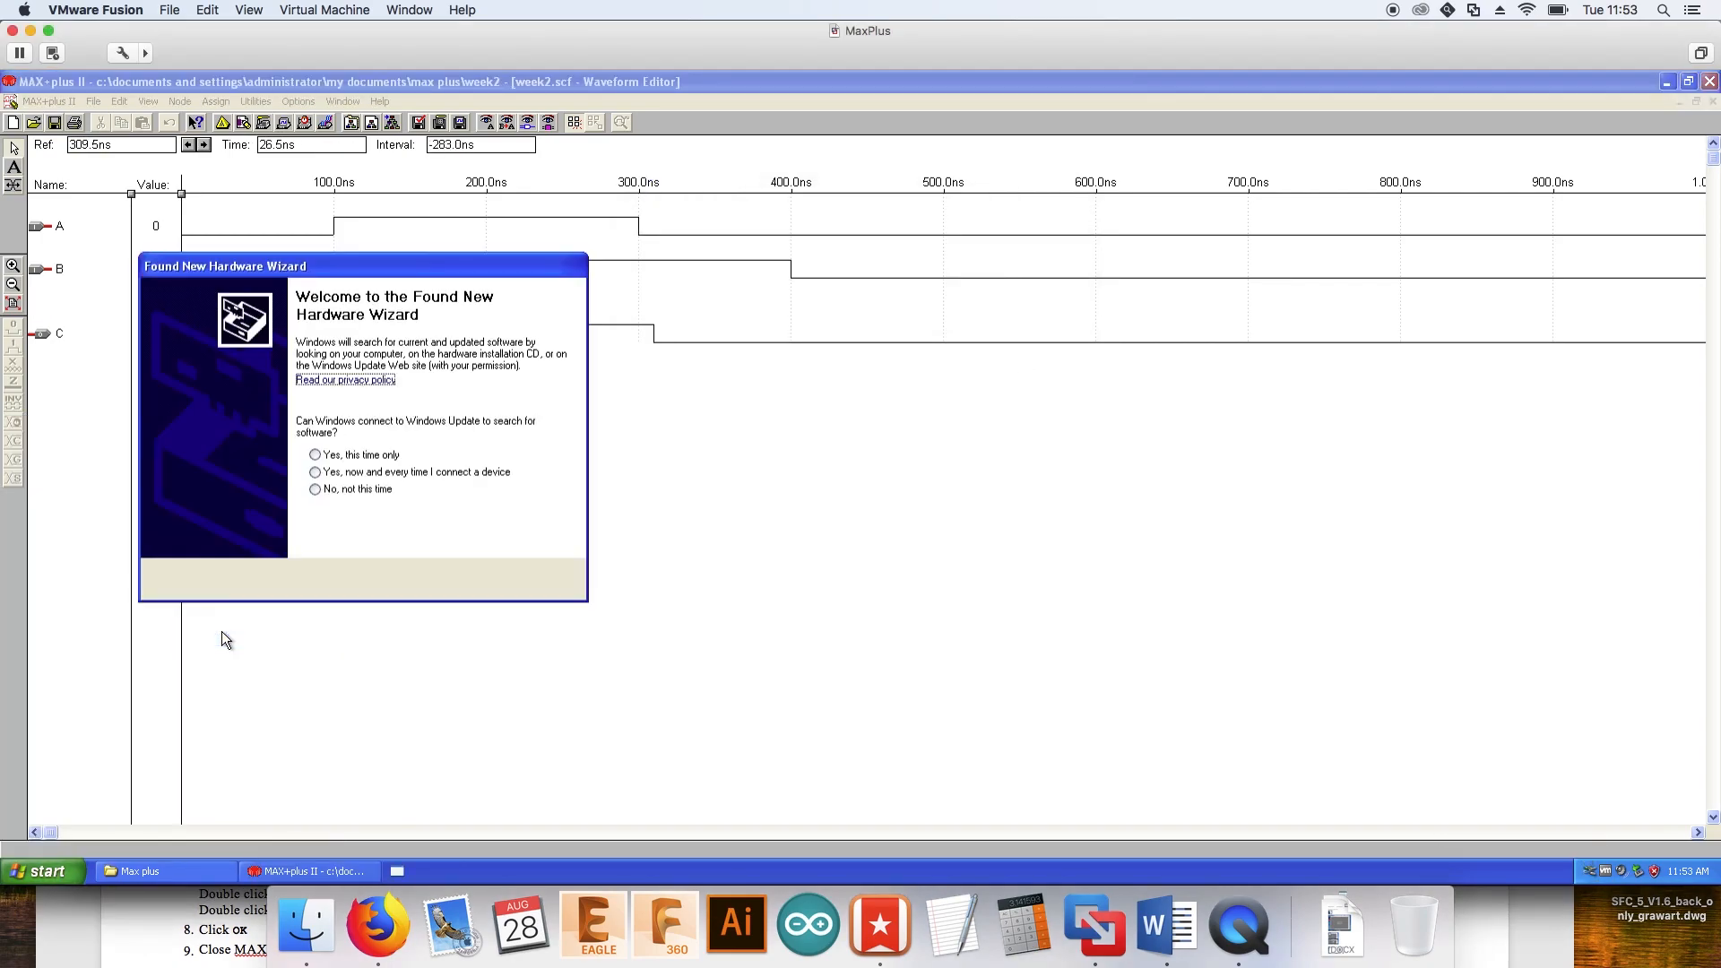
click(516, 215)
drag(517, 216, 1203, 195)
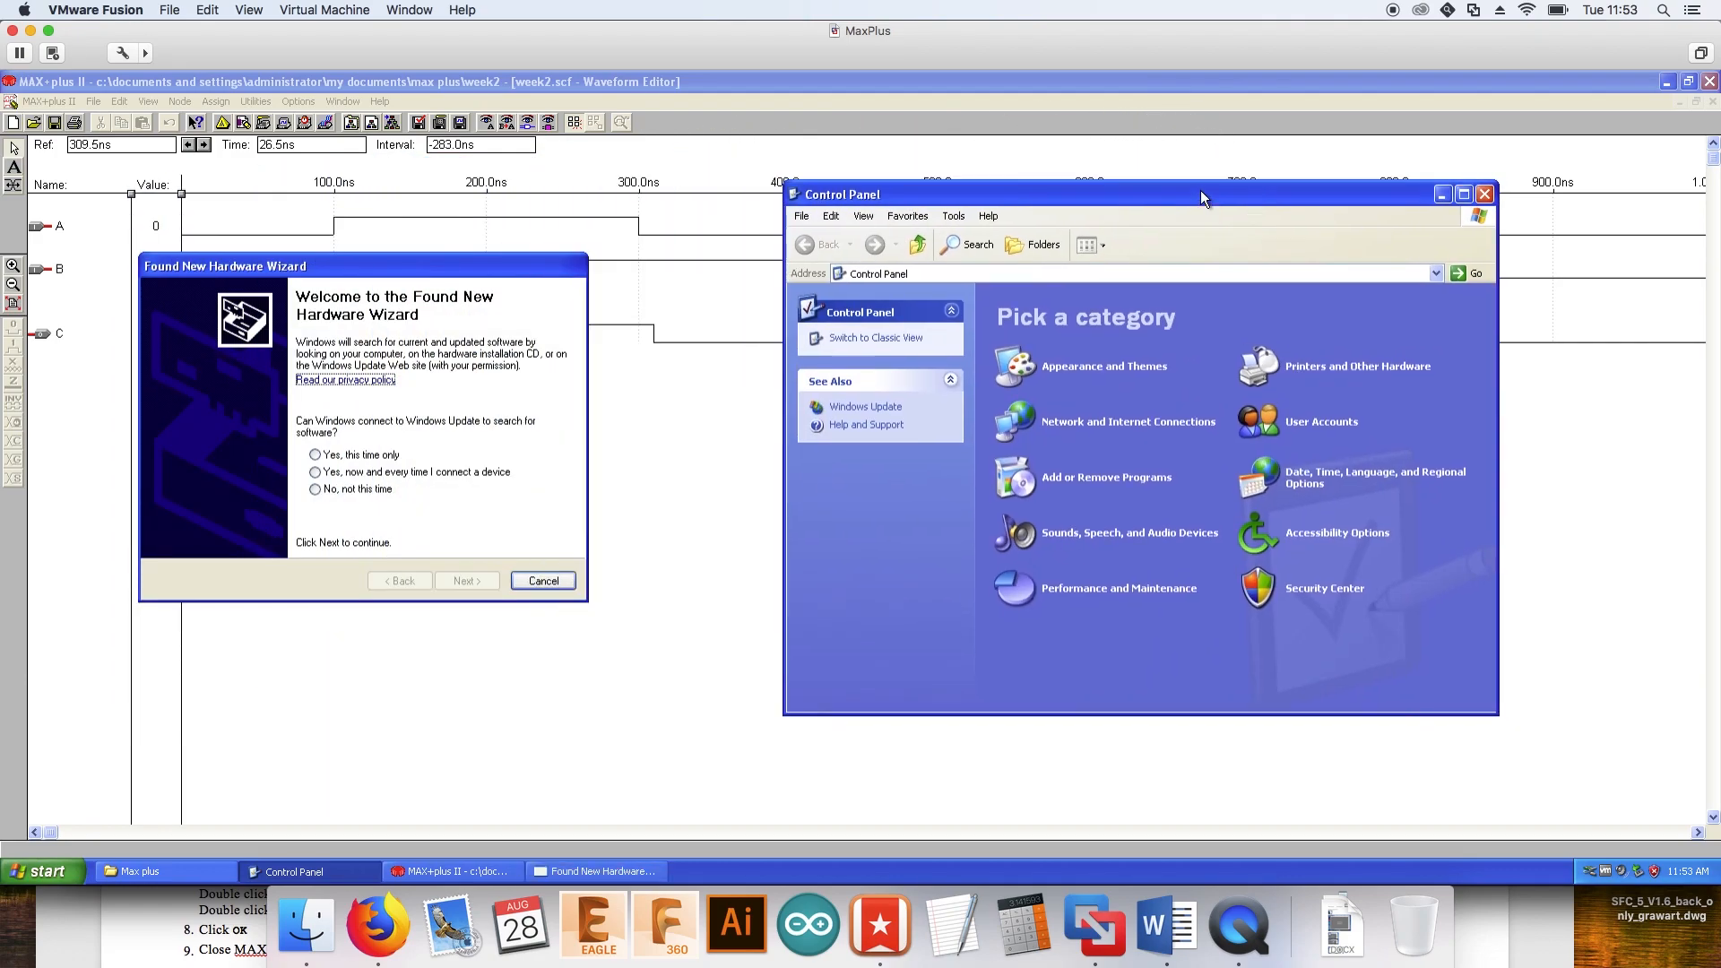
click(414, 294)
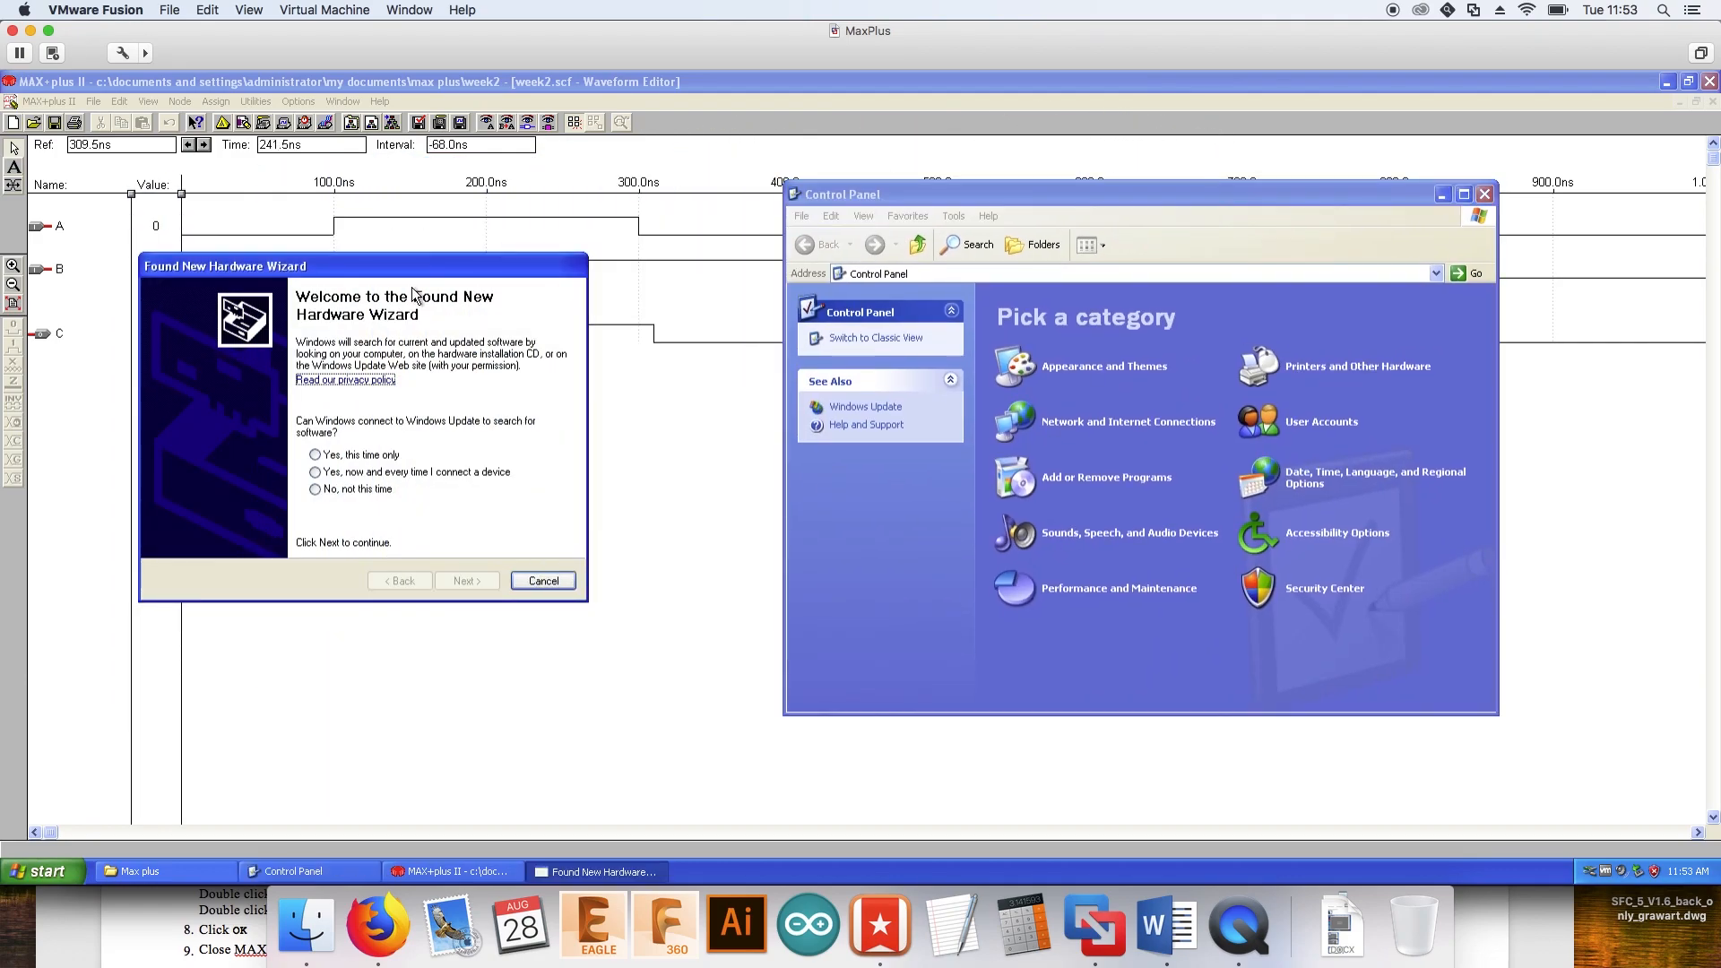
click(552, 581)
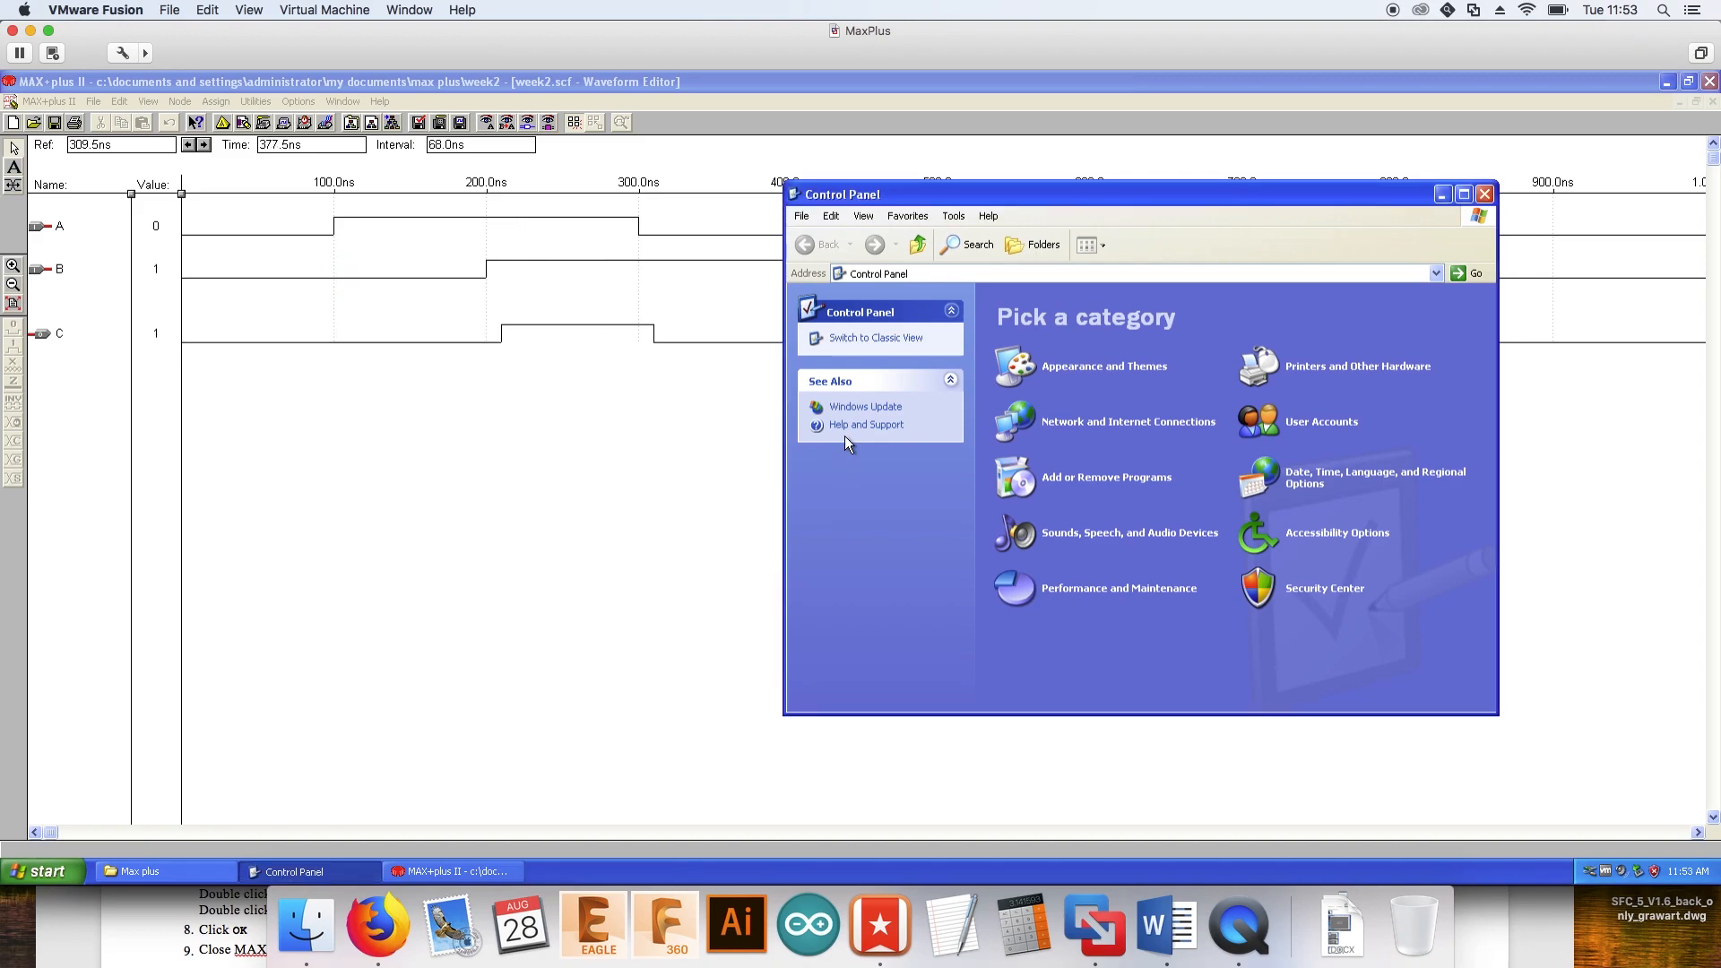
click(891, 339)
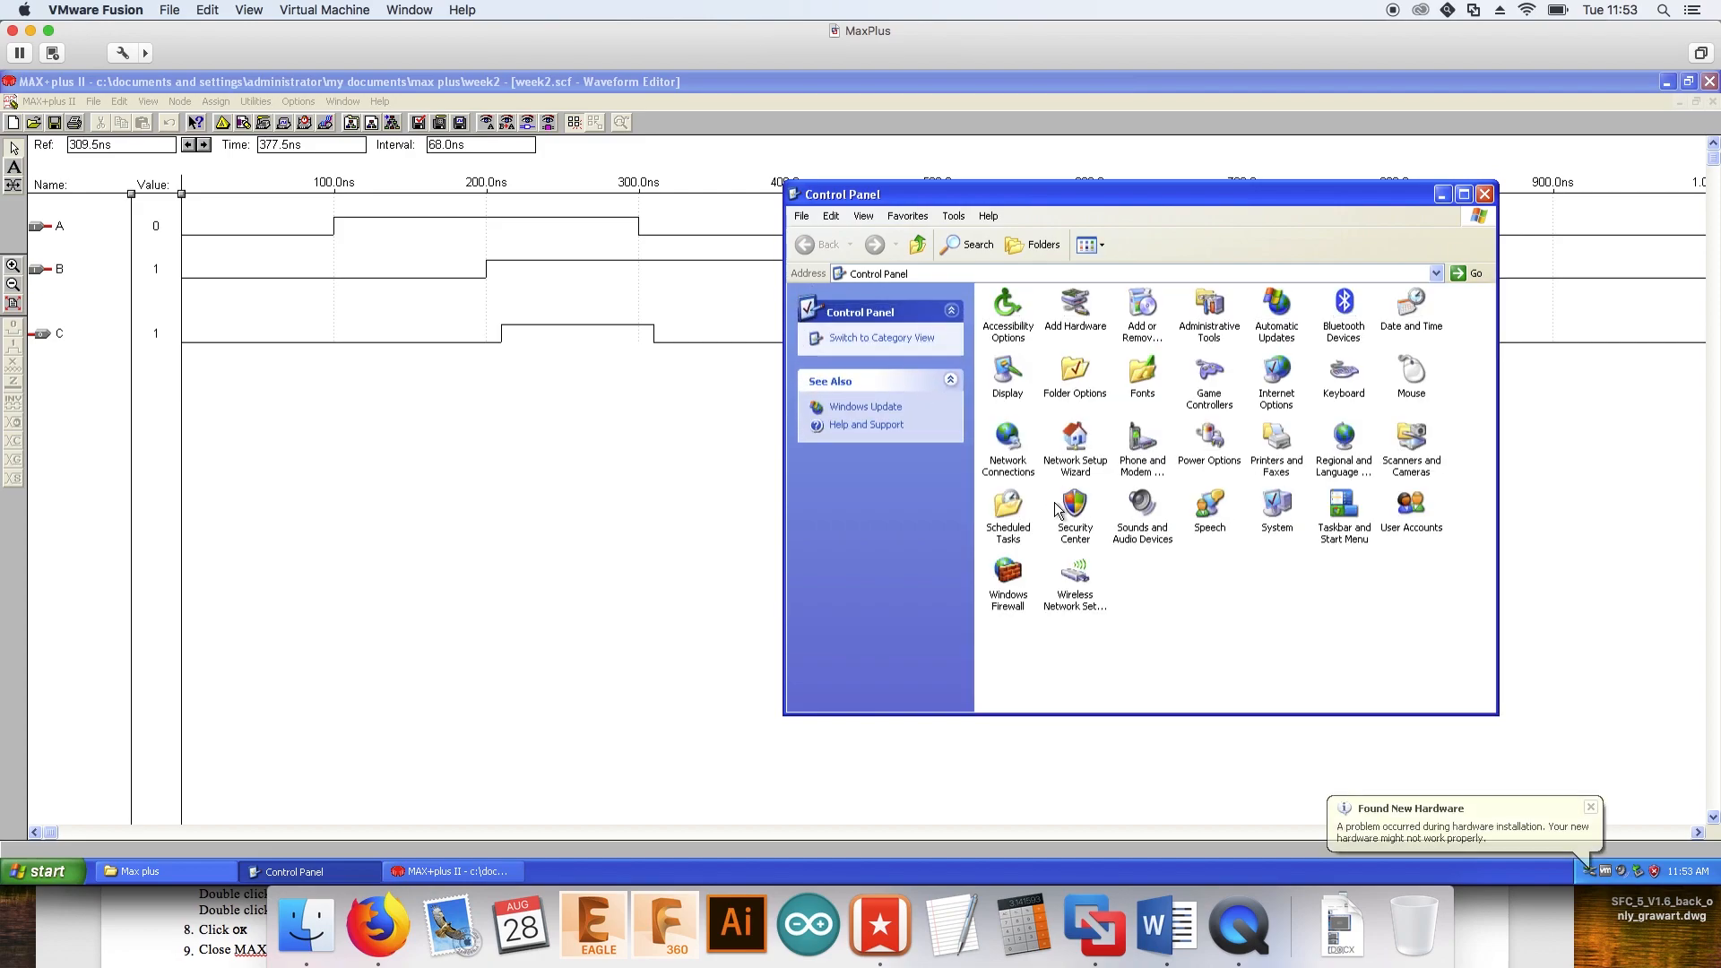
Open the Device Manager from the hardware settings of the System properties
double_click(1272, 526)
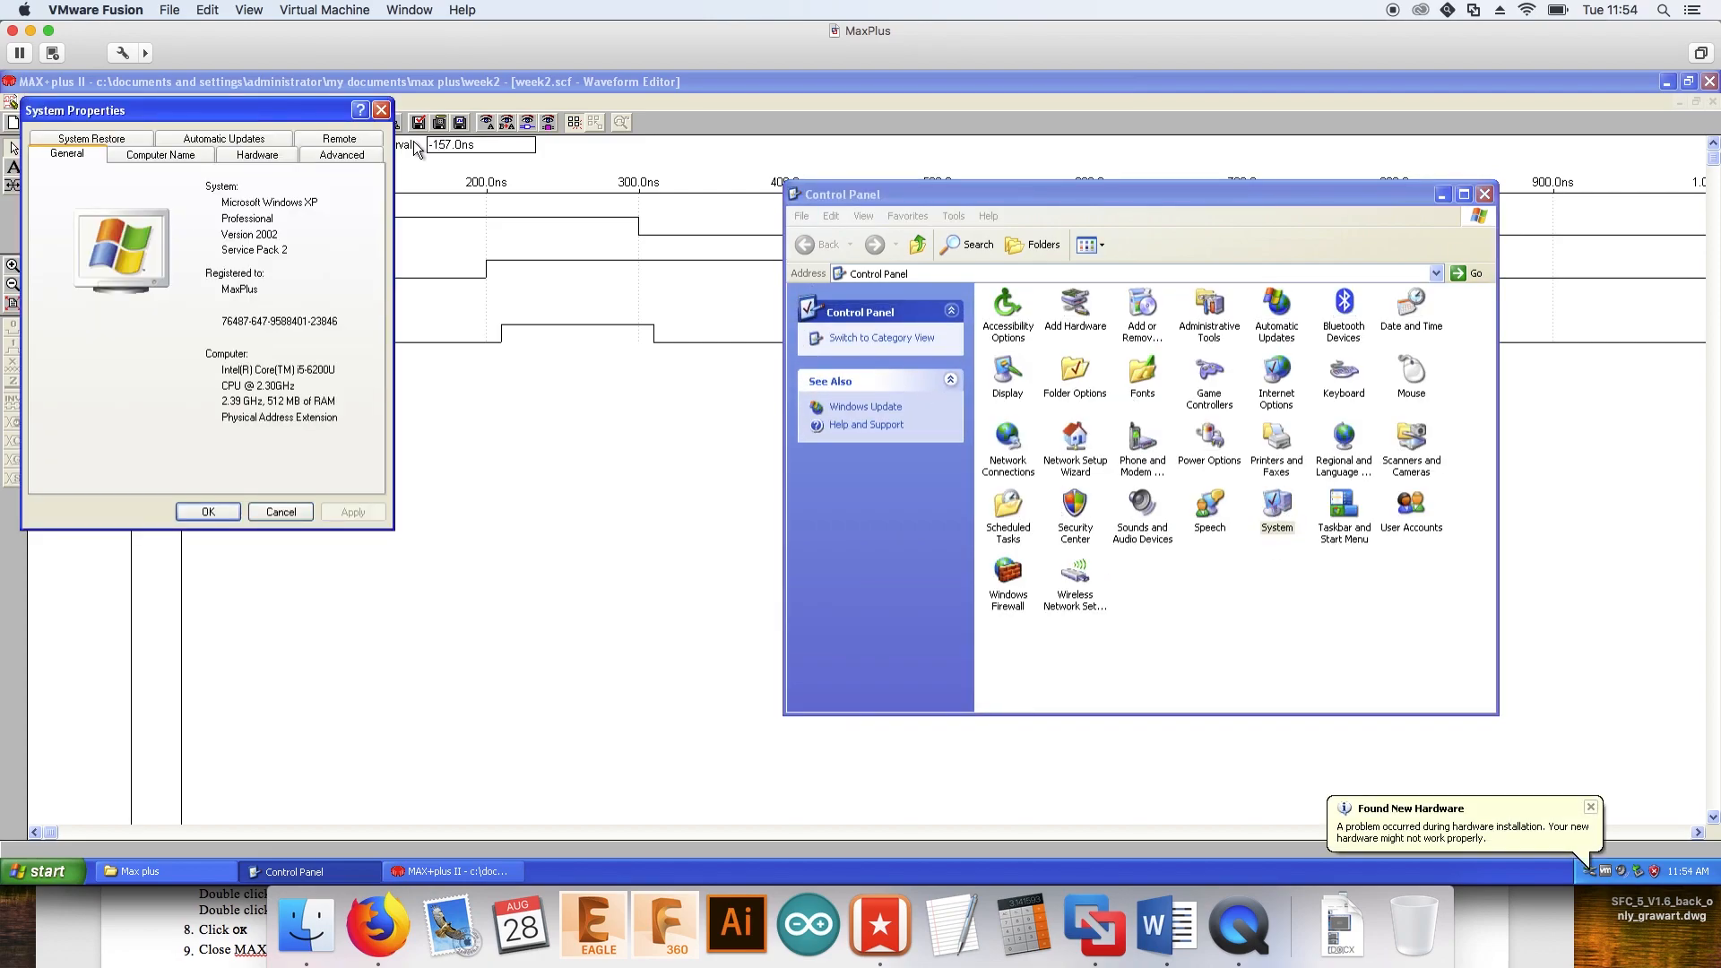
click(273, 157)
click(297, 248)
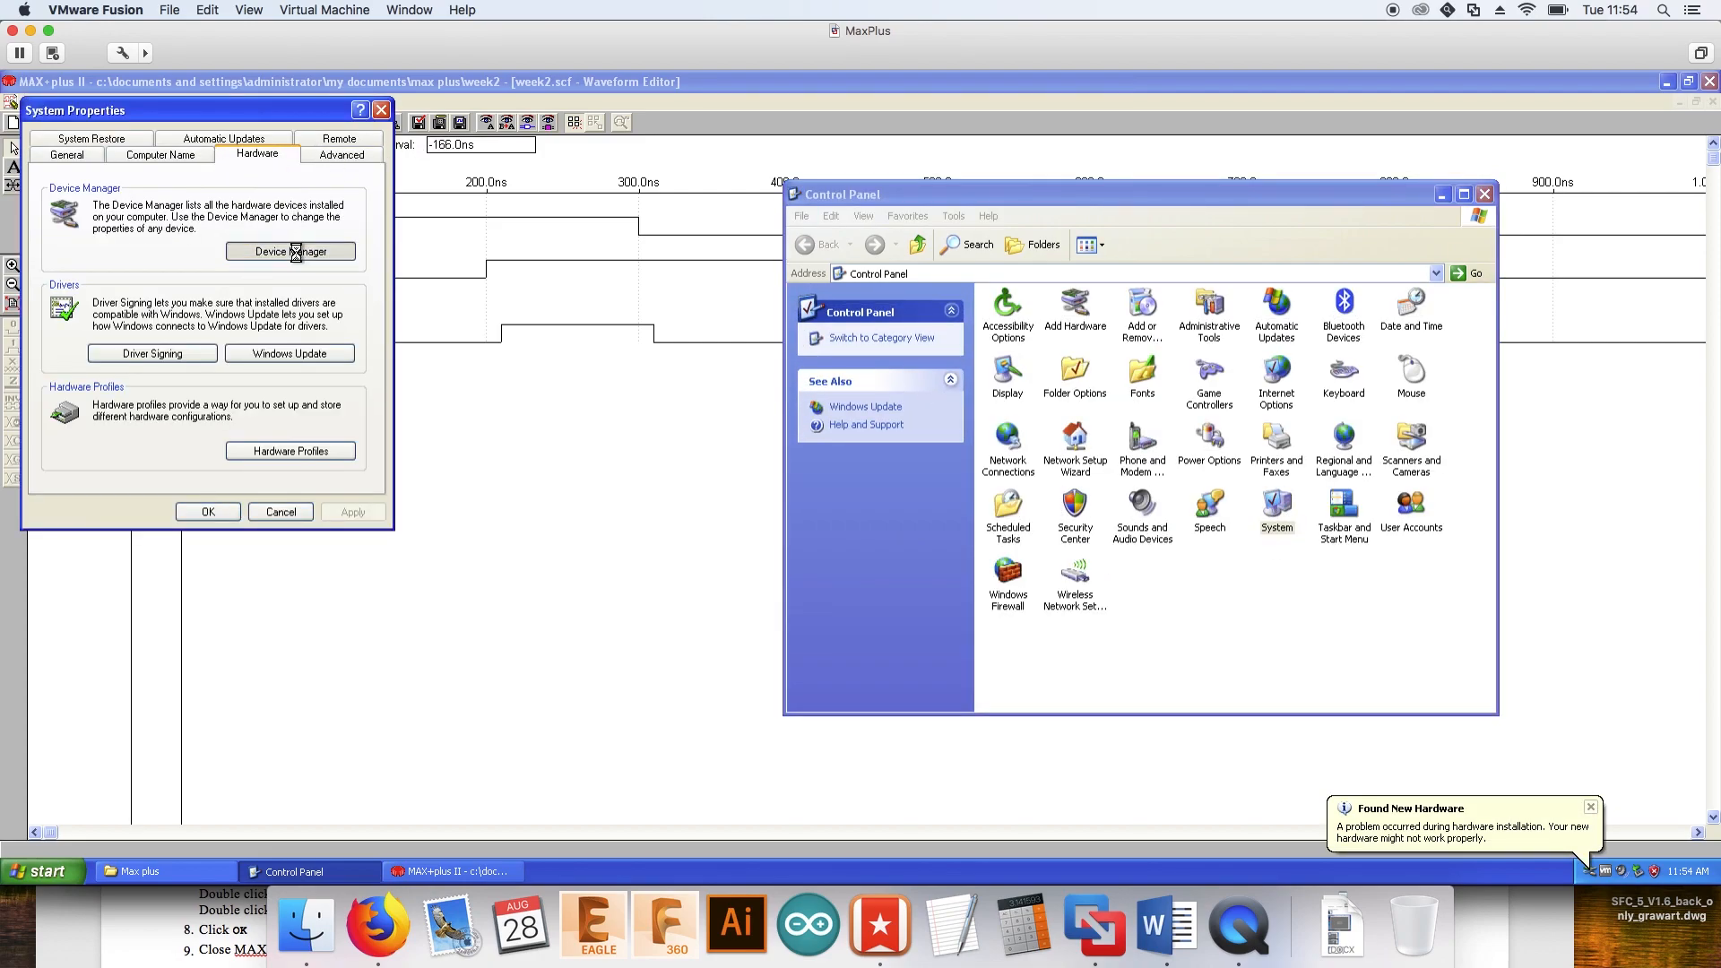
click(39, 870)
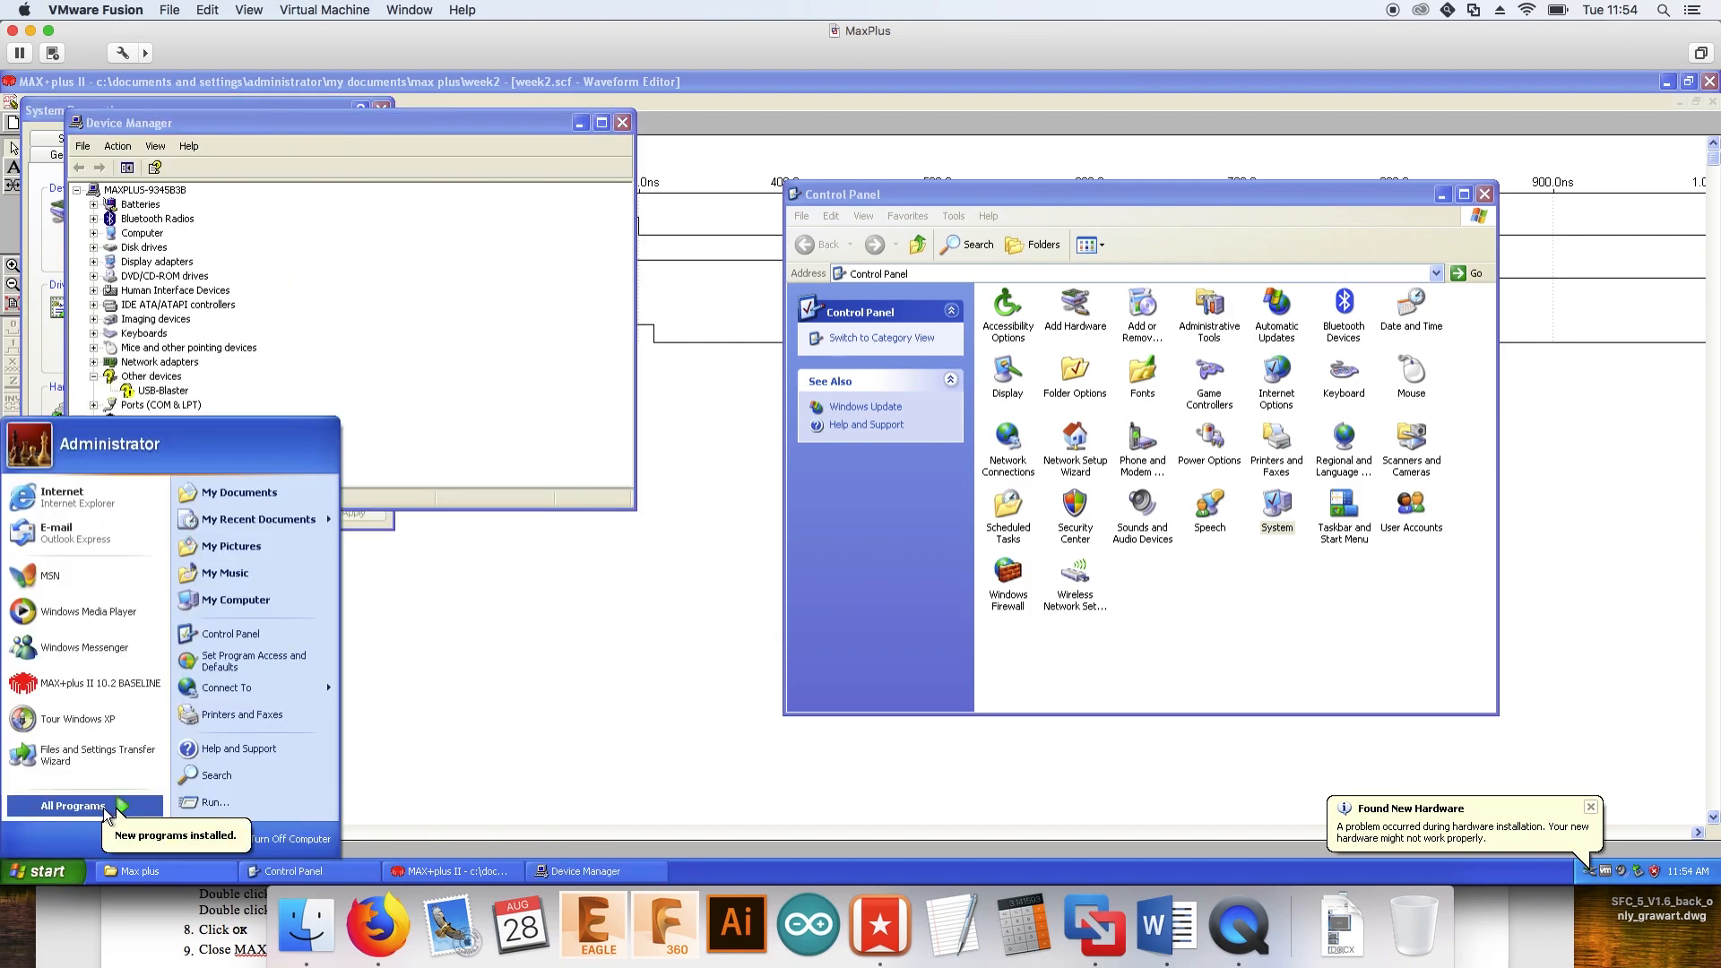
click(63, 809)
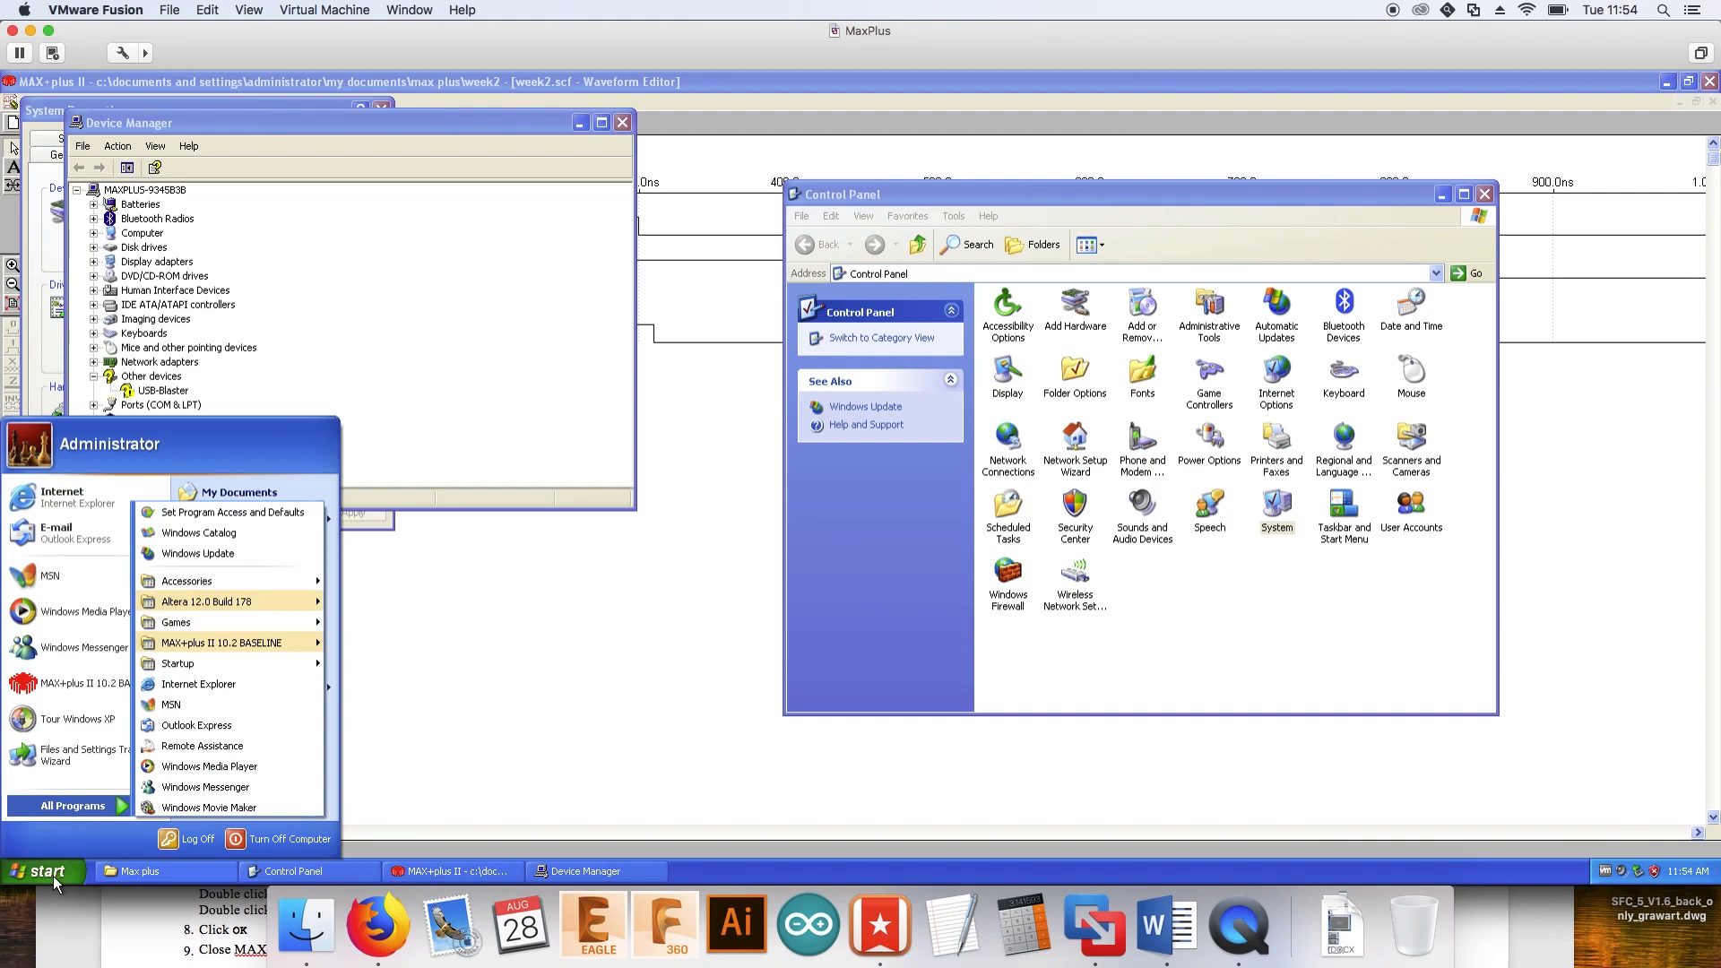
Start a driver update for the USB-Blaster device without connecting to Windows Update, choosing to install from a list or specific location
click(163, 392)
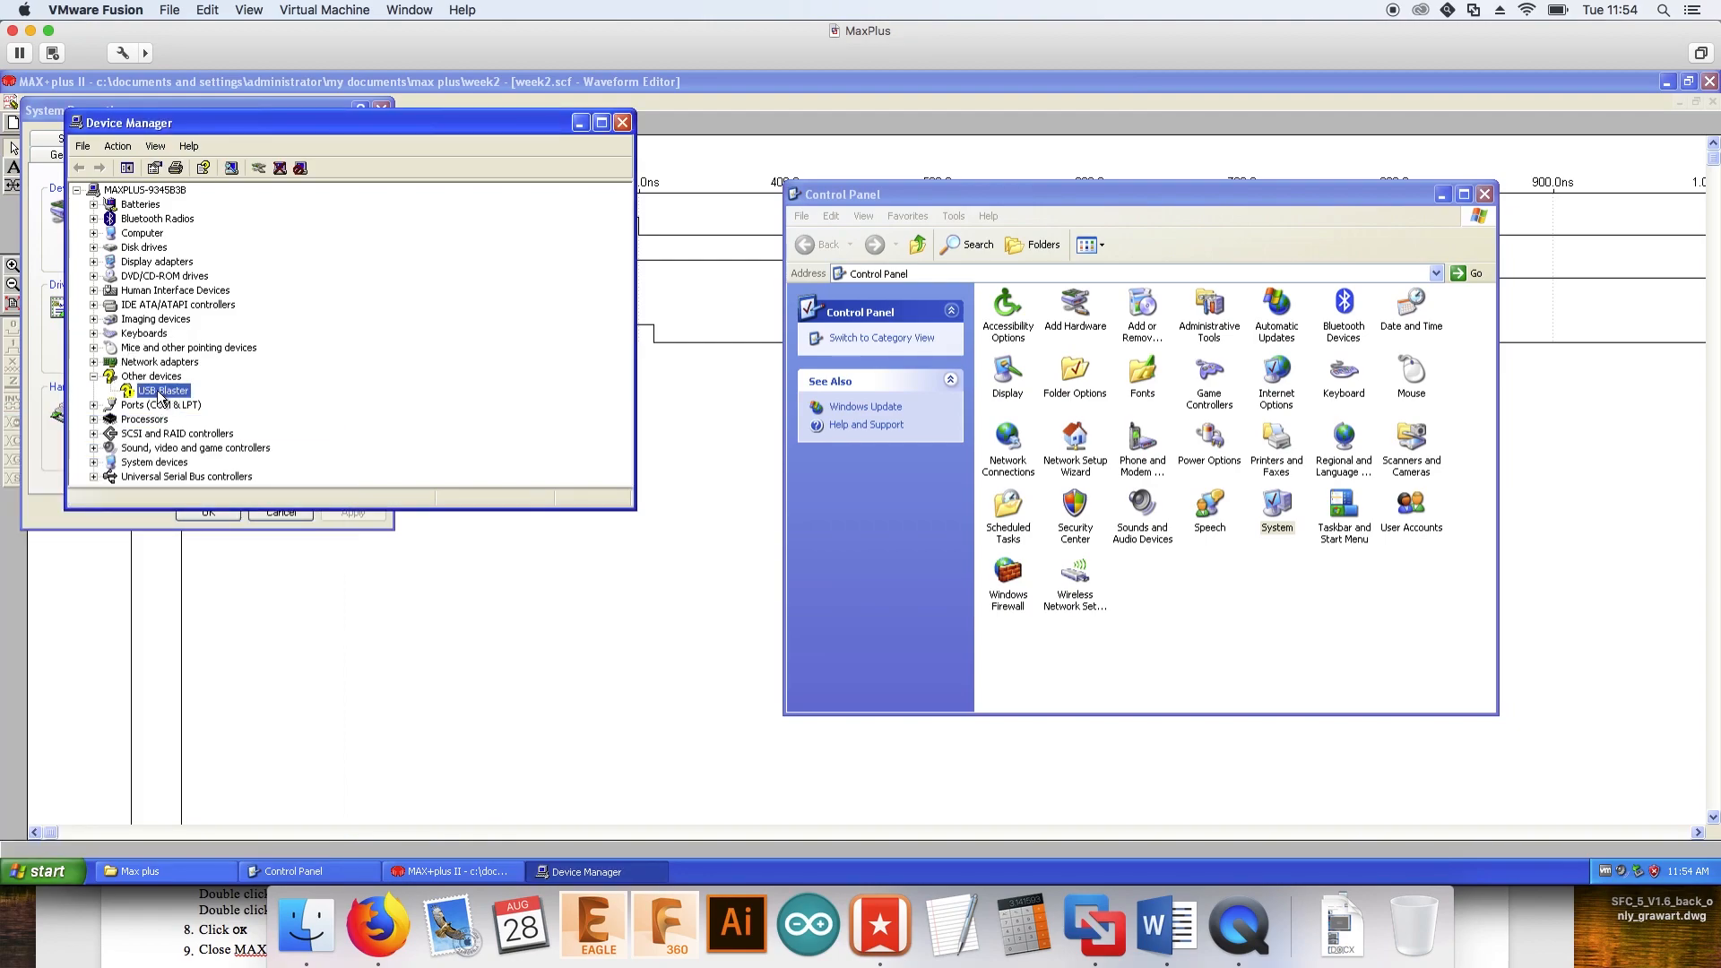
right_click(159, 392)
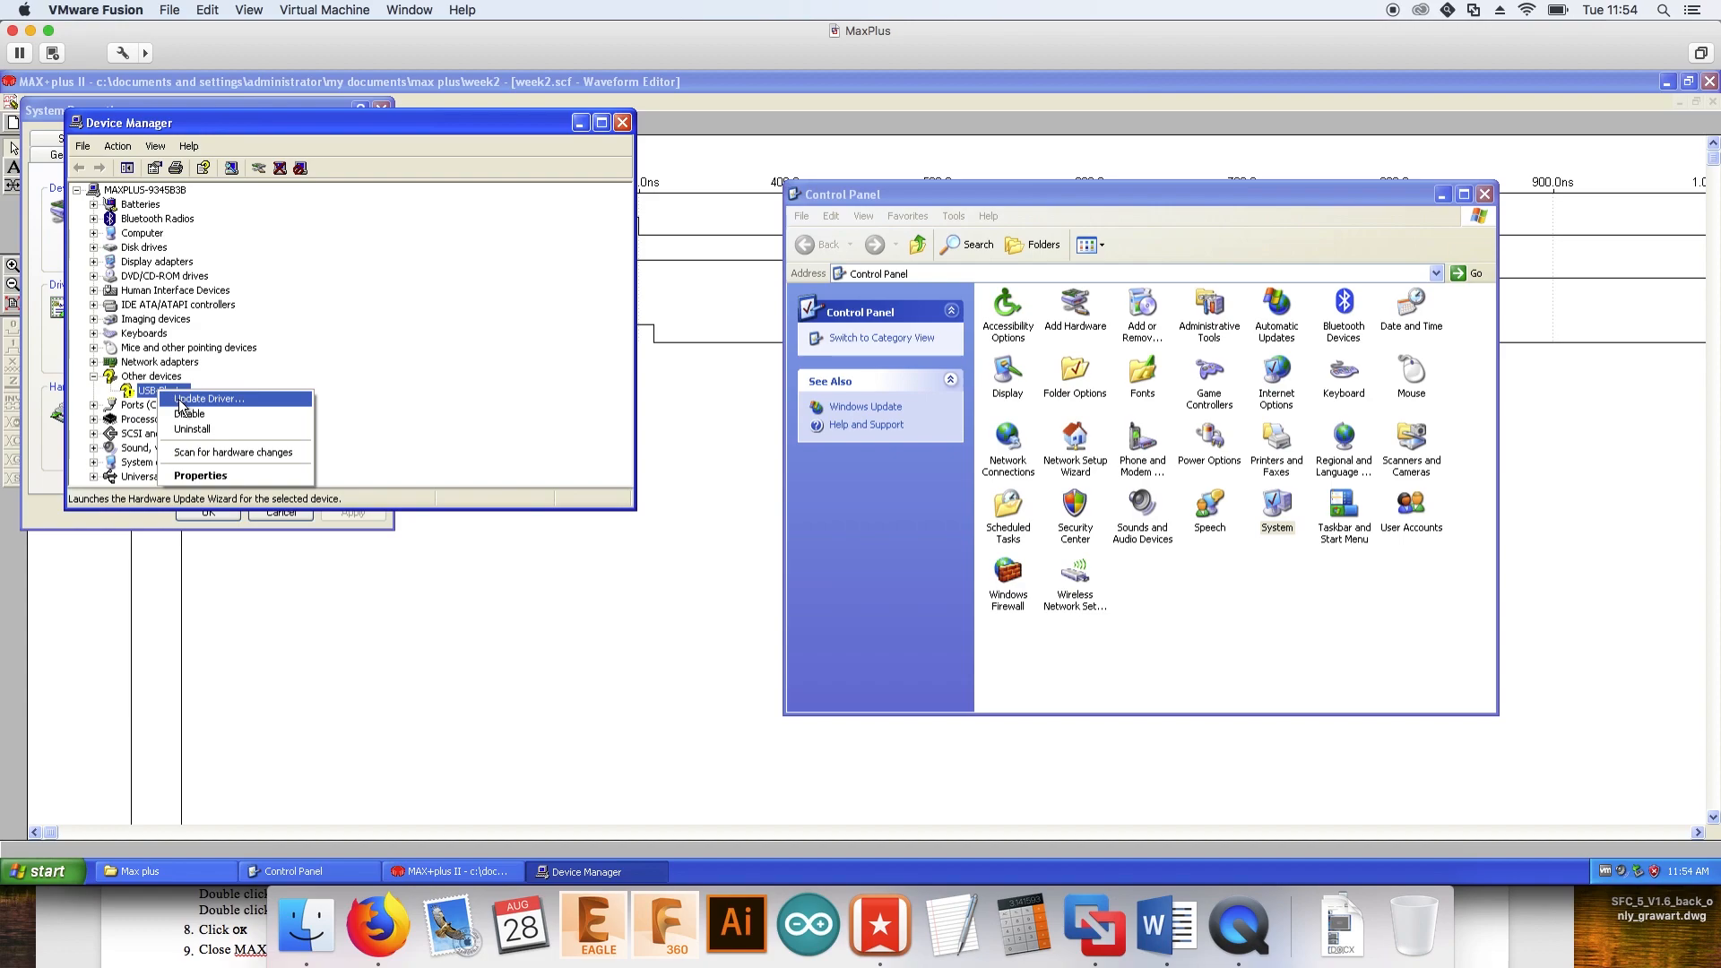
click(179, 400)
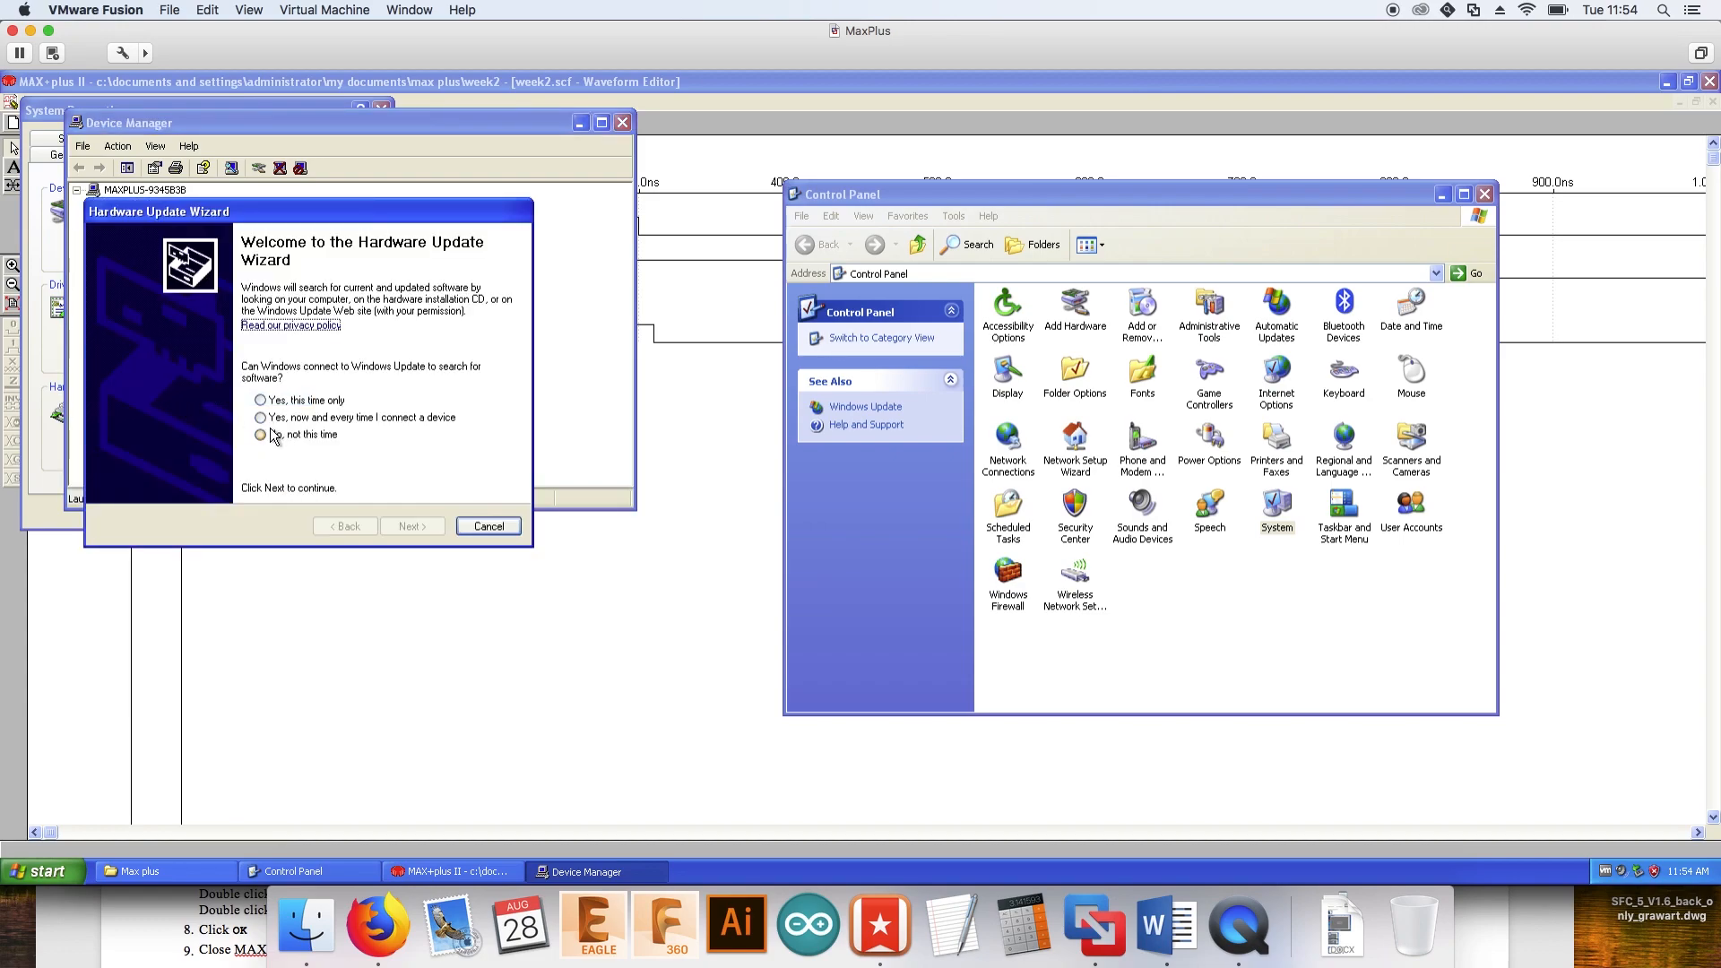
drag(264, 197, 743, 300)
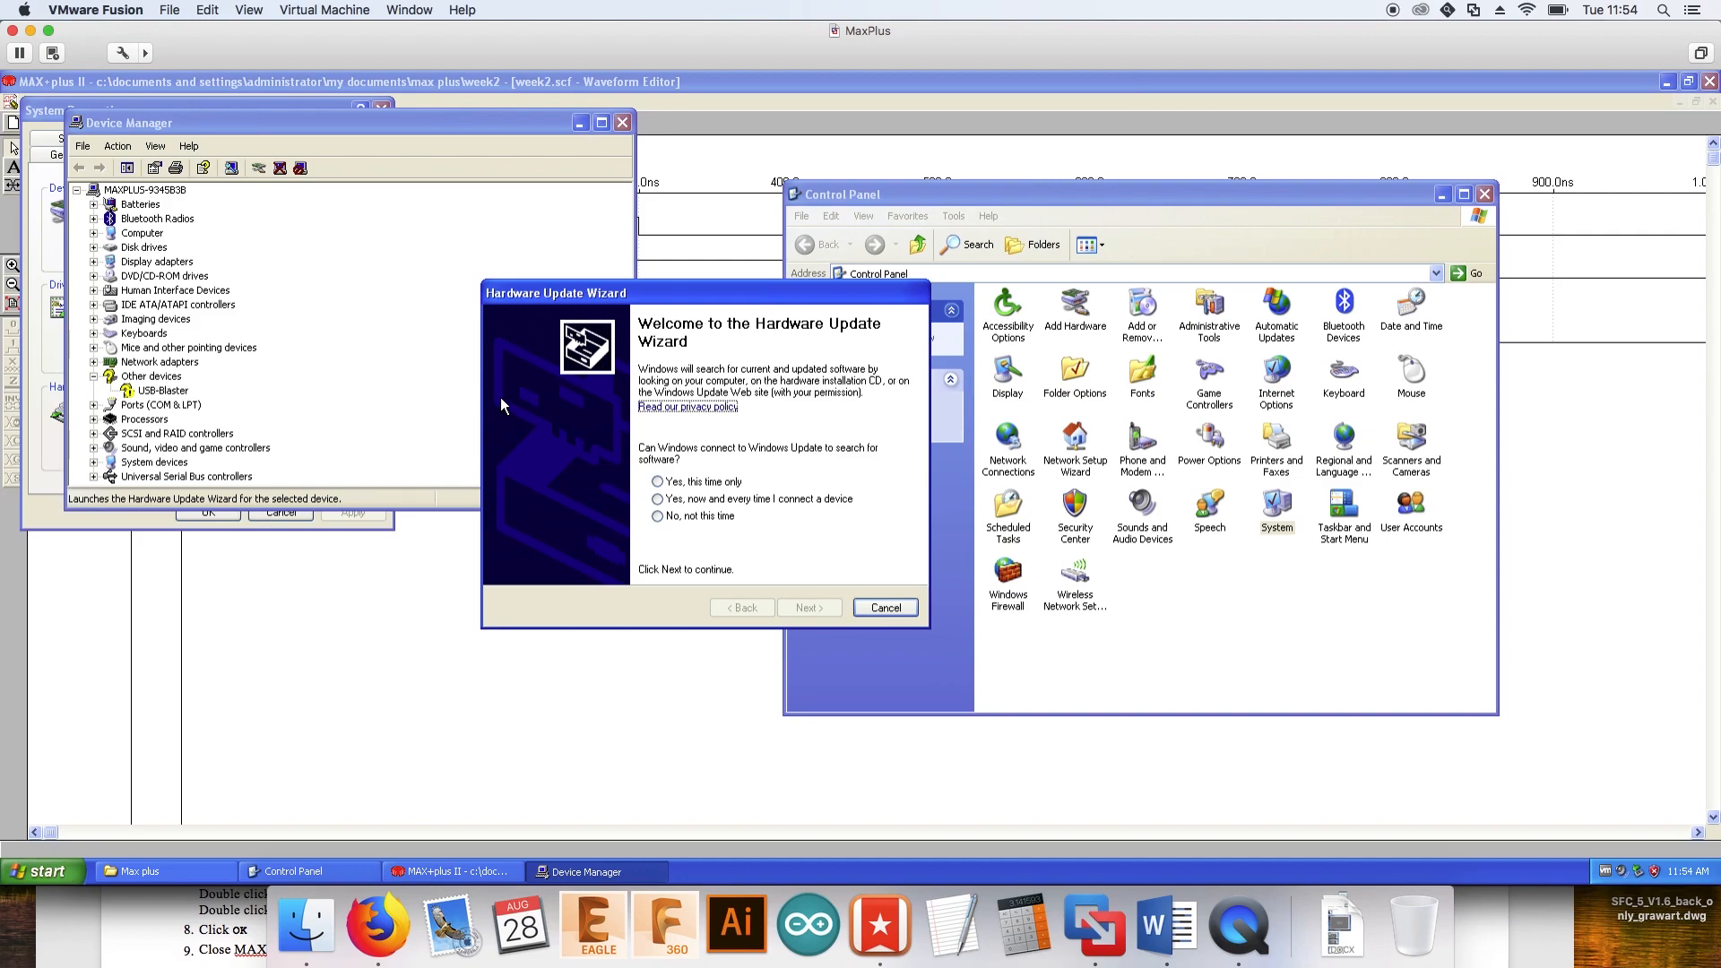
click(698, 520)
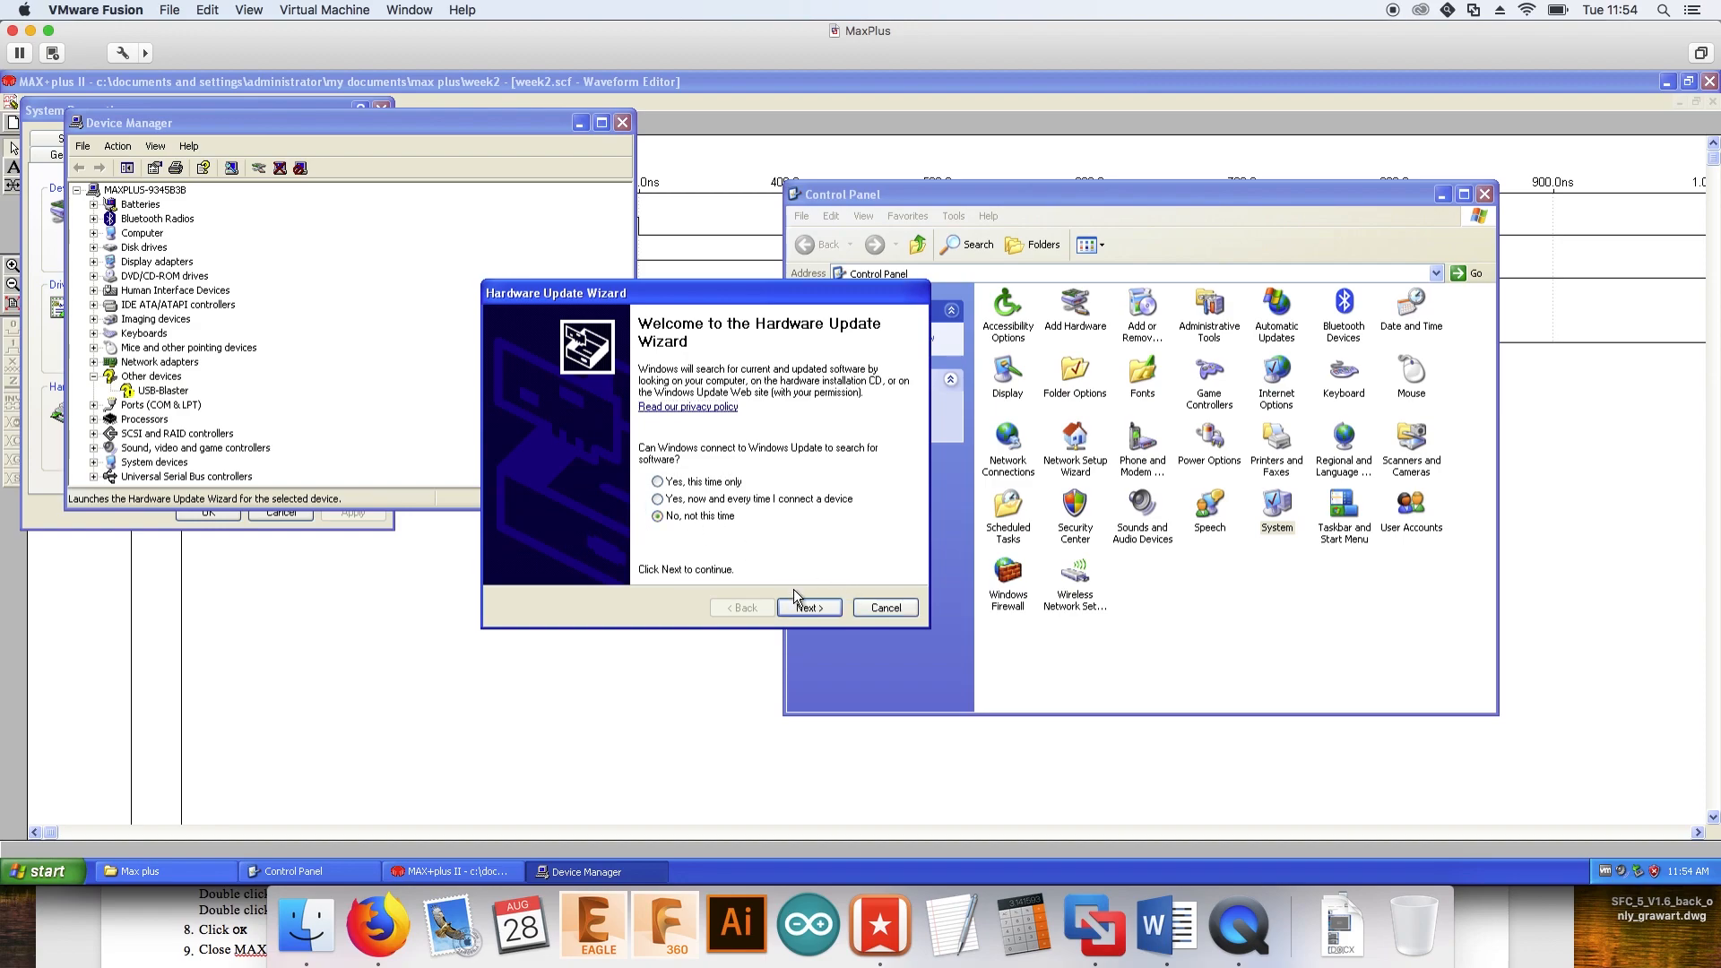
click(816, 607)
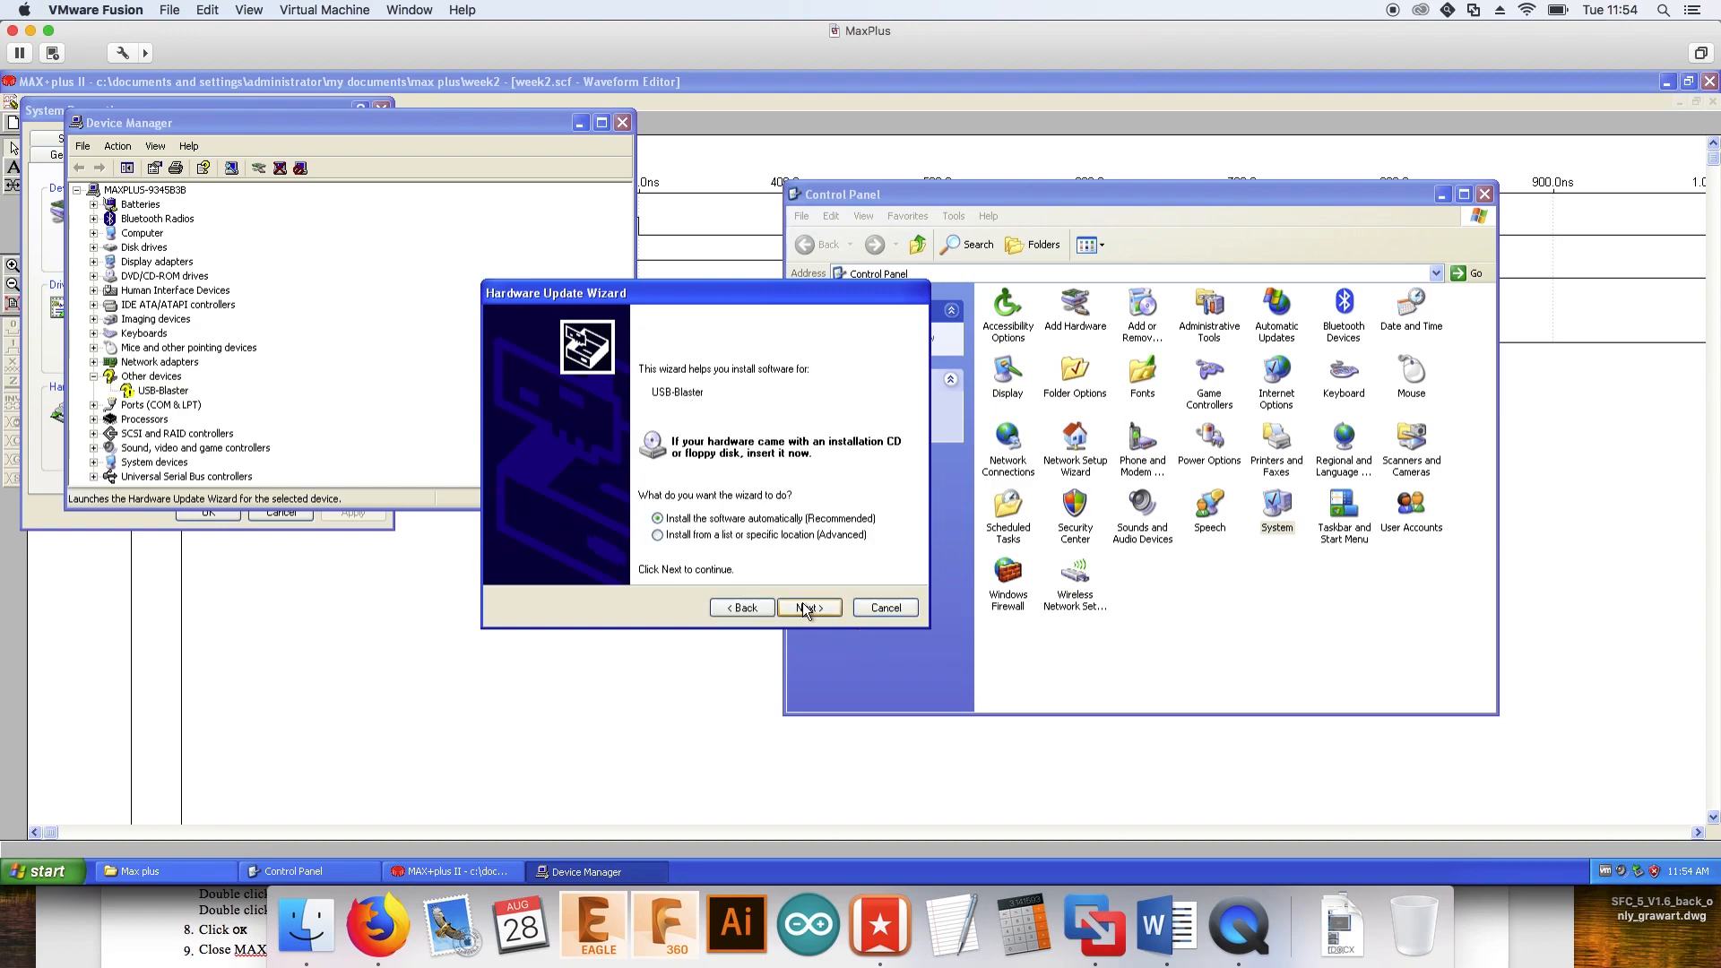
click(756, 537)
click(807, 607)
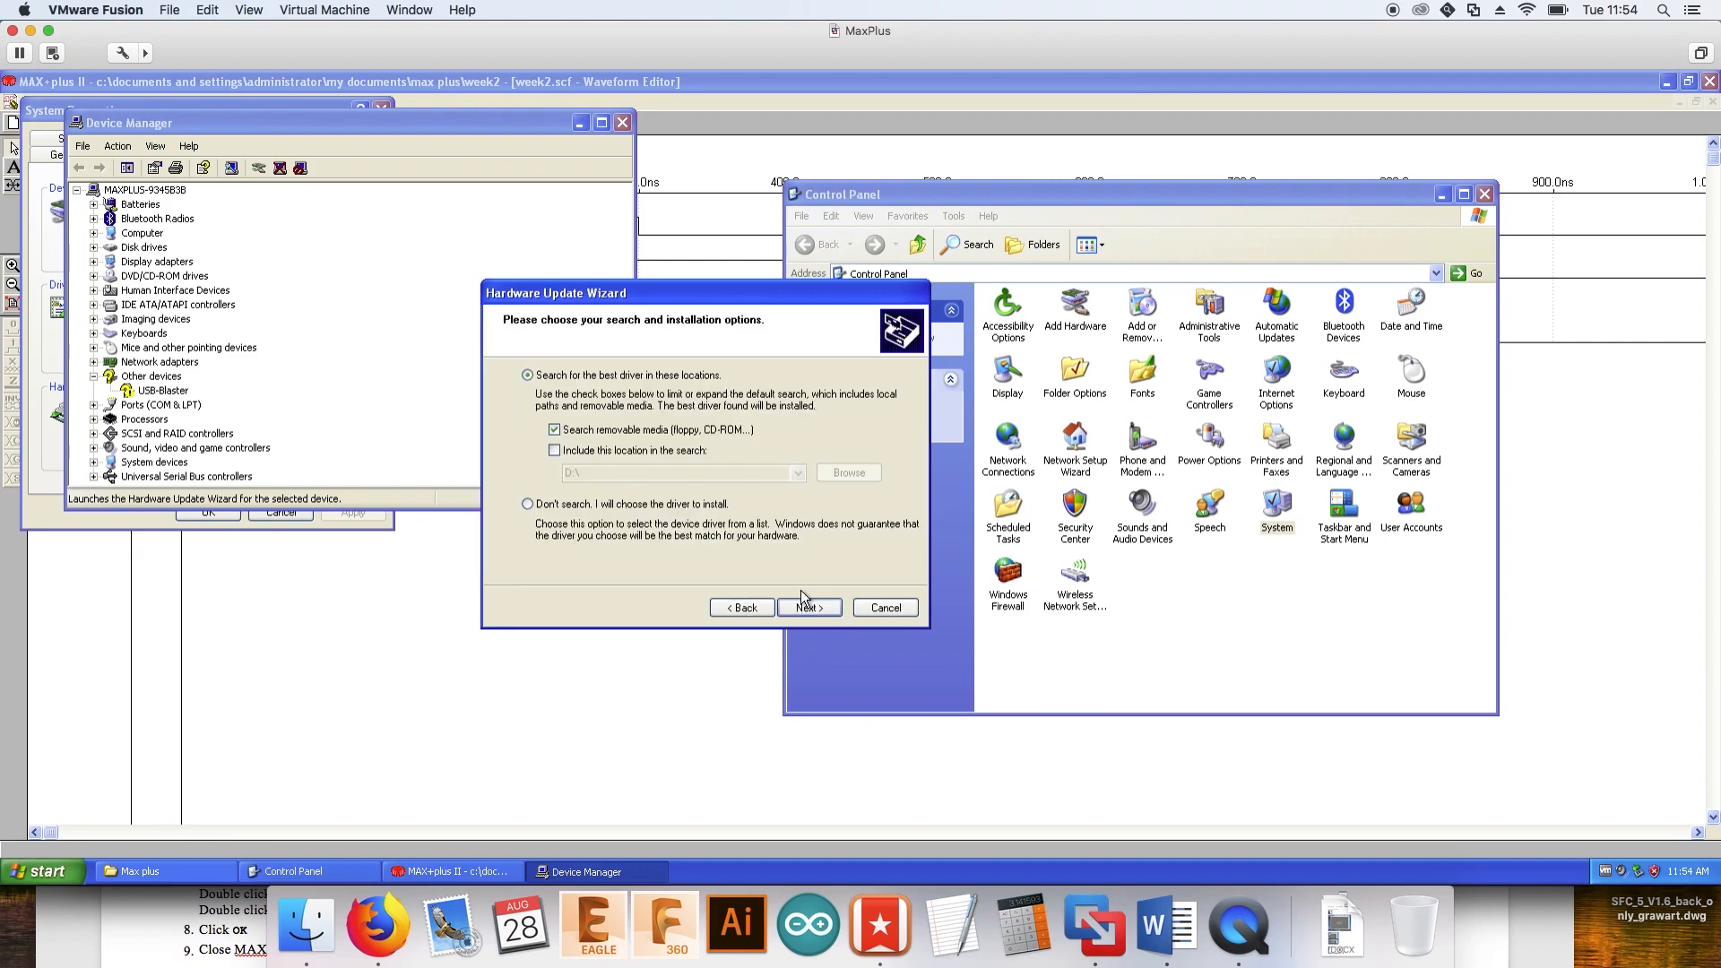
Exclude removable media from the driver search and include the folder C:\altera\12.0\qprogrammer\drivers\usb-blaster
click(693, 451)
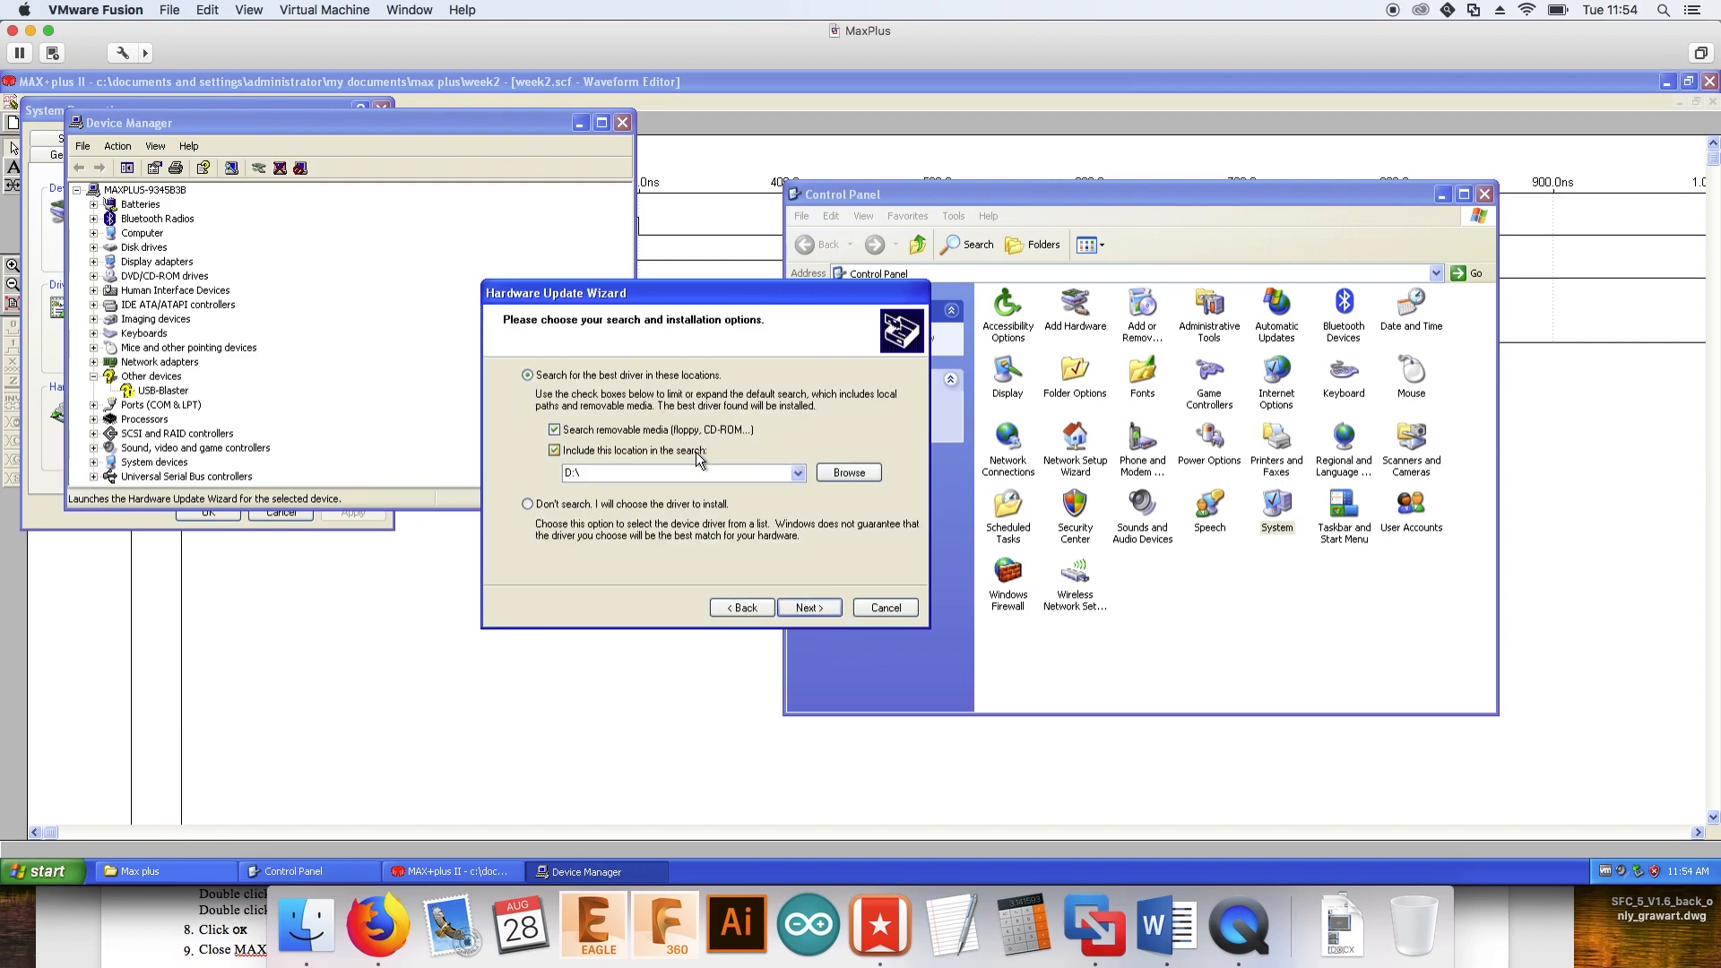
click(723, 433)
click(850, 474)
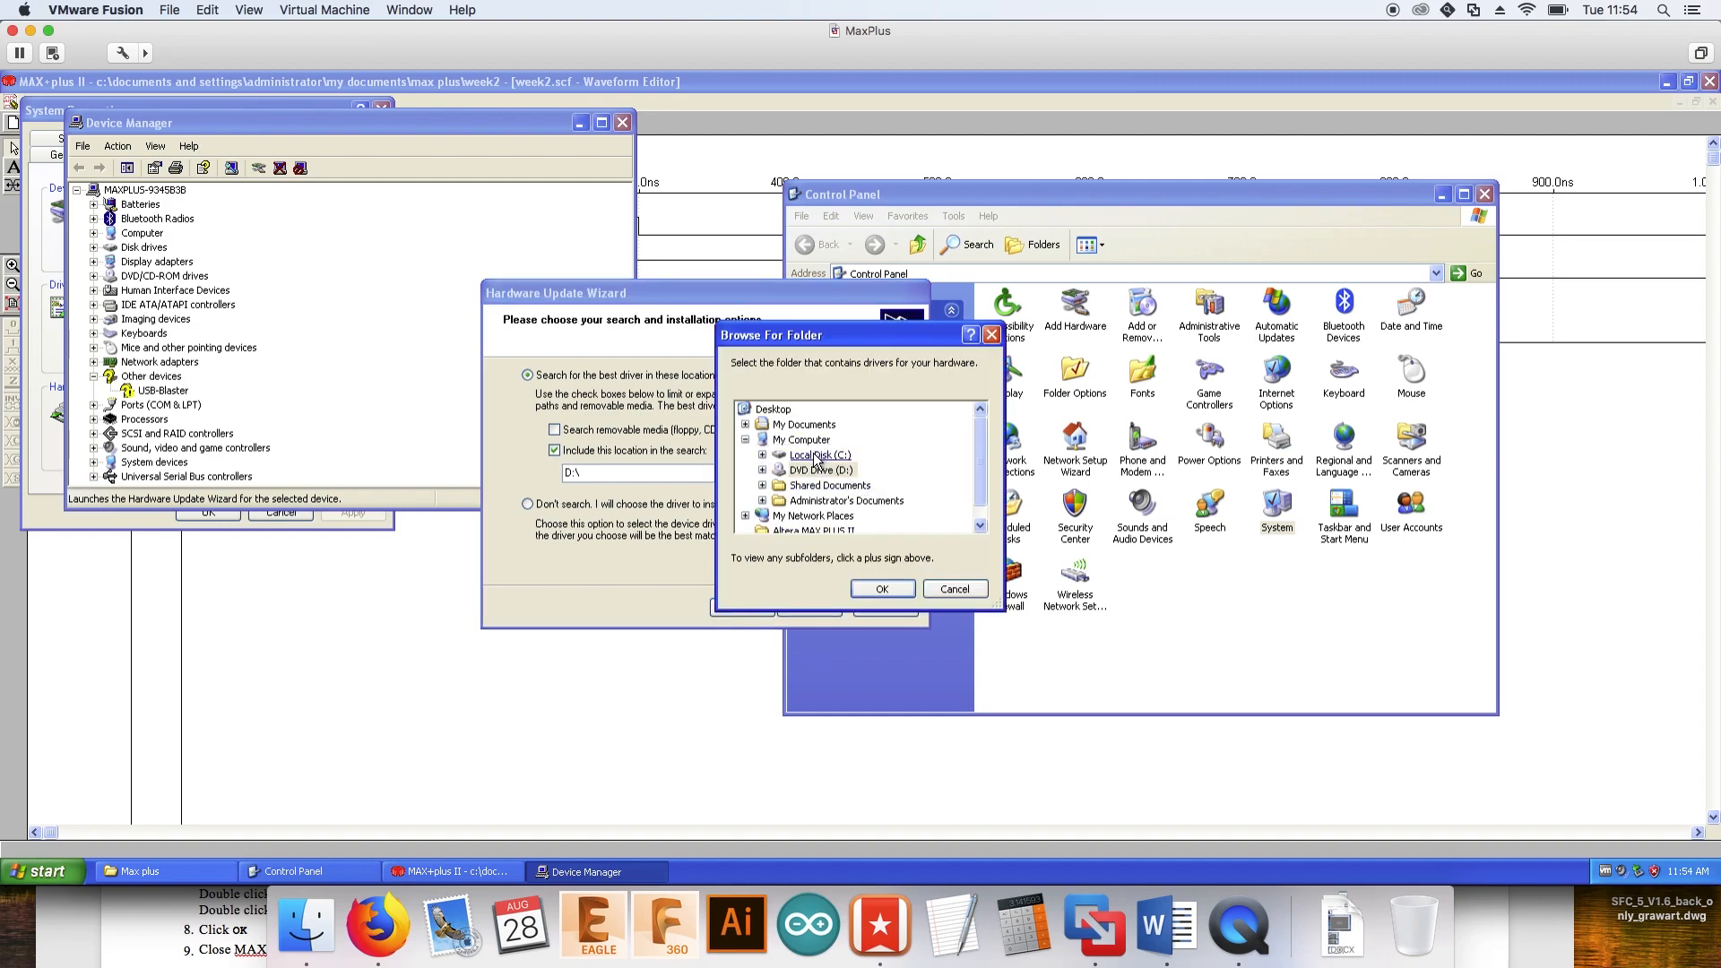
double_click(819, 454)
double_click(819, 441)
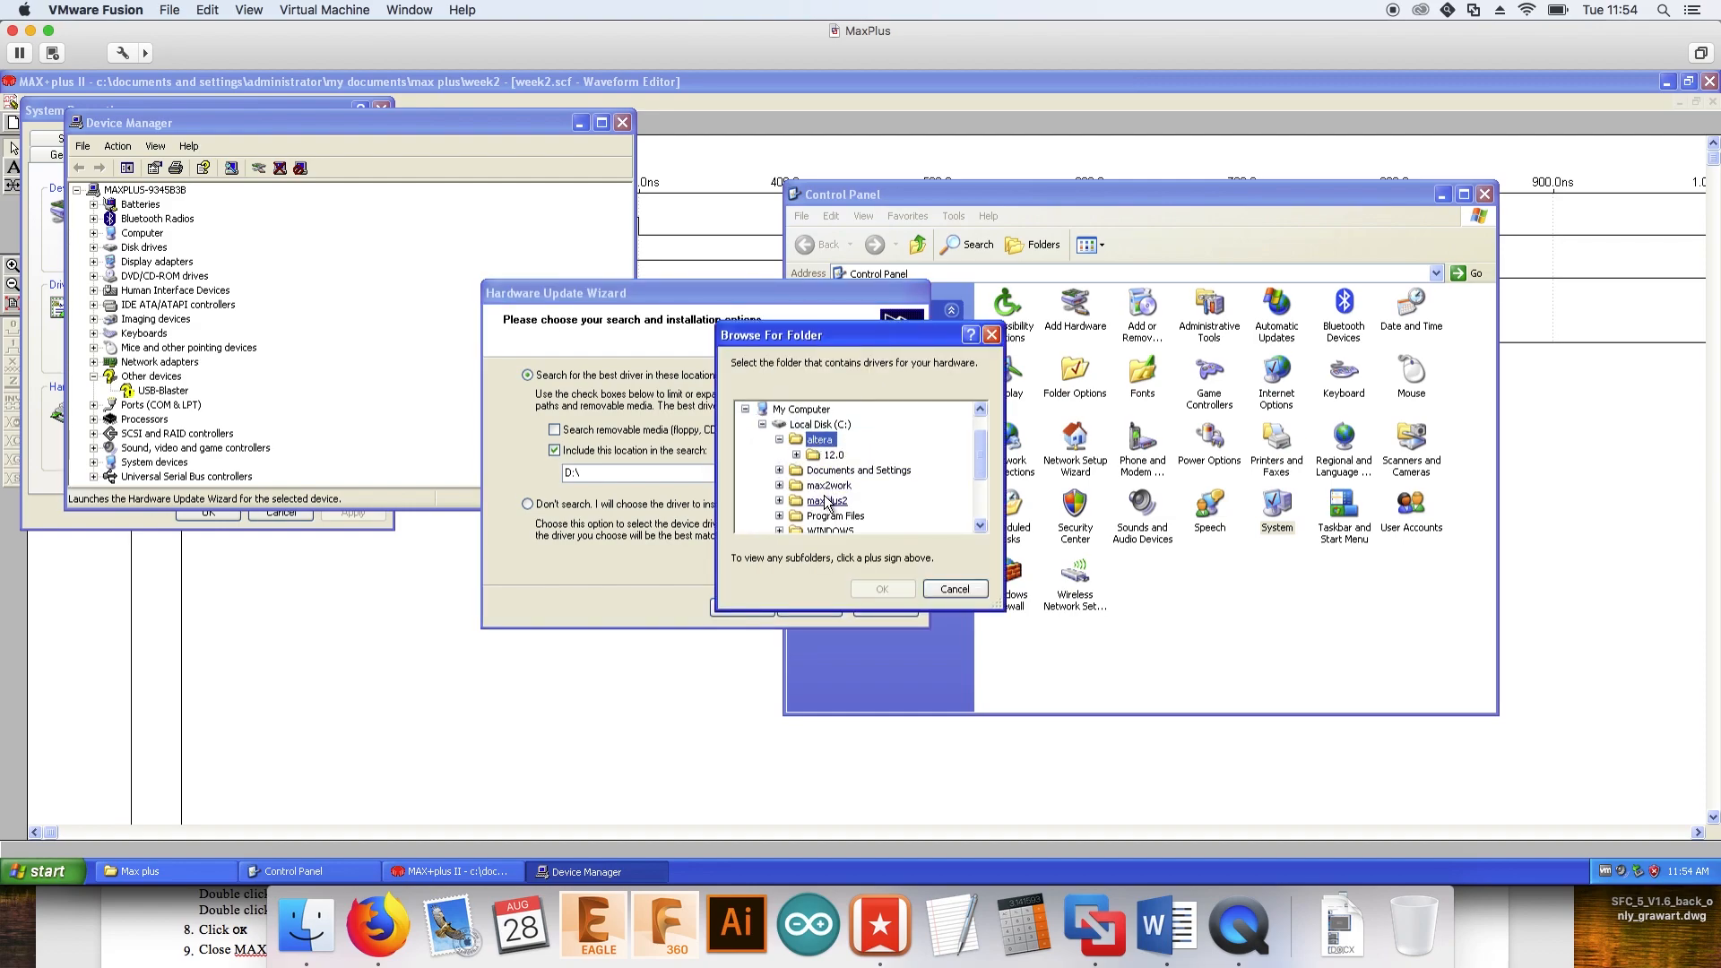
double_click(831, 455)
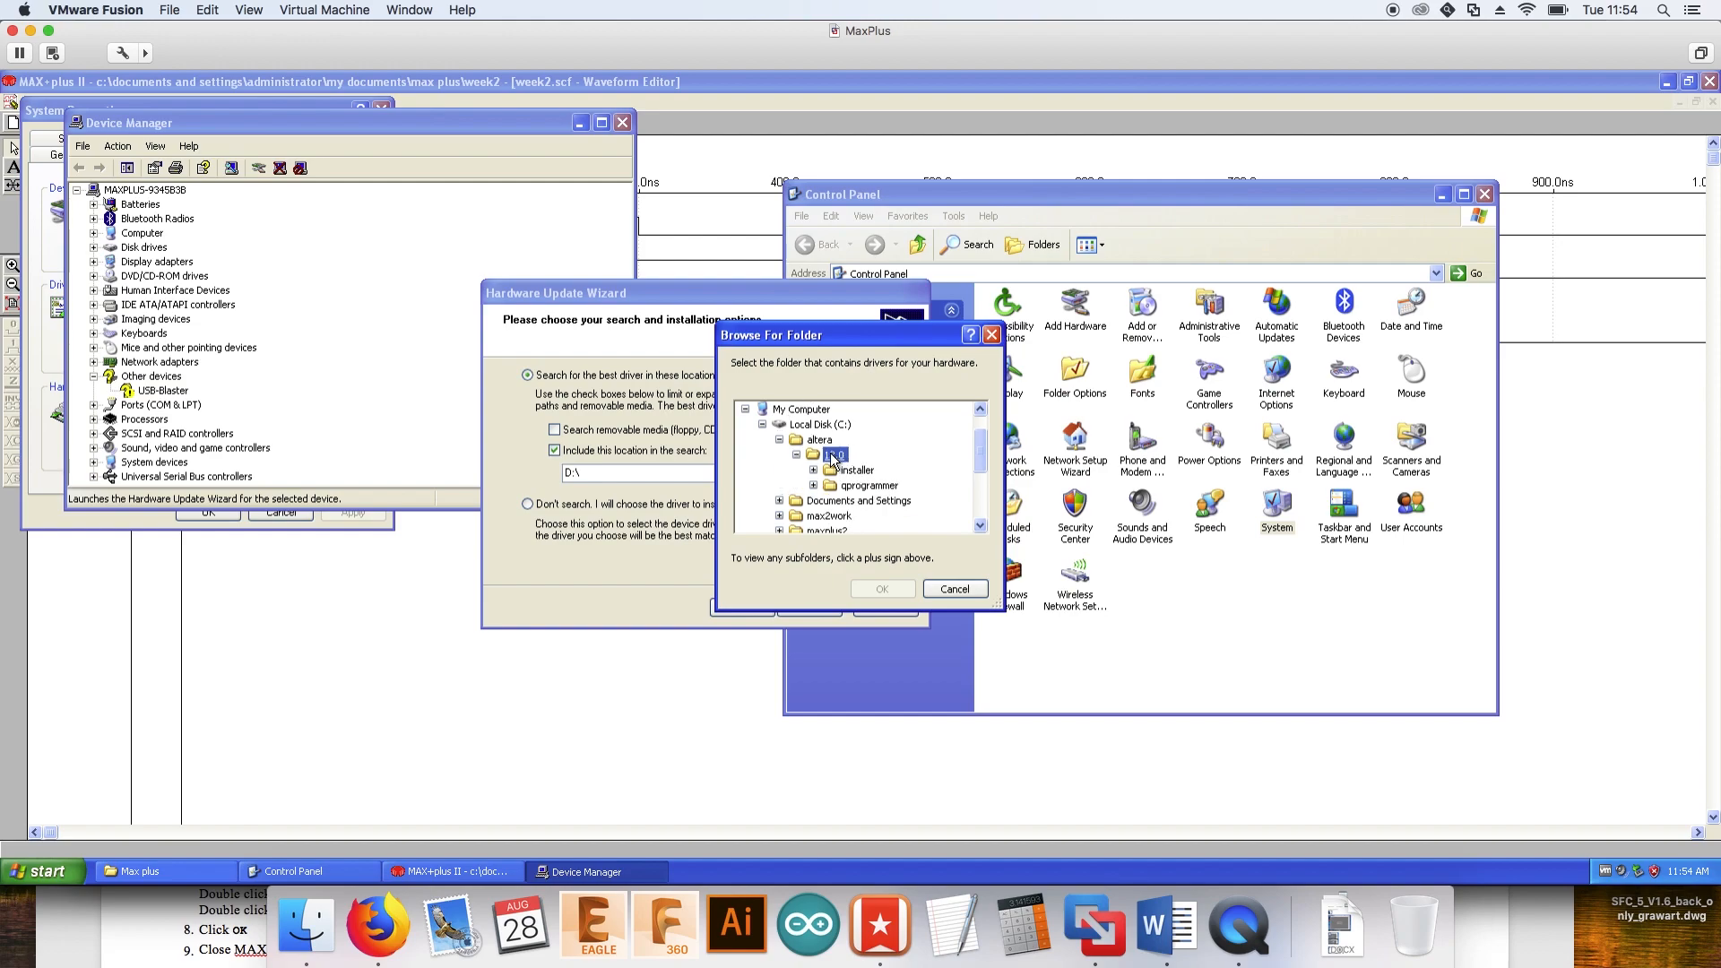
double_click(862, 486)
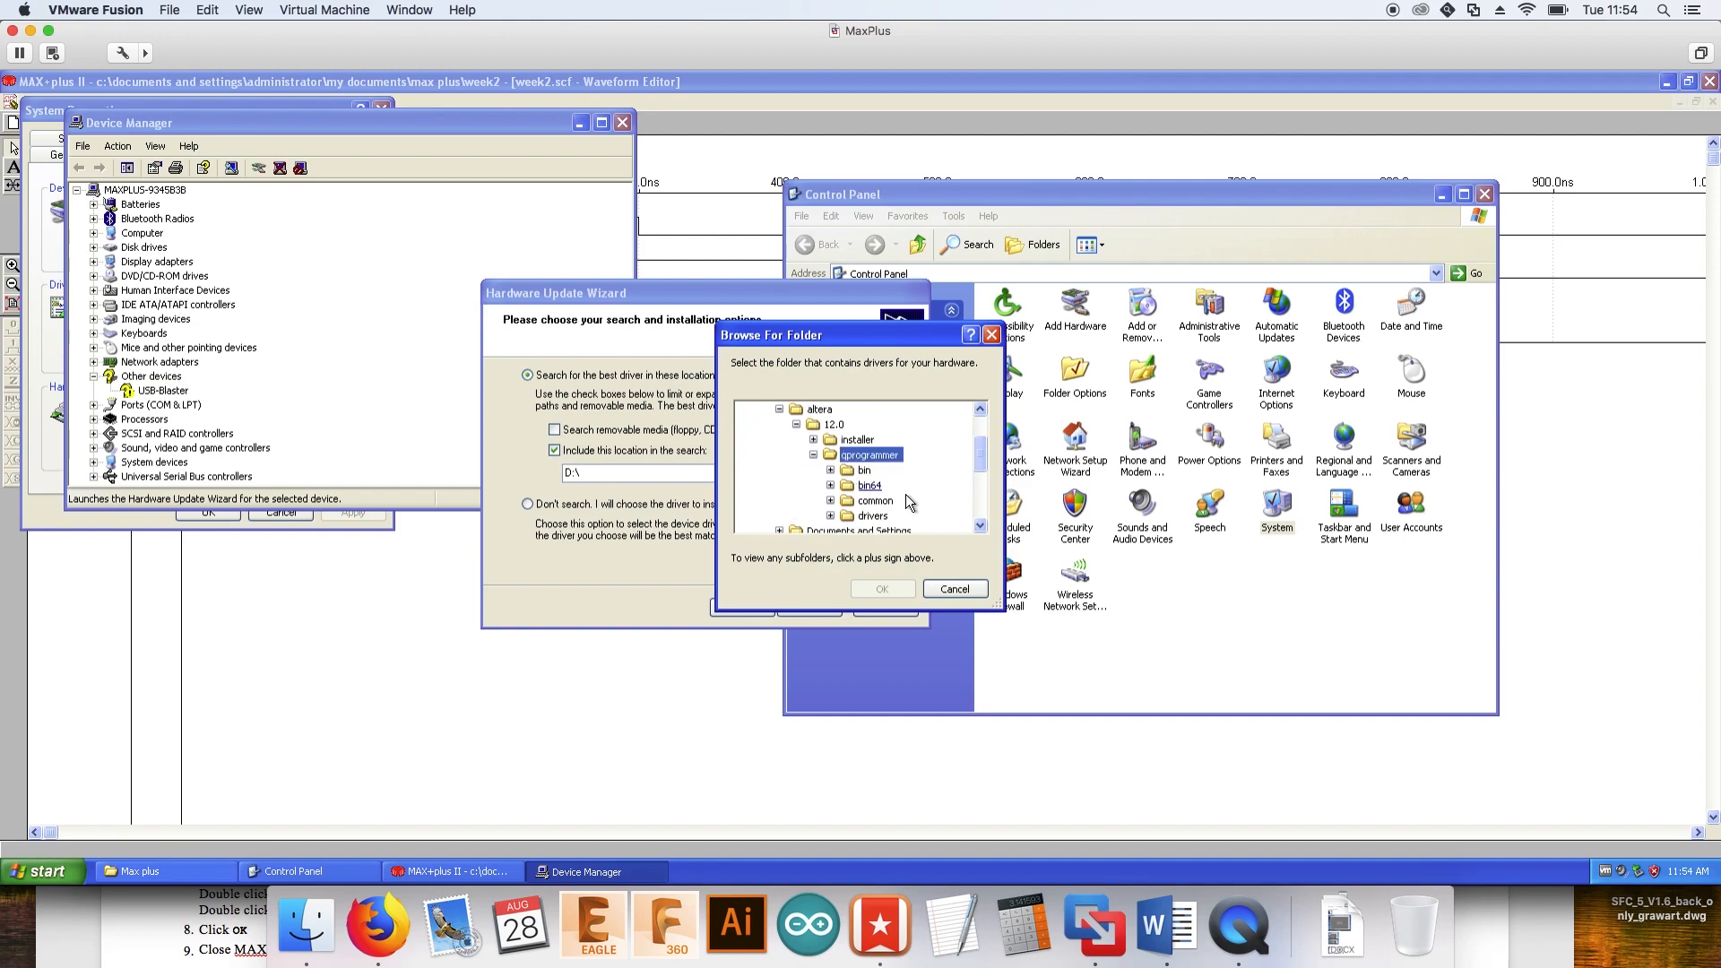
double_click(872, 516)
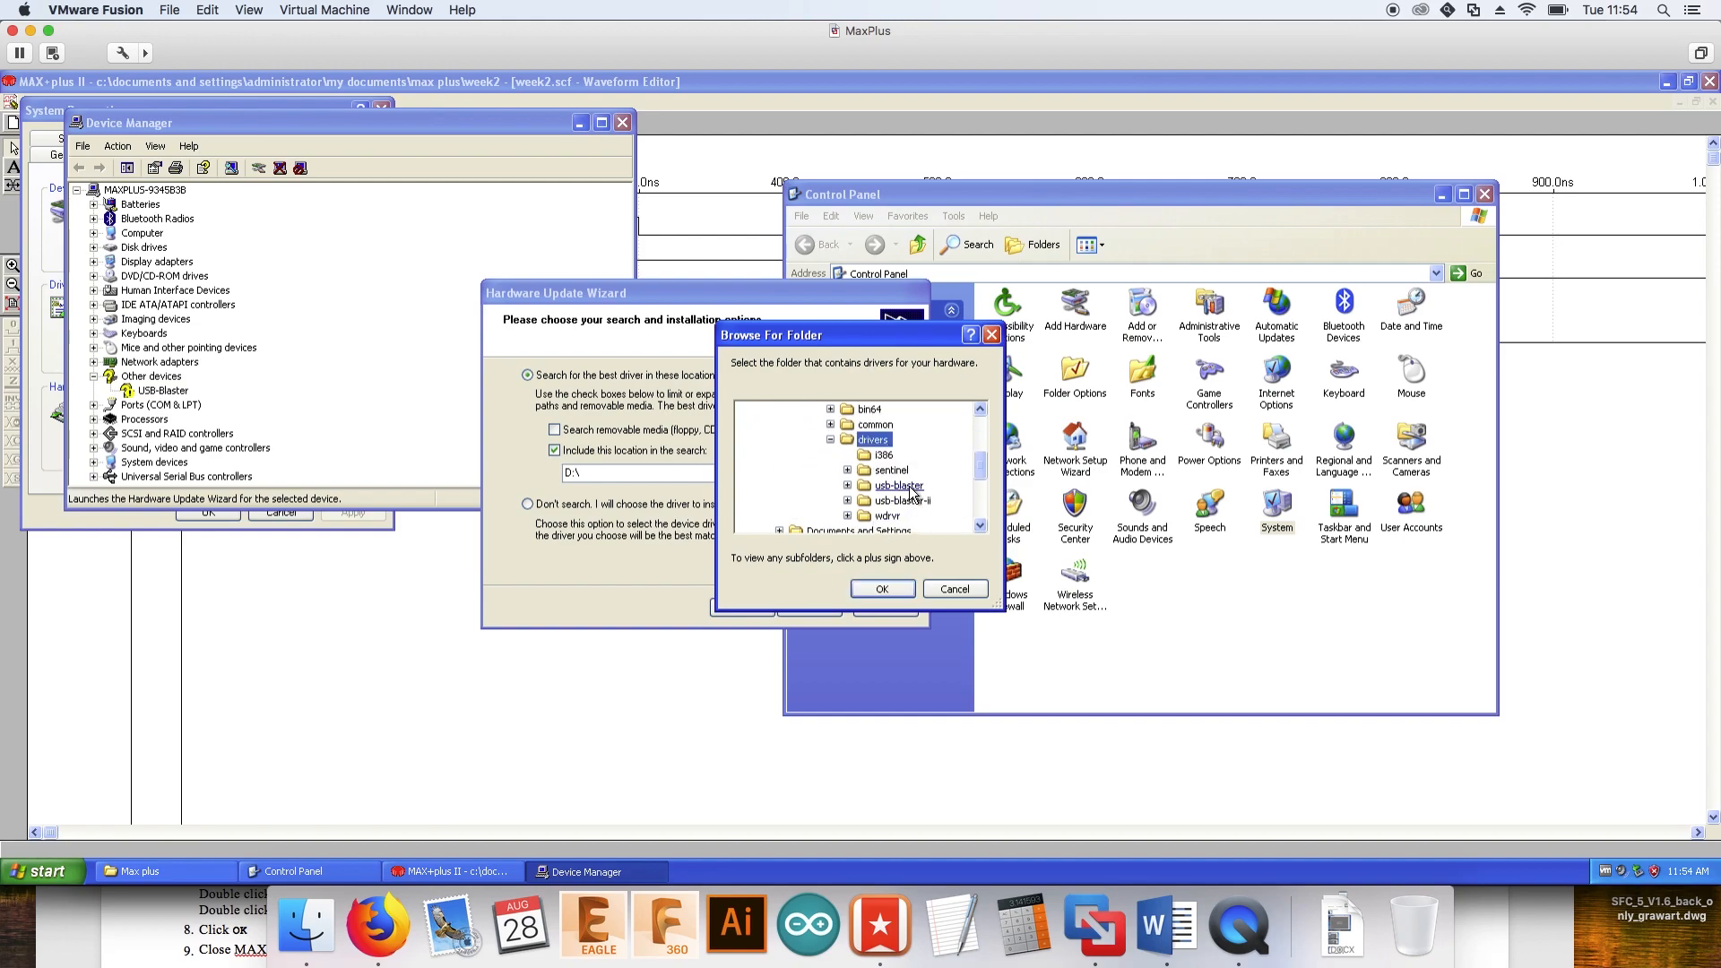
double_click(910, 487)
click(886, 589)
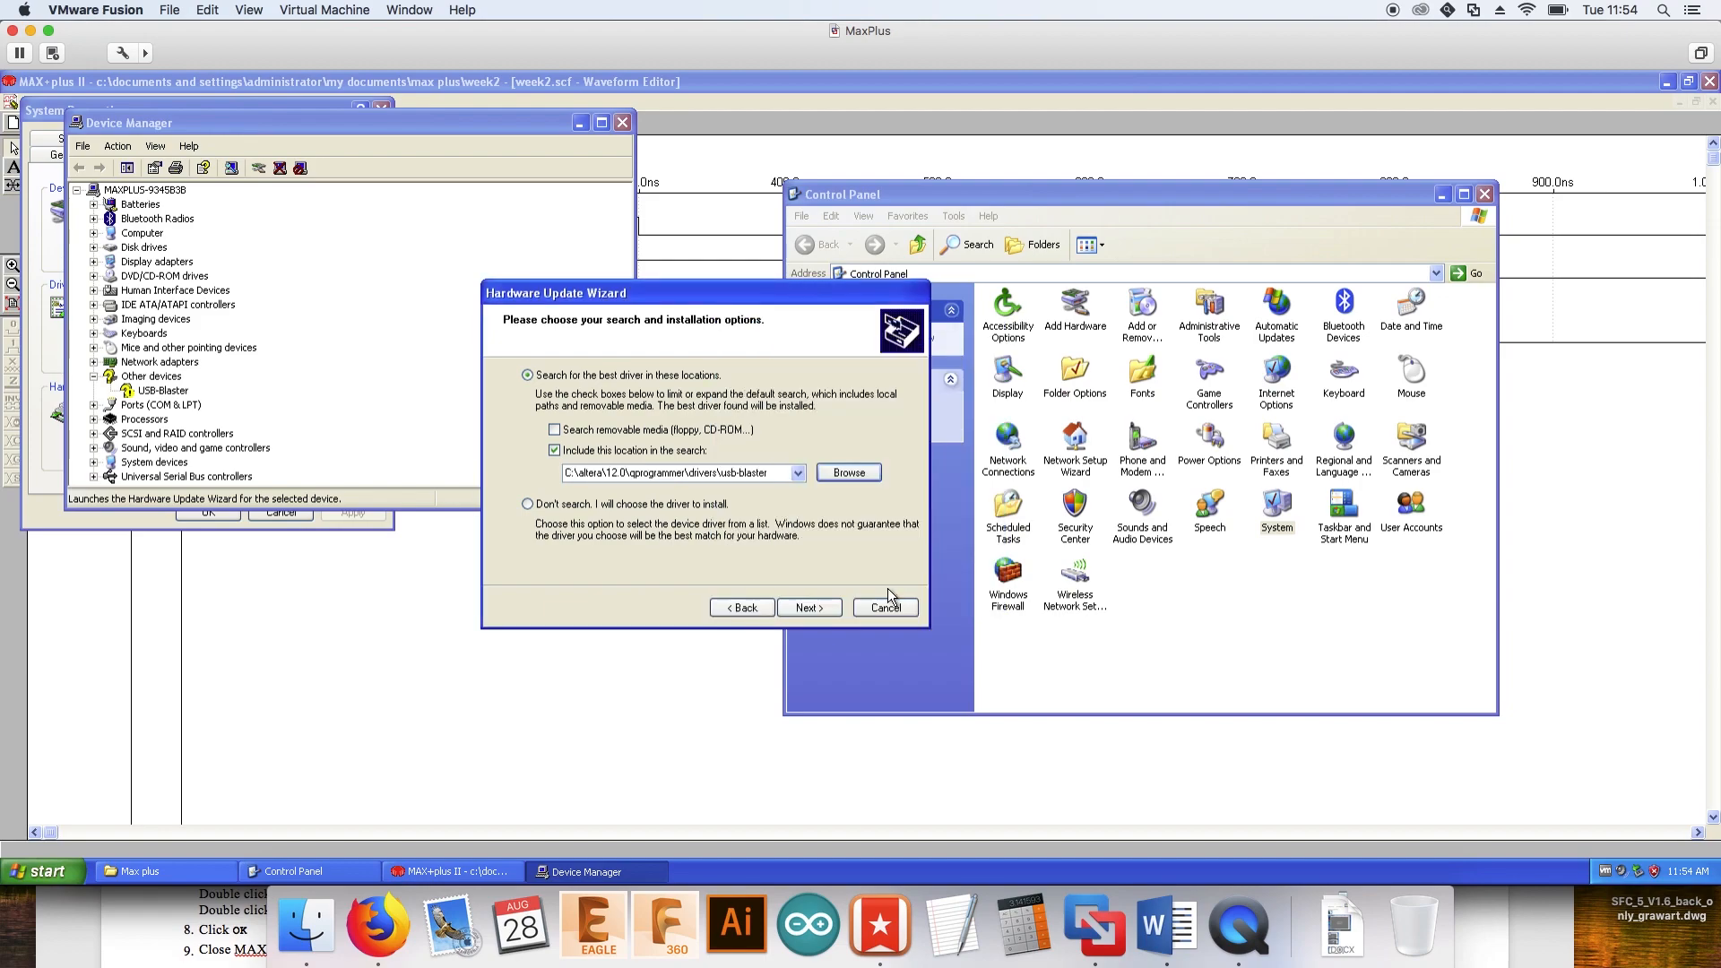
Install the USB-Blaster driver, finish the wizard, and close the Device Manager and System Properties
click(832, 608)
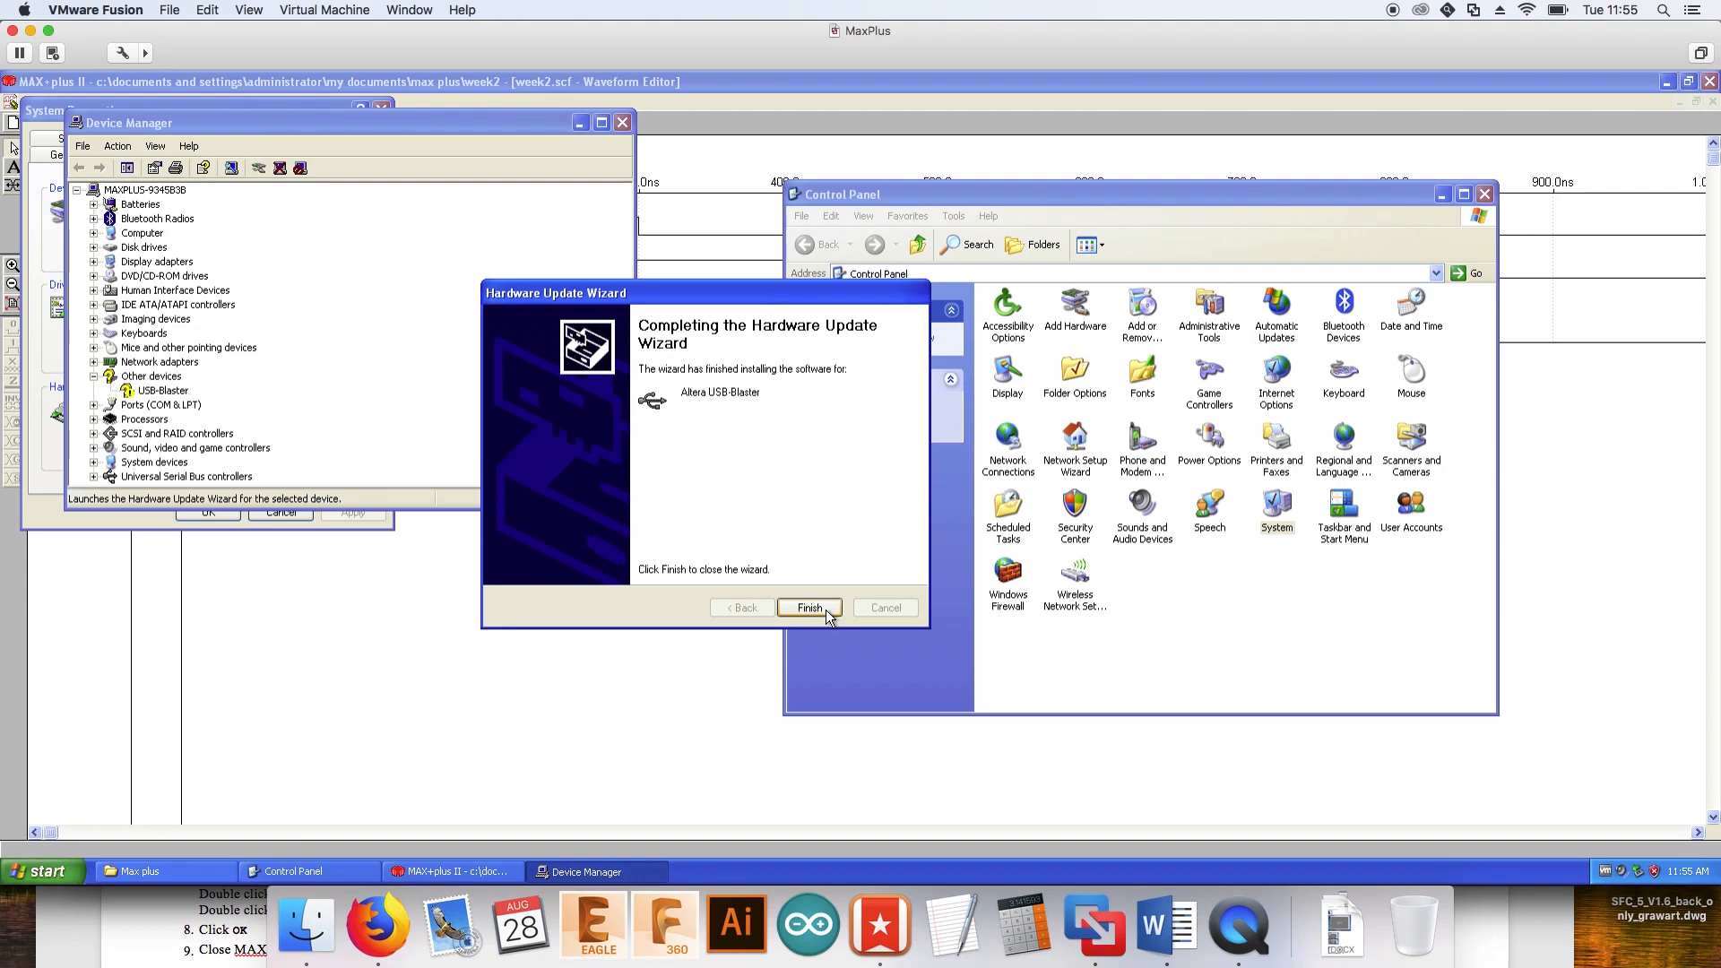
click(825, 610)
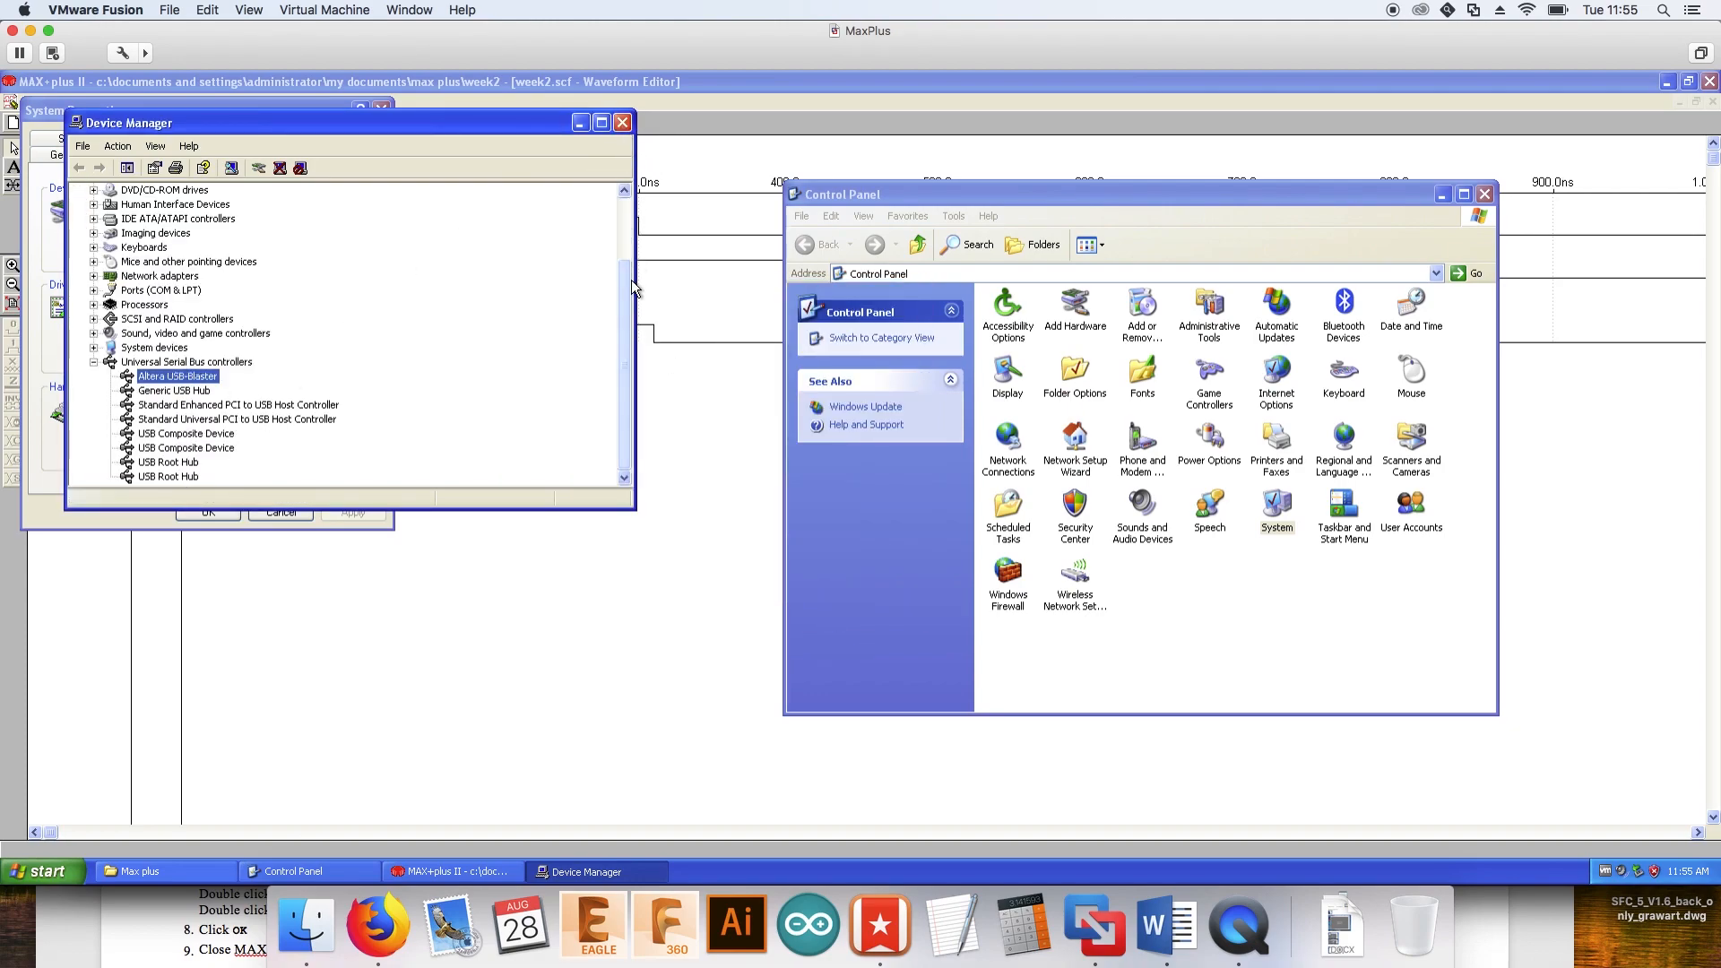
click(622, 123)
click(383, 110)
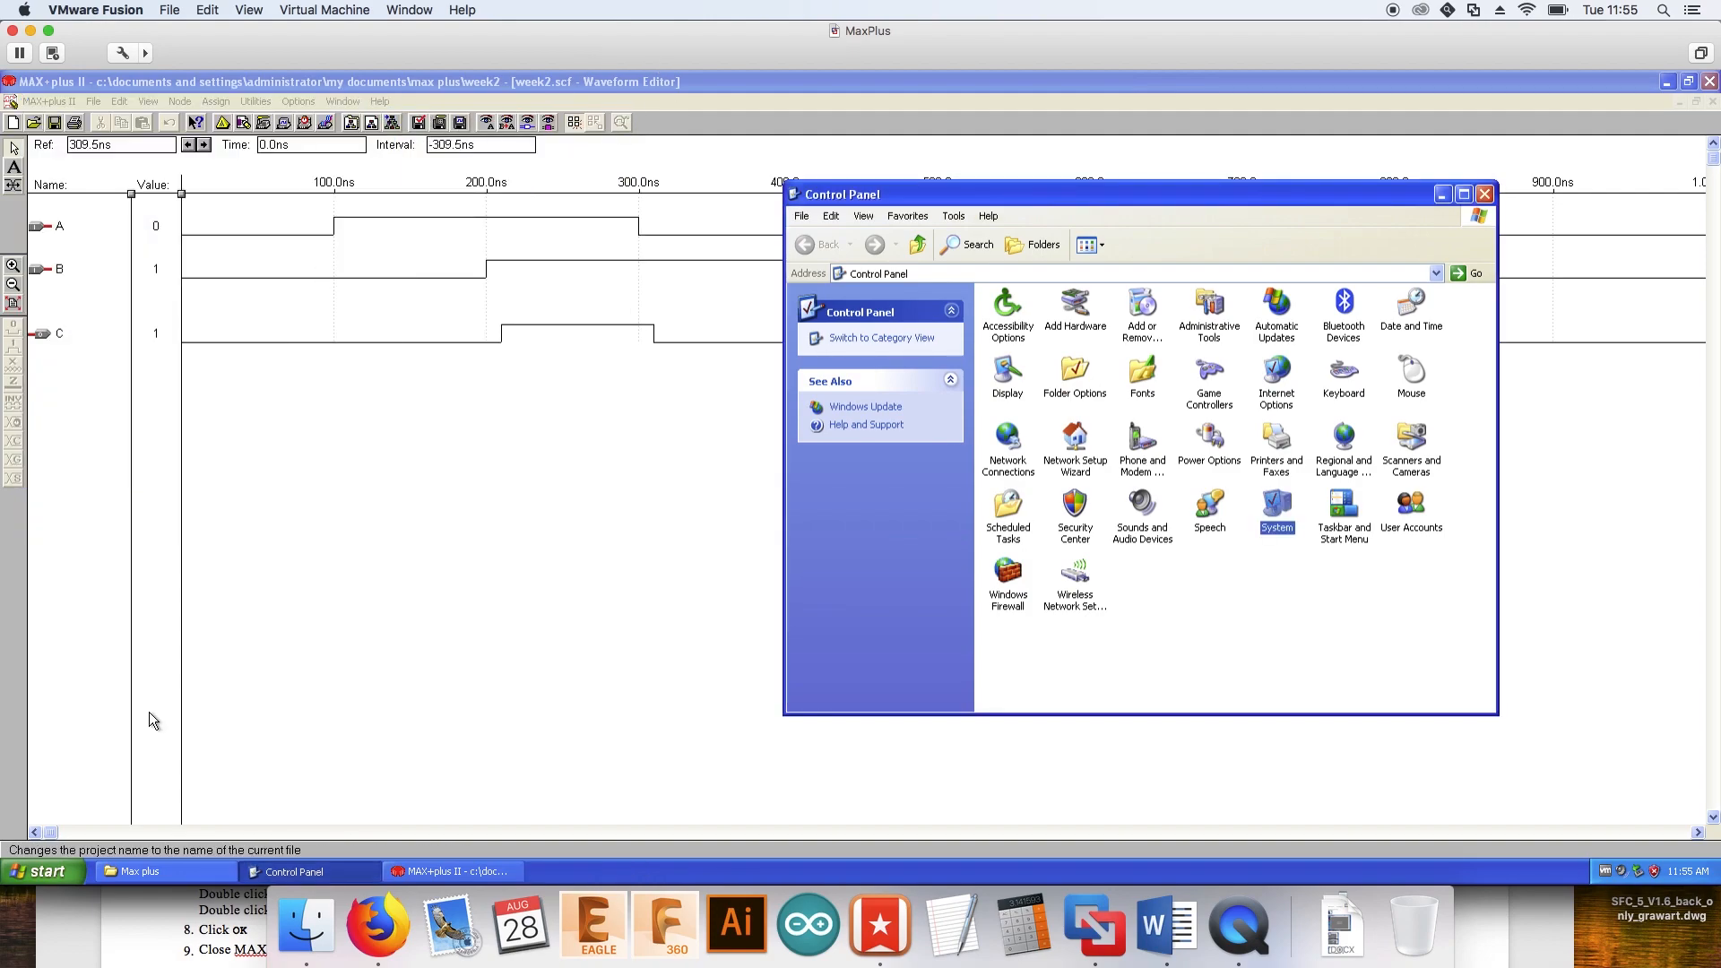
Launch the Quartus II 12.0 Programmer and close the Control Panel
click(61, 874)
click(90, 808)
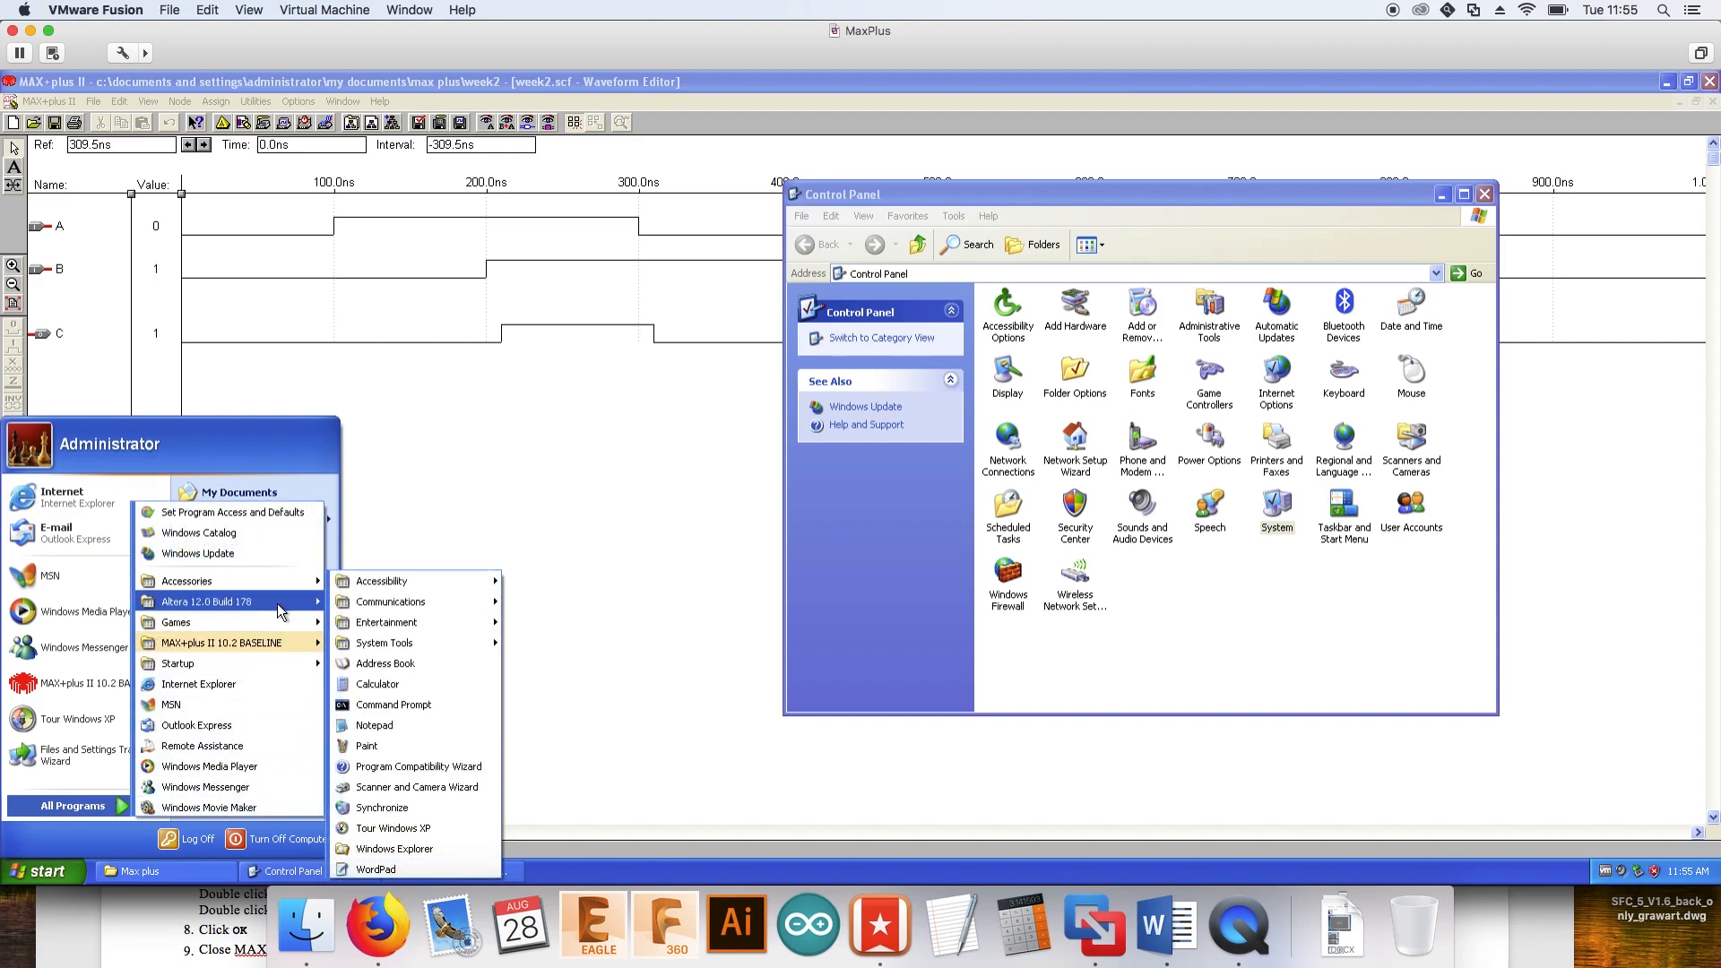
mouse_move(277, 603)
mouse_move(444, 600)
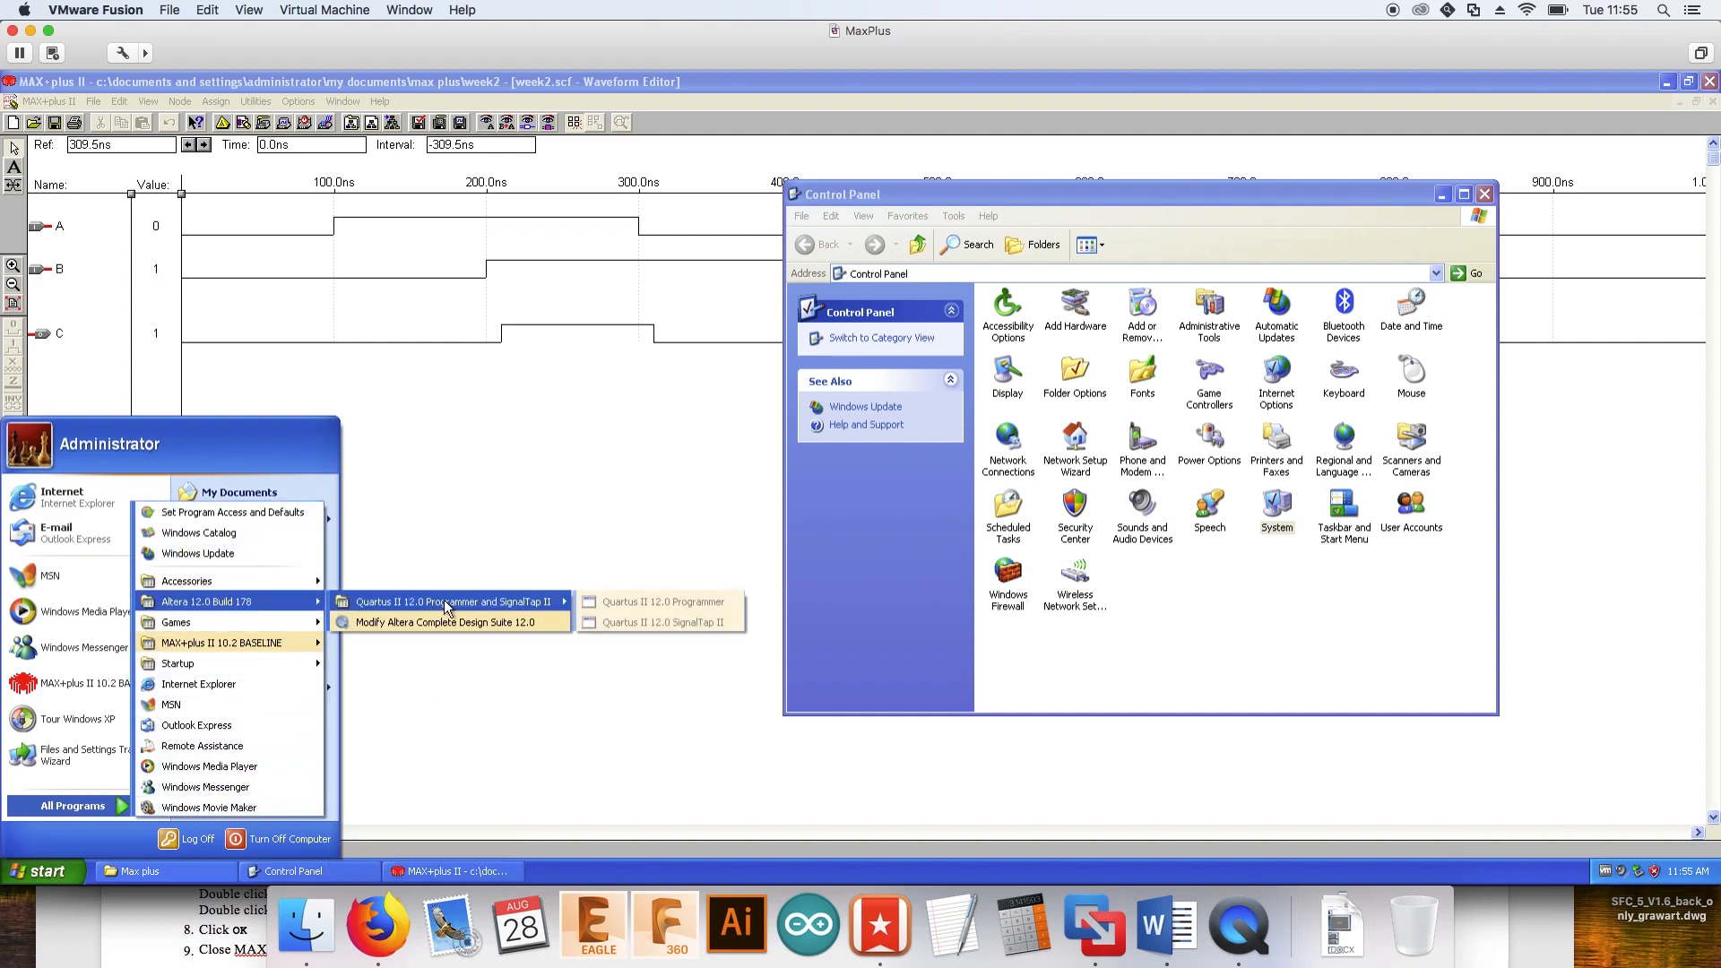
click(589, 601)
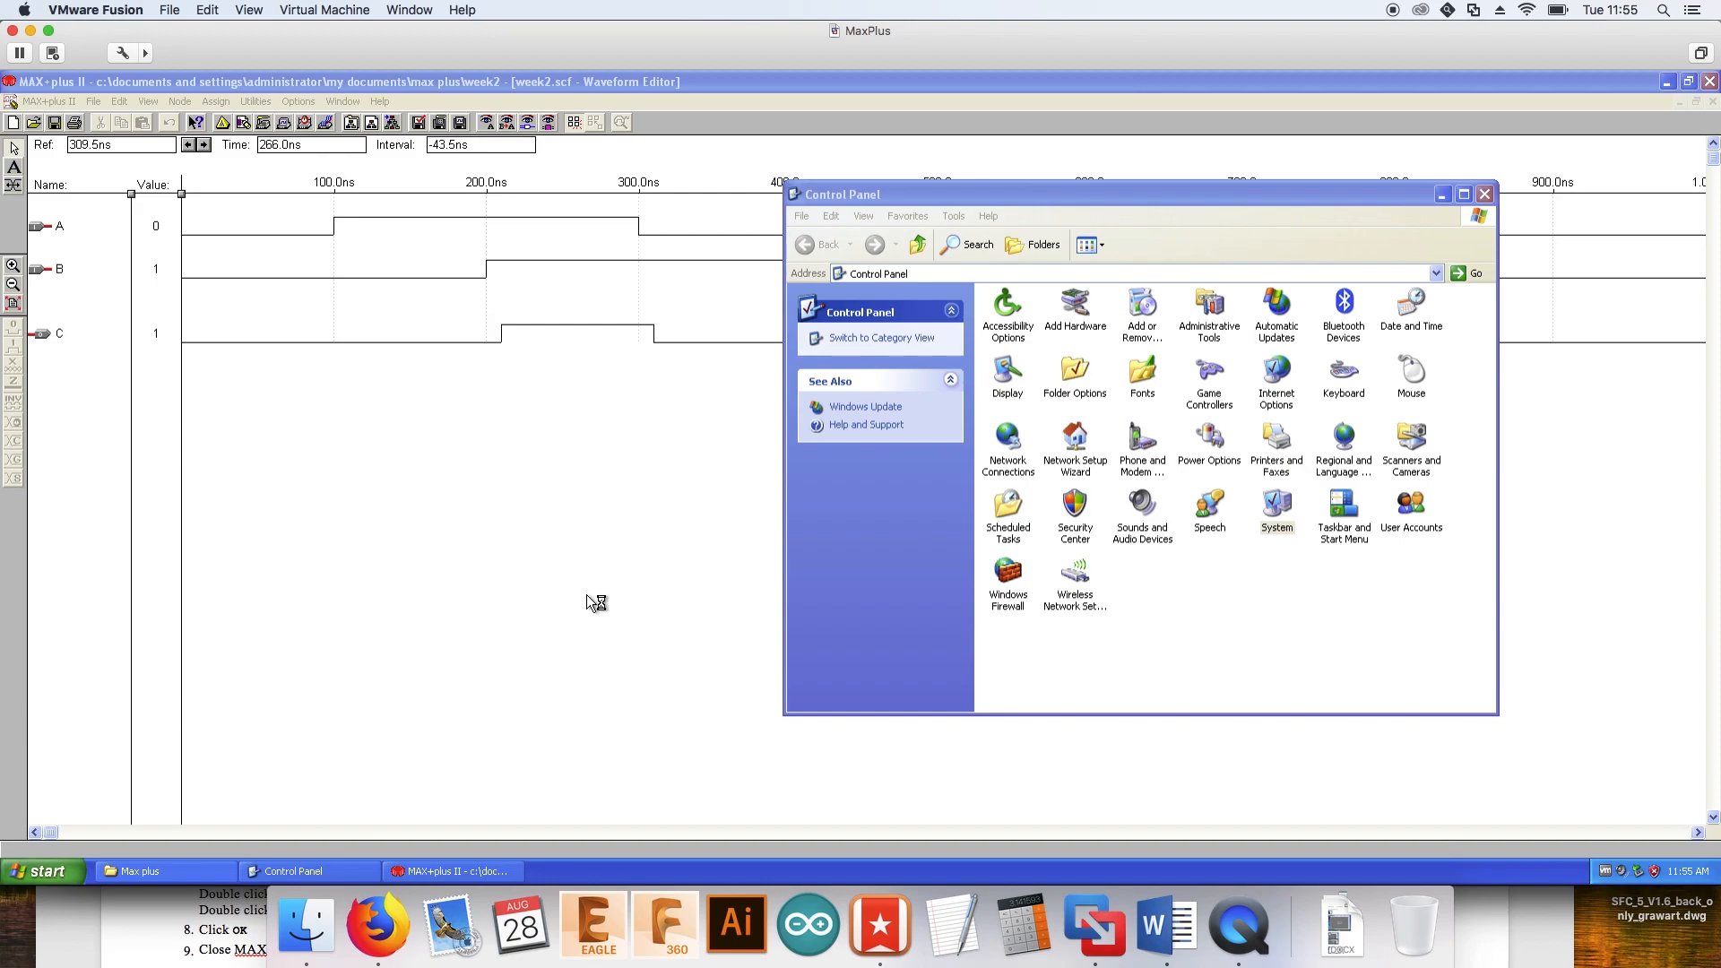
click(1485, 194)
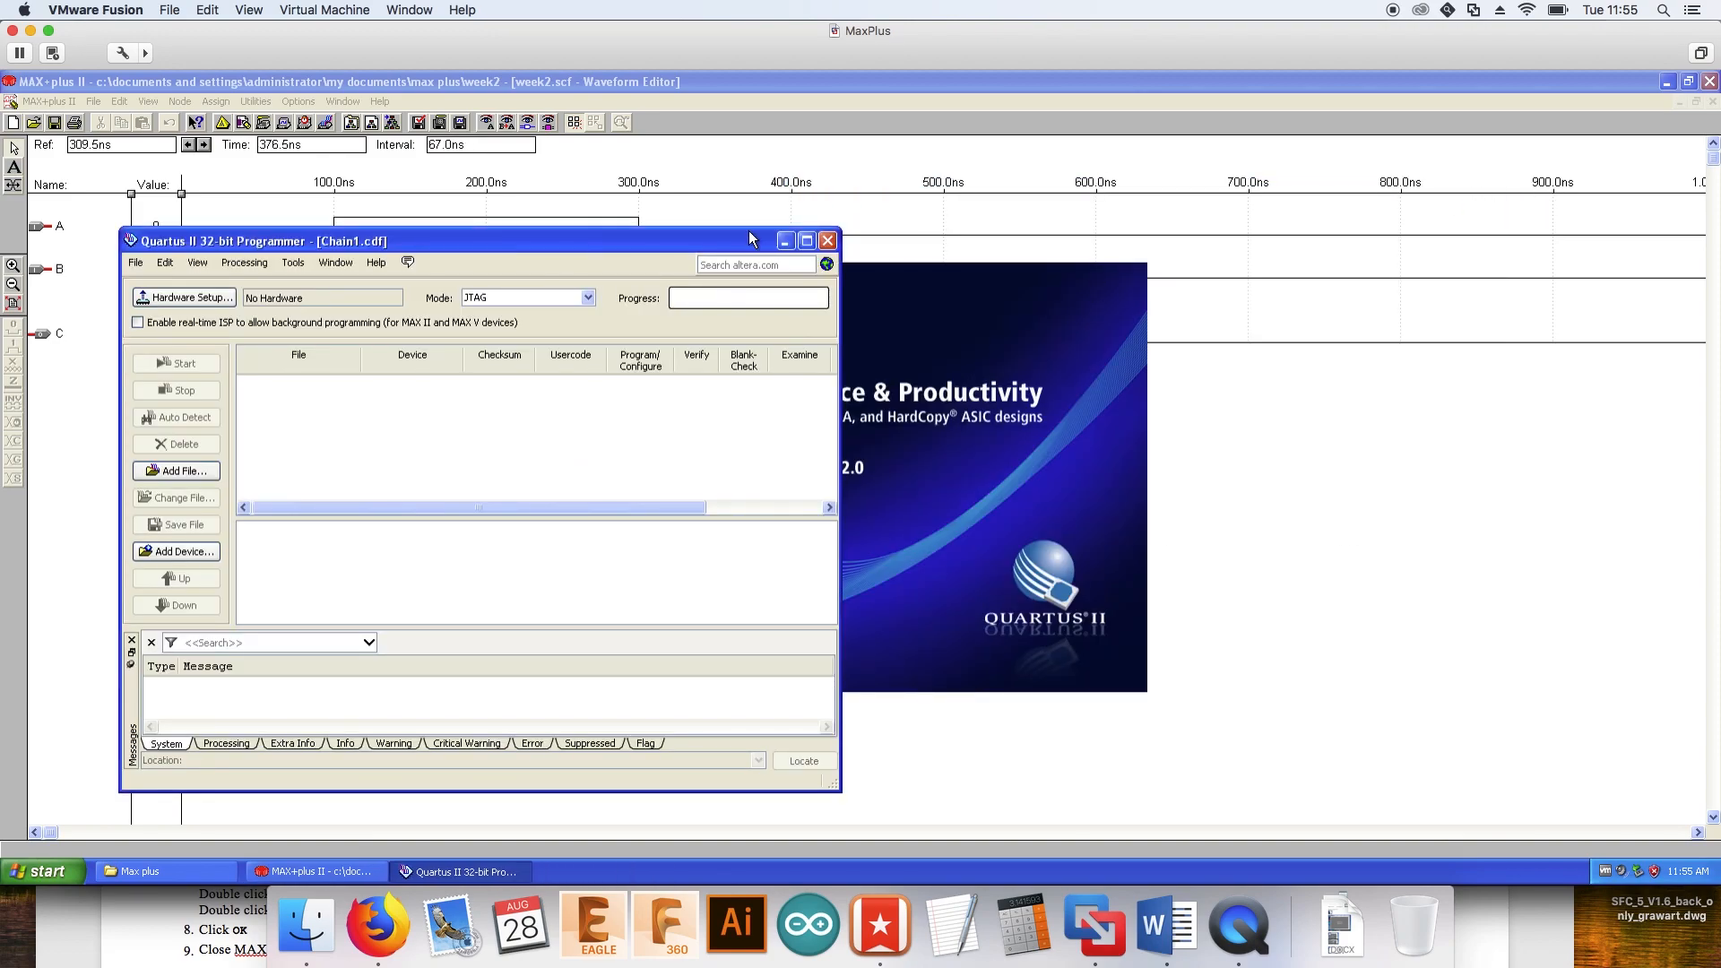
Set USB-Blaster [USB-0] as the programming hardware in the Hardware Setup and close the setup dialog
click(202, 299)
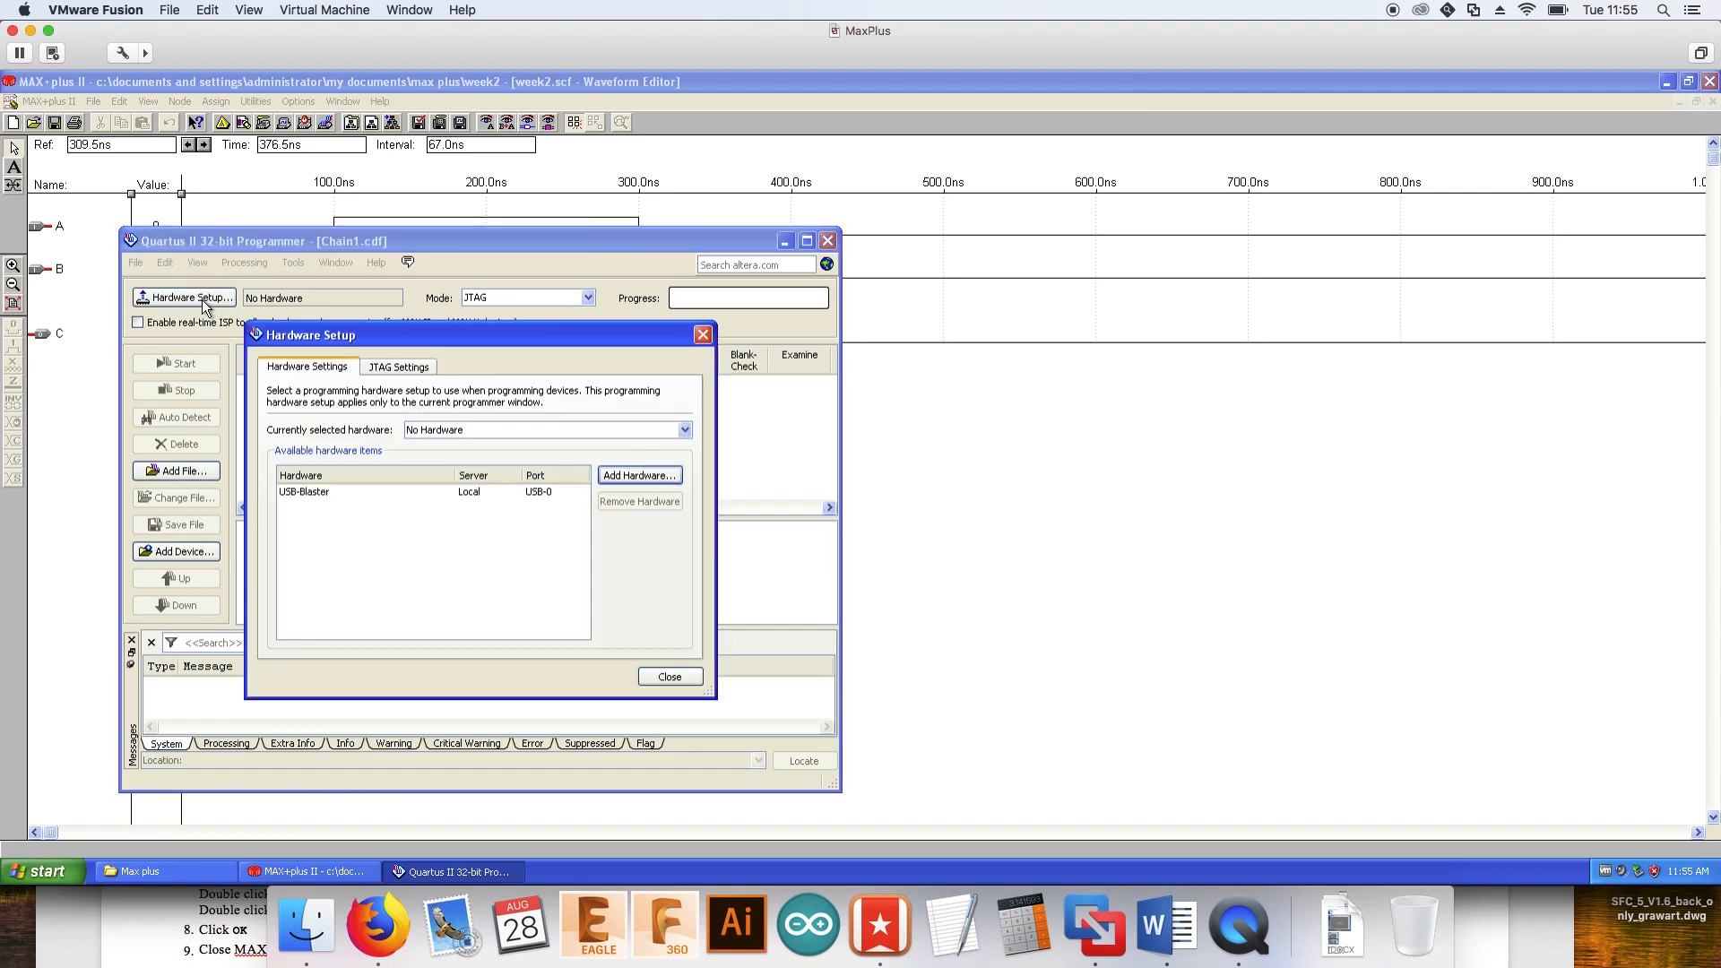
click(296, 493)
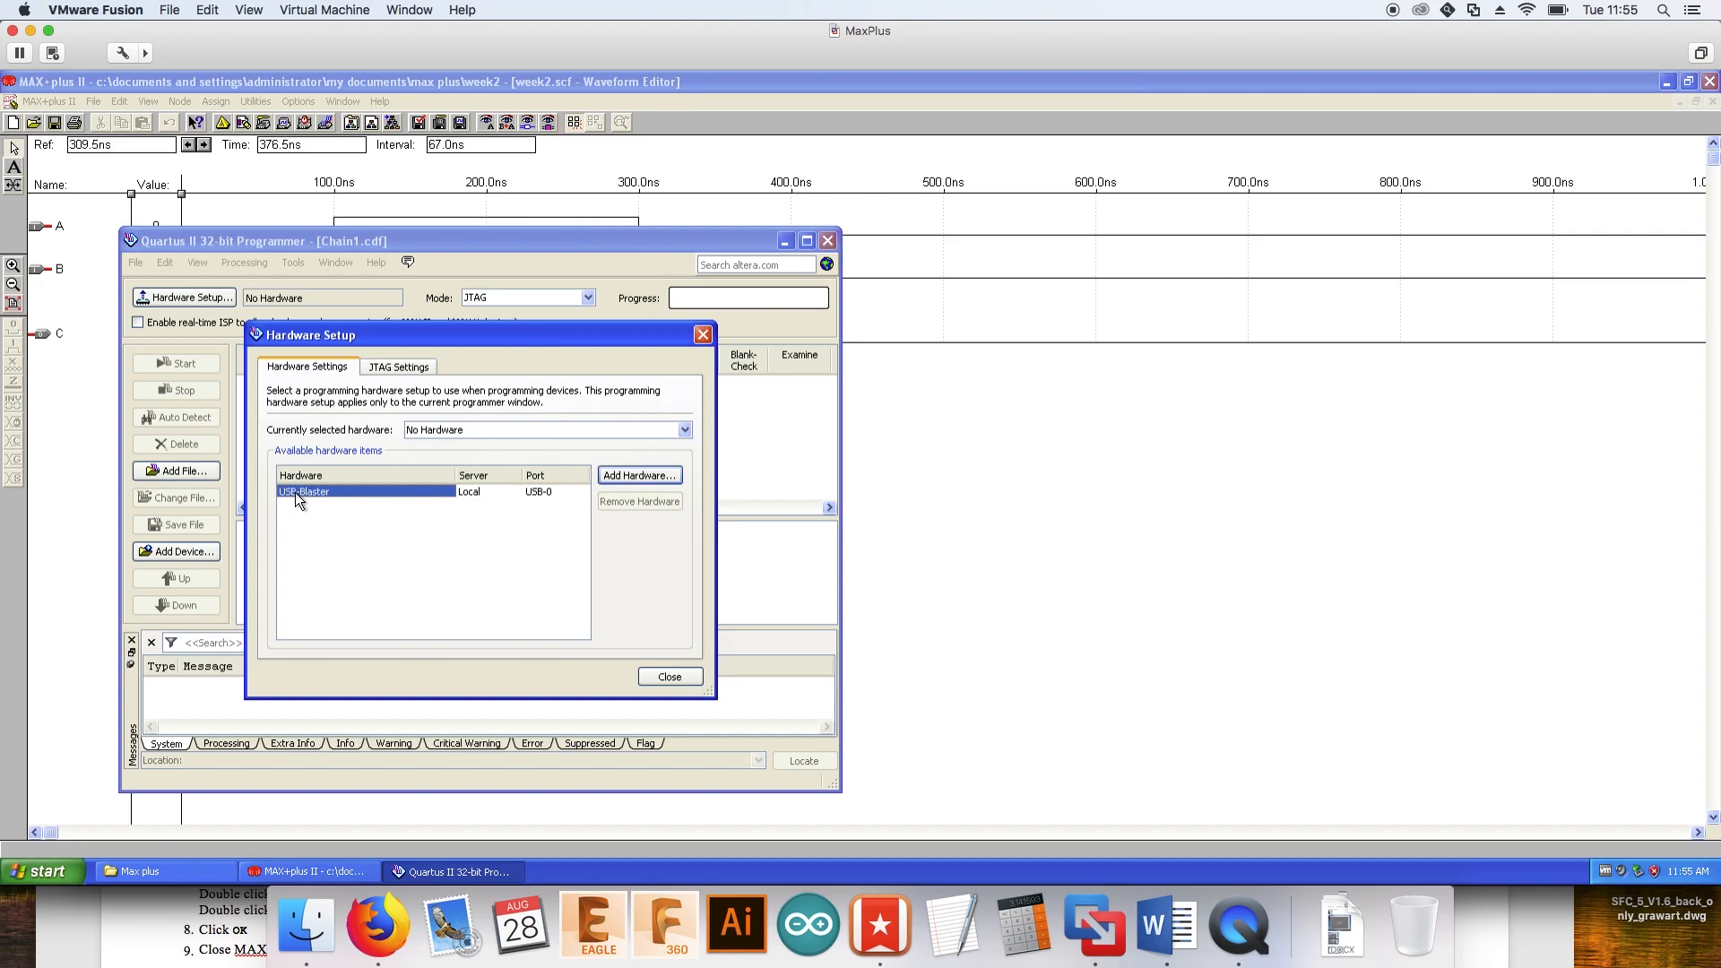
double_click(297, 493)
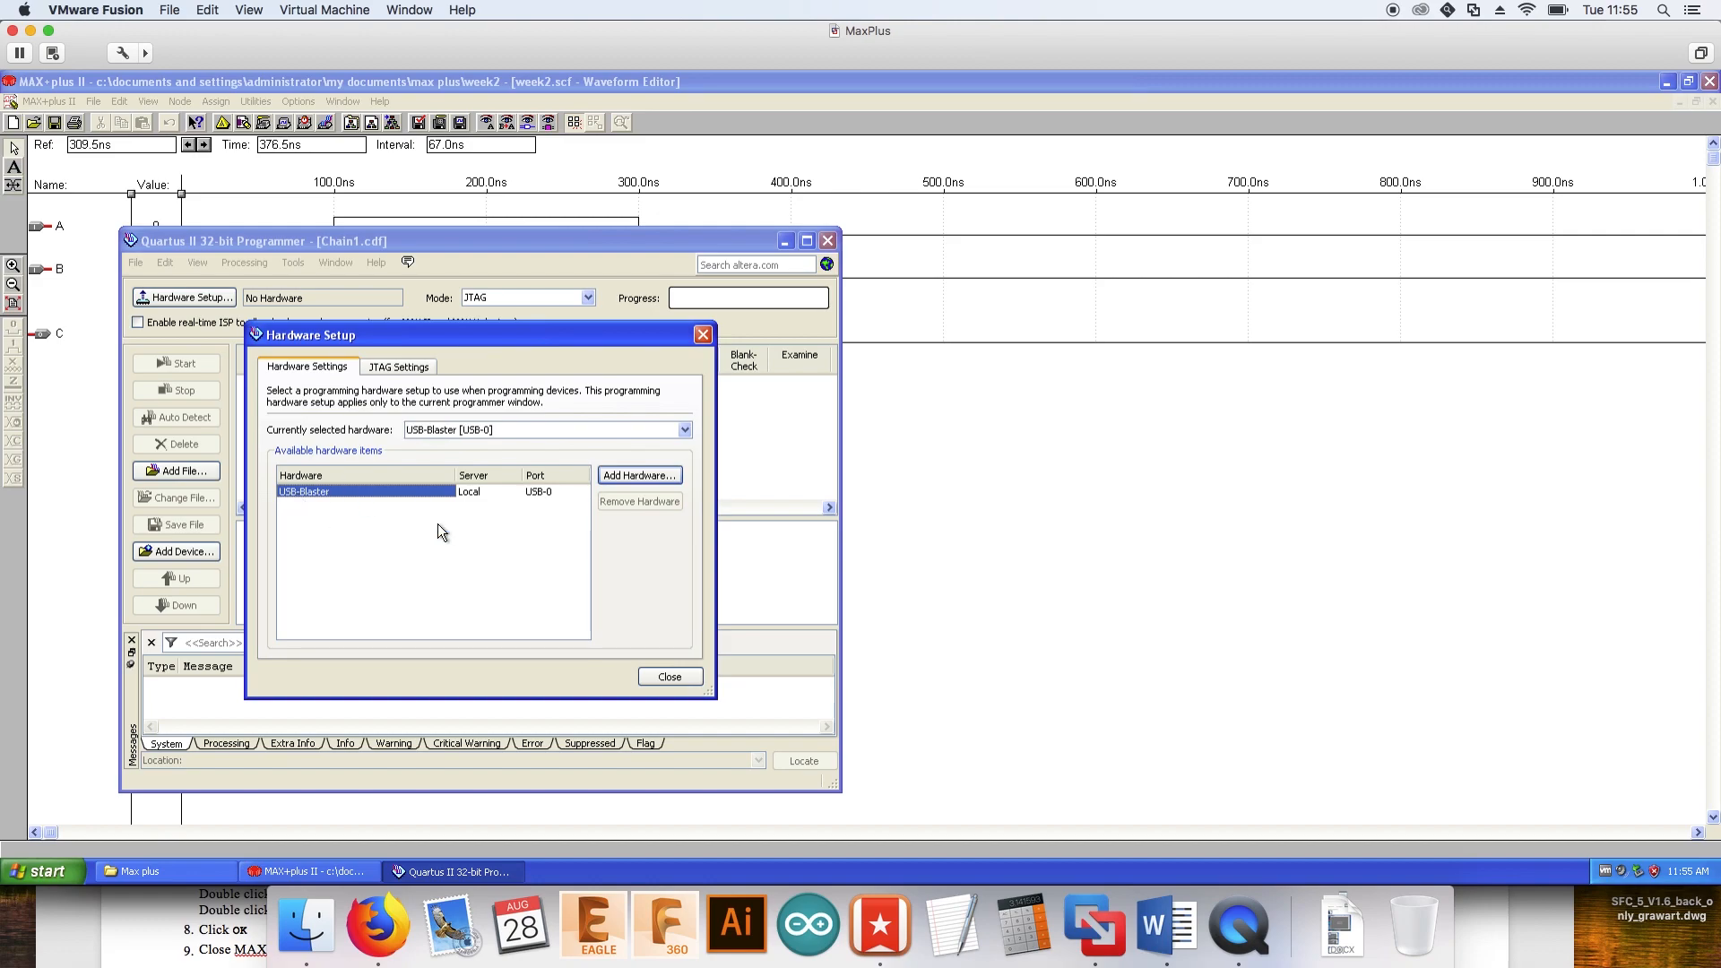
click(670, 677)
Maximize the Programmer window, start adding a programming file, and browse to C:\Documents and Settings
double_click(490, 239)
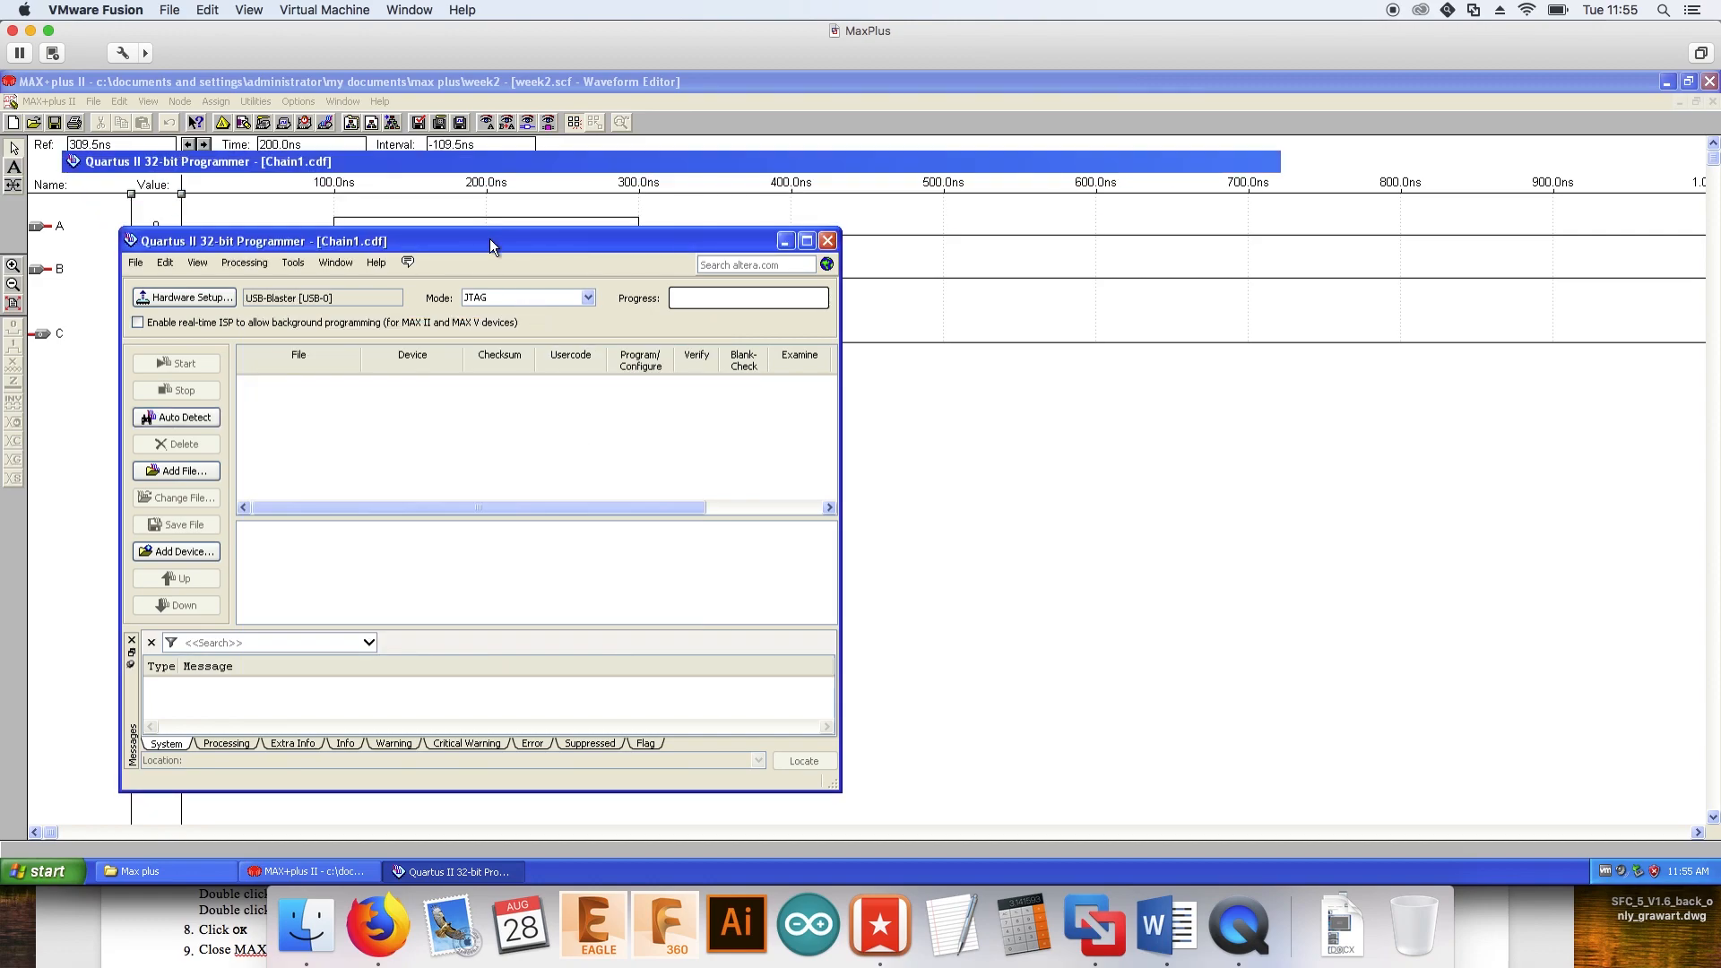
click(79, 310)
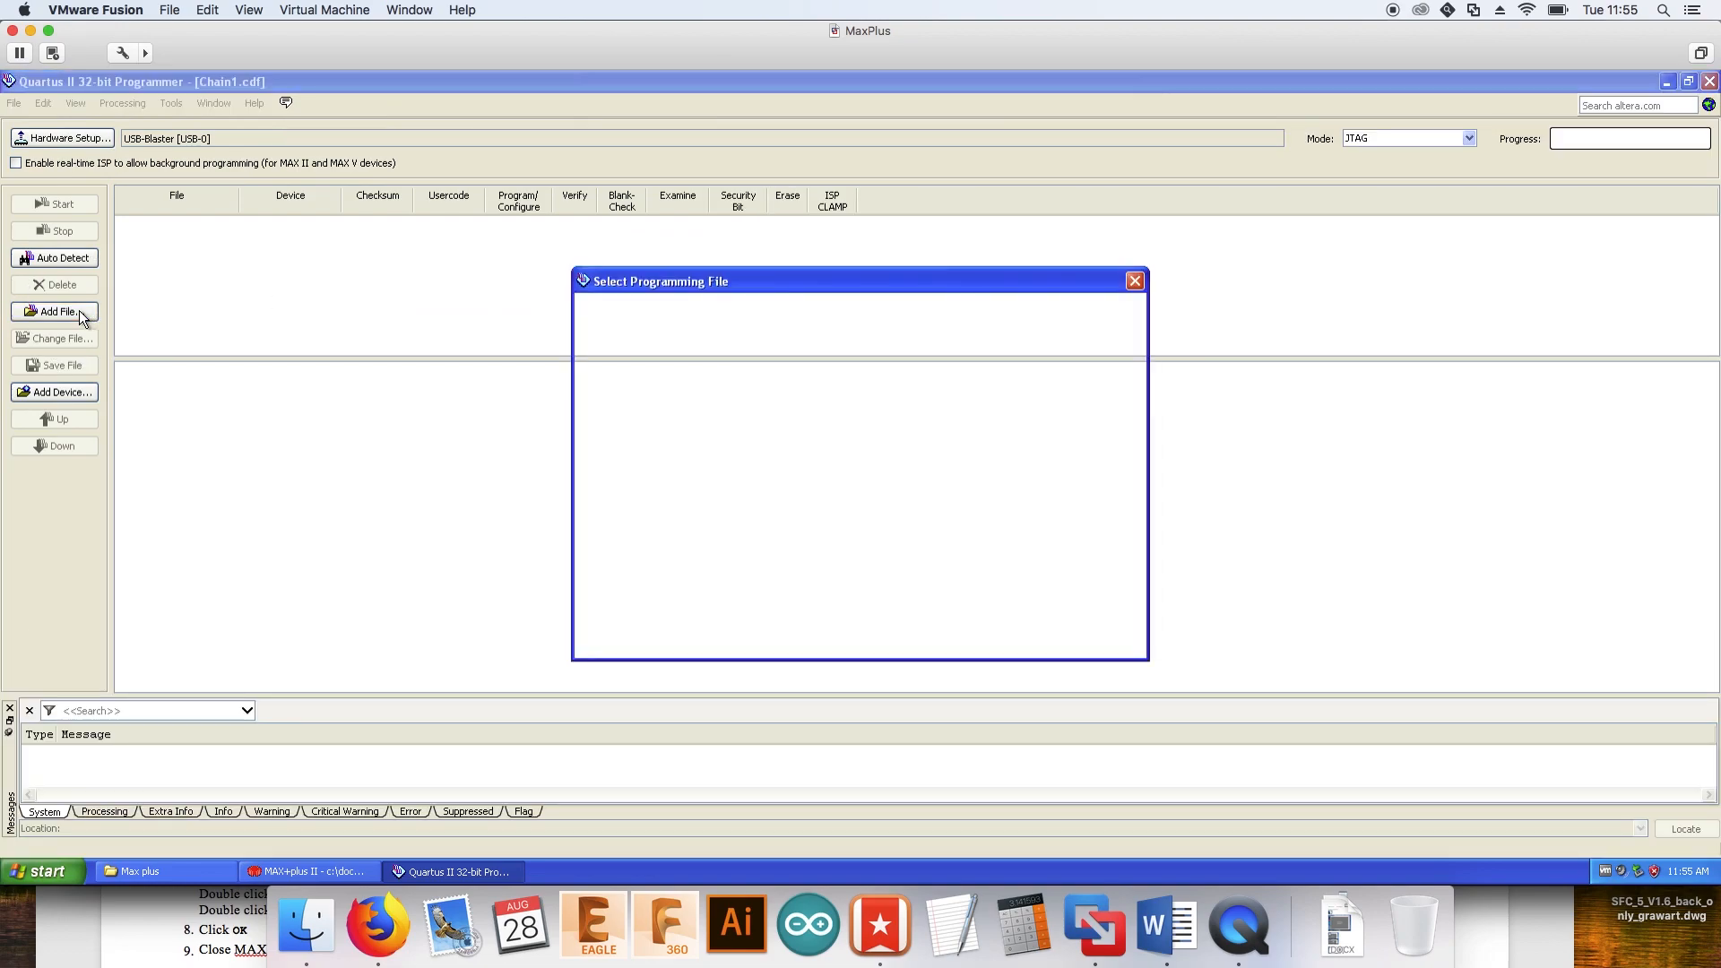
click(645, 342)
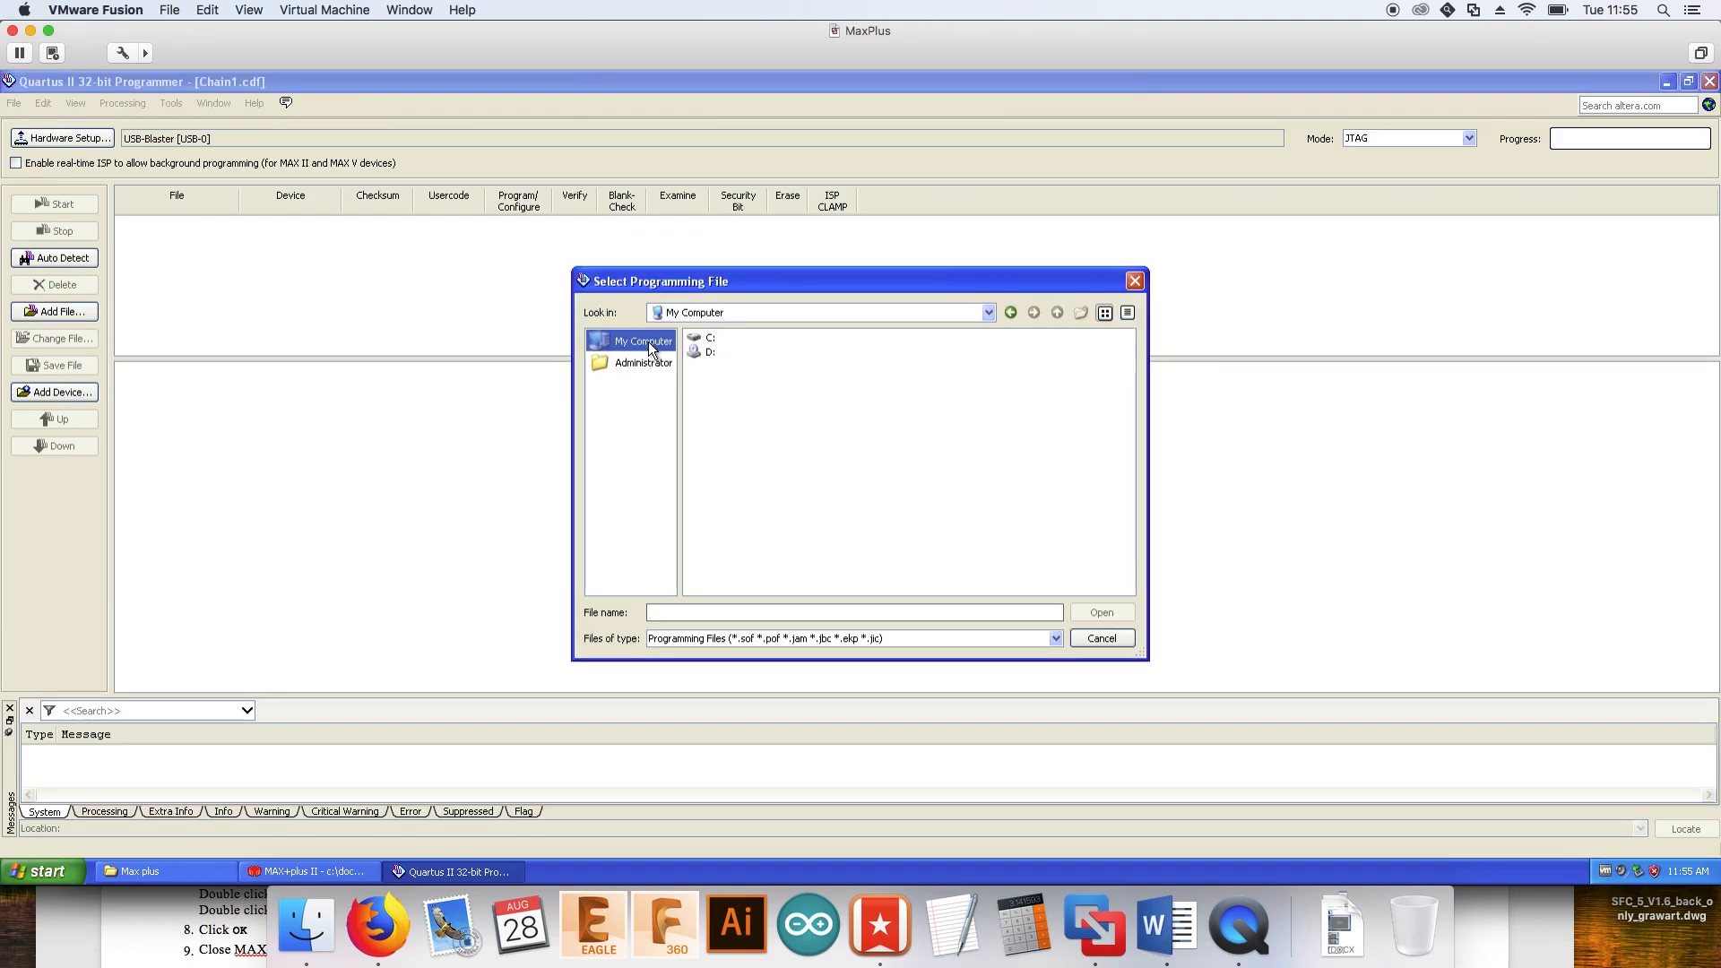
double_click(717, 338)
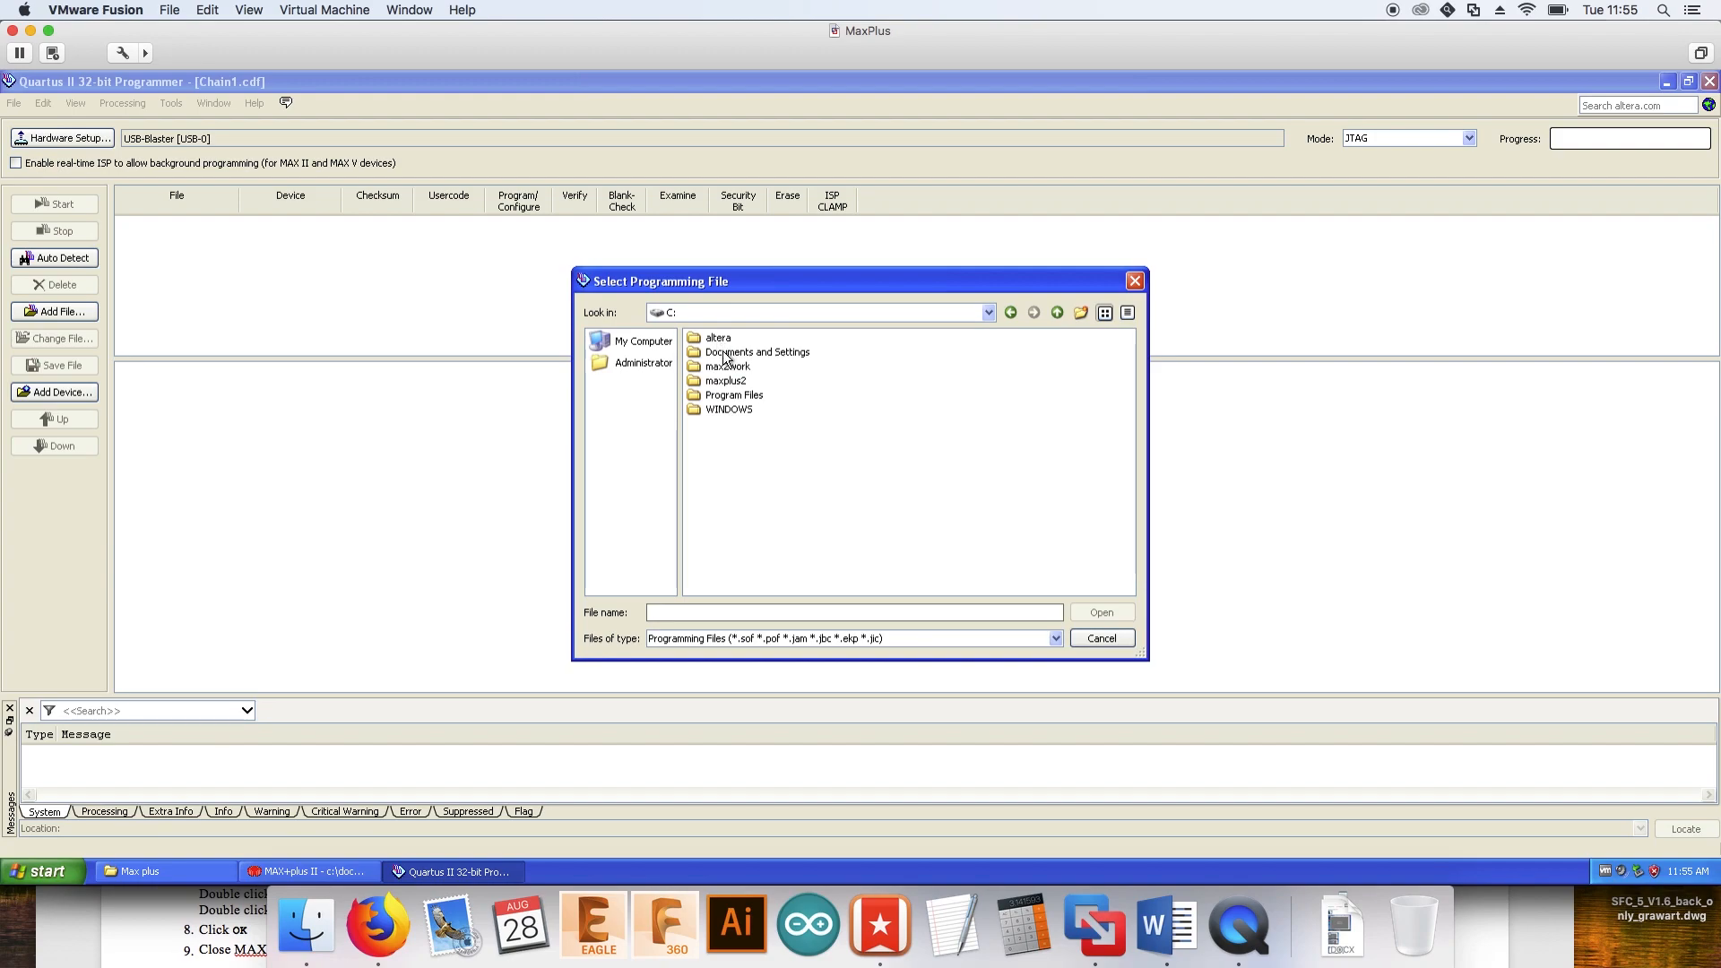
double_click(725, 352)
double_click(722, 352)
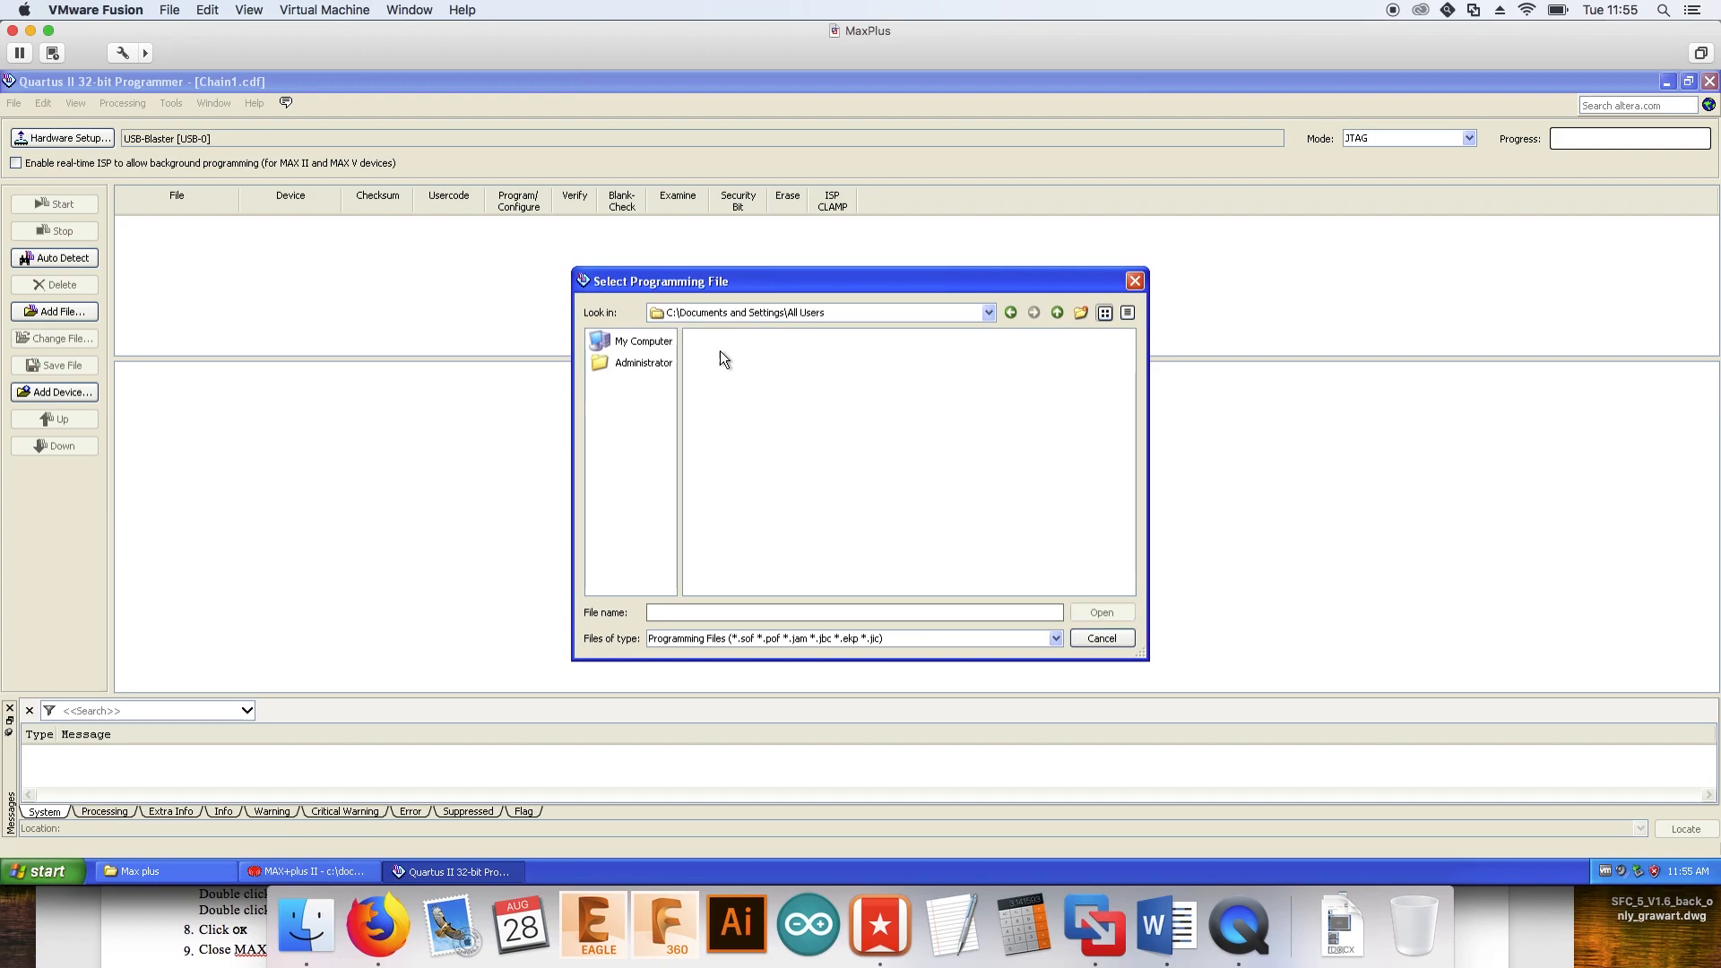
double_click(730, 354)
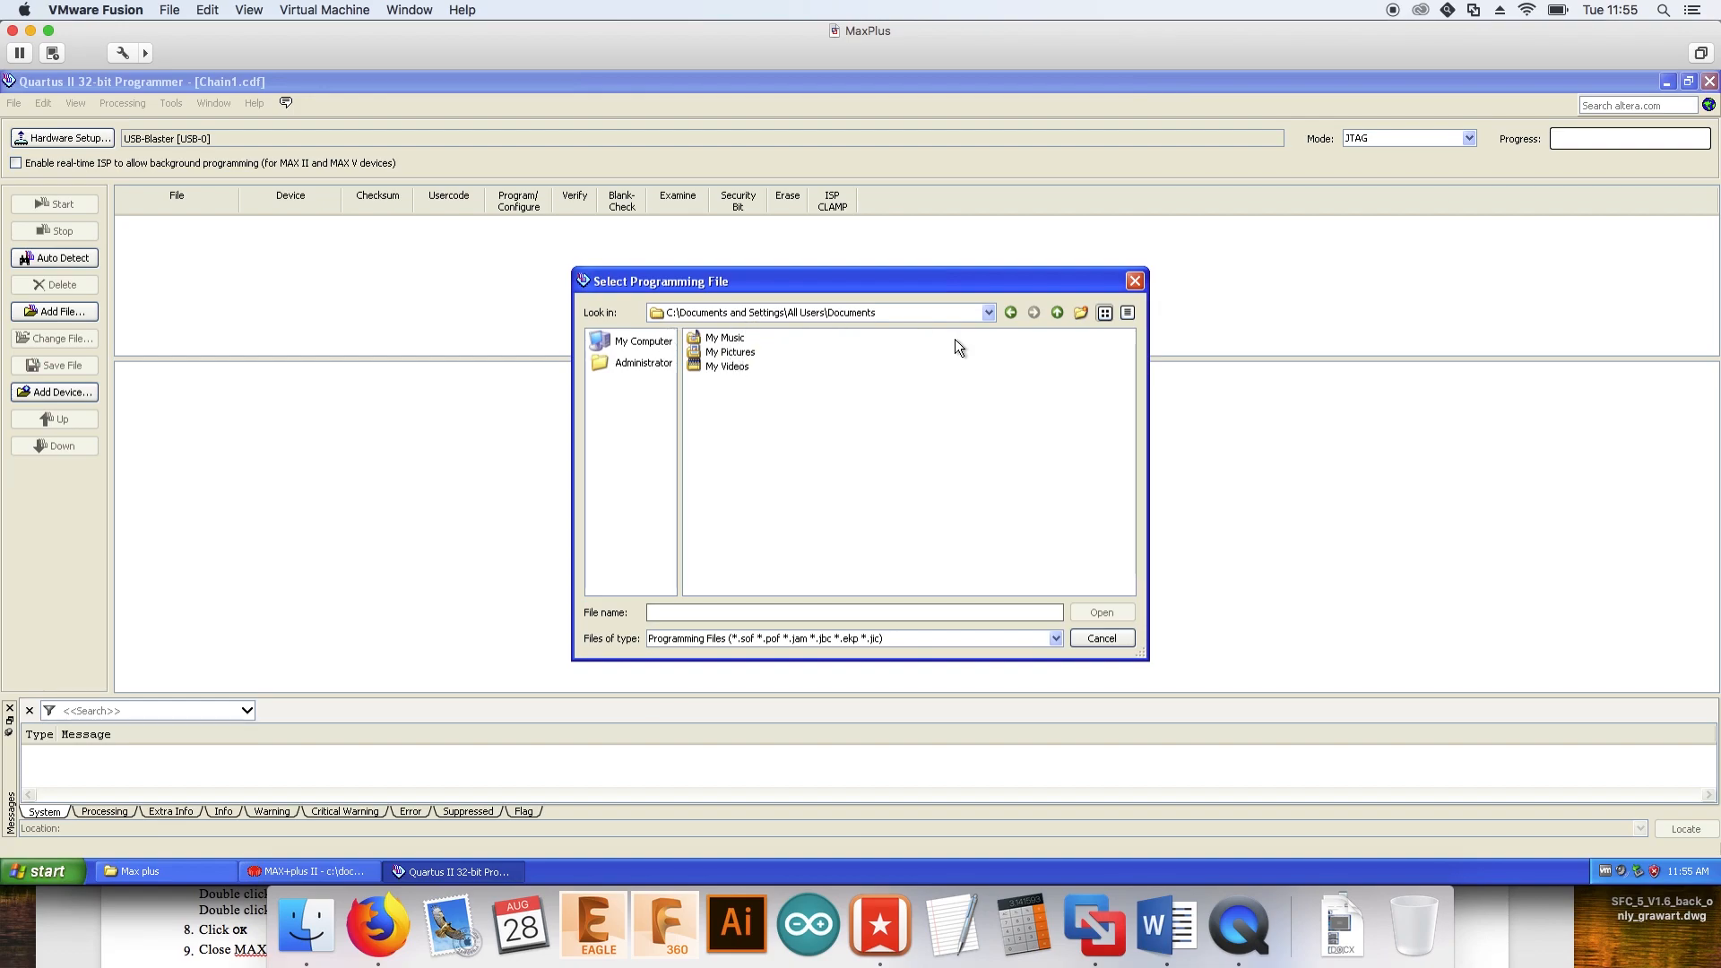
click(985, 312)
click(863, 357)
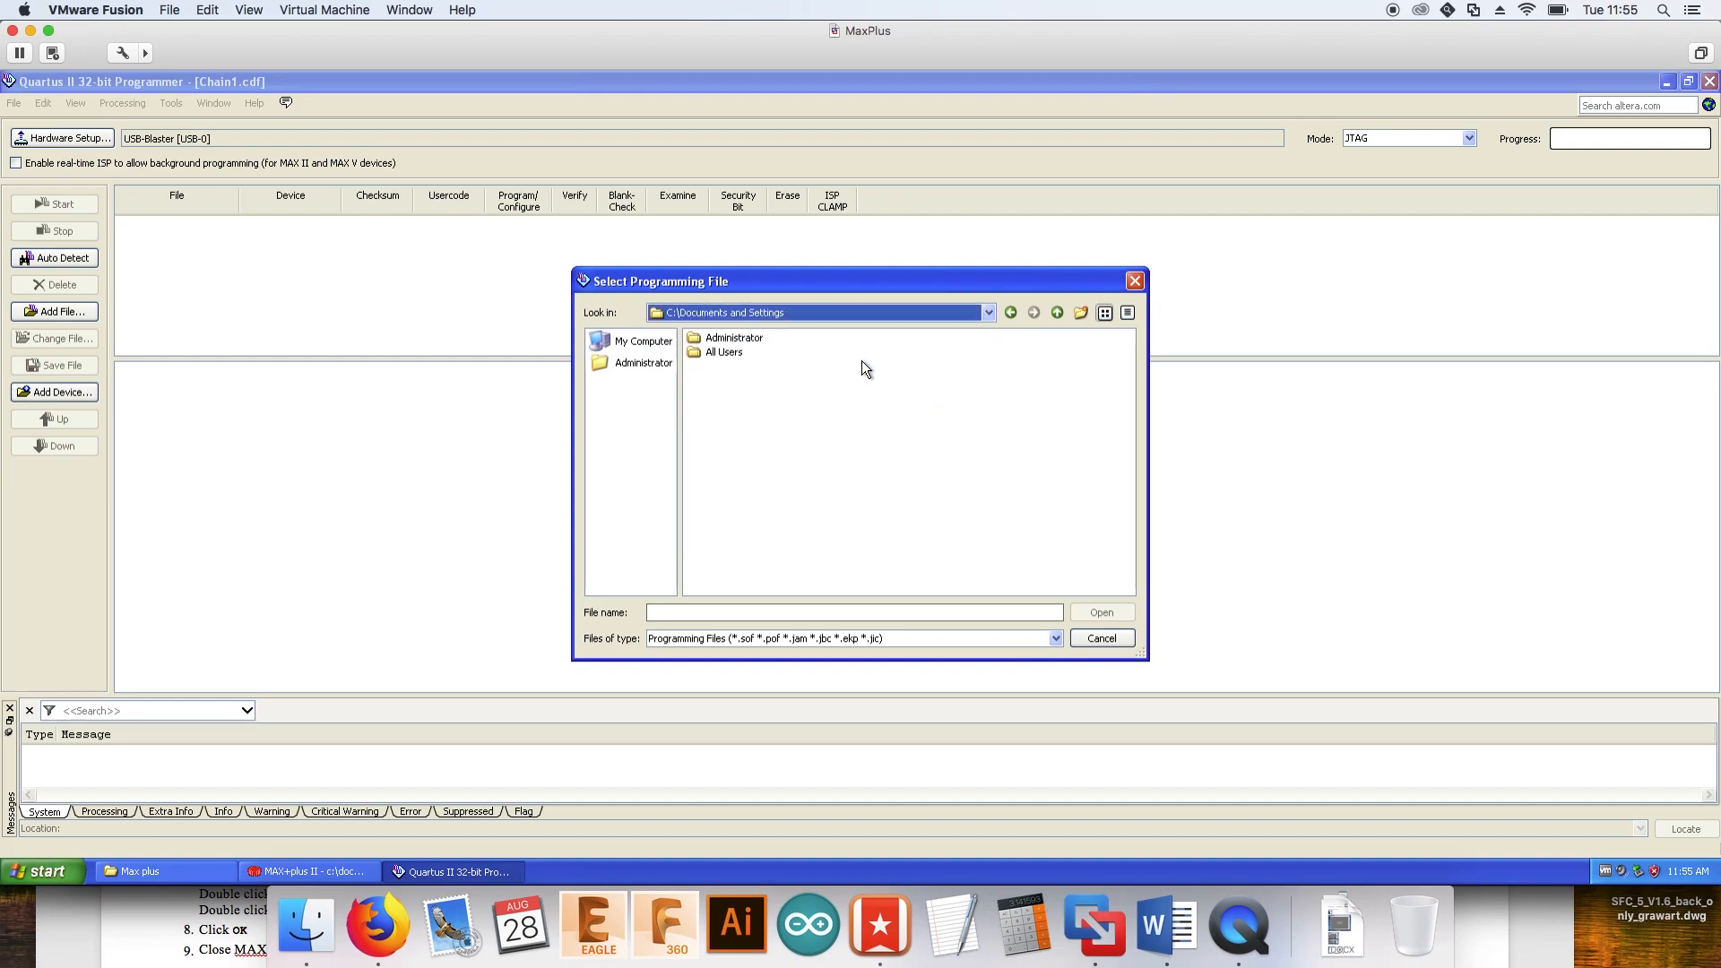
Add the programming file week2.pof from the Max plus folder in the Administrator's My Documents
double_click(737, 339)
double_click(730, 380)
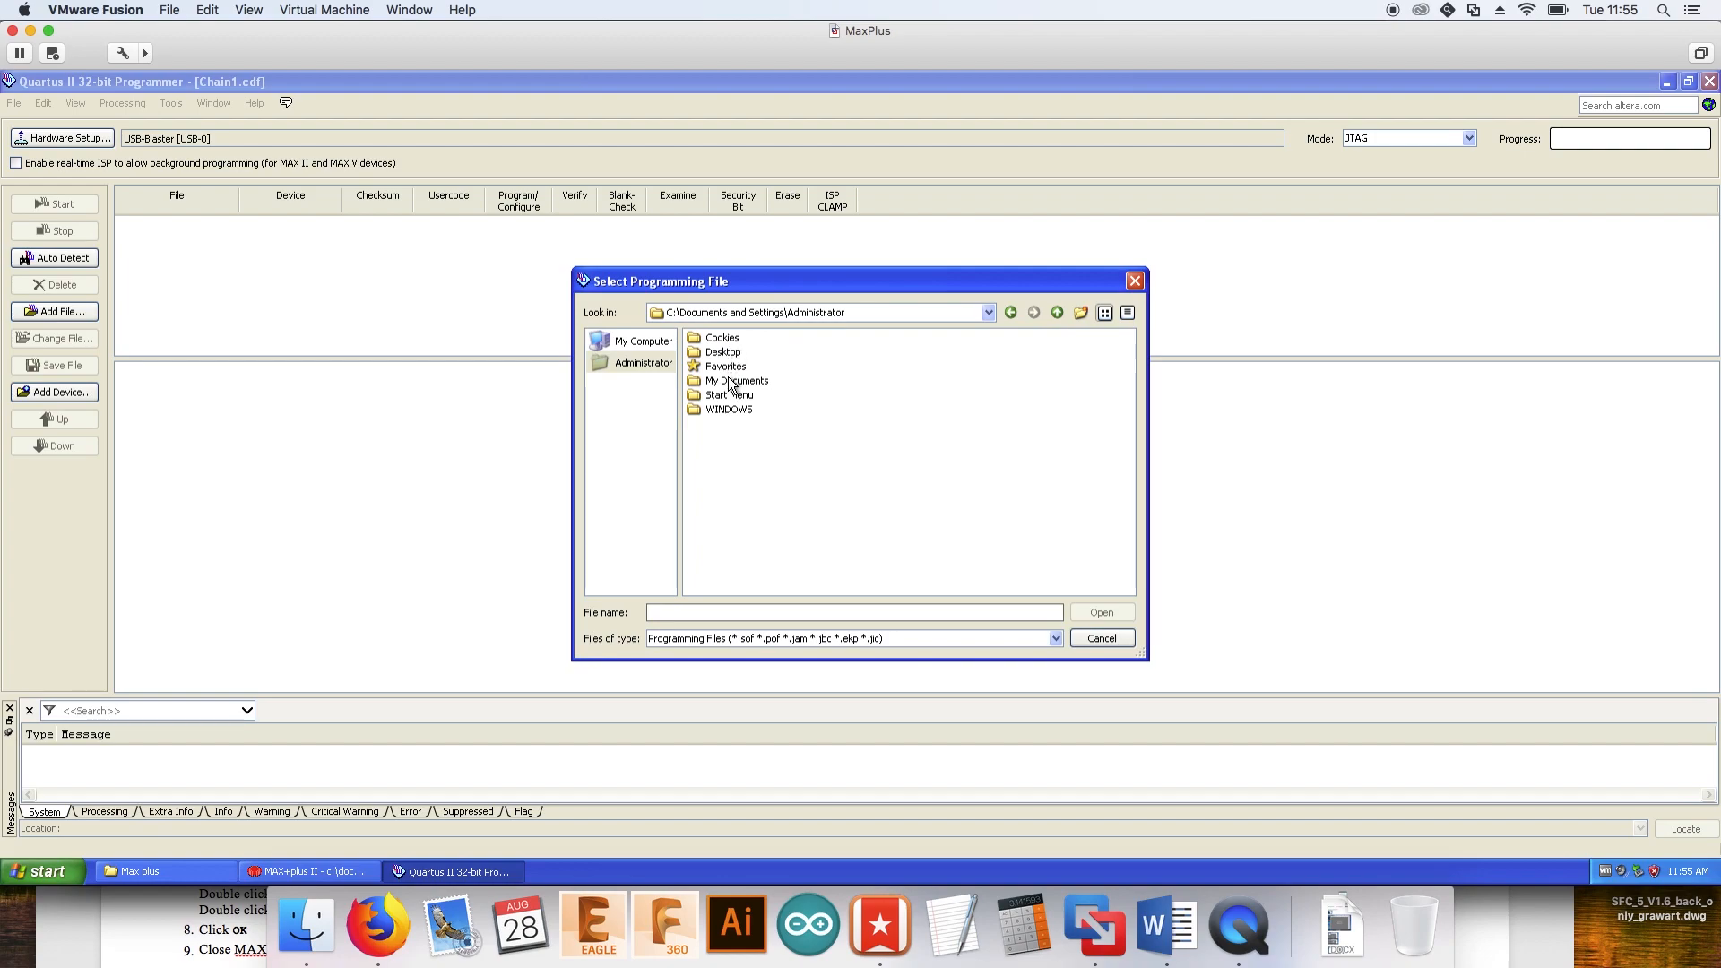
double_click(726, 339)
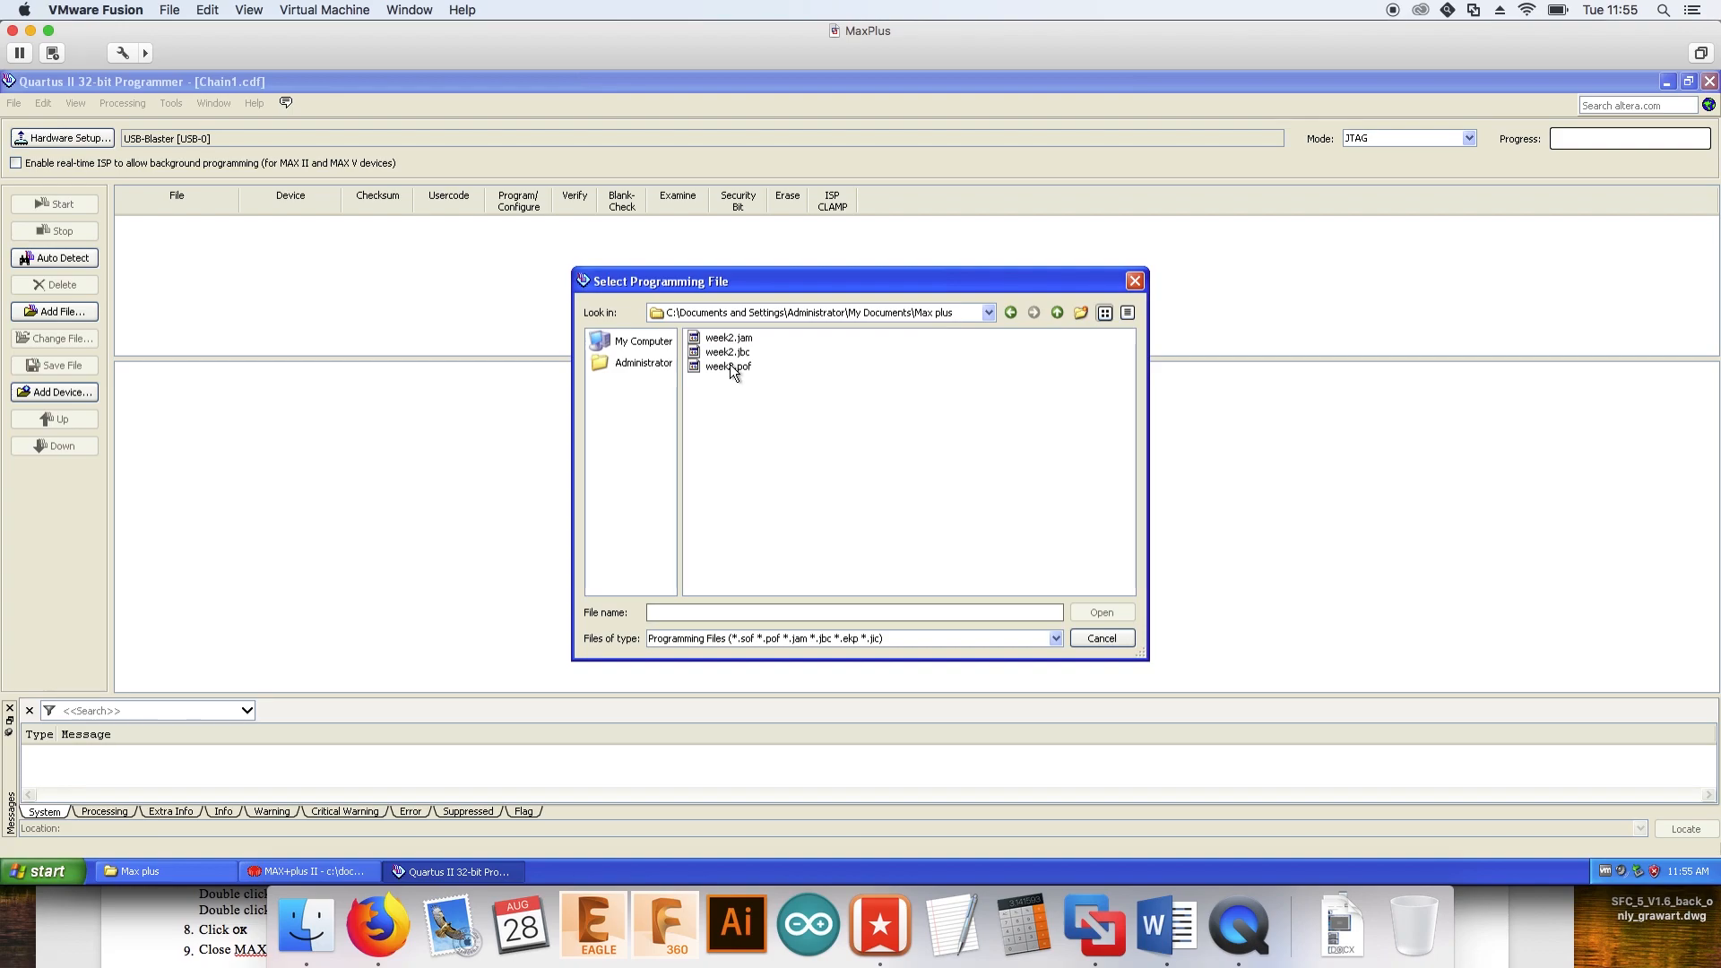
double_click(730, 366)
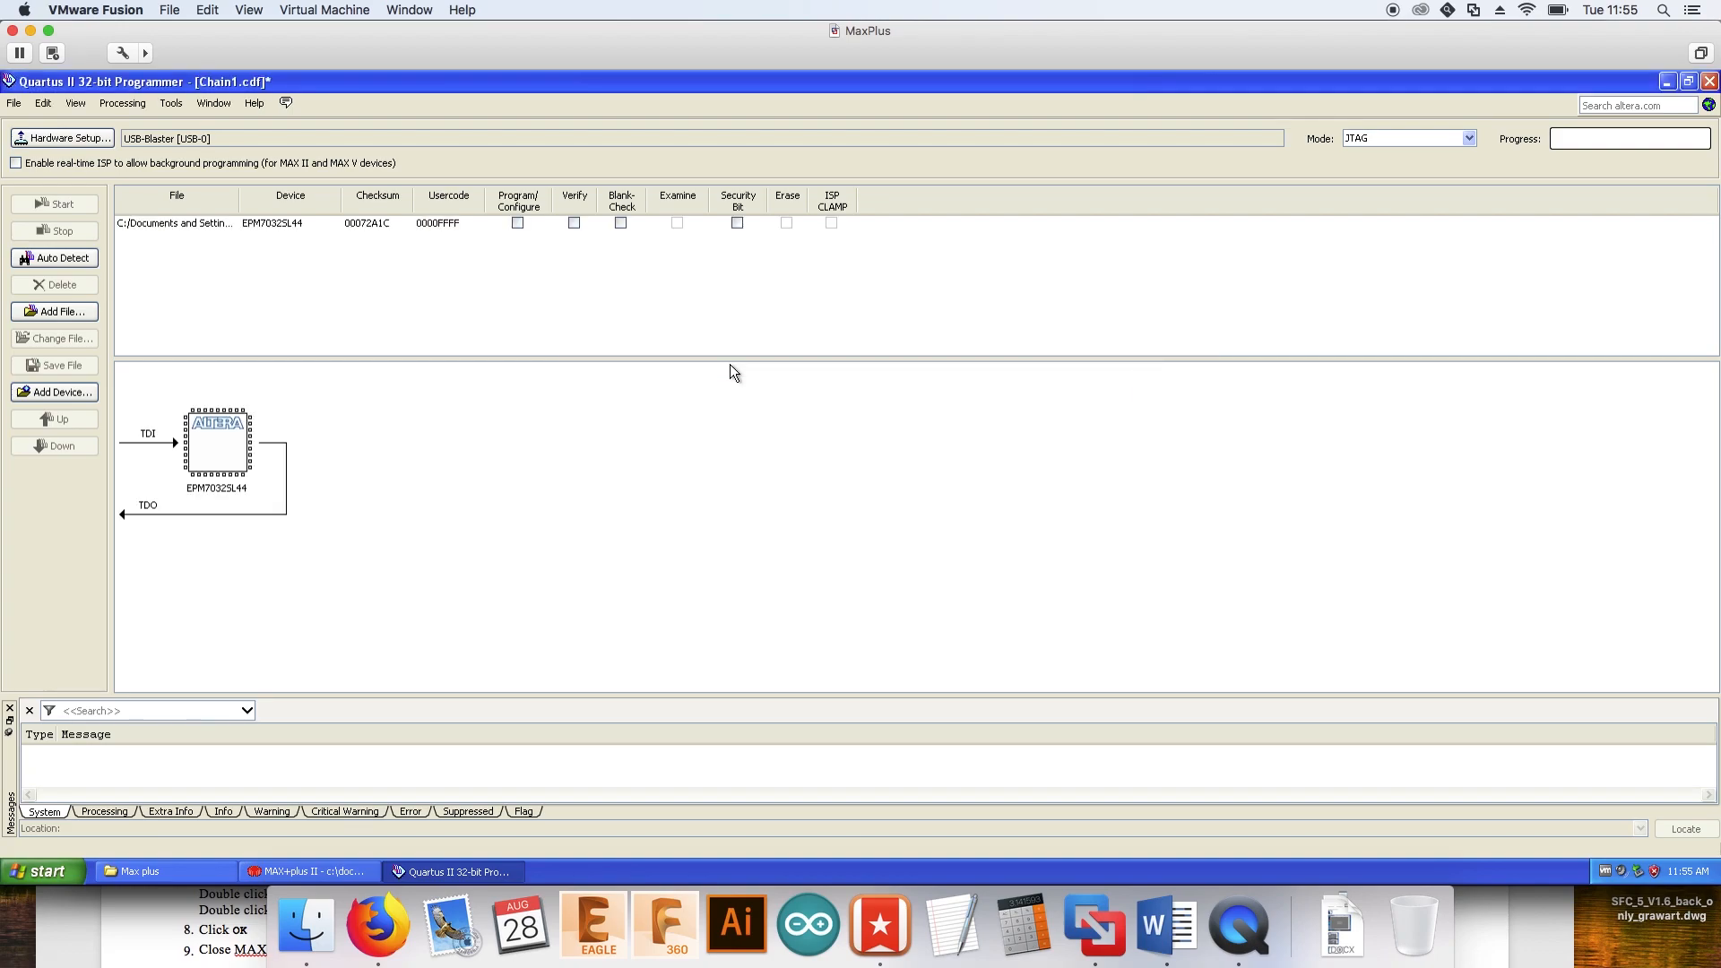
Enable Program/Configure for the EPM7032SL44 device and start programming the chip
click(513, 221)
click(516, 222)
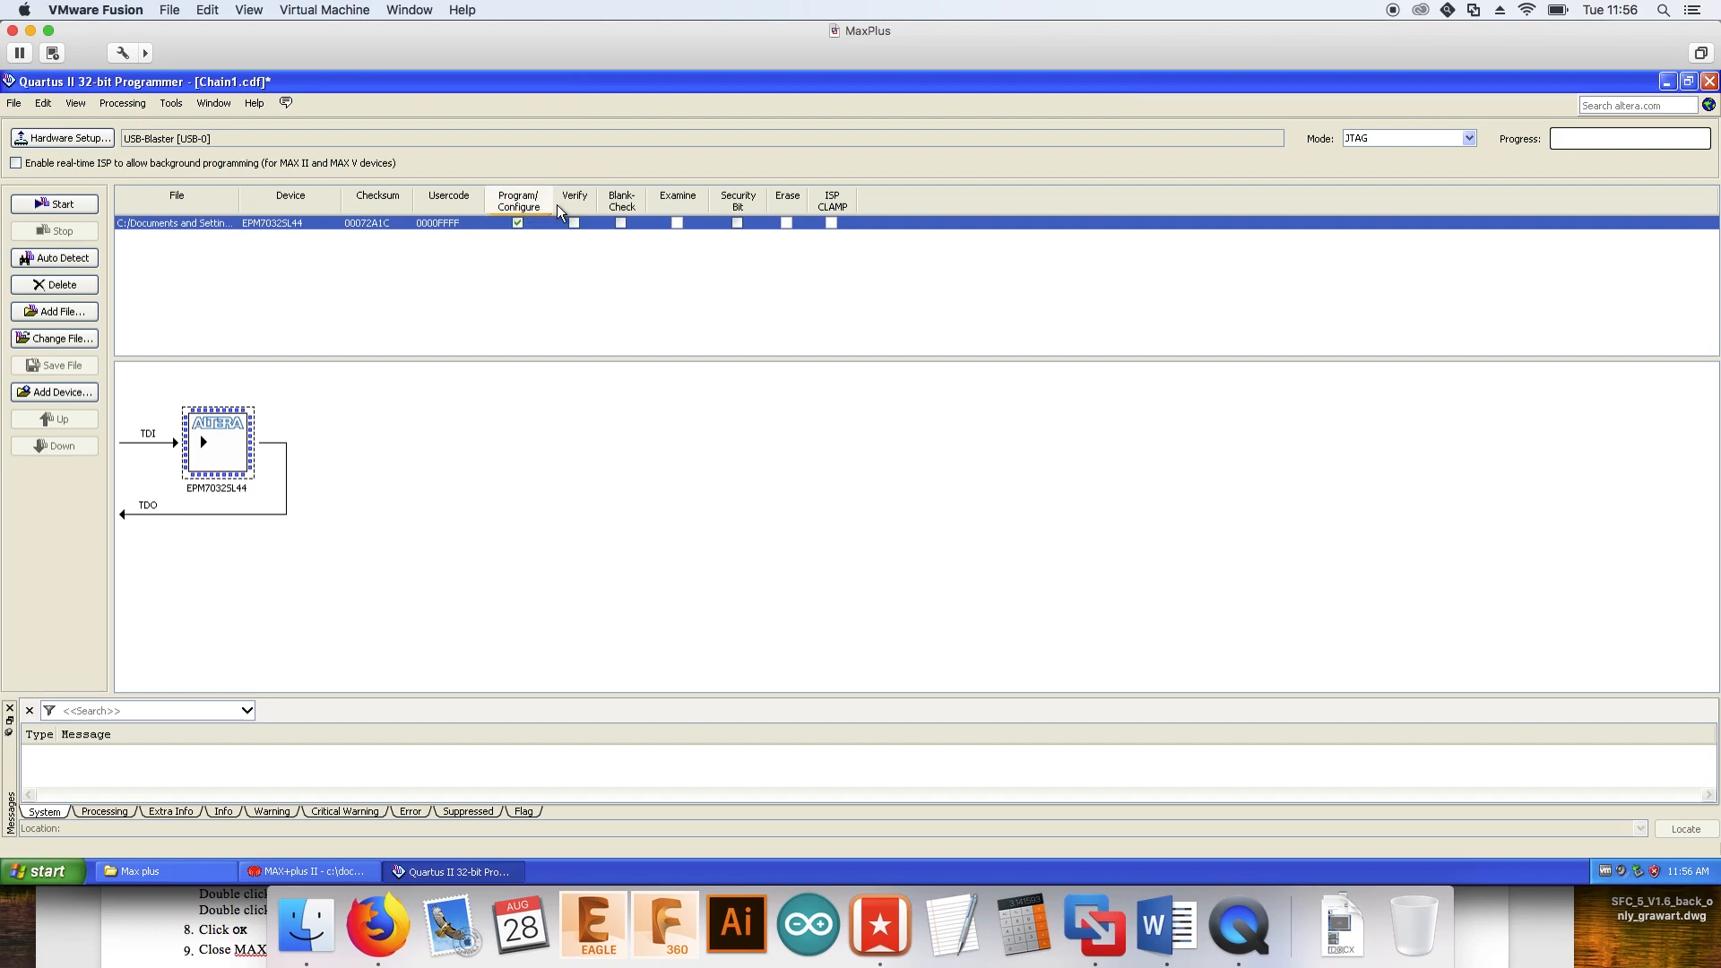
click(575, 223)
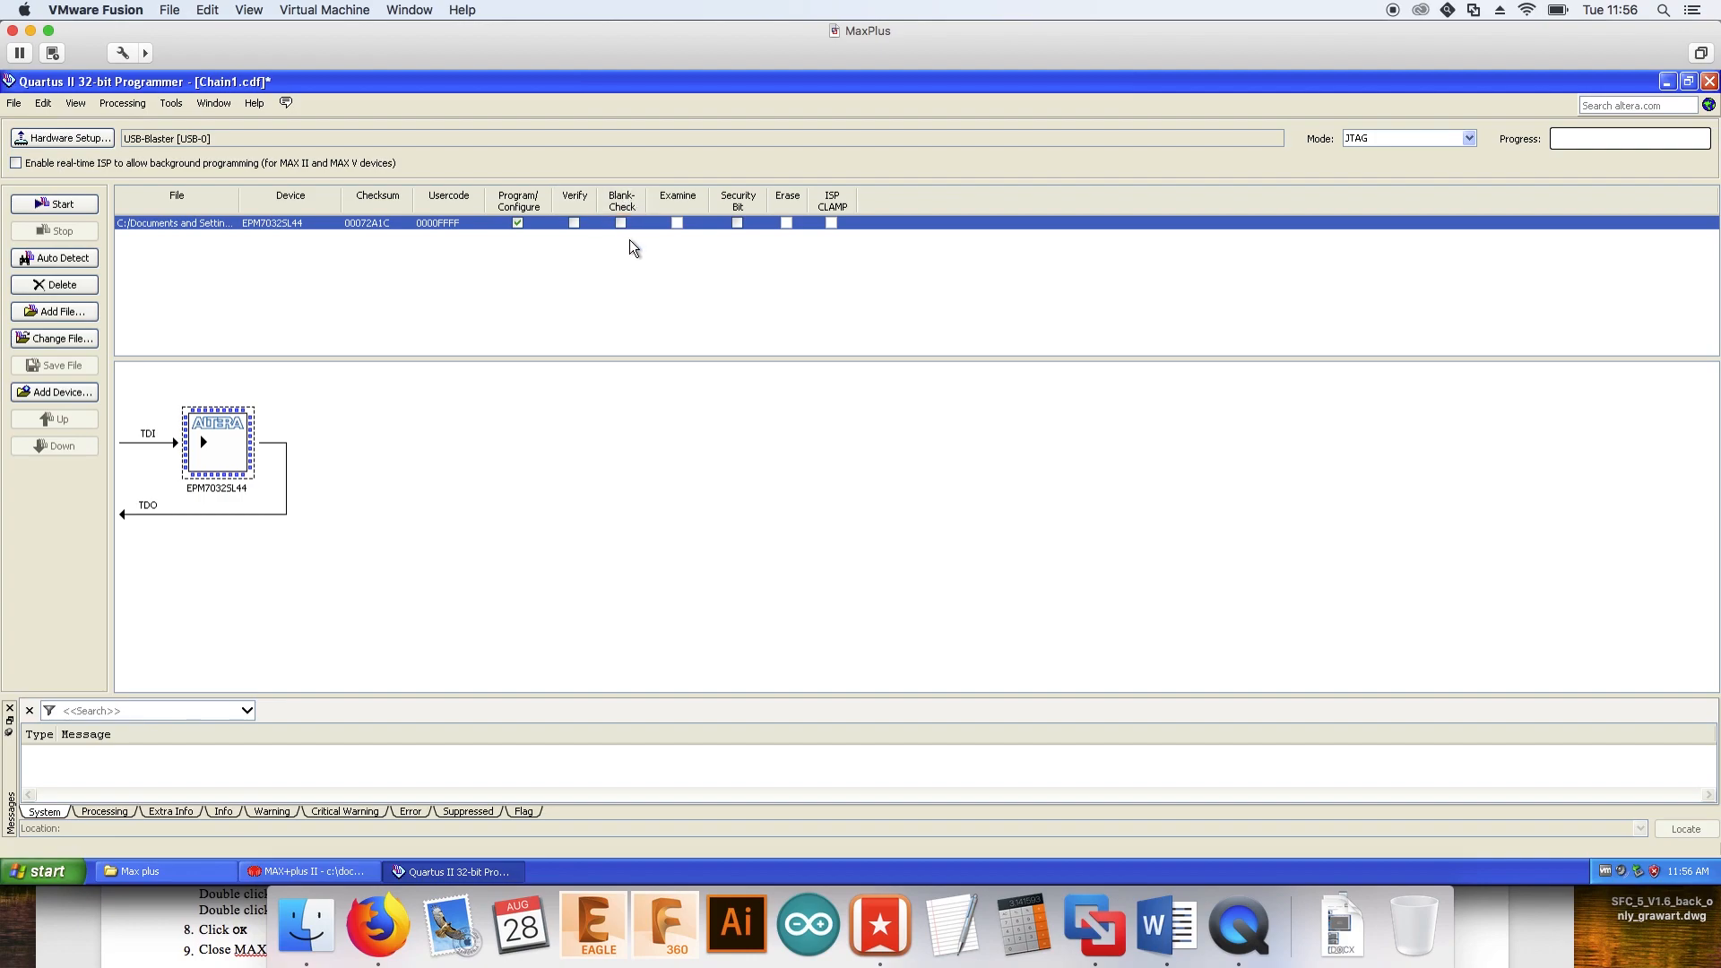
click(72, 205)
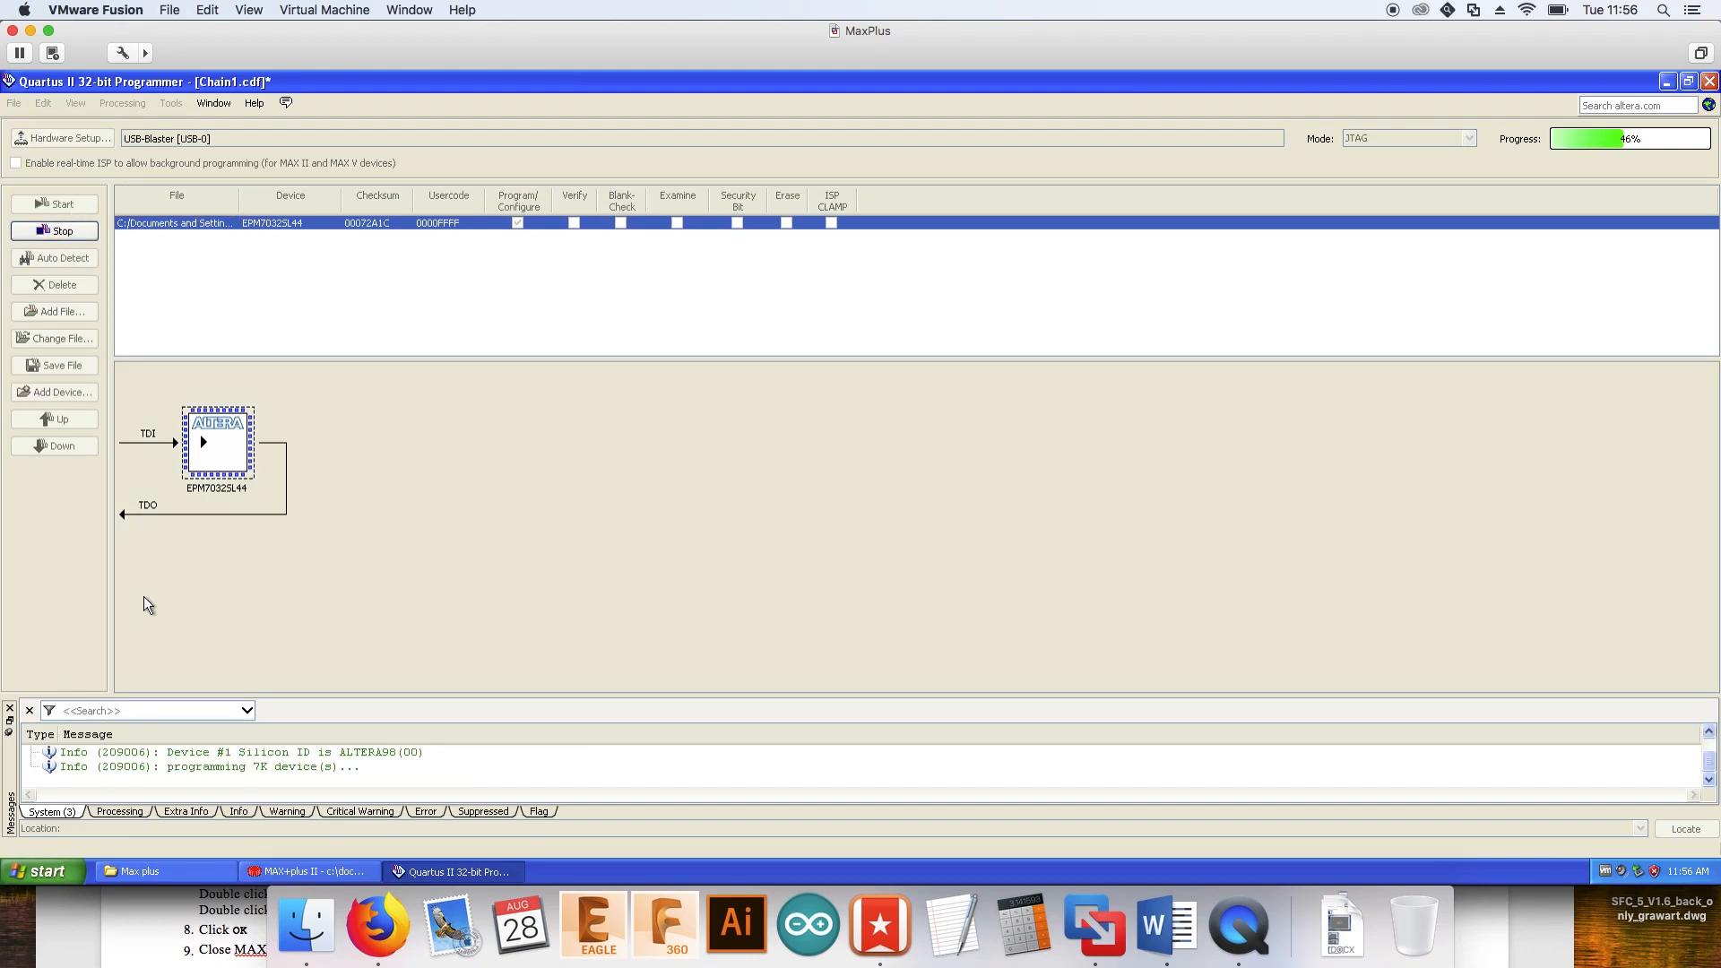